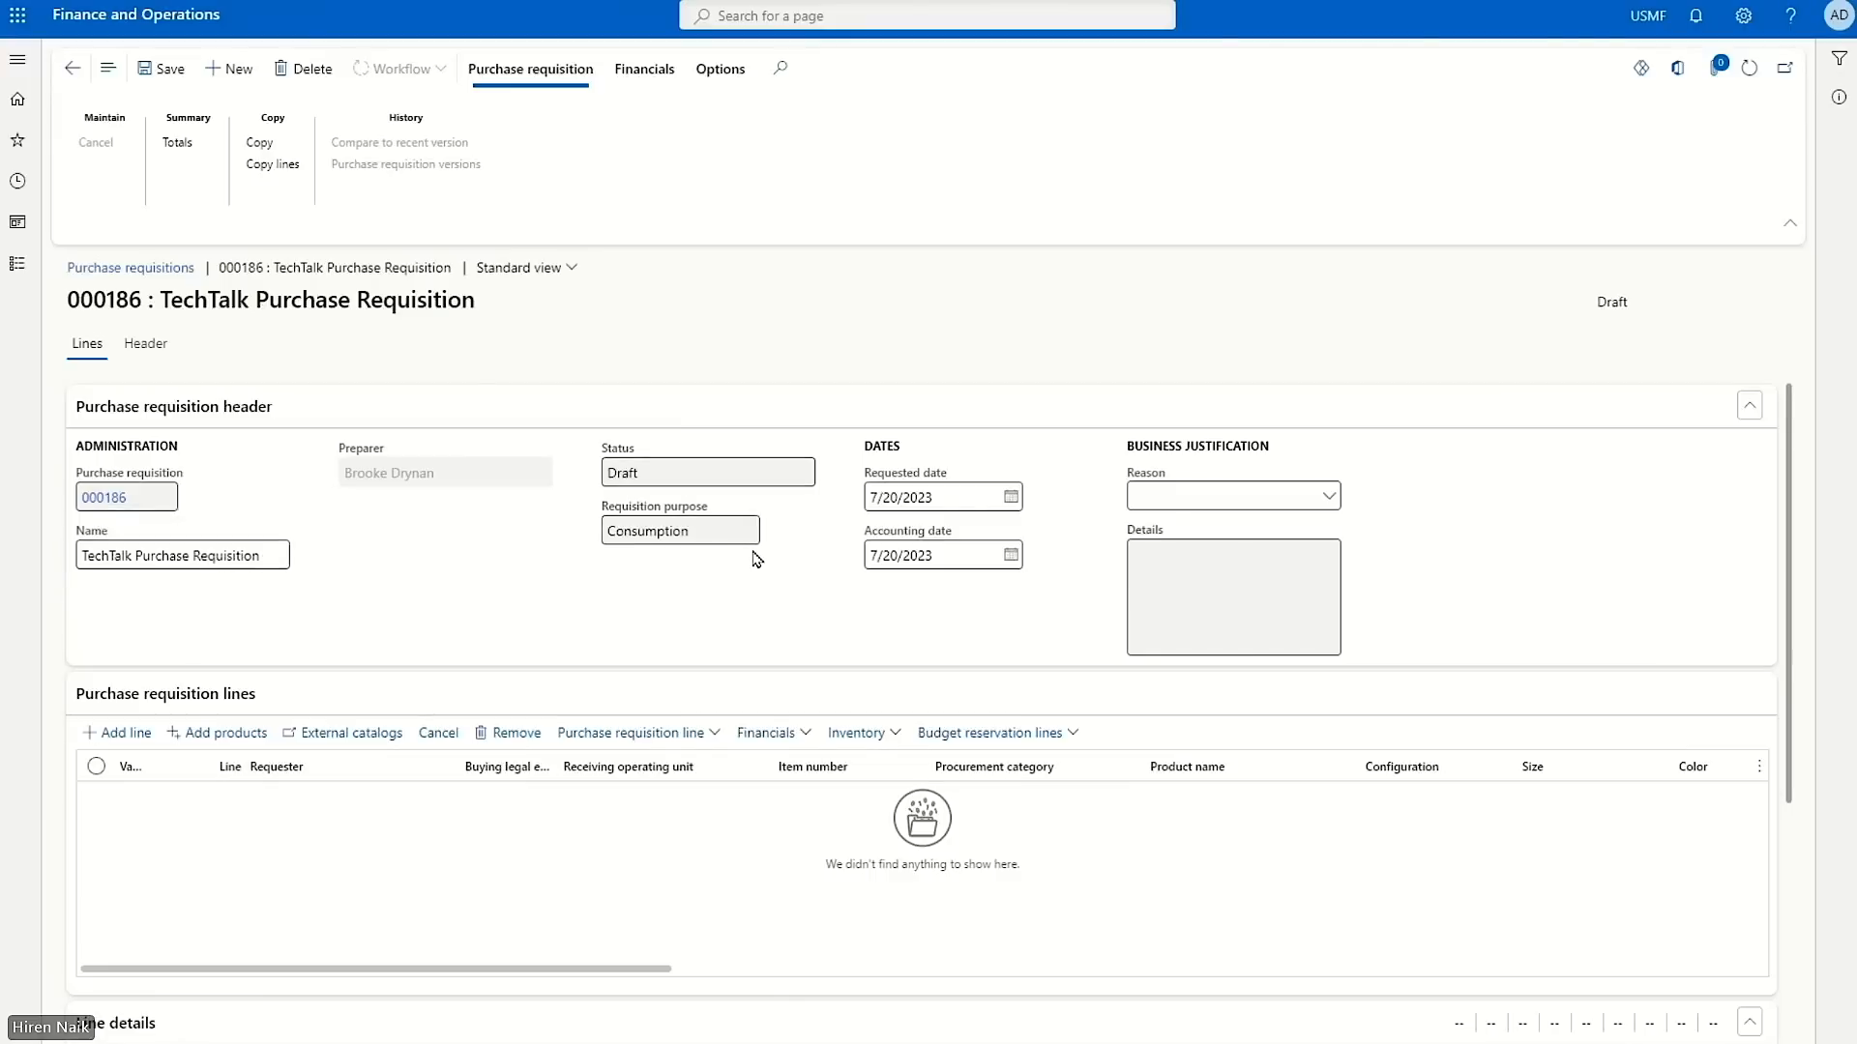
# Step: Set the business justification reason to General supplies and enter the details "Purchase Requisition - Toner and Paper shredder"
pyautogui.click(1328, 497)
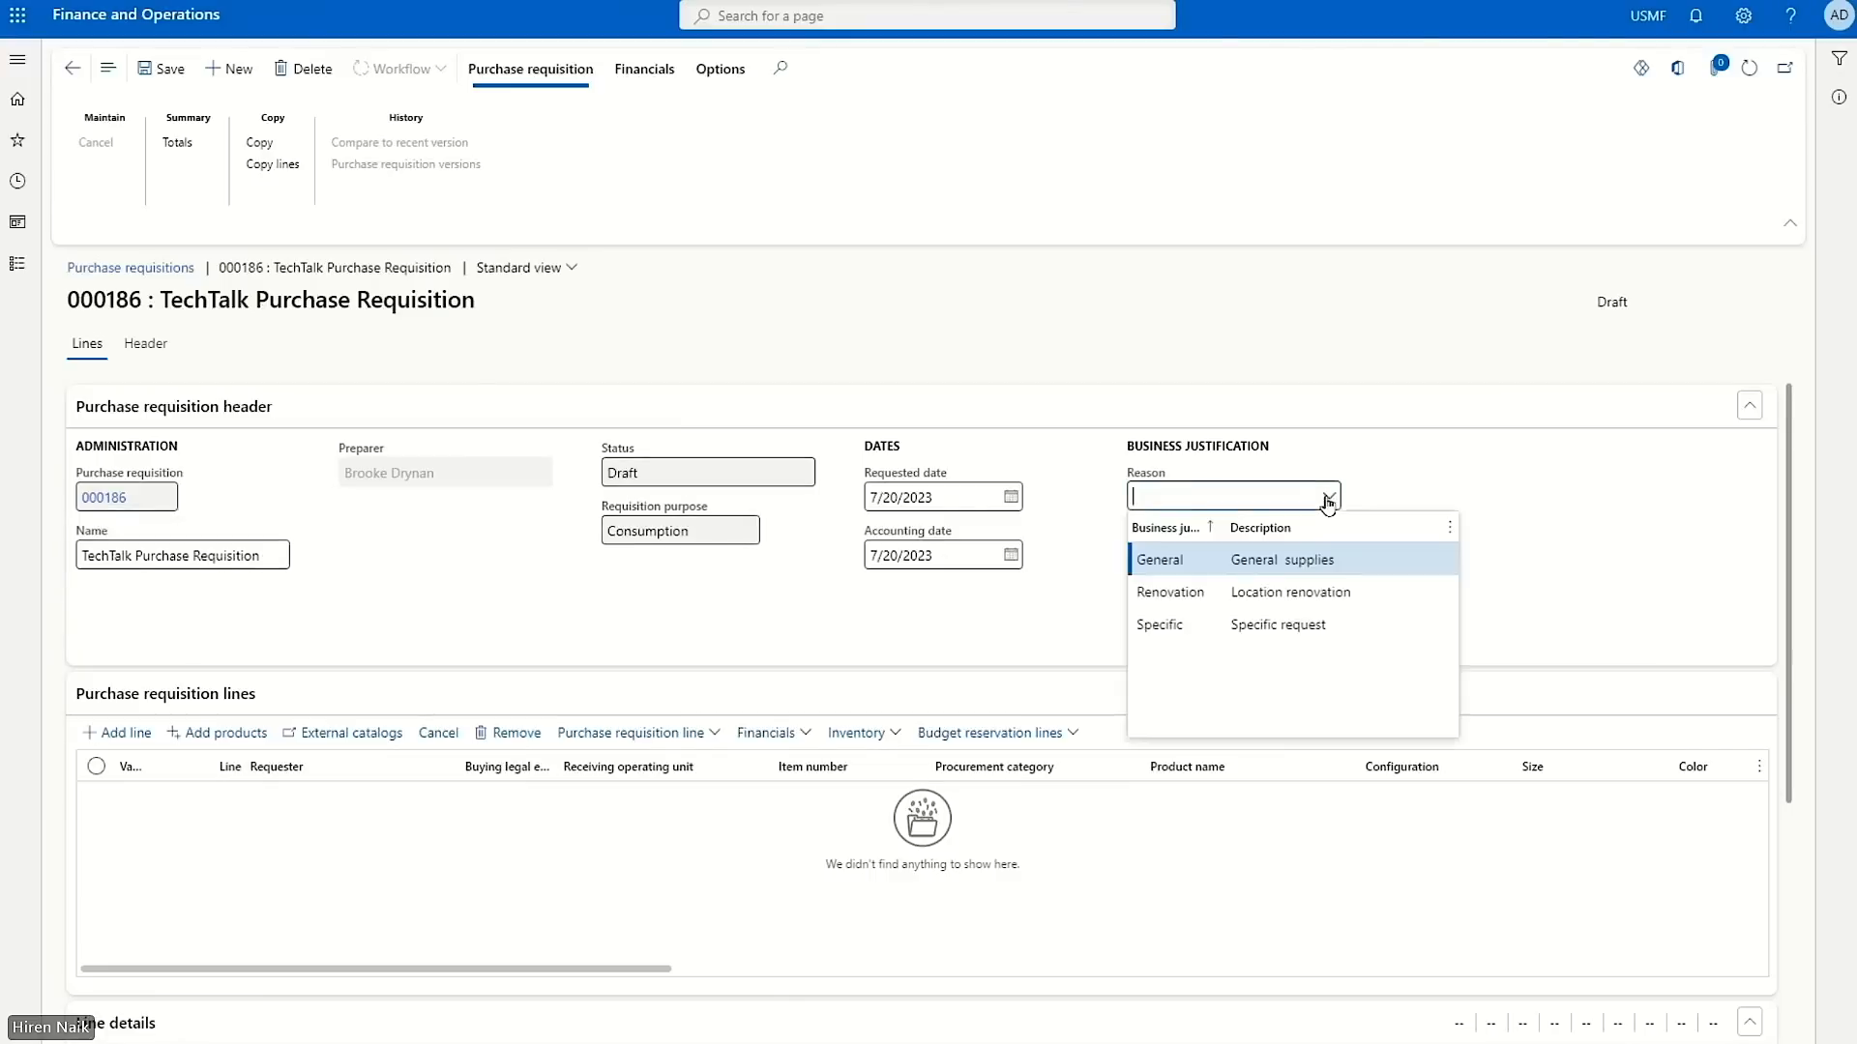
pyautogui.click(1188, 568)
pyautogui.click(1186, 585)
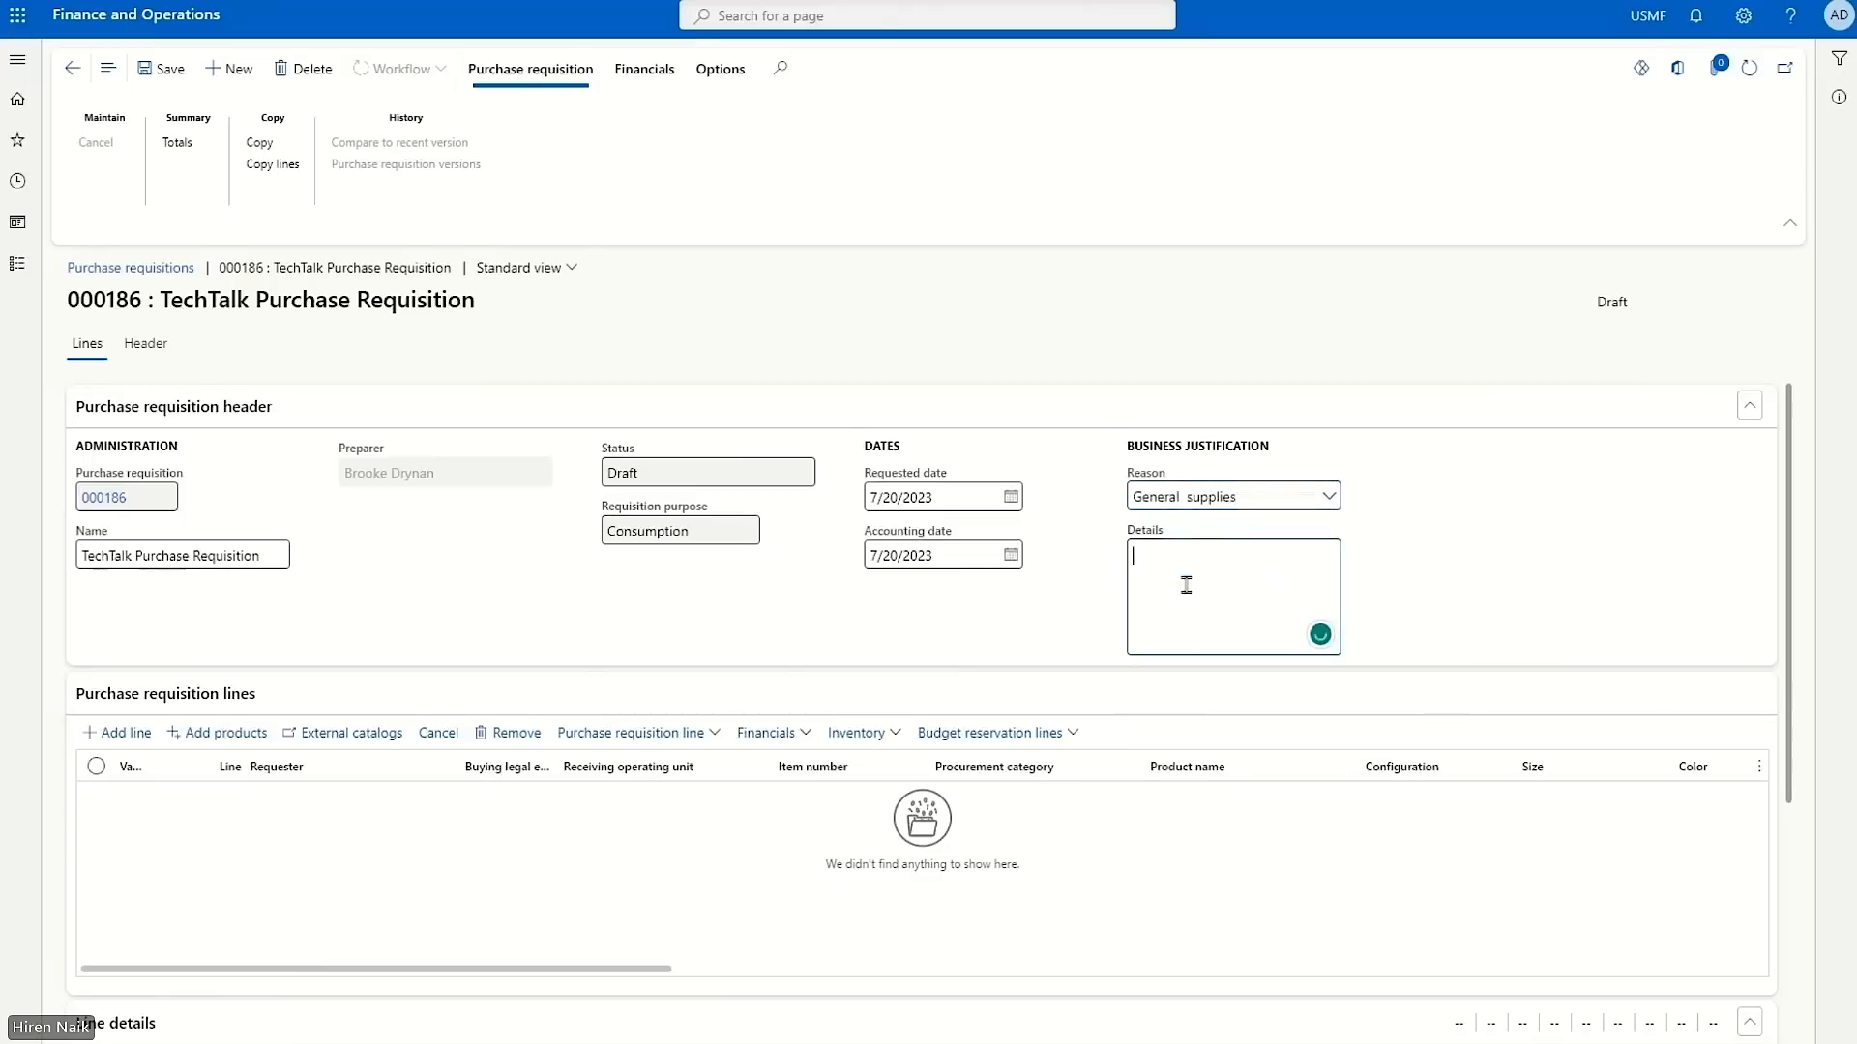
pyautogui.write('Purchase Requisition - Toner and Paper shredder')
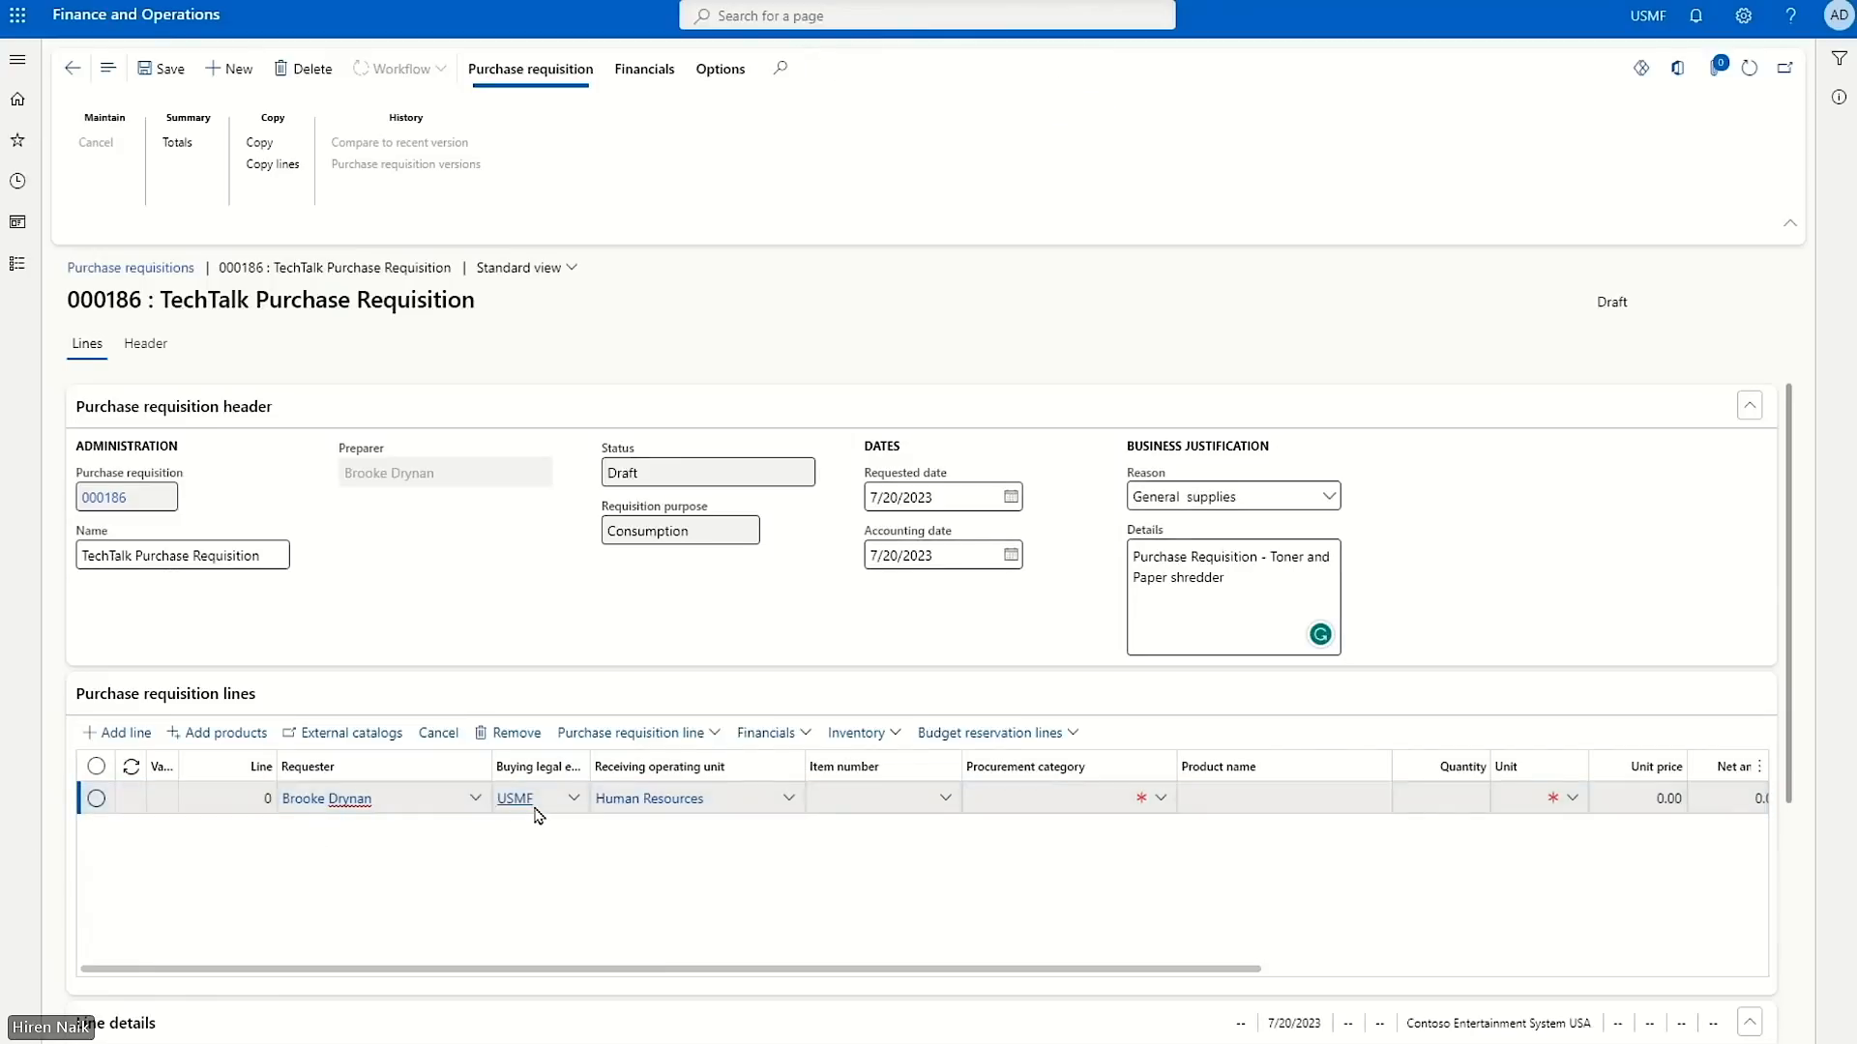
# Step: Give the first requisition line the Toner procurement category under Office Machines and the product name "Toner cartridge - Techware"
pyautogui.click(1159, 799)
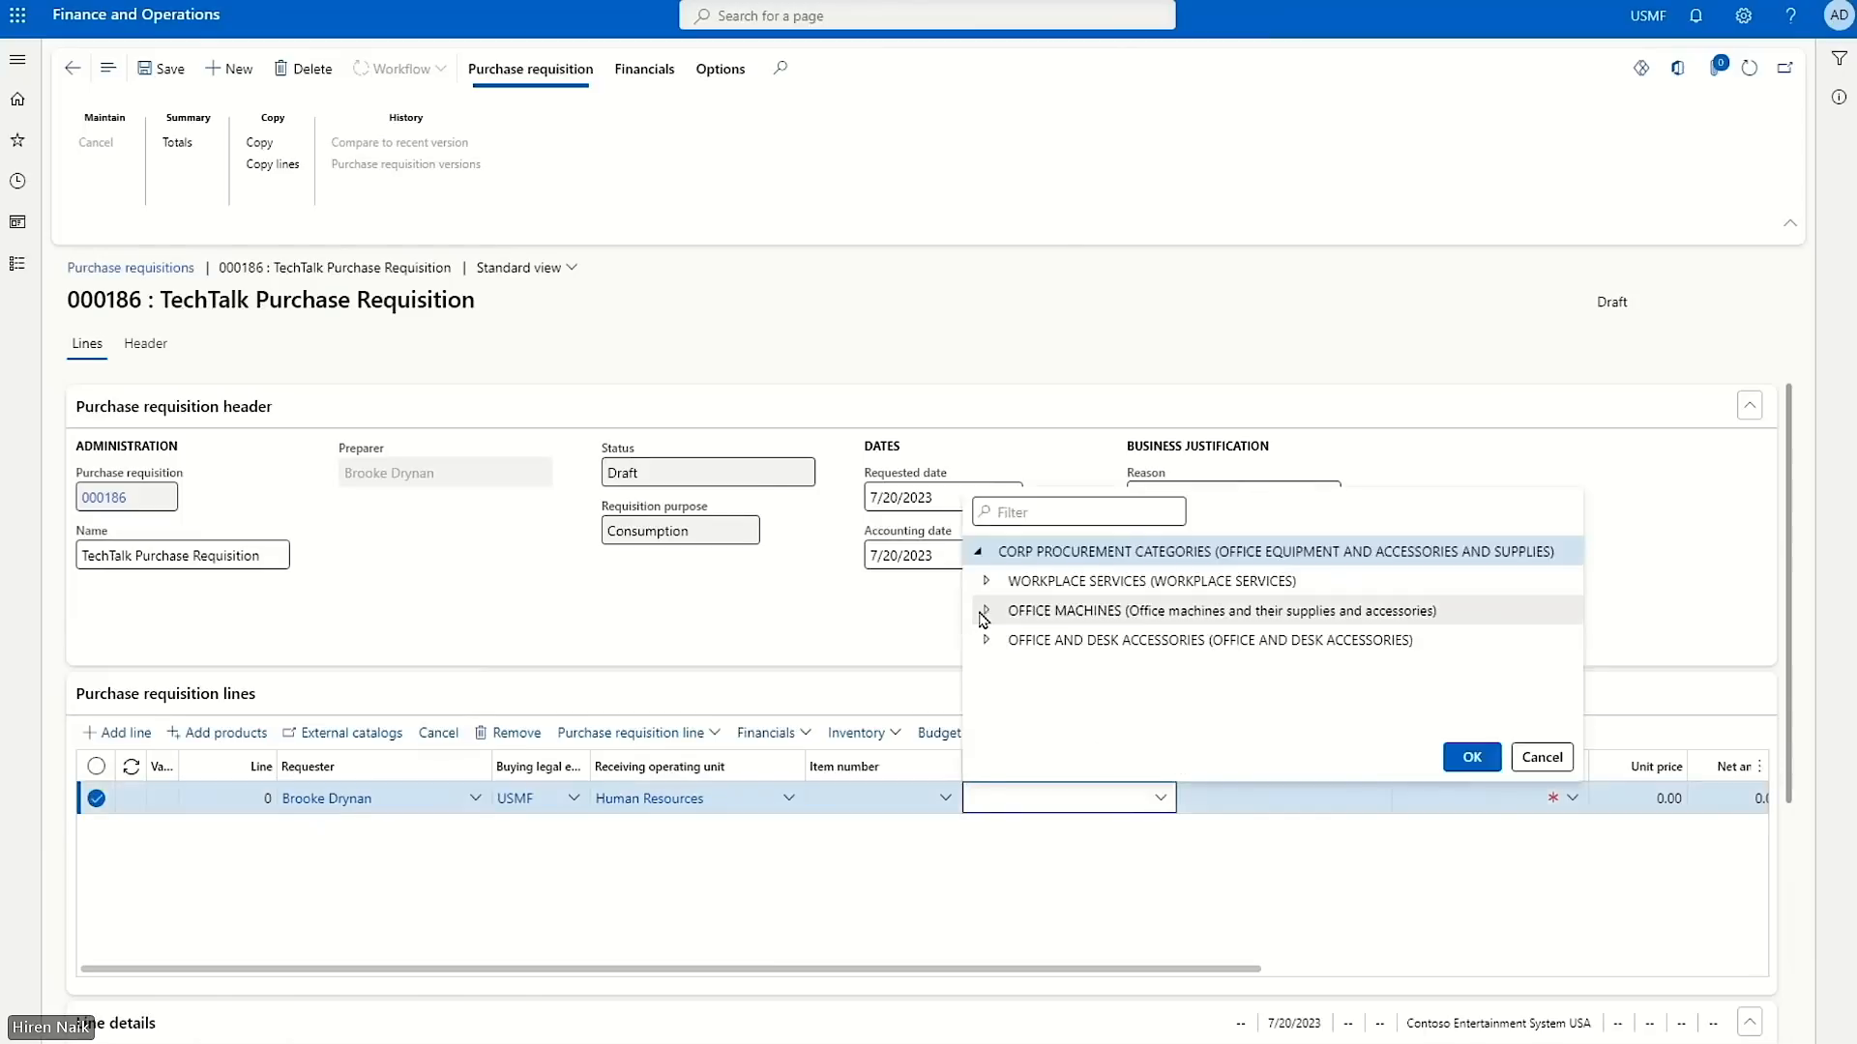
pyautogui.click(985, 612)
pyautogui.click(1056, 640)
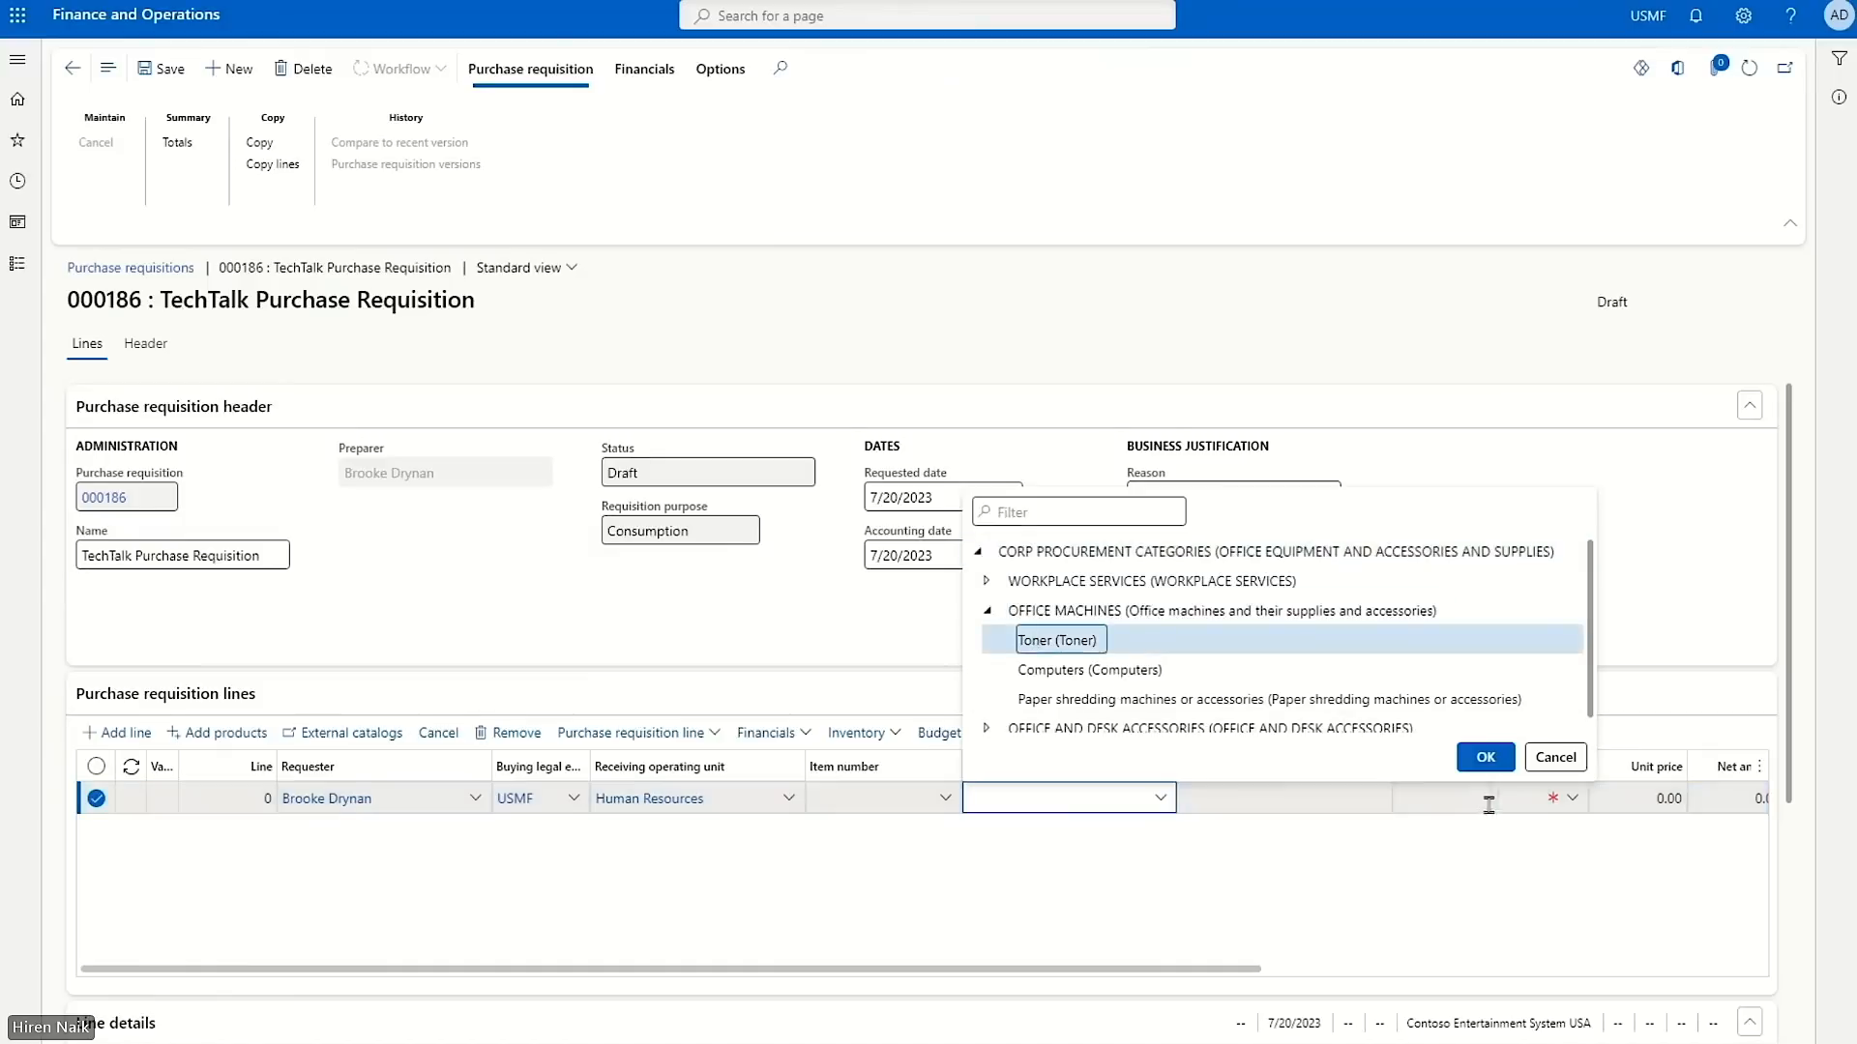
pyautogui.click(1486, 757)
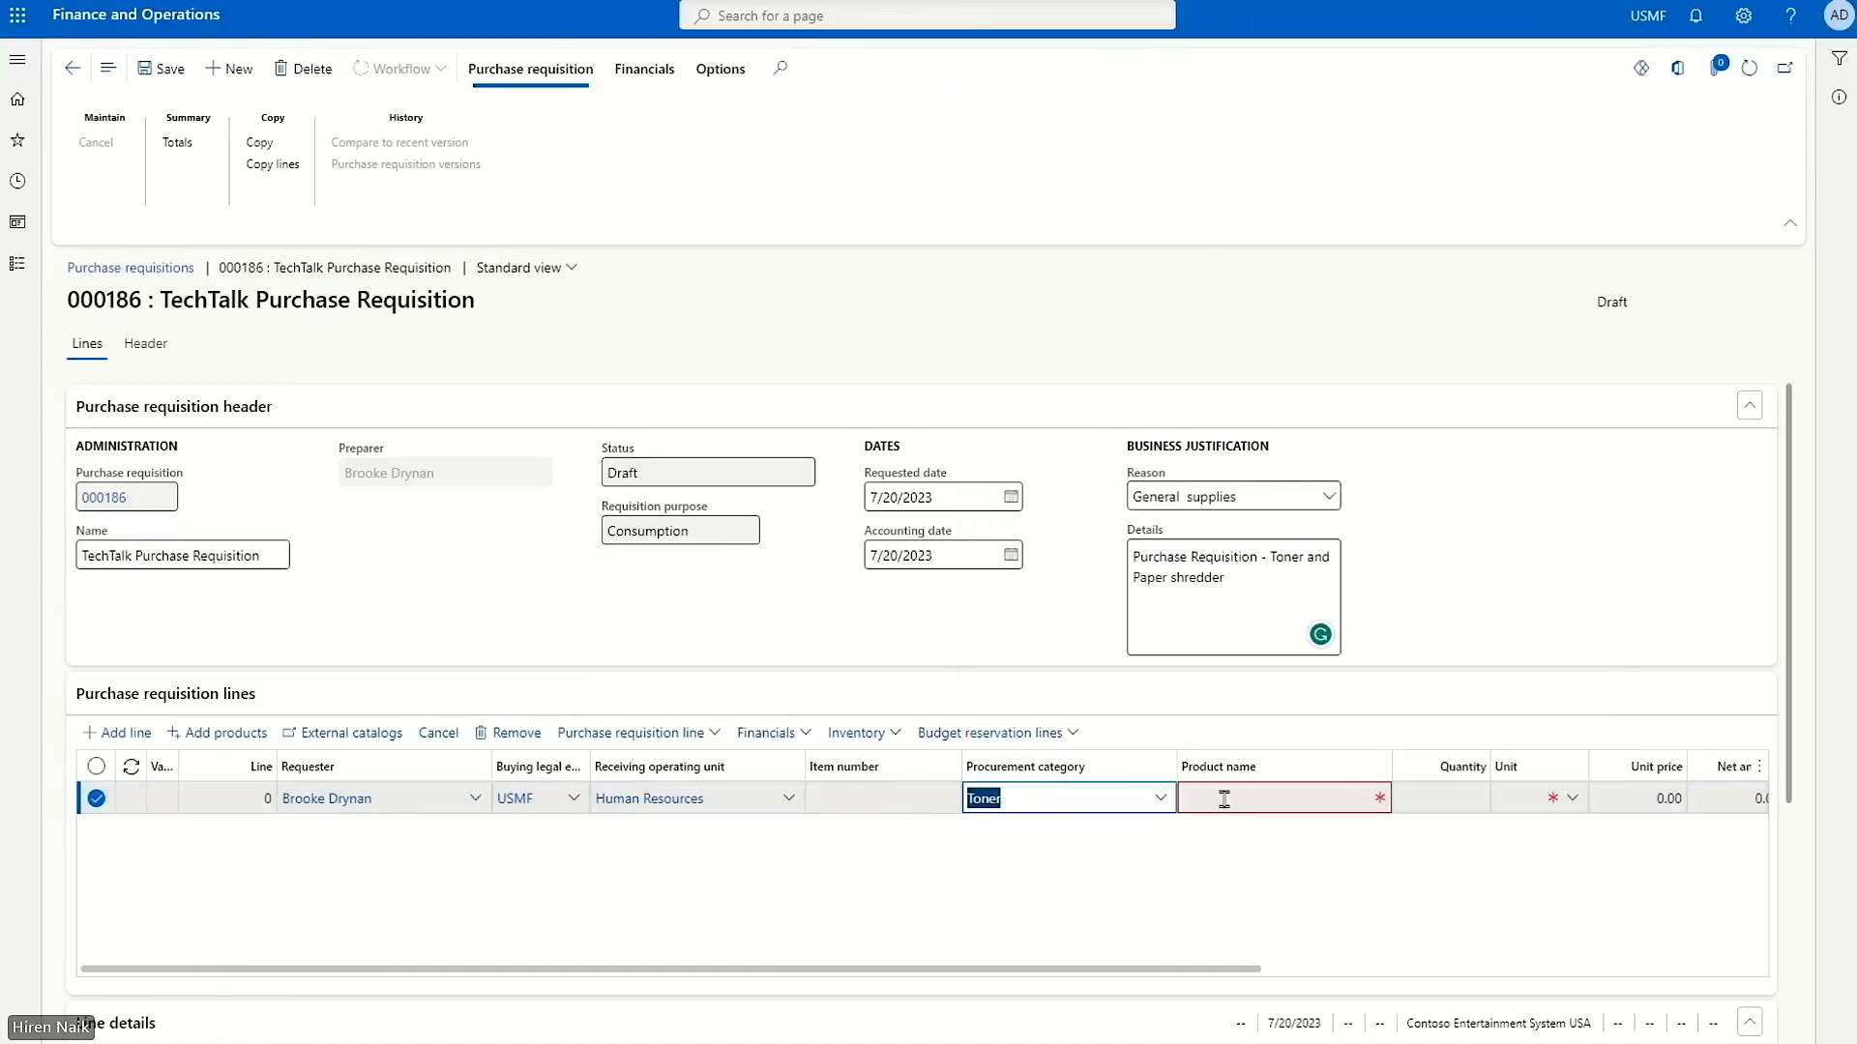
pyautogui.click(1225, 800)
pyautogui.write('Toner cartridge - Techware')
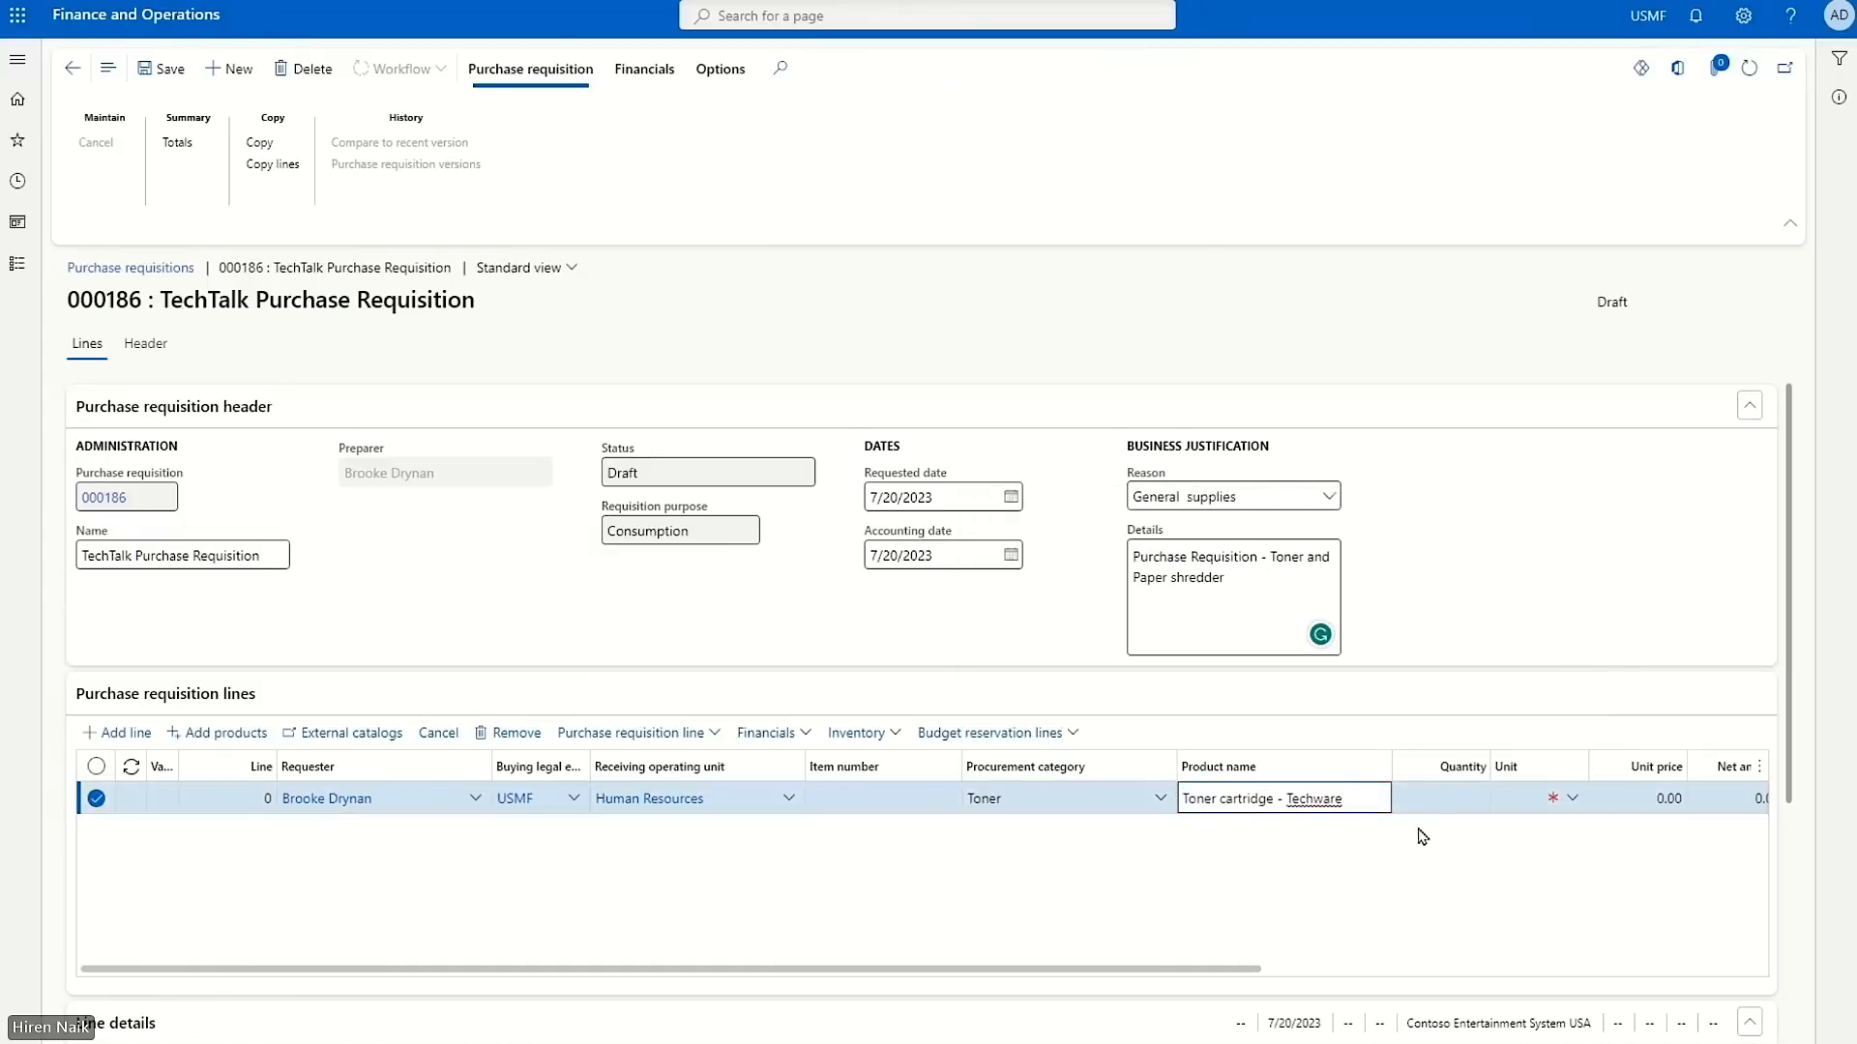
# Step: Set the toner line's quantity to 10 and its unit to ea
pyautogui.click(1434, 801)
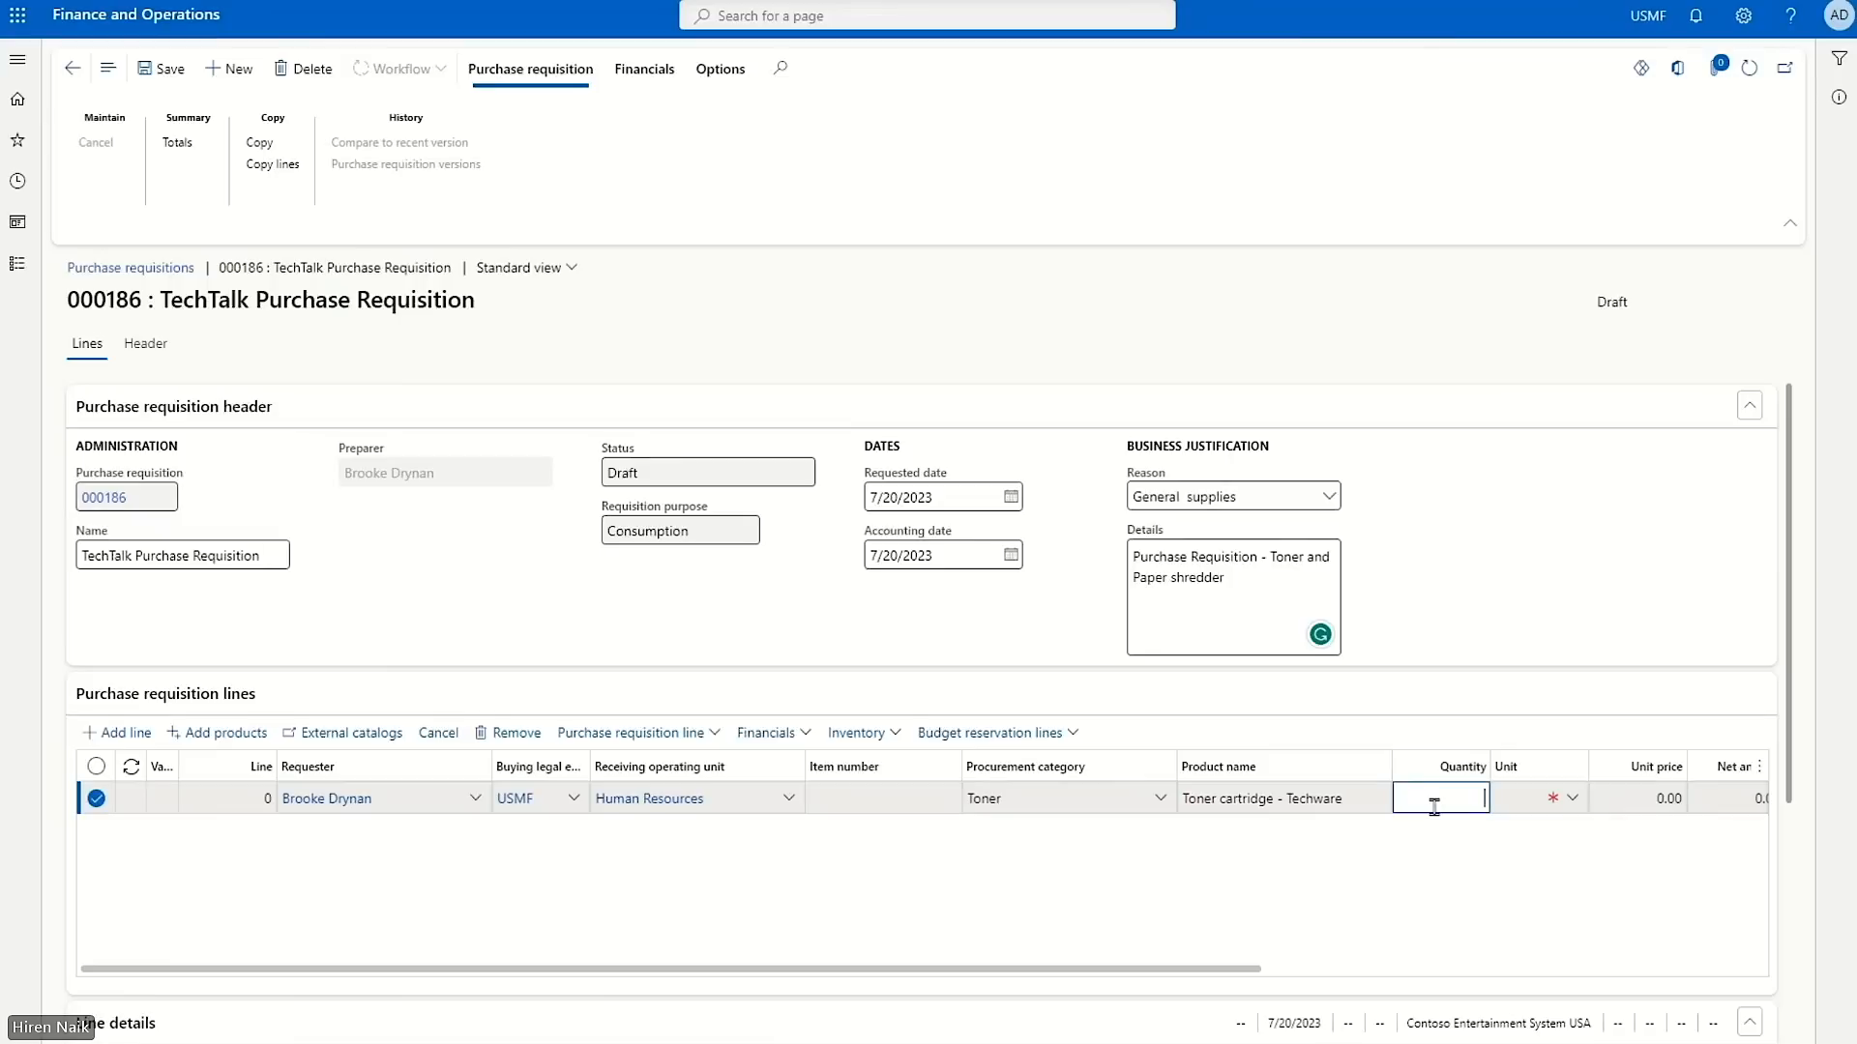
pyautogui.write('10')
pyautogui.press('Tab')
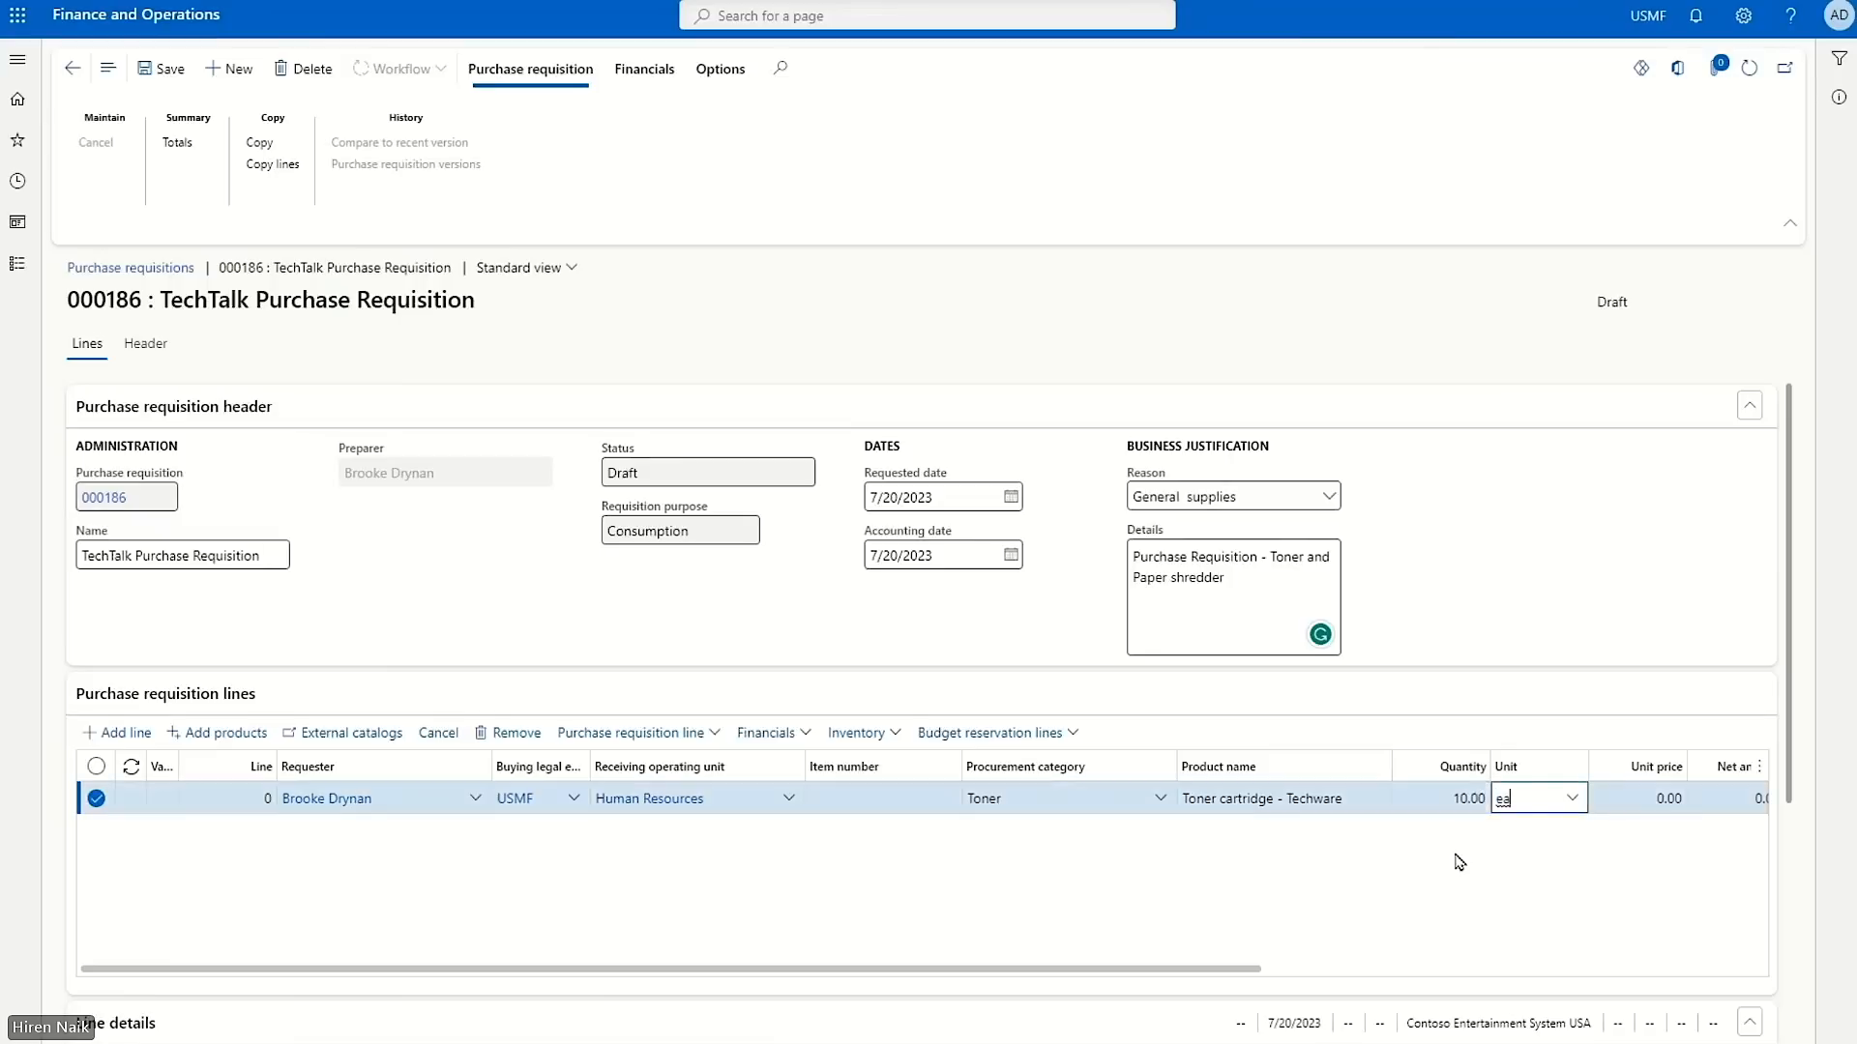
pyautogui.press('Tab')
# Step: Review the toner line's pricing and vendor columns and the delivery address in its line details
pyautogui.moveTo(1260, 975); pyautogui.dragTo(1750, 966)
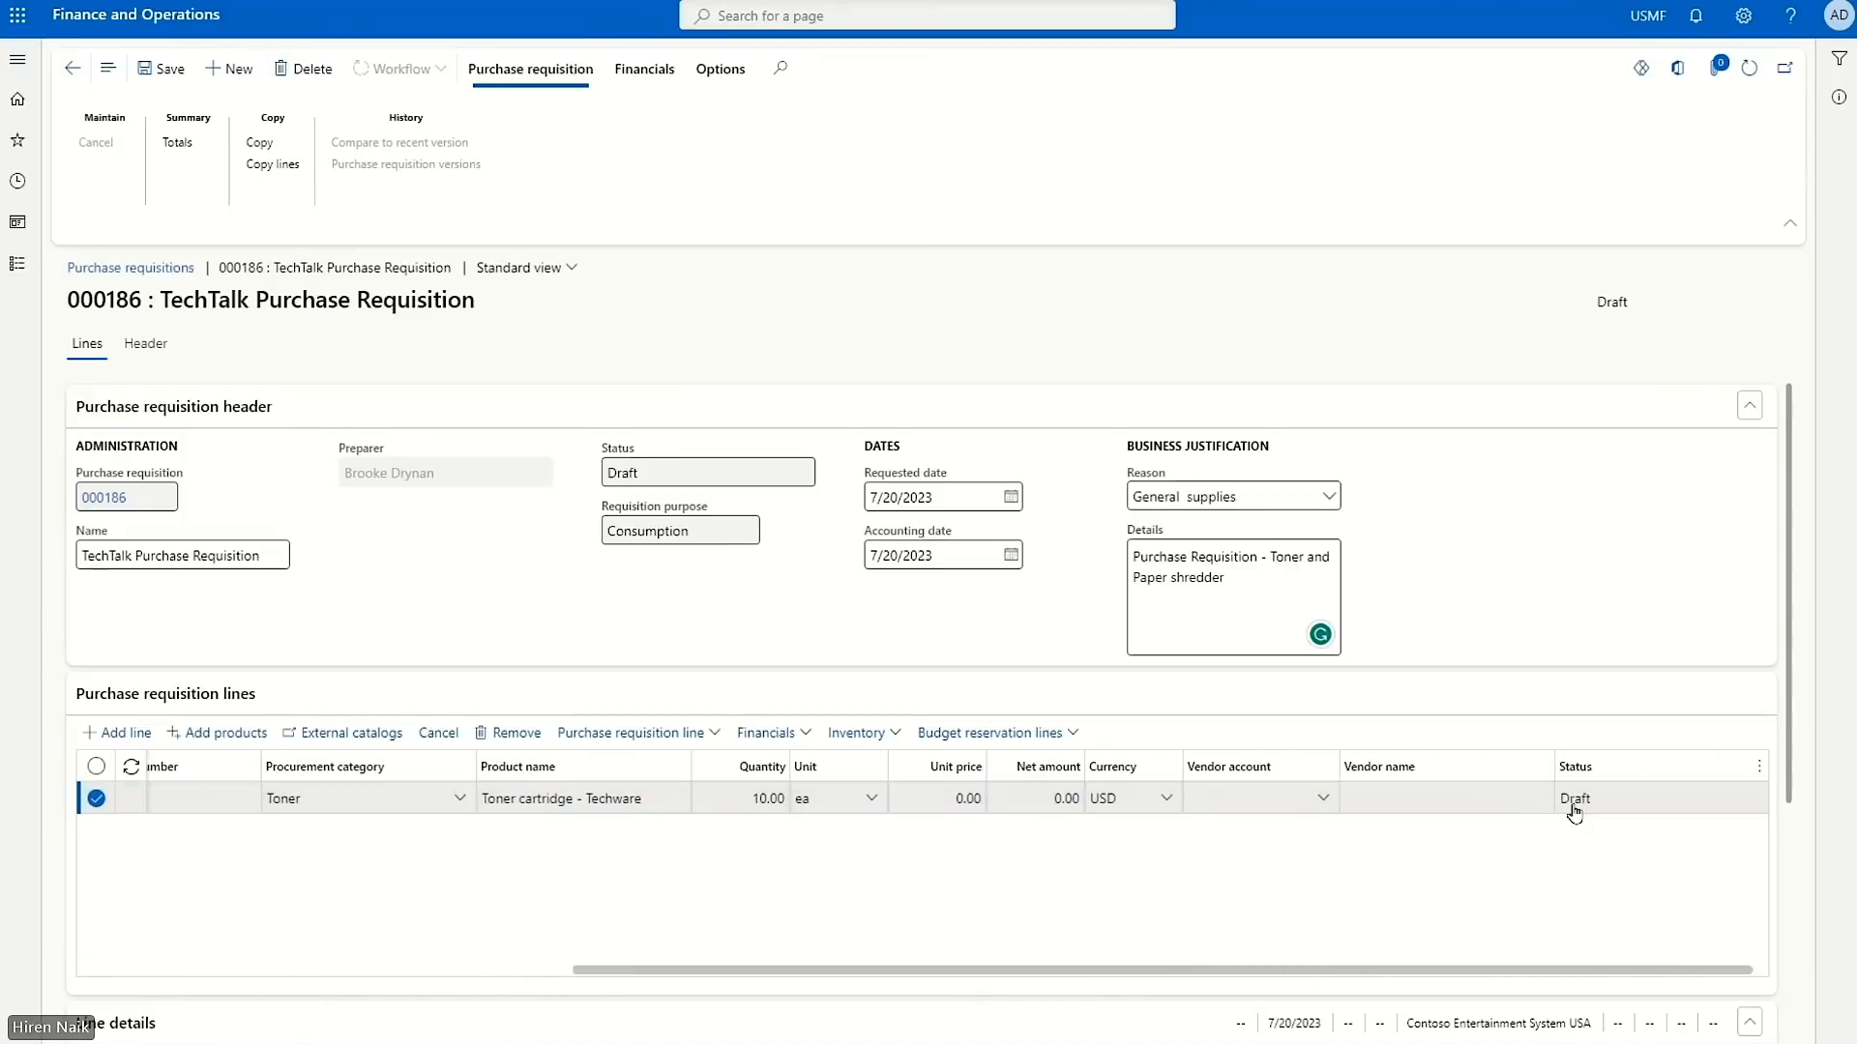
pyautogui.moveTo(1790, 772); pyautogui.dragTo(1791, 1008)
pyautogui.click(269, 705)
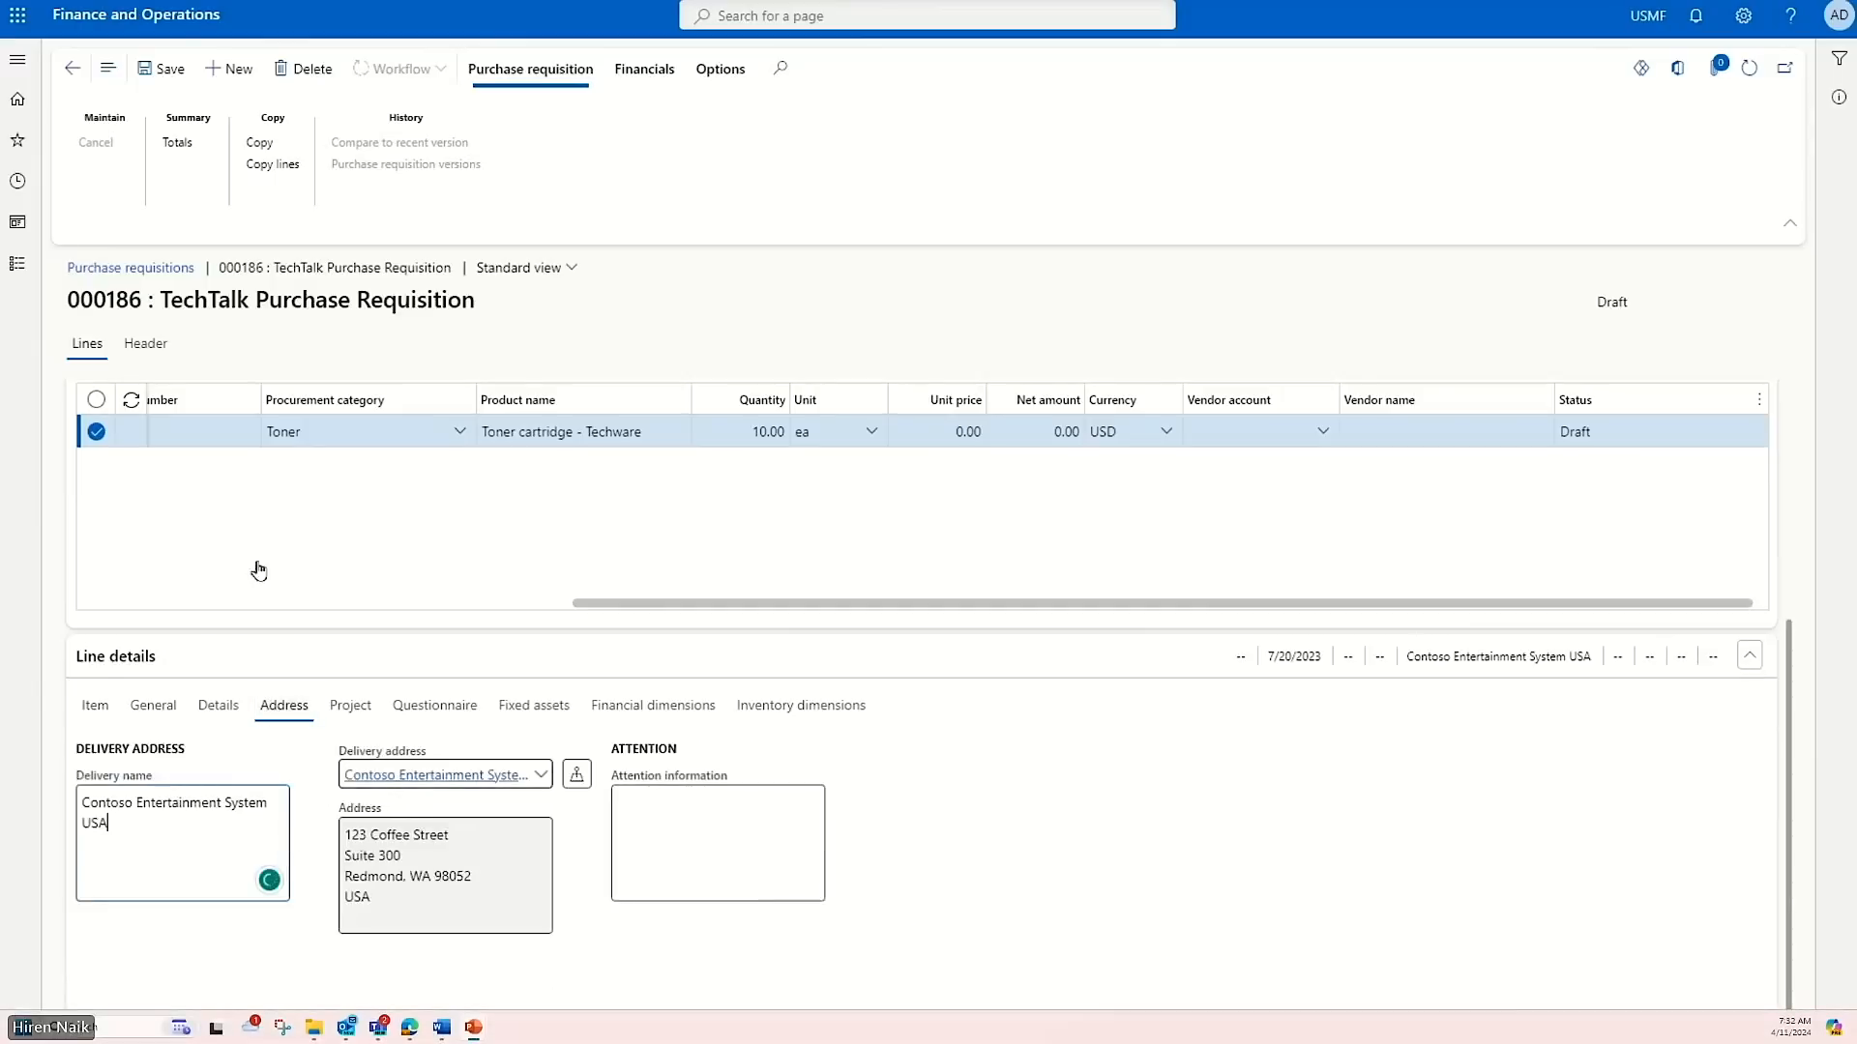
pyautogui.moveTo(580, 603); pyautogui.dragTo(52, 583)
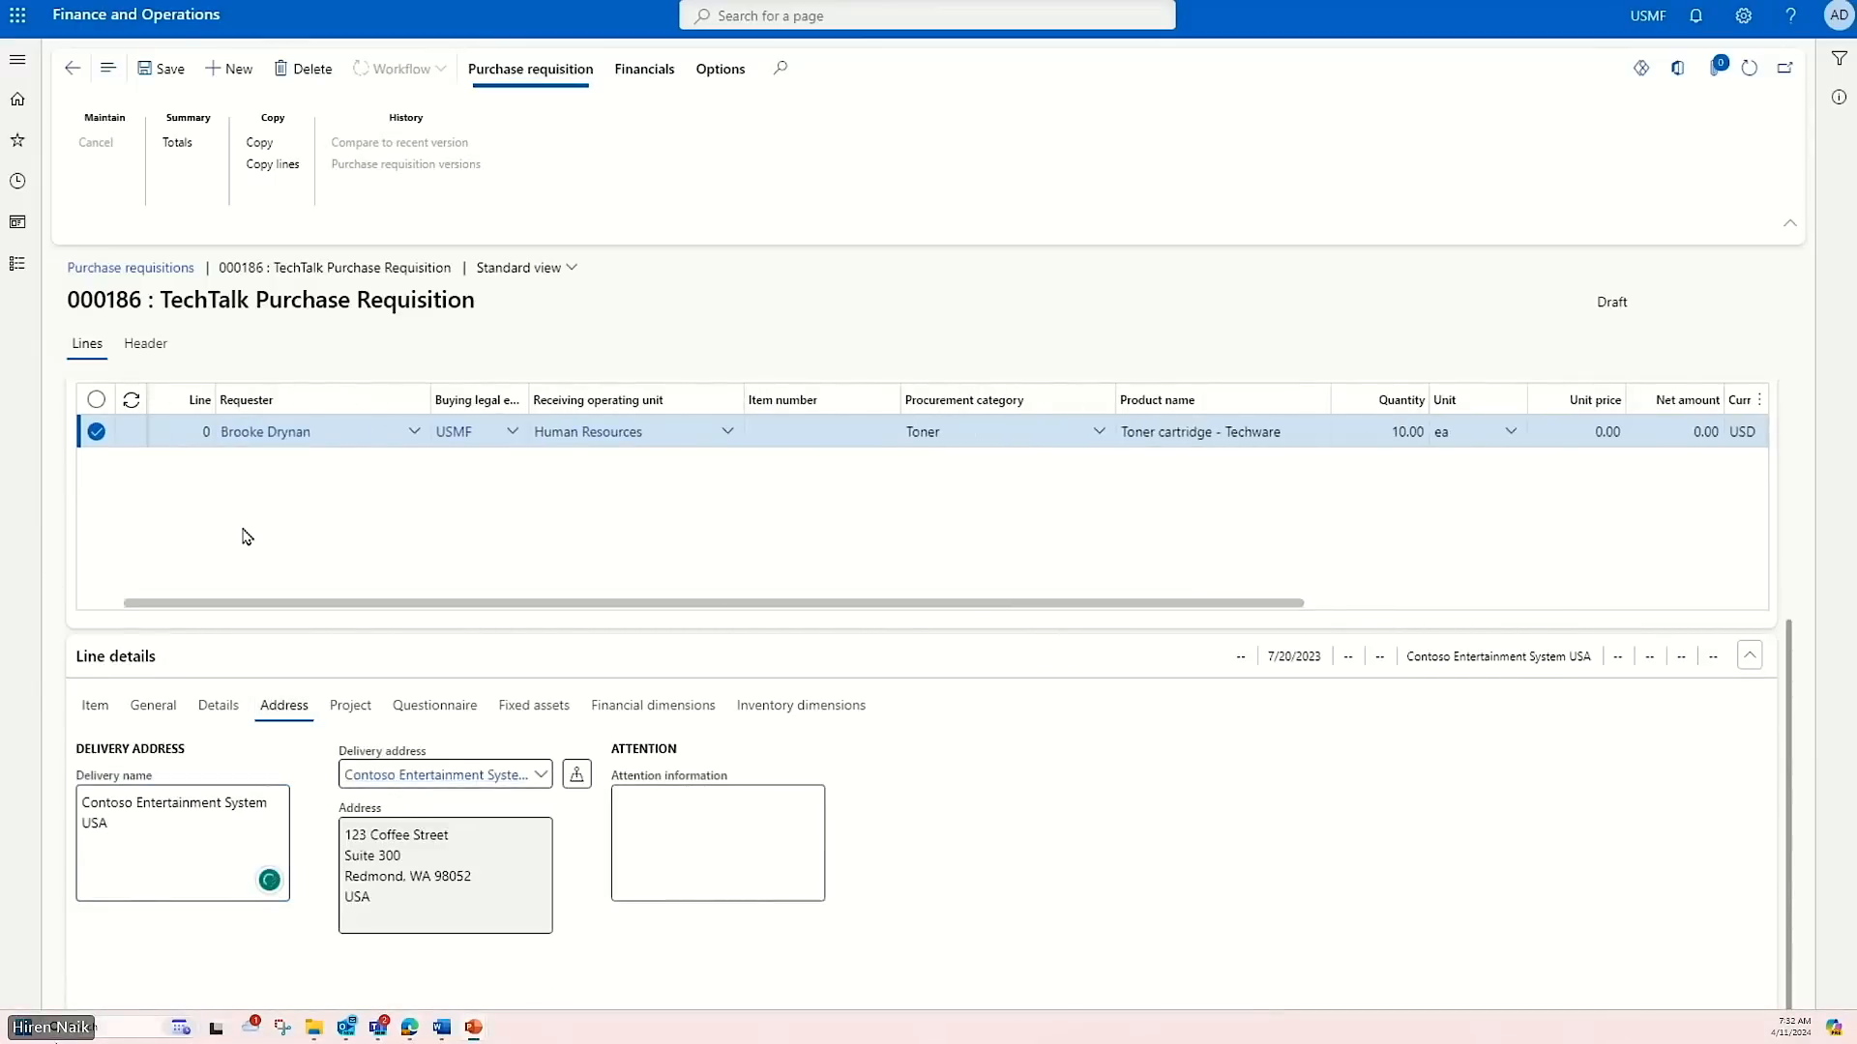
# Step: Add a second requisition line with the category Paper shredding machines or accessories and the product name "Paper Shredder - Techware"
pyautogui.scroll(4, 241, 538)
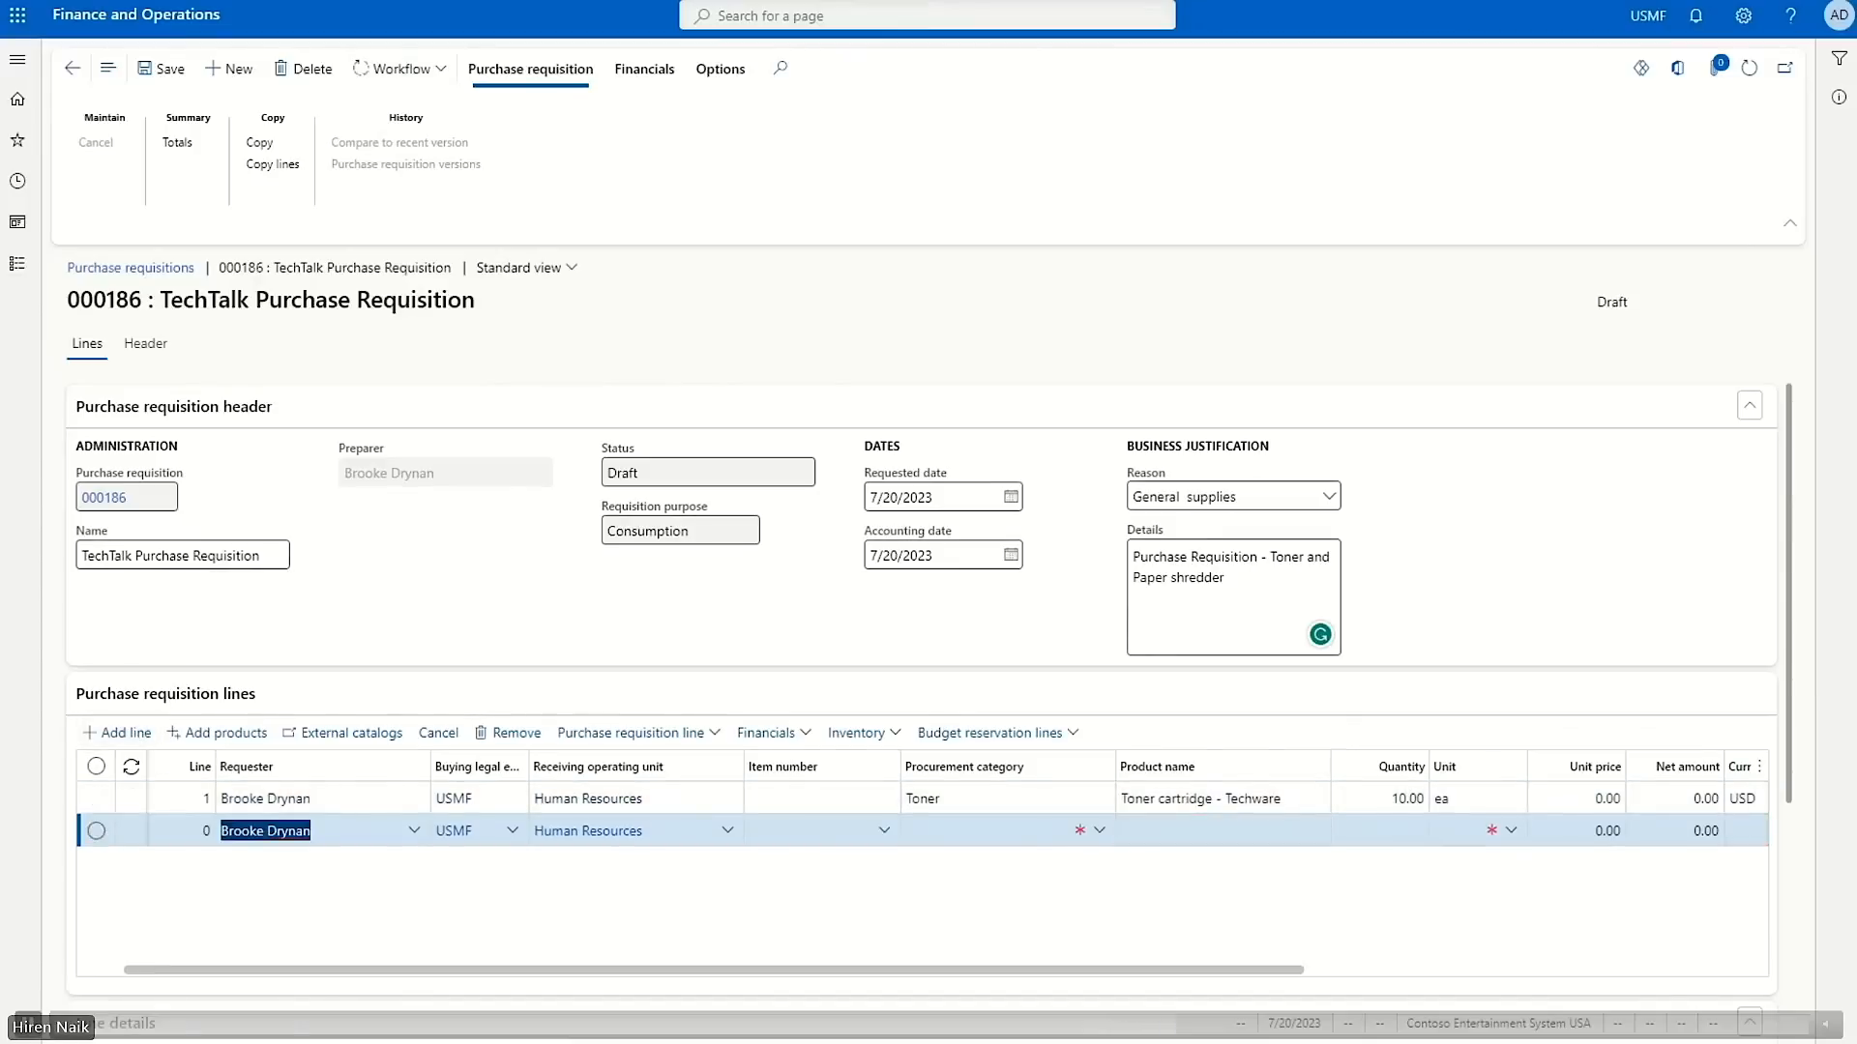
pyautogui.click(1101, 834)
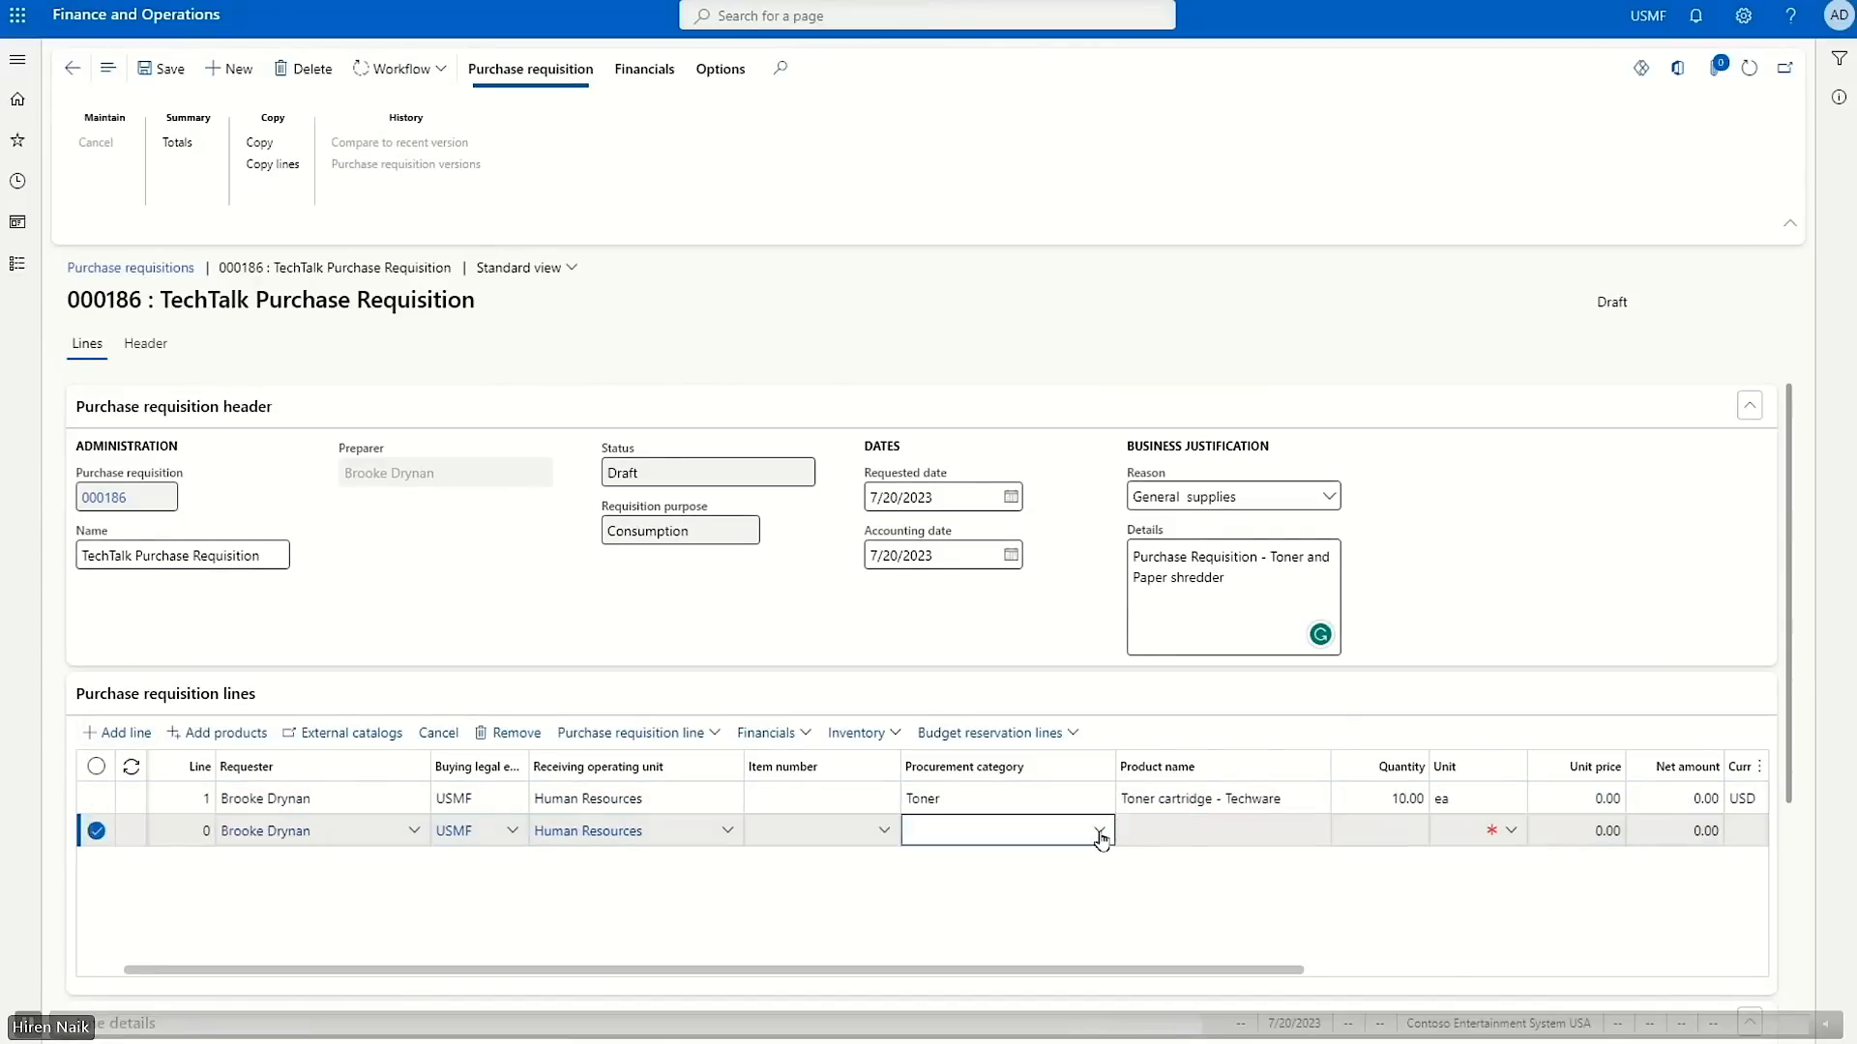
pyautogui.click(1101, 832)
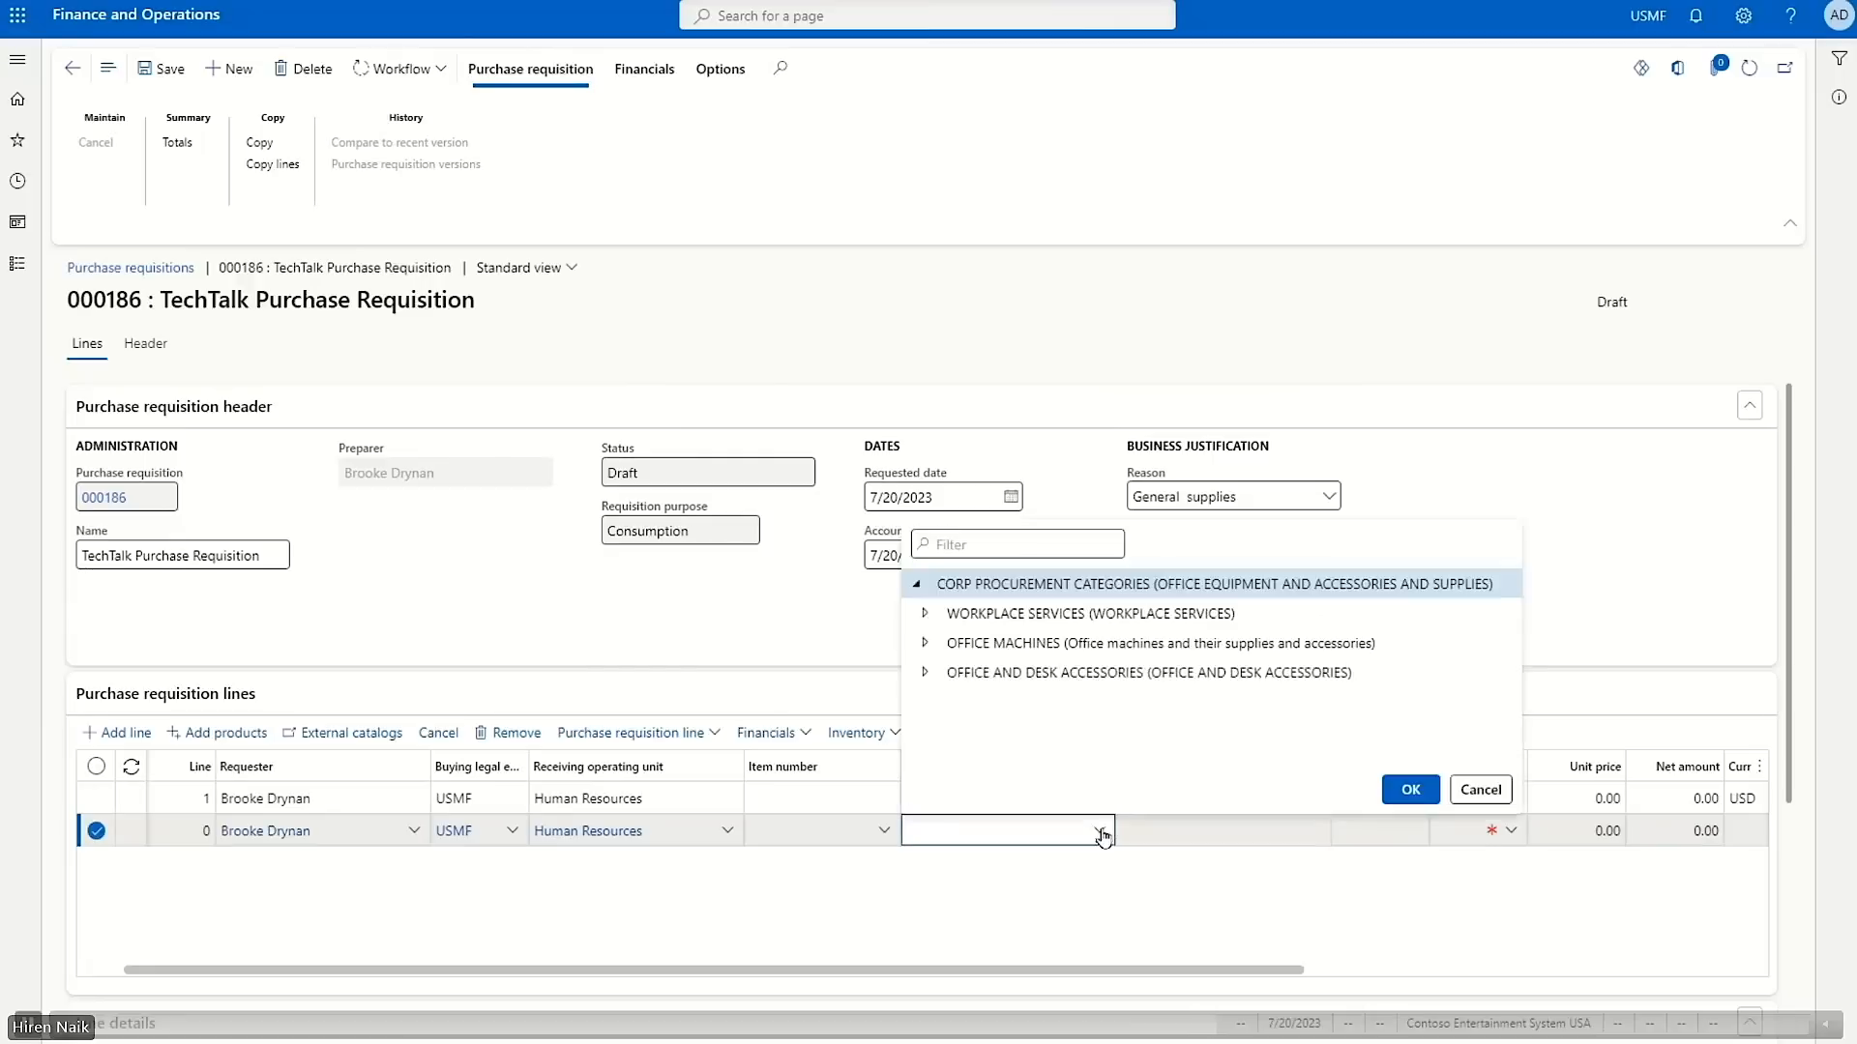
pyautogui.click(926, 643)
pyautogui.click(1141, 732)
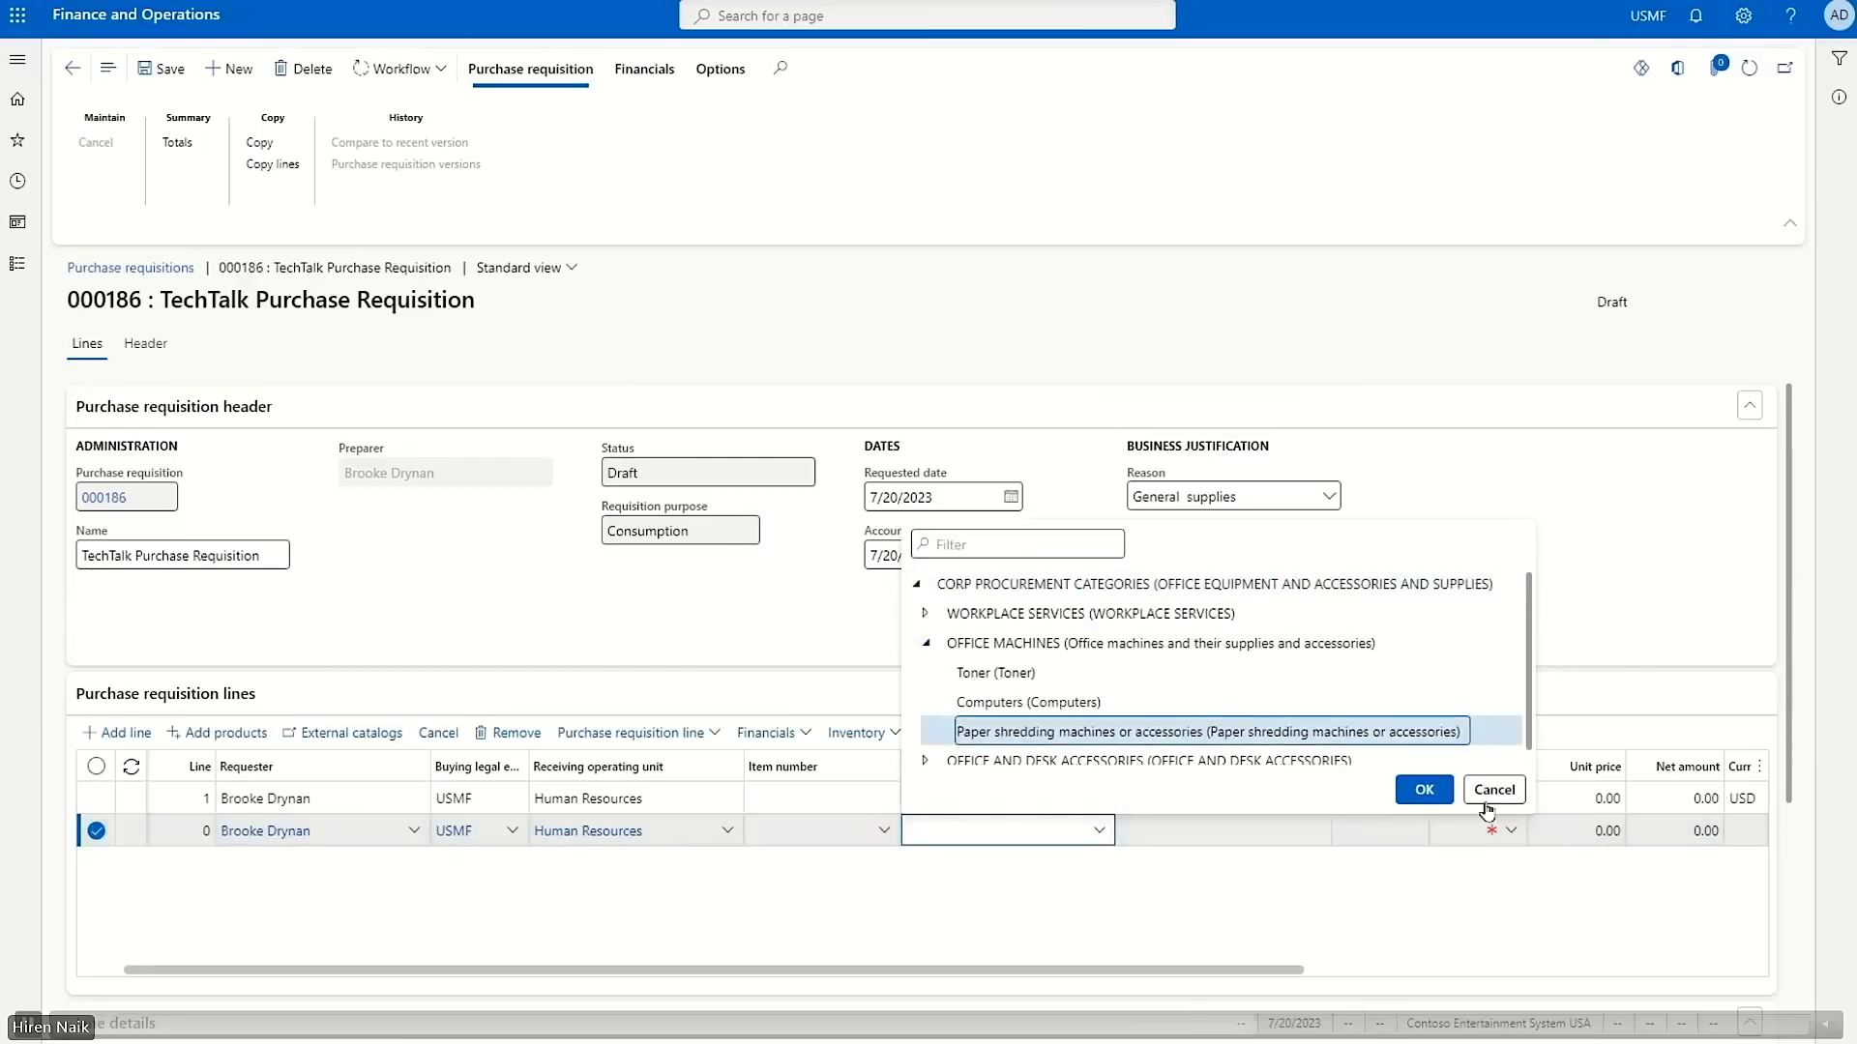
pyautogui.click(1423, 789)
pyautogui.click(1158, 831)
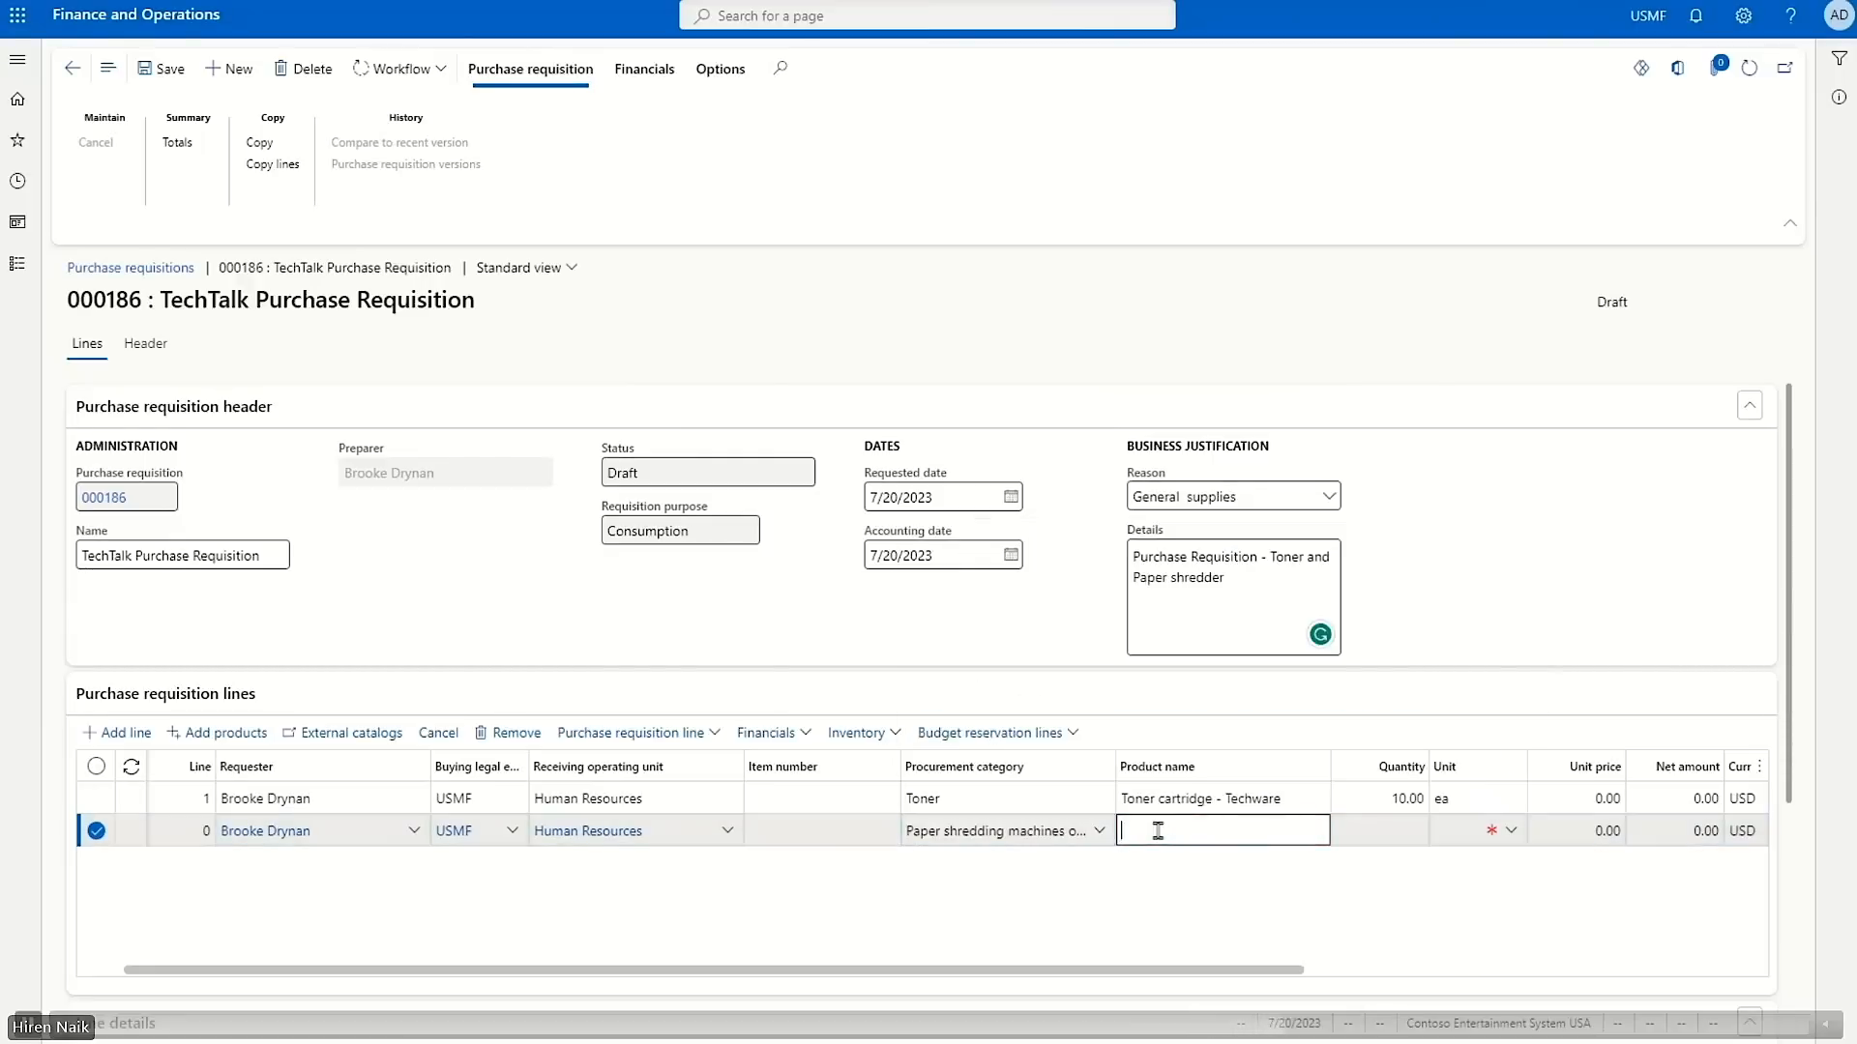
pyautogui.write('Paper Shredder - Techware')
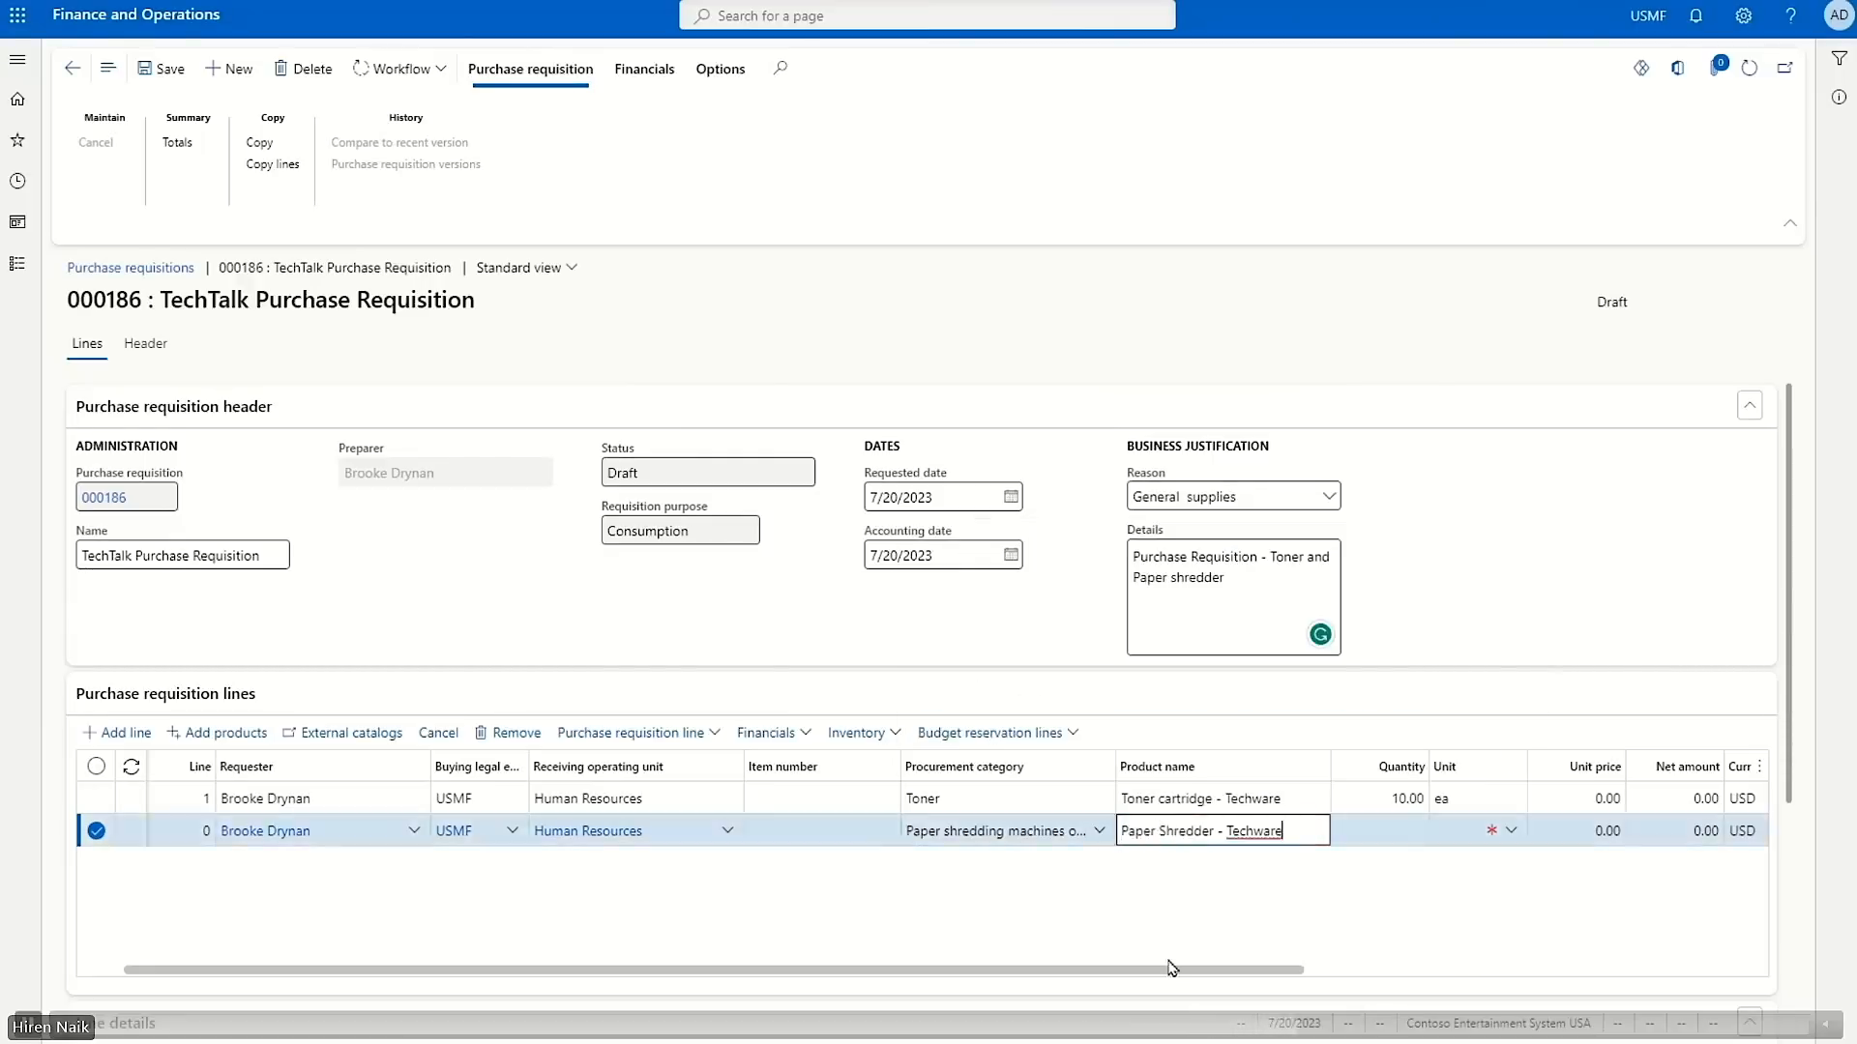
# Step: Set the paper shredder line's quantity to 2 and its unit to ea
pyautogui.click(1373, 833)
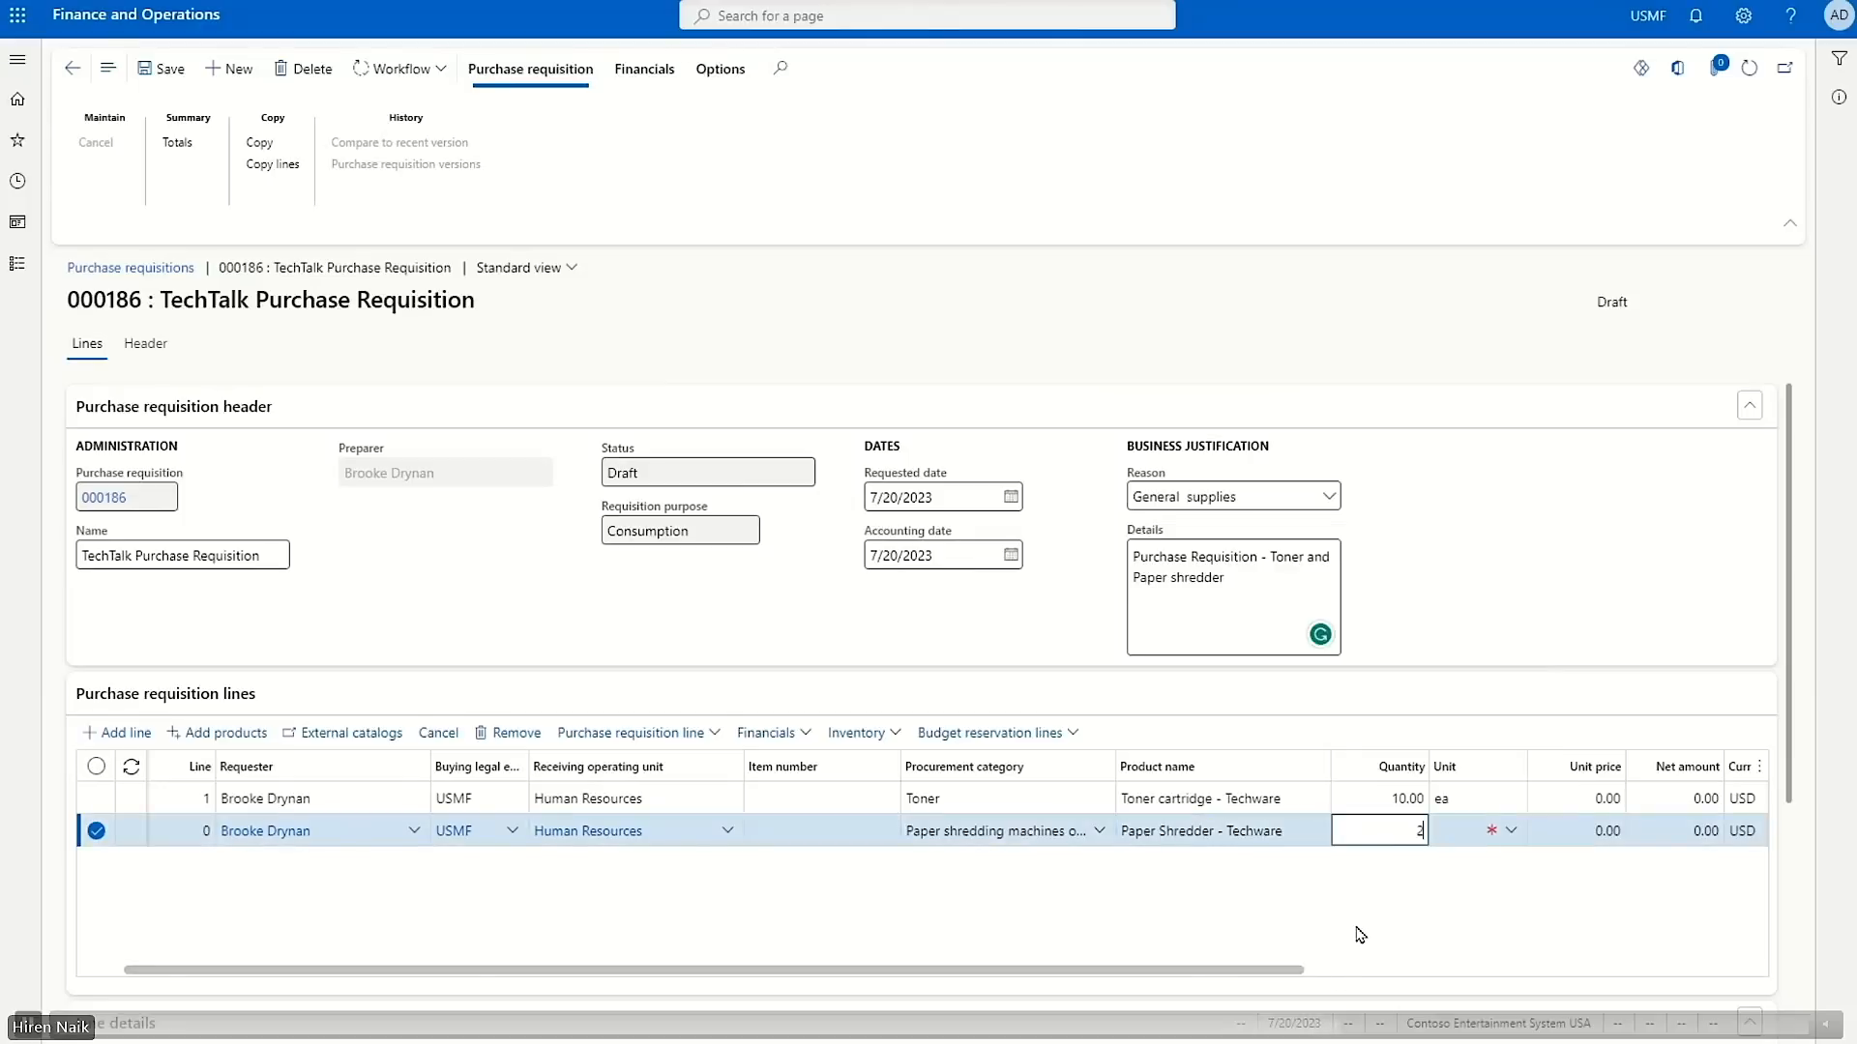
pyautogui.press('Tab')
pyautogui.write('ea')
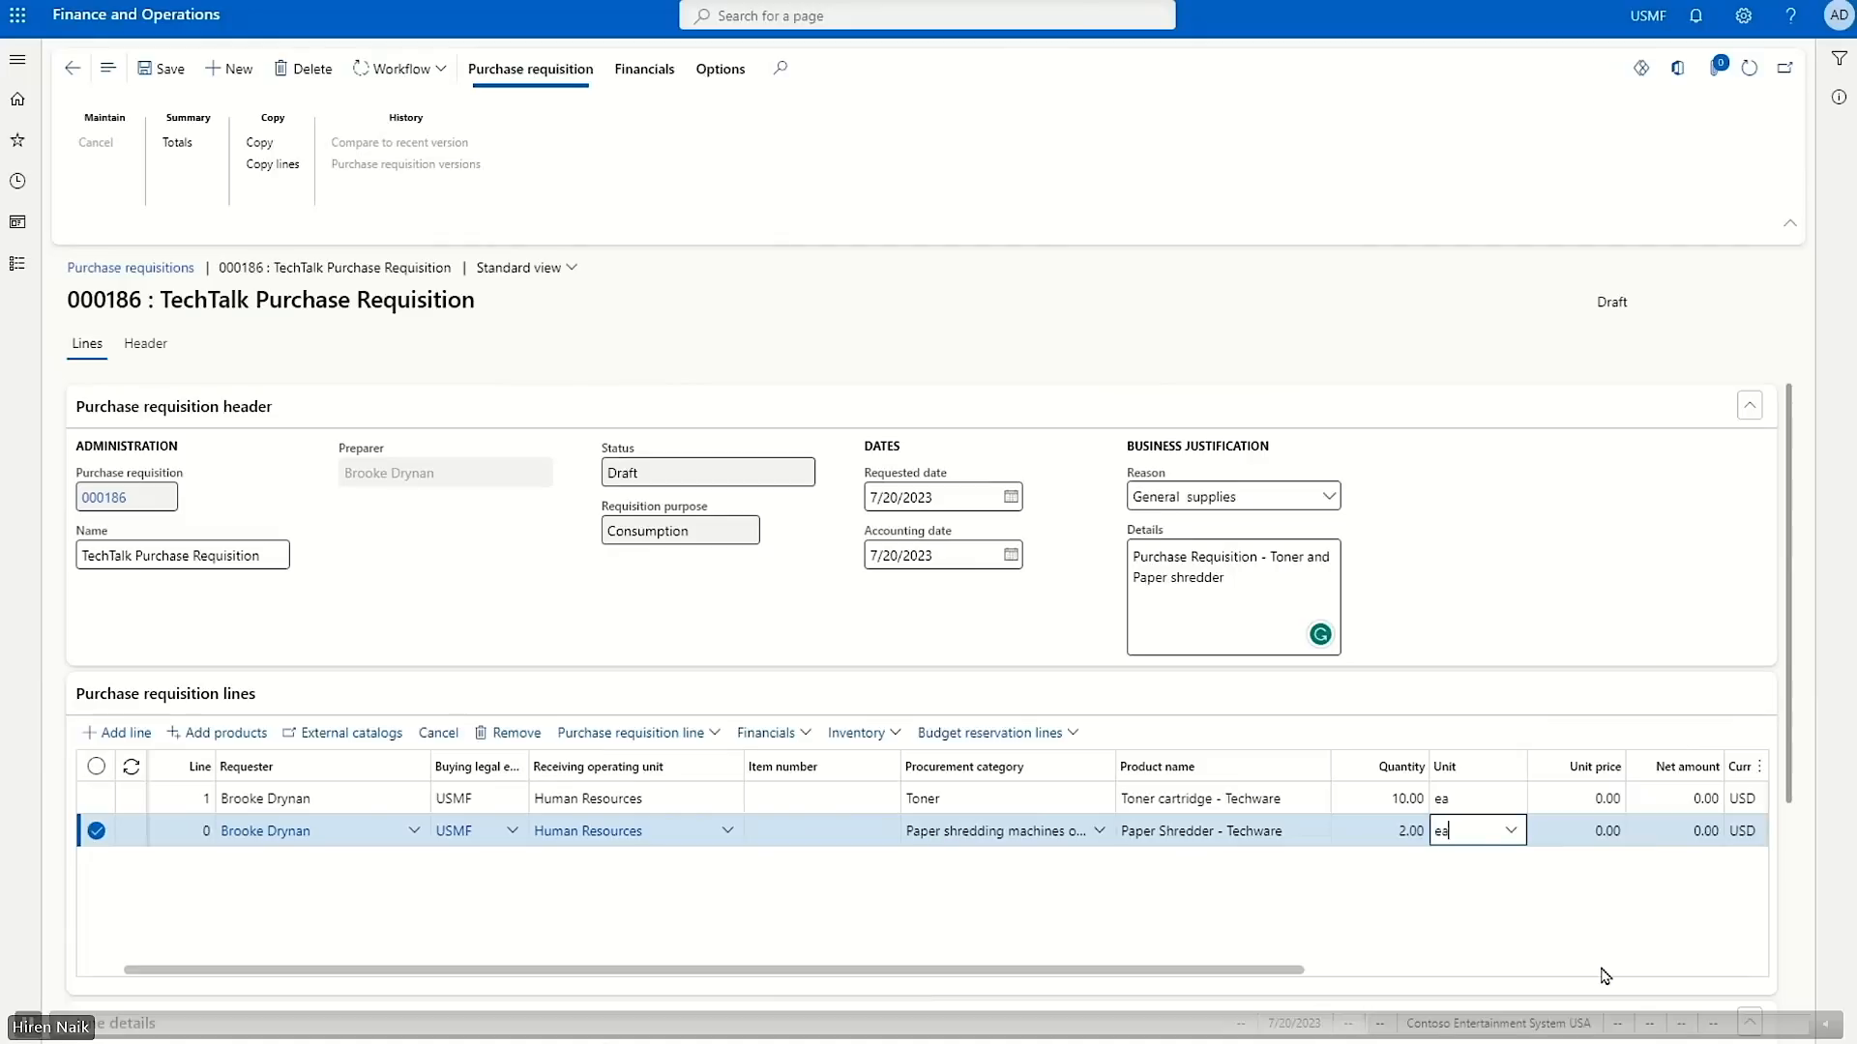
# Step: Submit the requisition to workflow with the comment "Please review purchase requisition for toner and paper shredder for office purpose"
pyautogui.click(1348, 972)
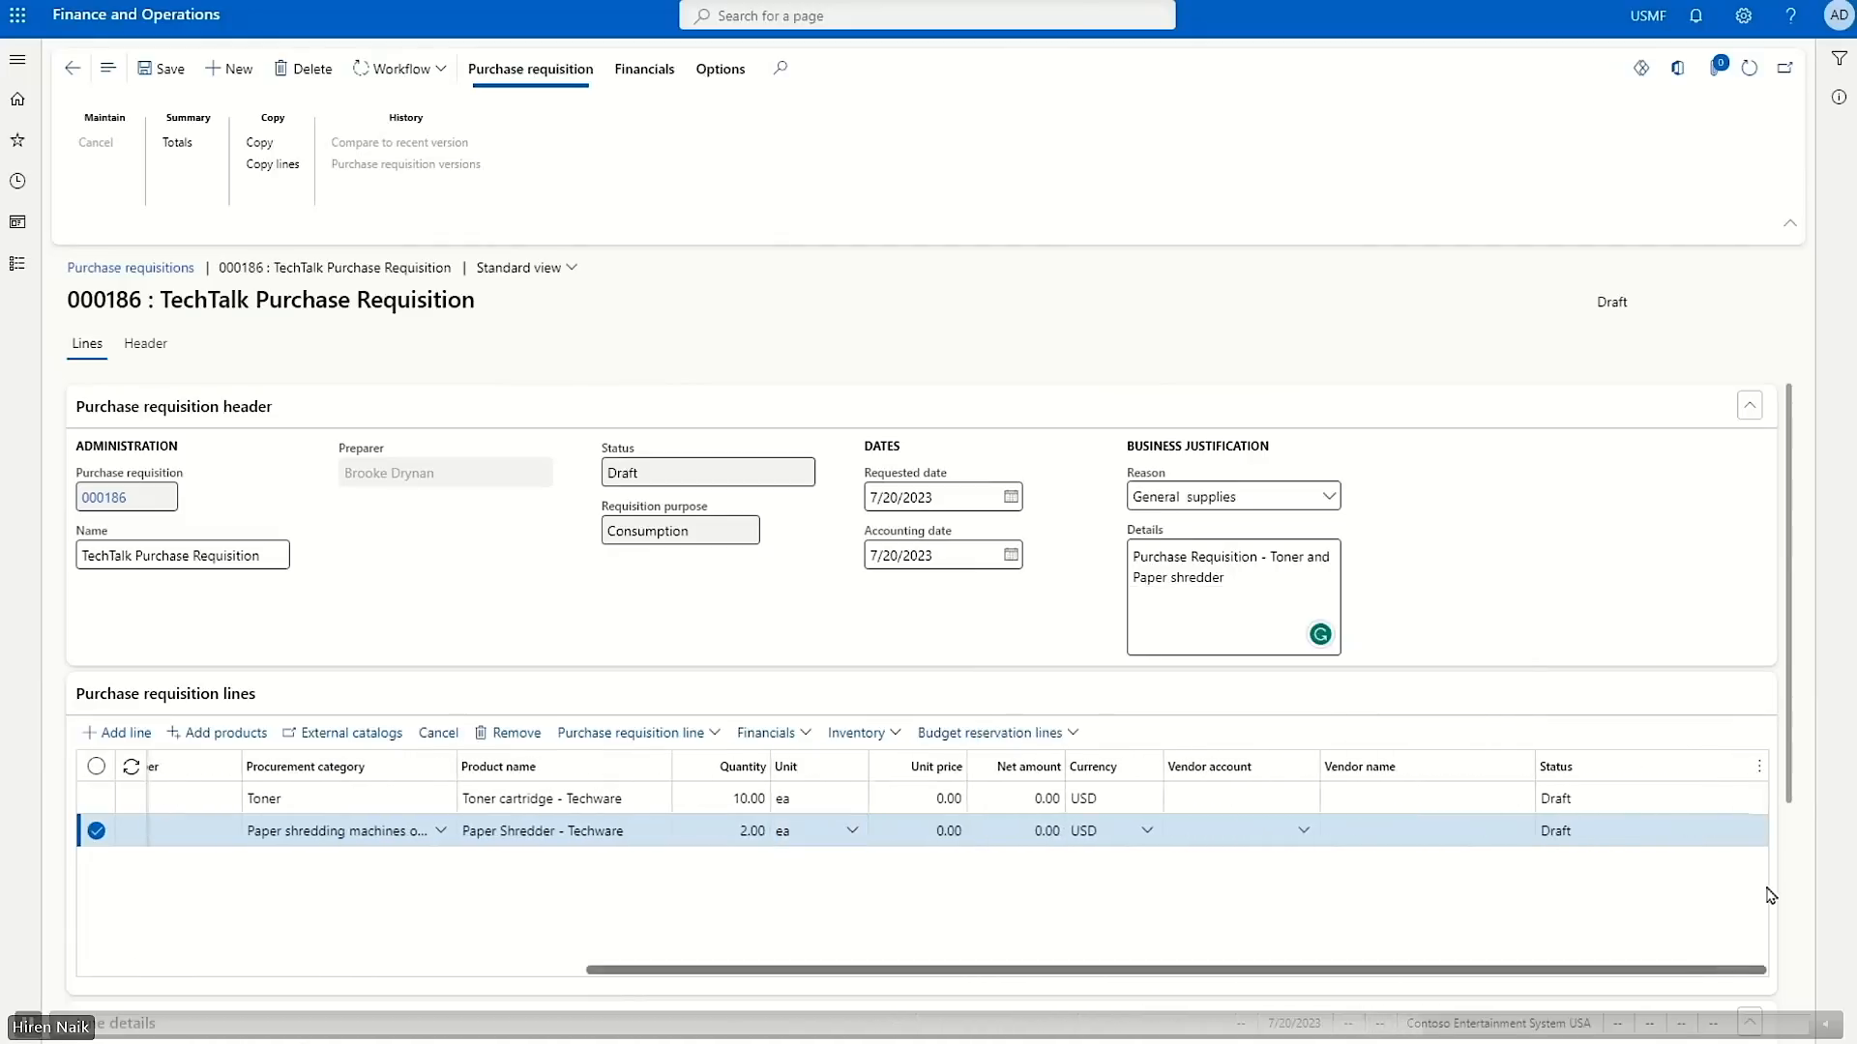
pyautogui.moveTo(1055, 967); pyautogui.dragTo(460, 980)
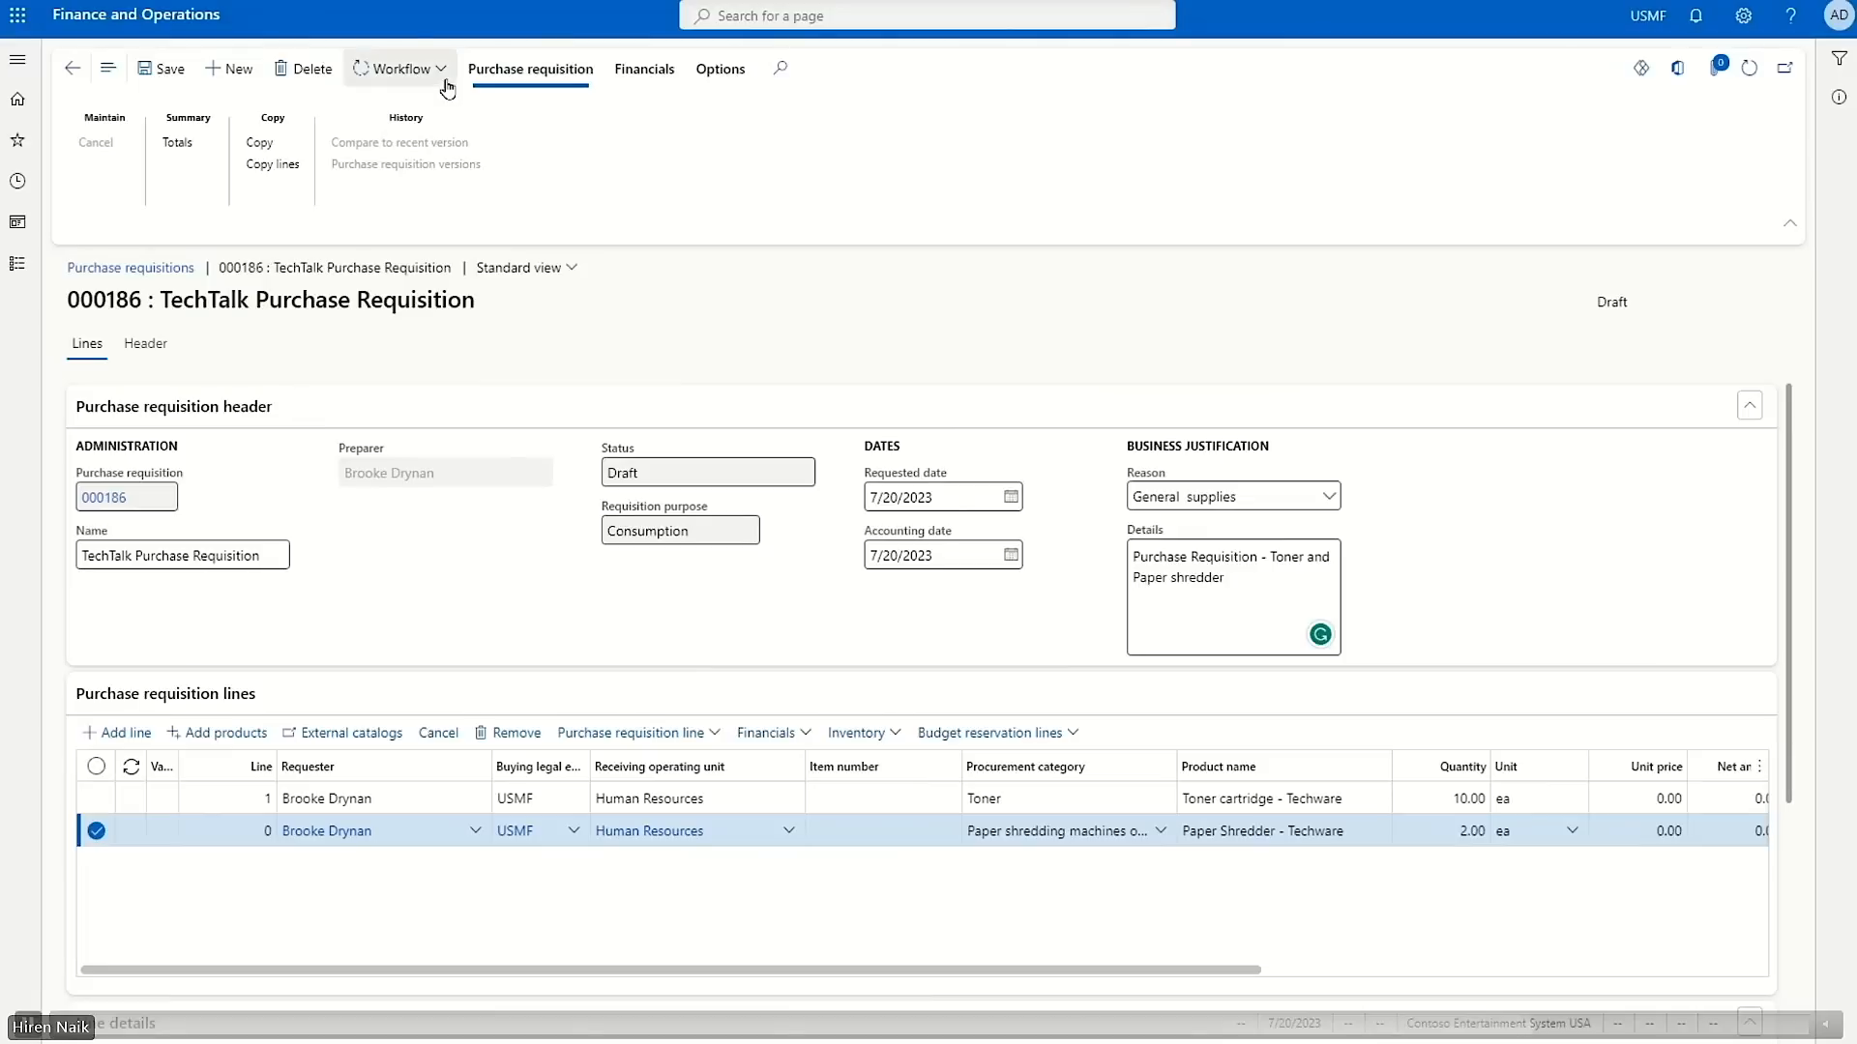
pyautogui.click(407, 69)
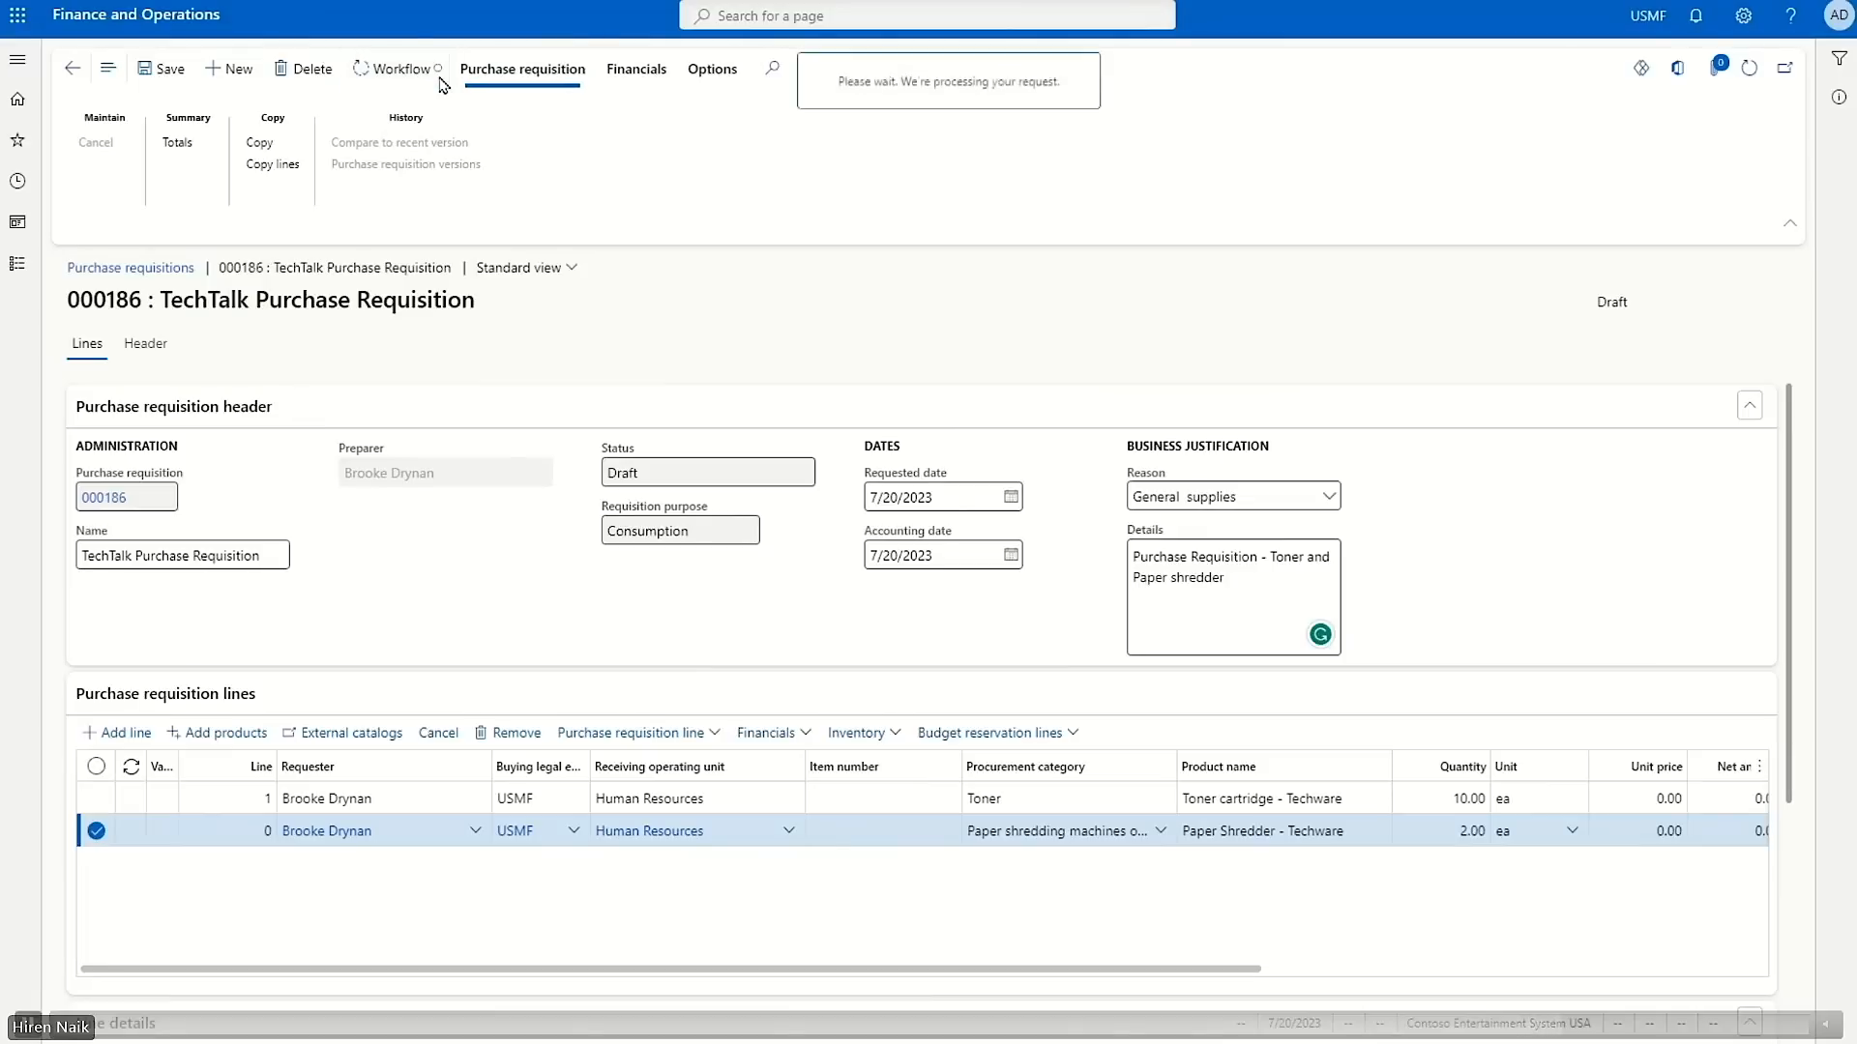
pyautogui.click(389, 172)
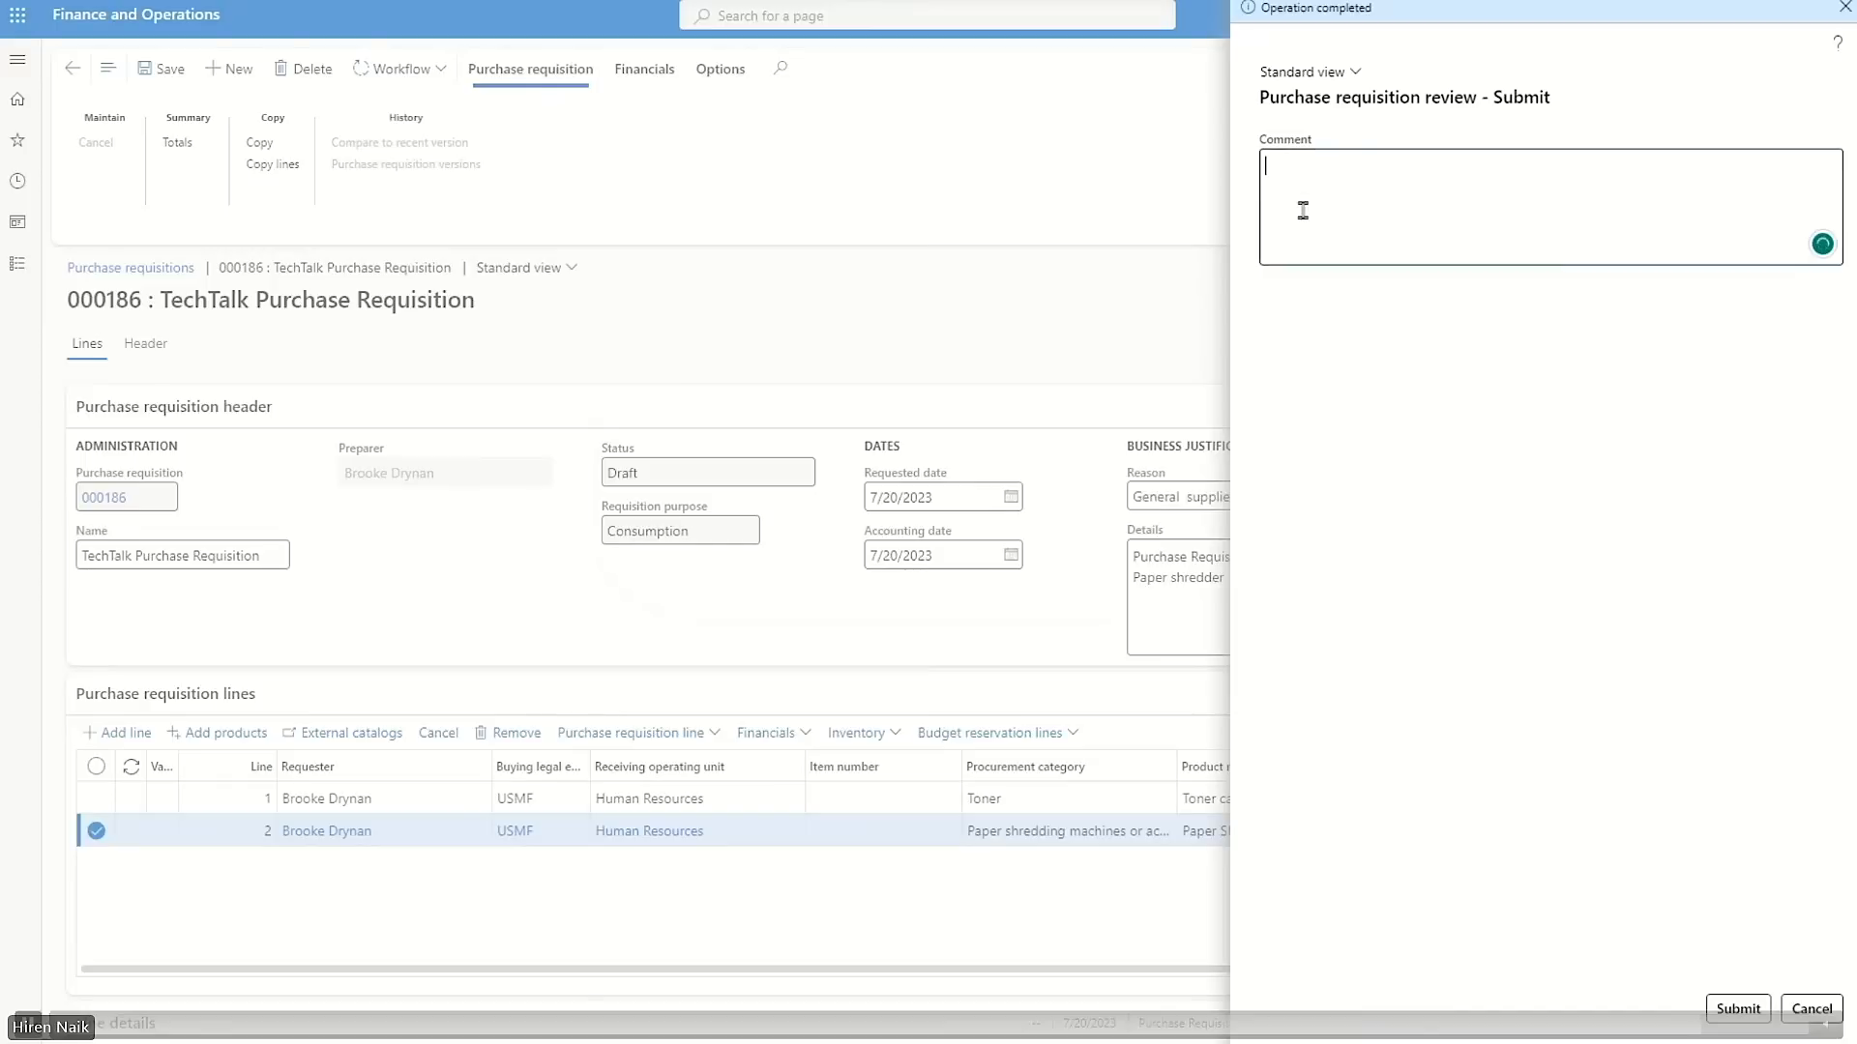
pyautogui.write('Please review purchase requisition for toner and paper shredder for office purpose')
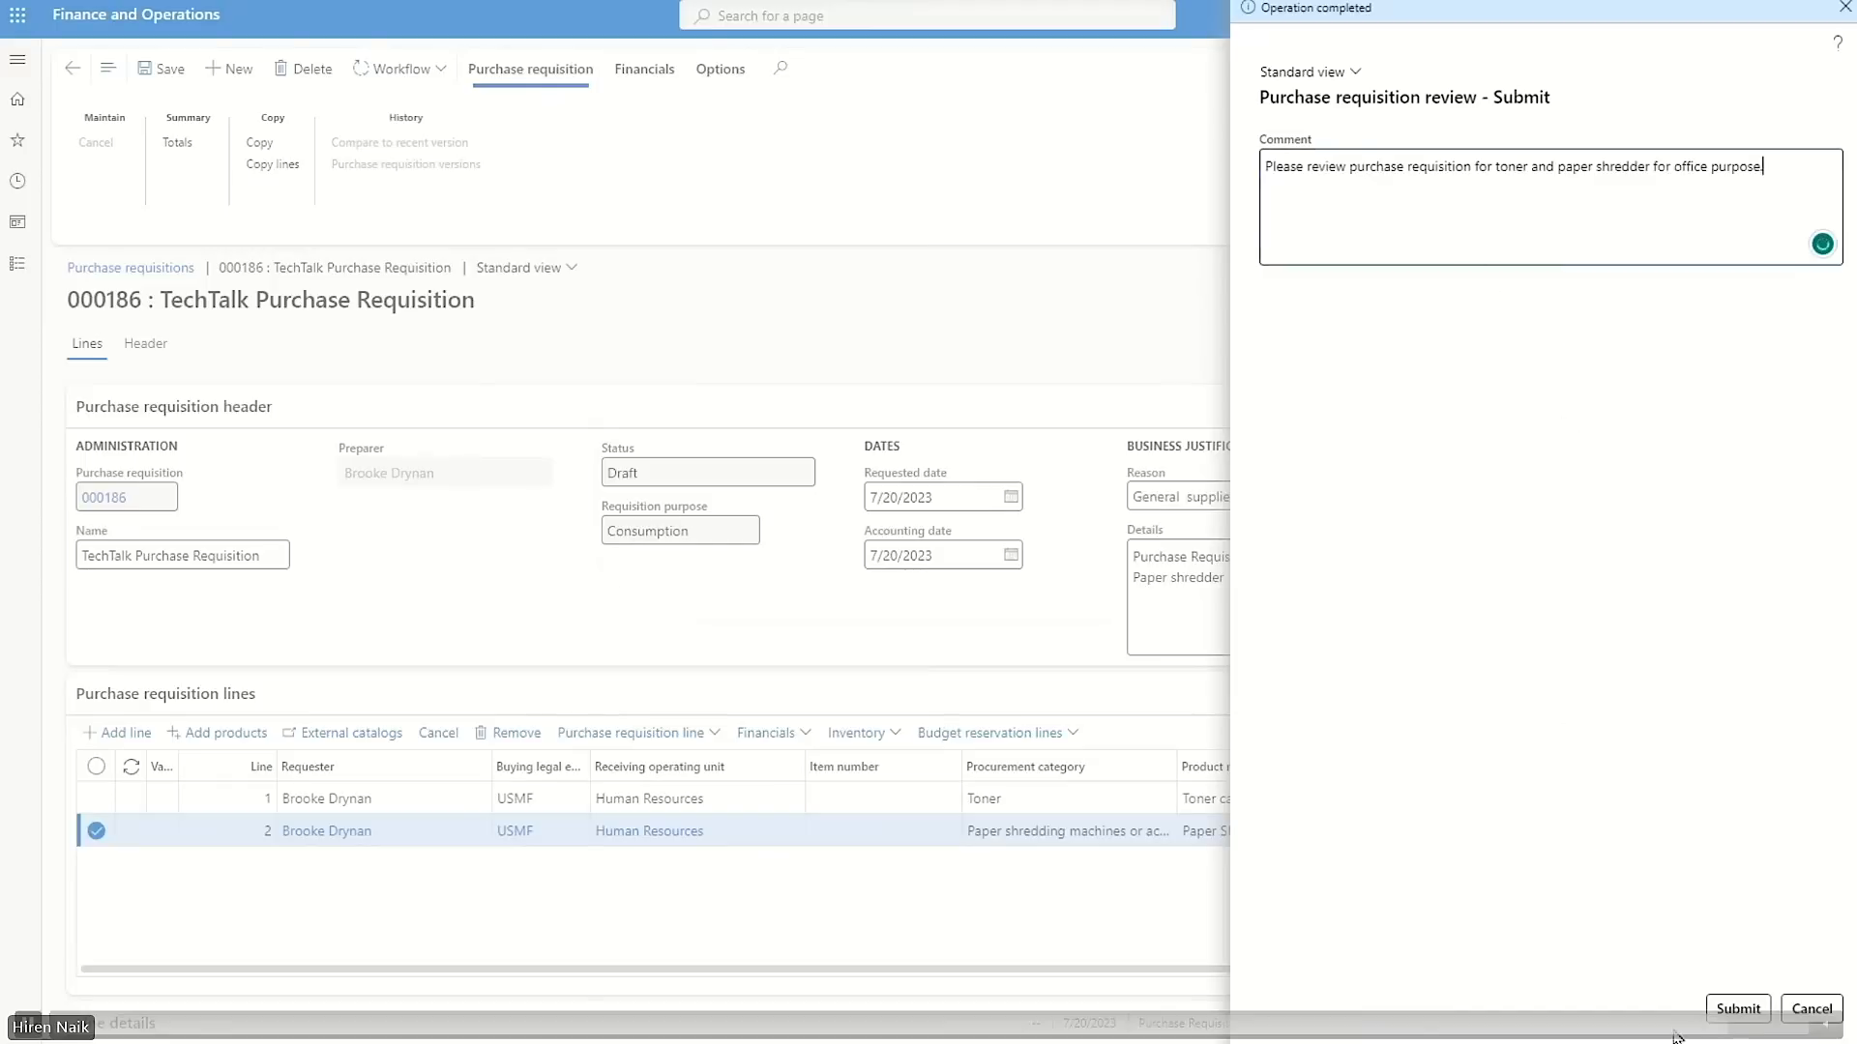
pyautogui.click(1739, 1021)
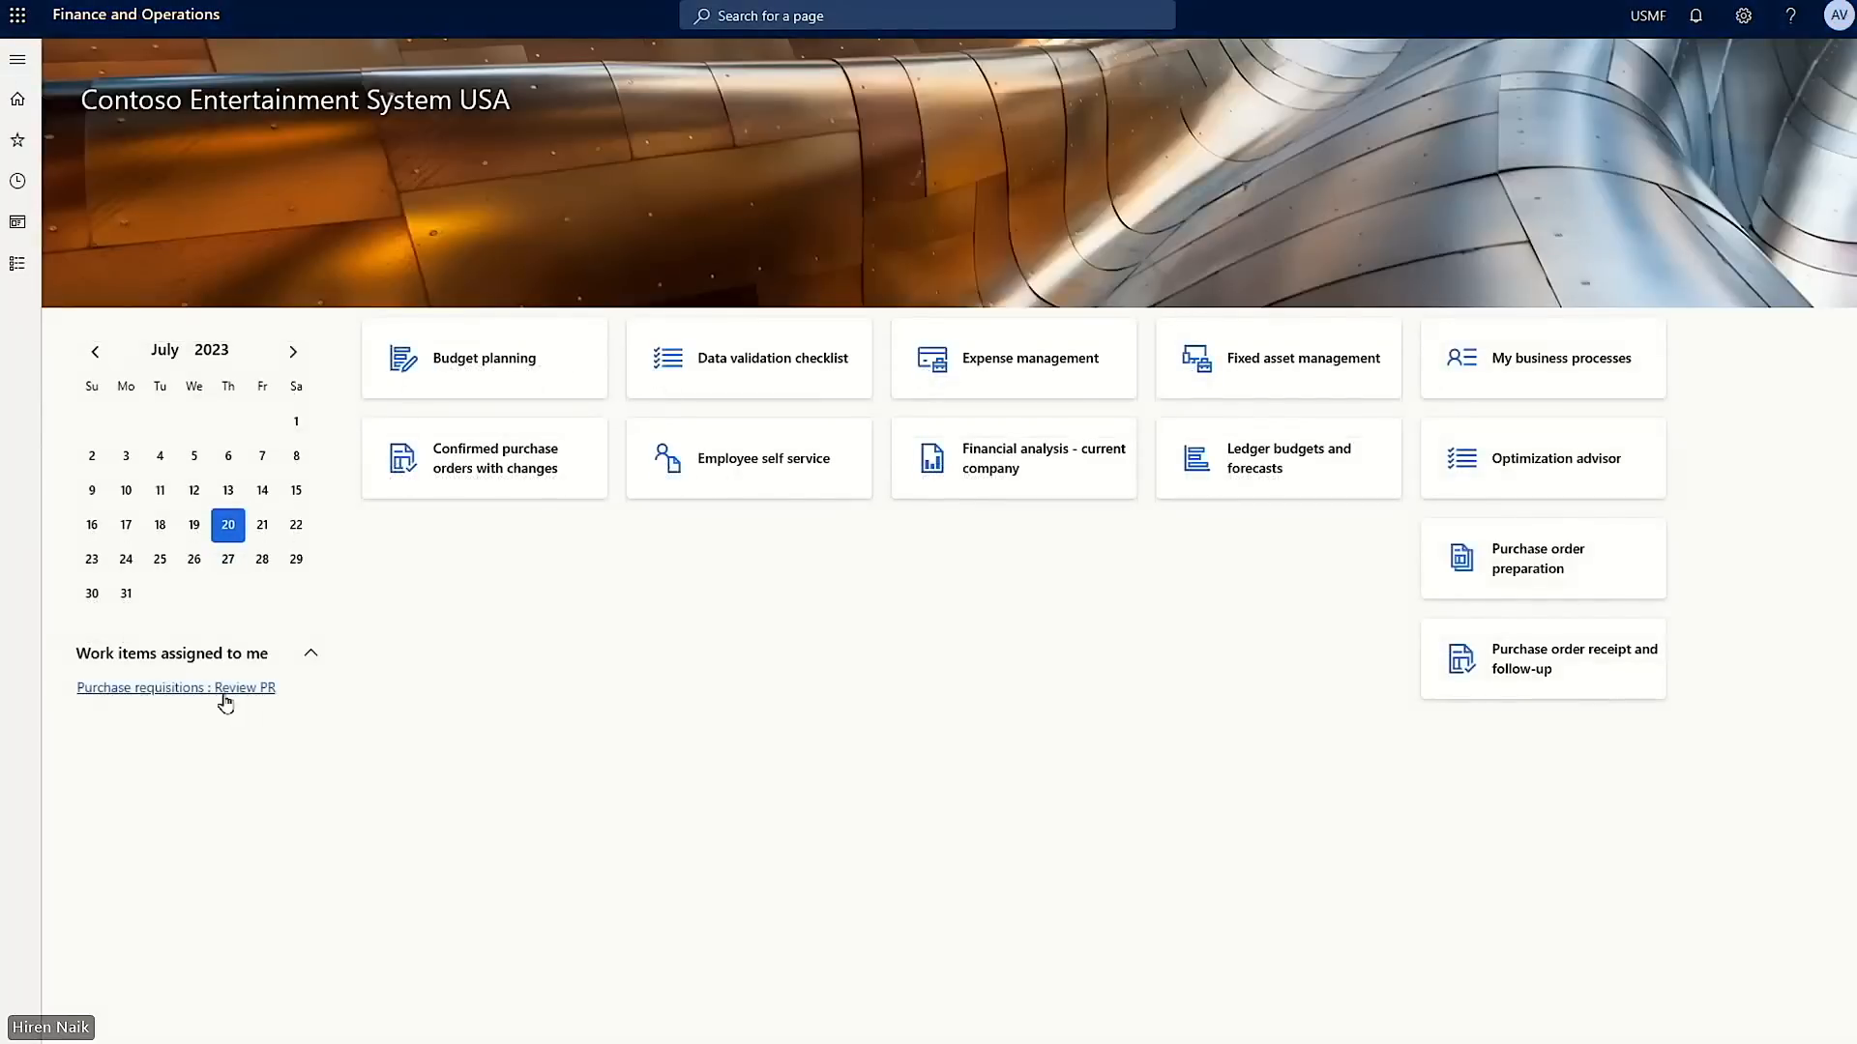
# Step: Find the purchase requisitions assigned to me in Procurement and sourcing and open the TechTalk Purchase Requisition
pyautogui.click(25, 78)
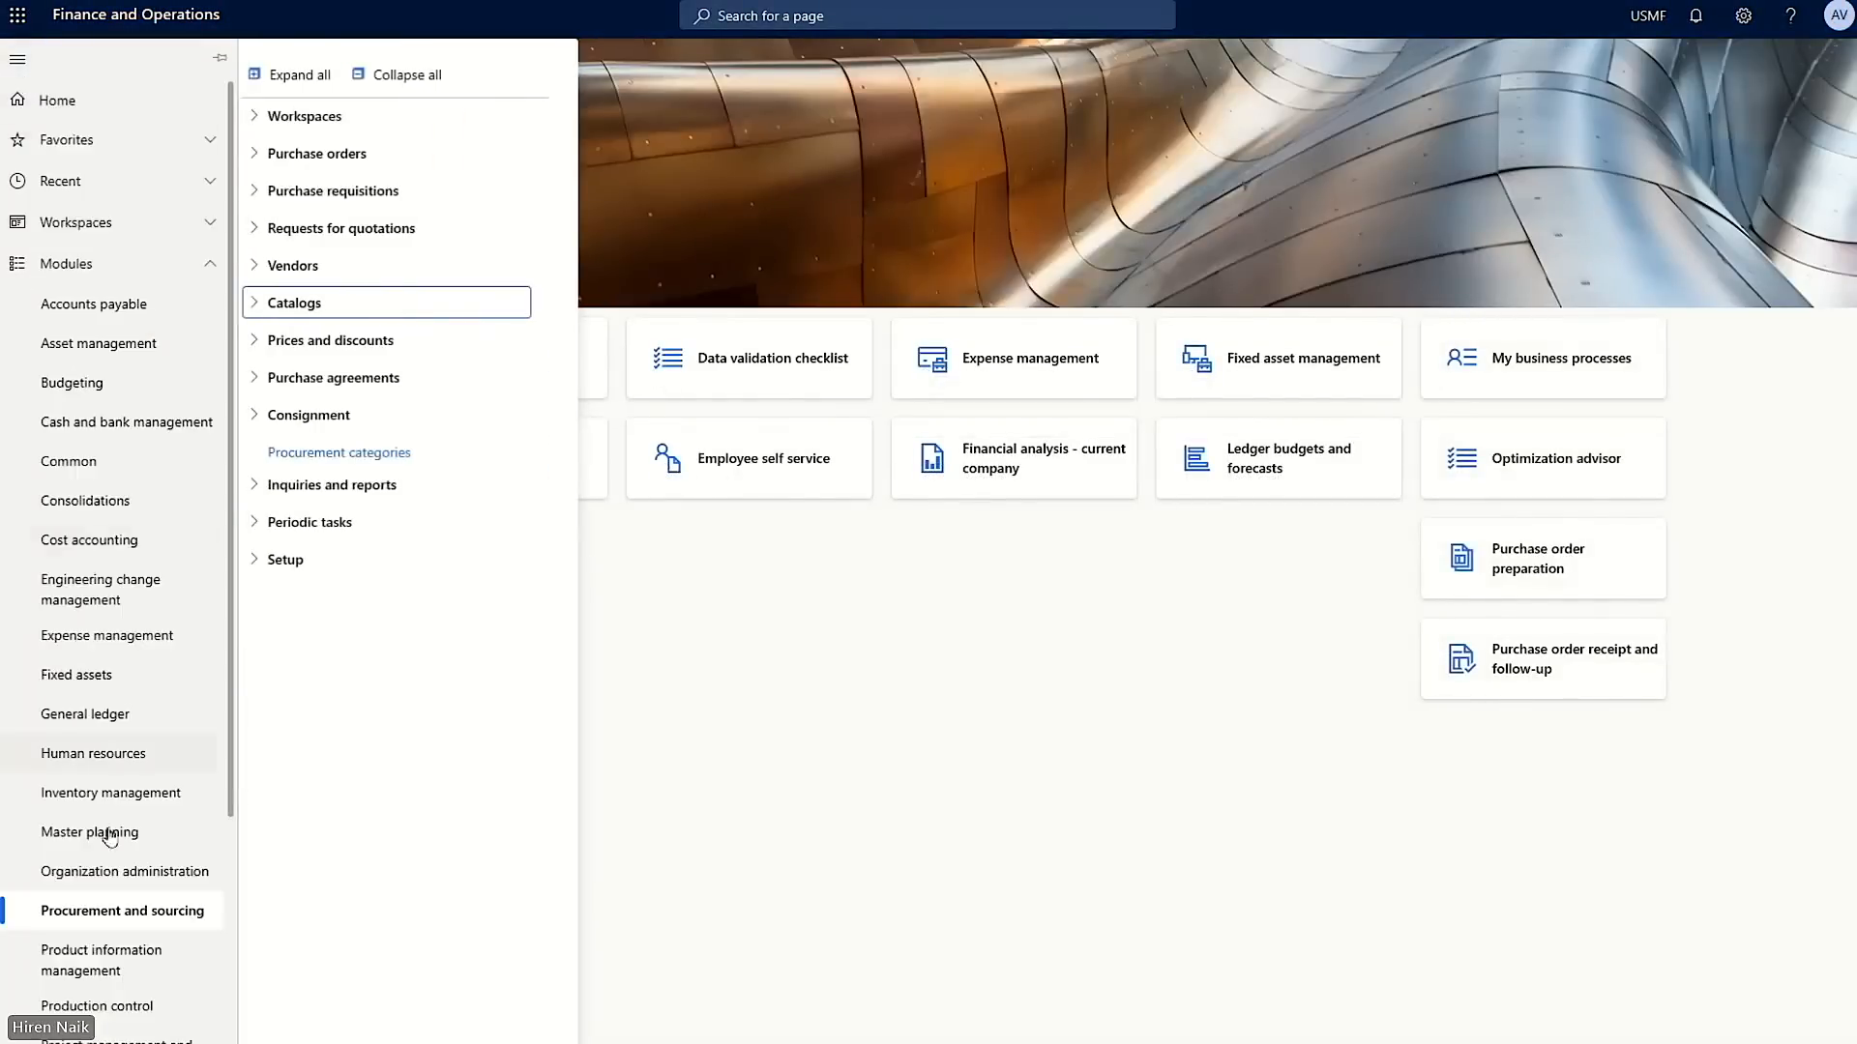
pyautogui.click(256, 192)
pyautogui.click(274, 298)
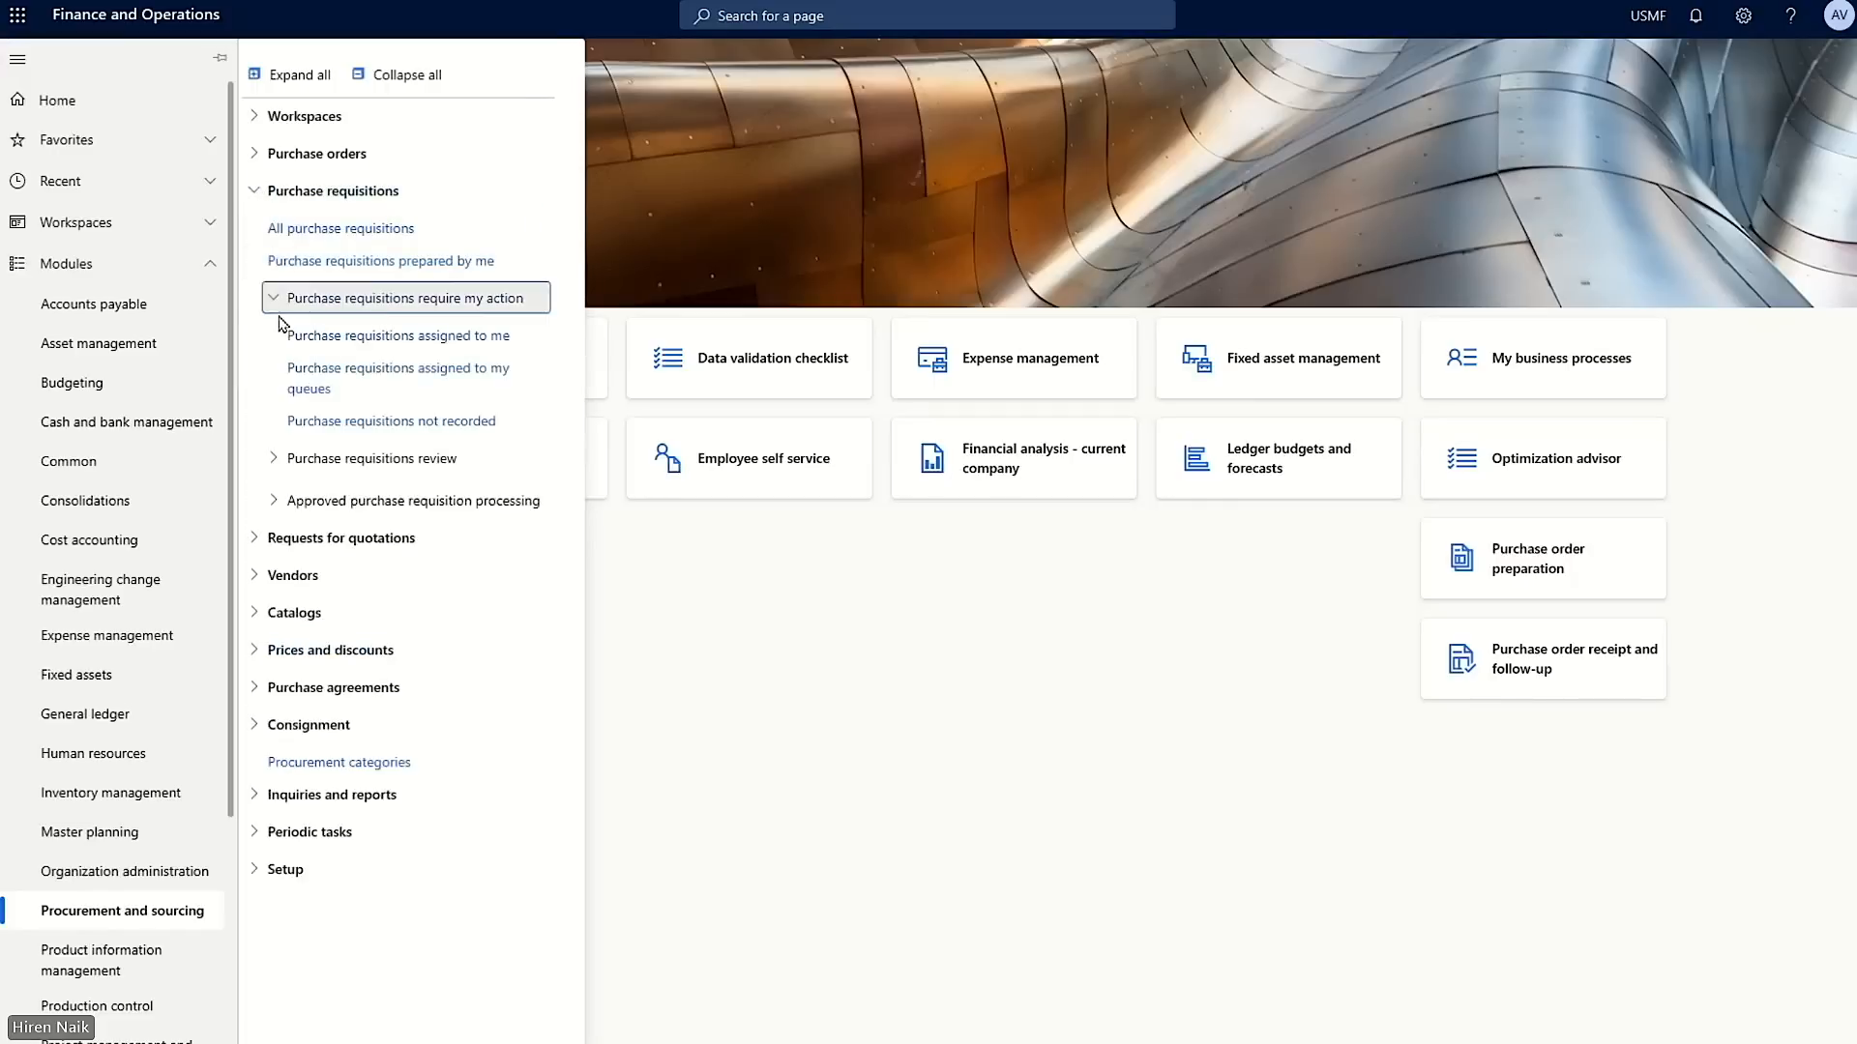
pyautogui.click(356, 346)
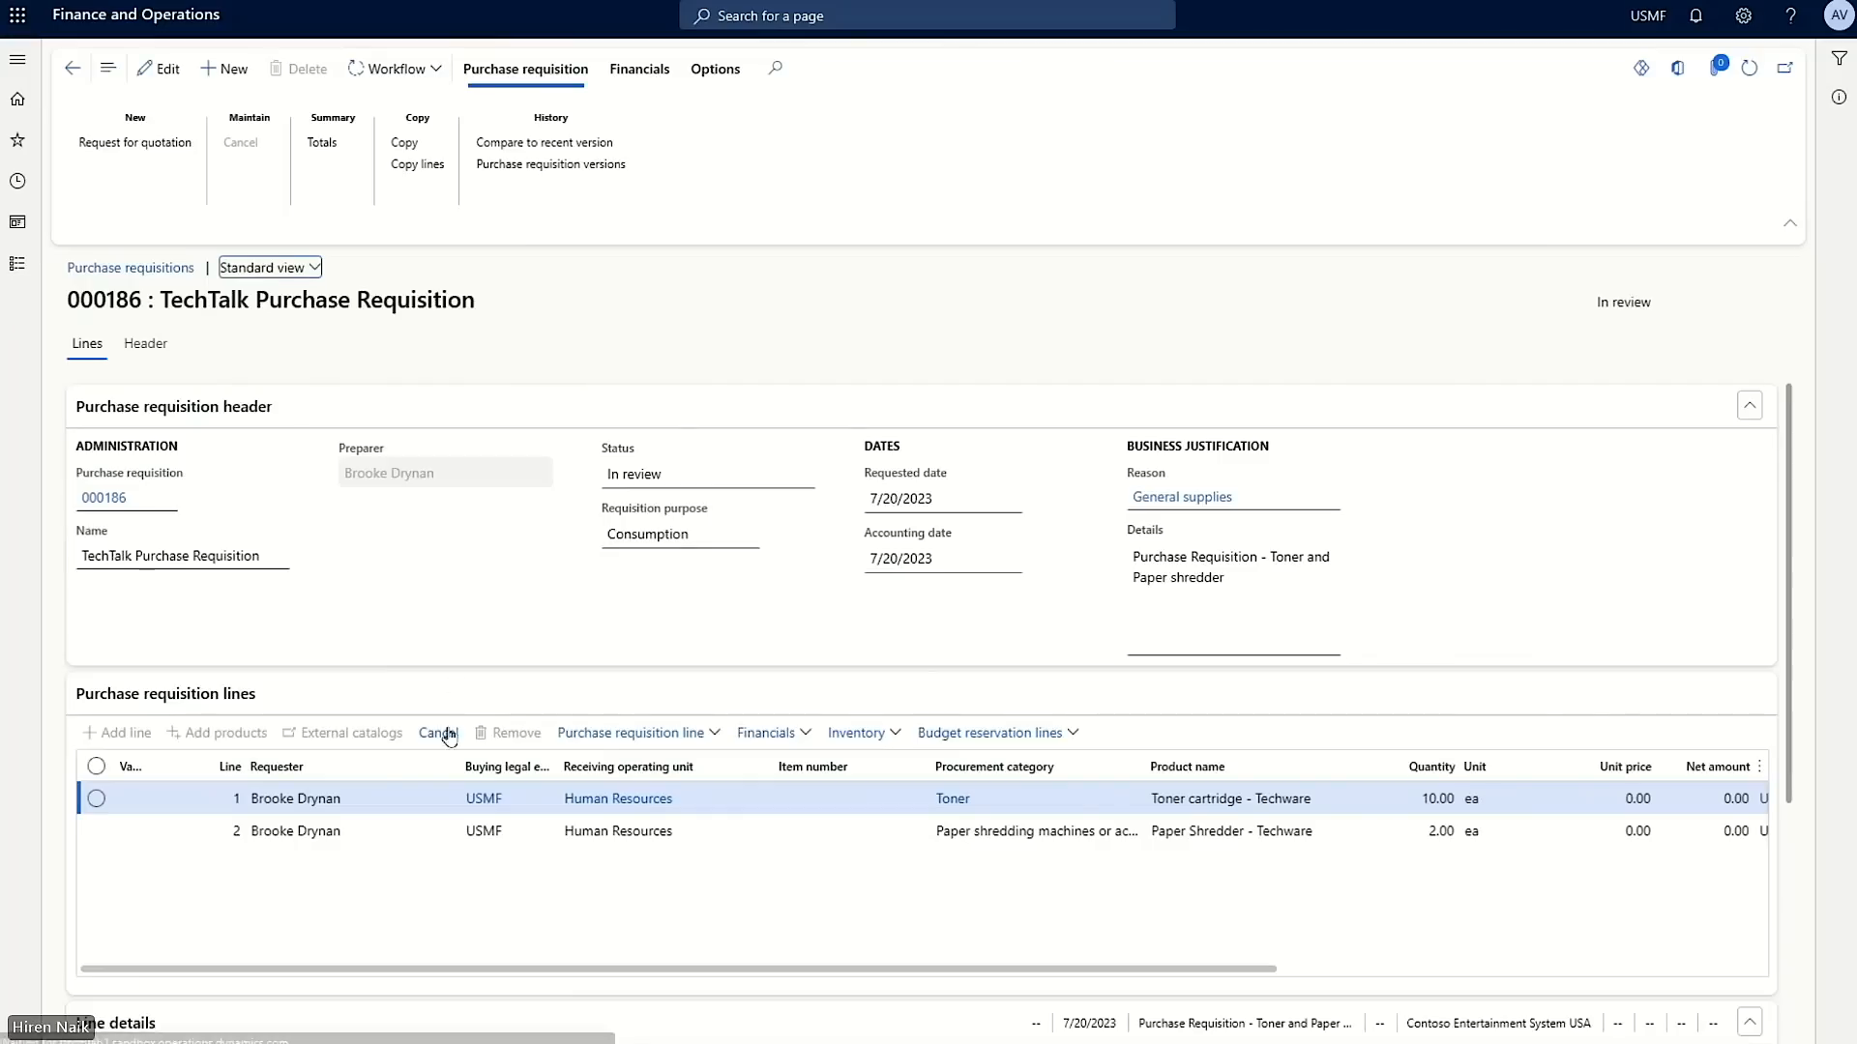
# Step: Edit the requisition lines, setting the unit price to 80 for the toner cartridge and 350 for the paper shredder
pyautogui.scroll(-3, 443, 759)
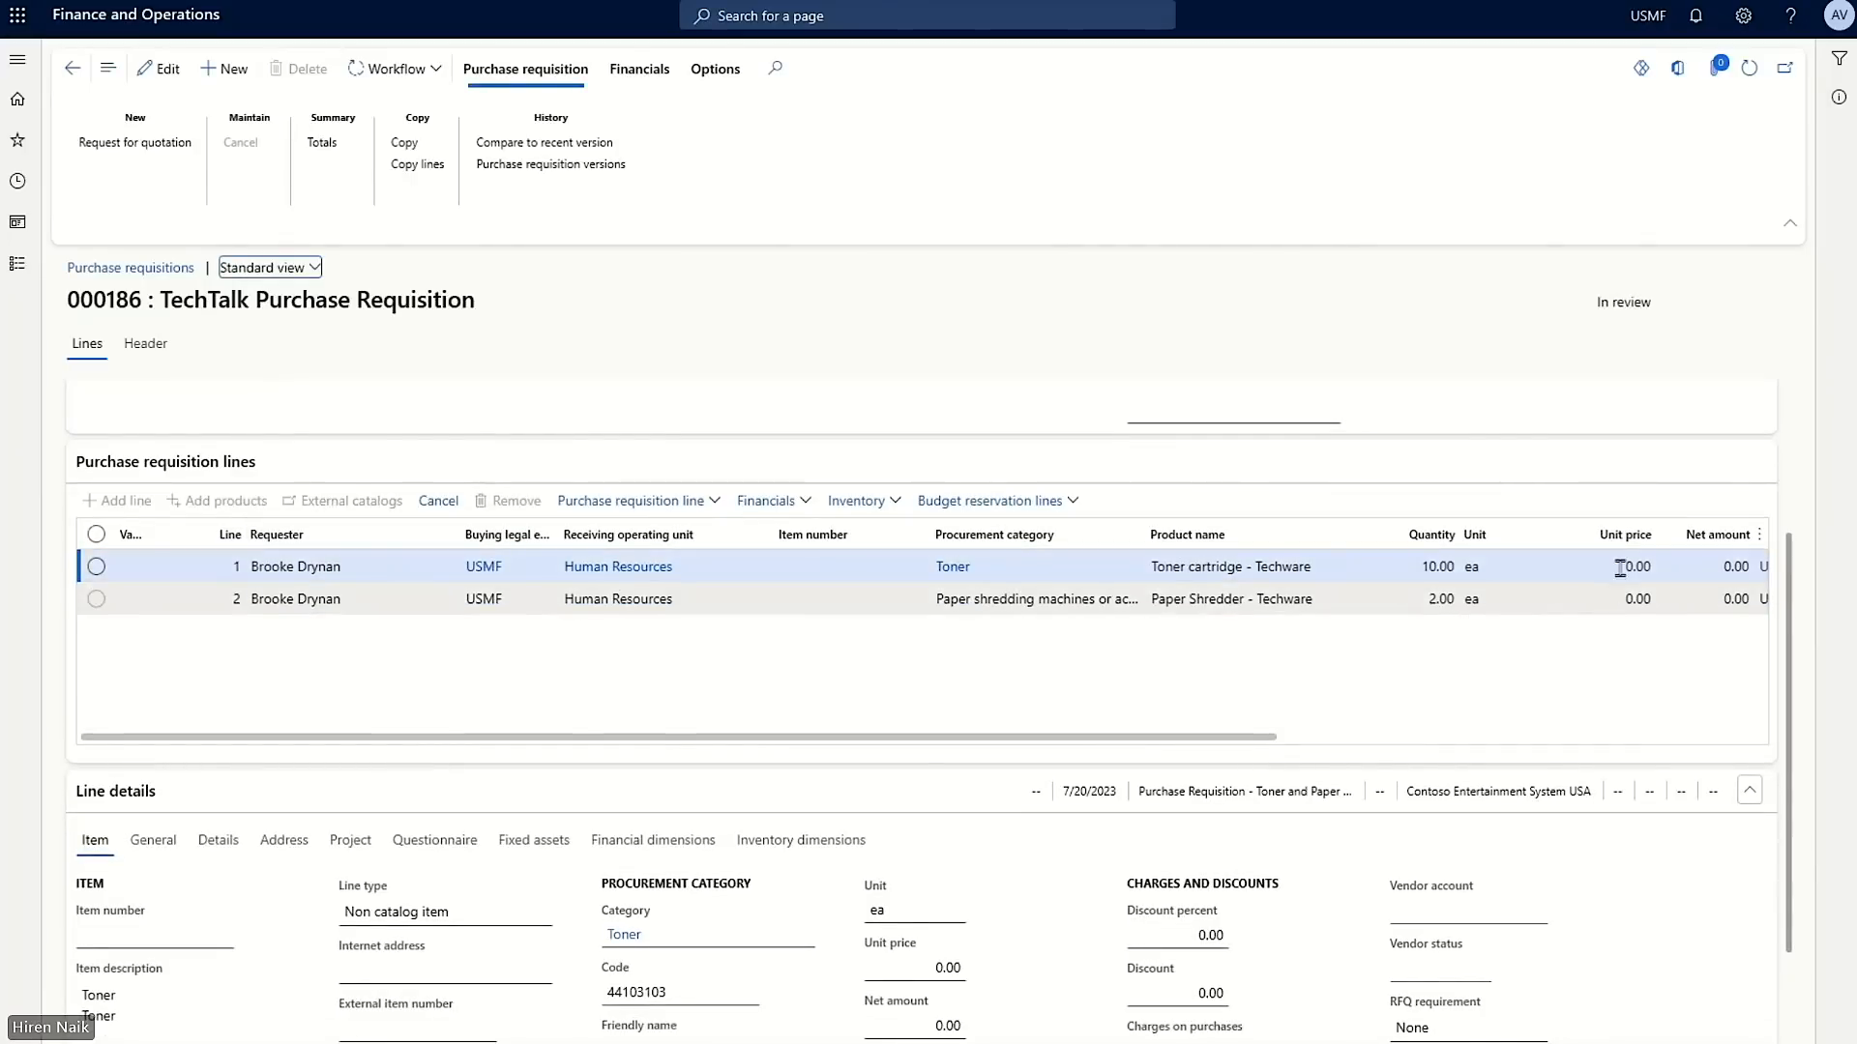
pyautogui.moveTo(1220, 738); pyautogui.dragTo(1647, 735)
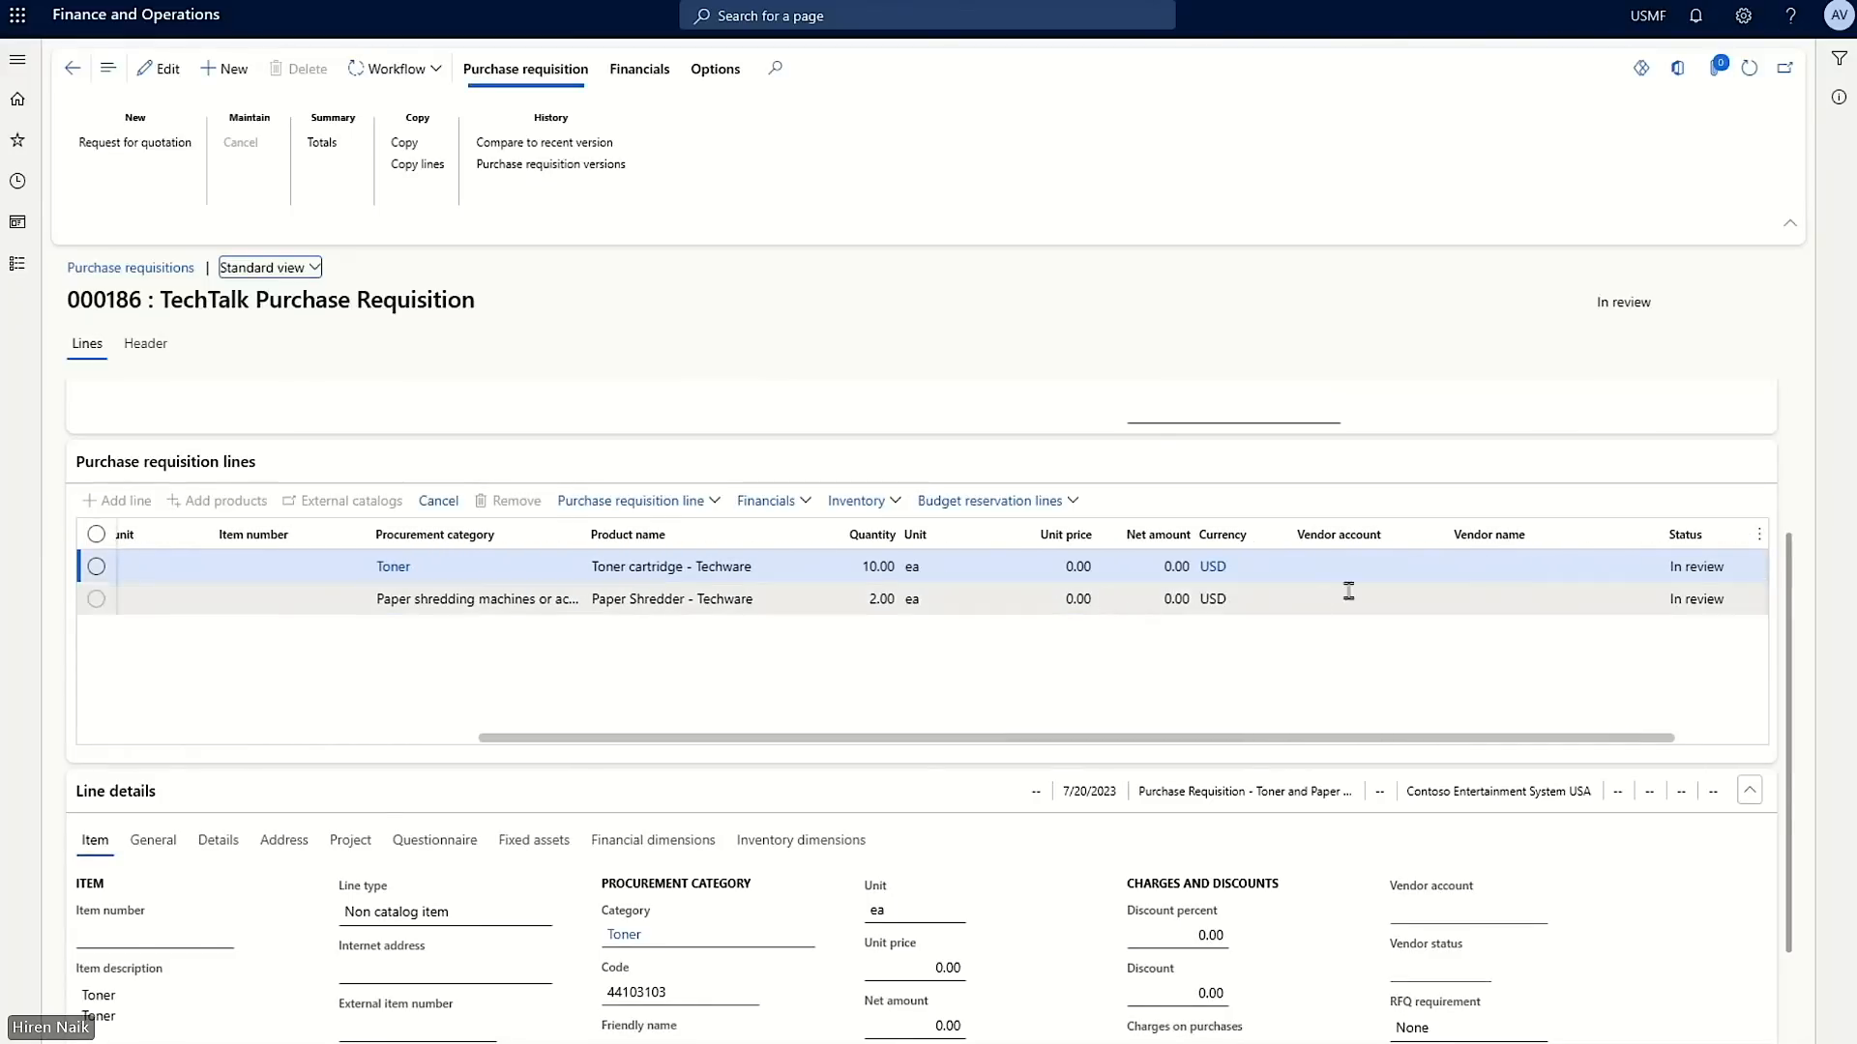
pyautogui.click(160, 69)
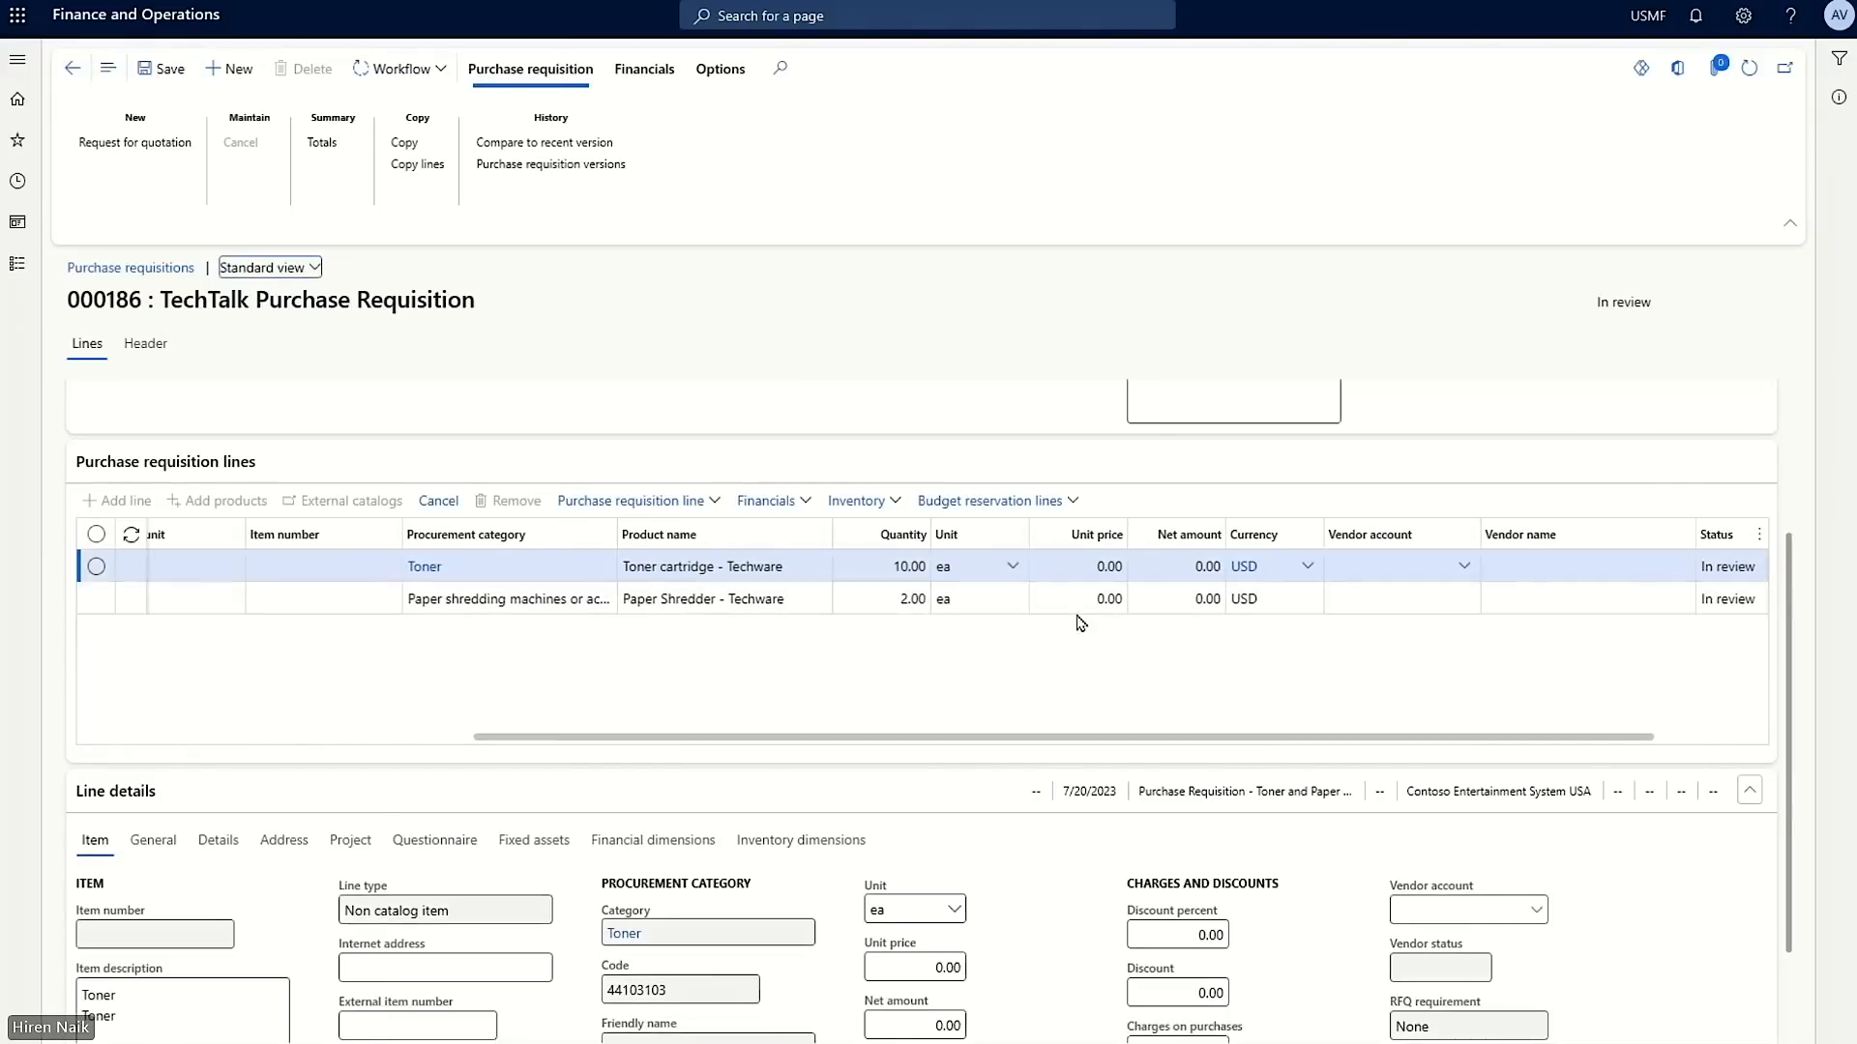
pyautogui.click(1093, 567)
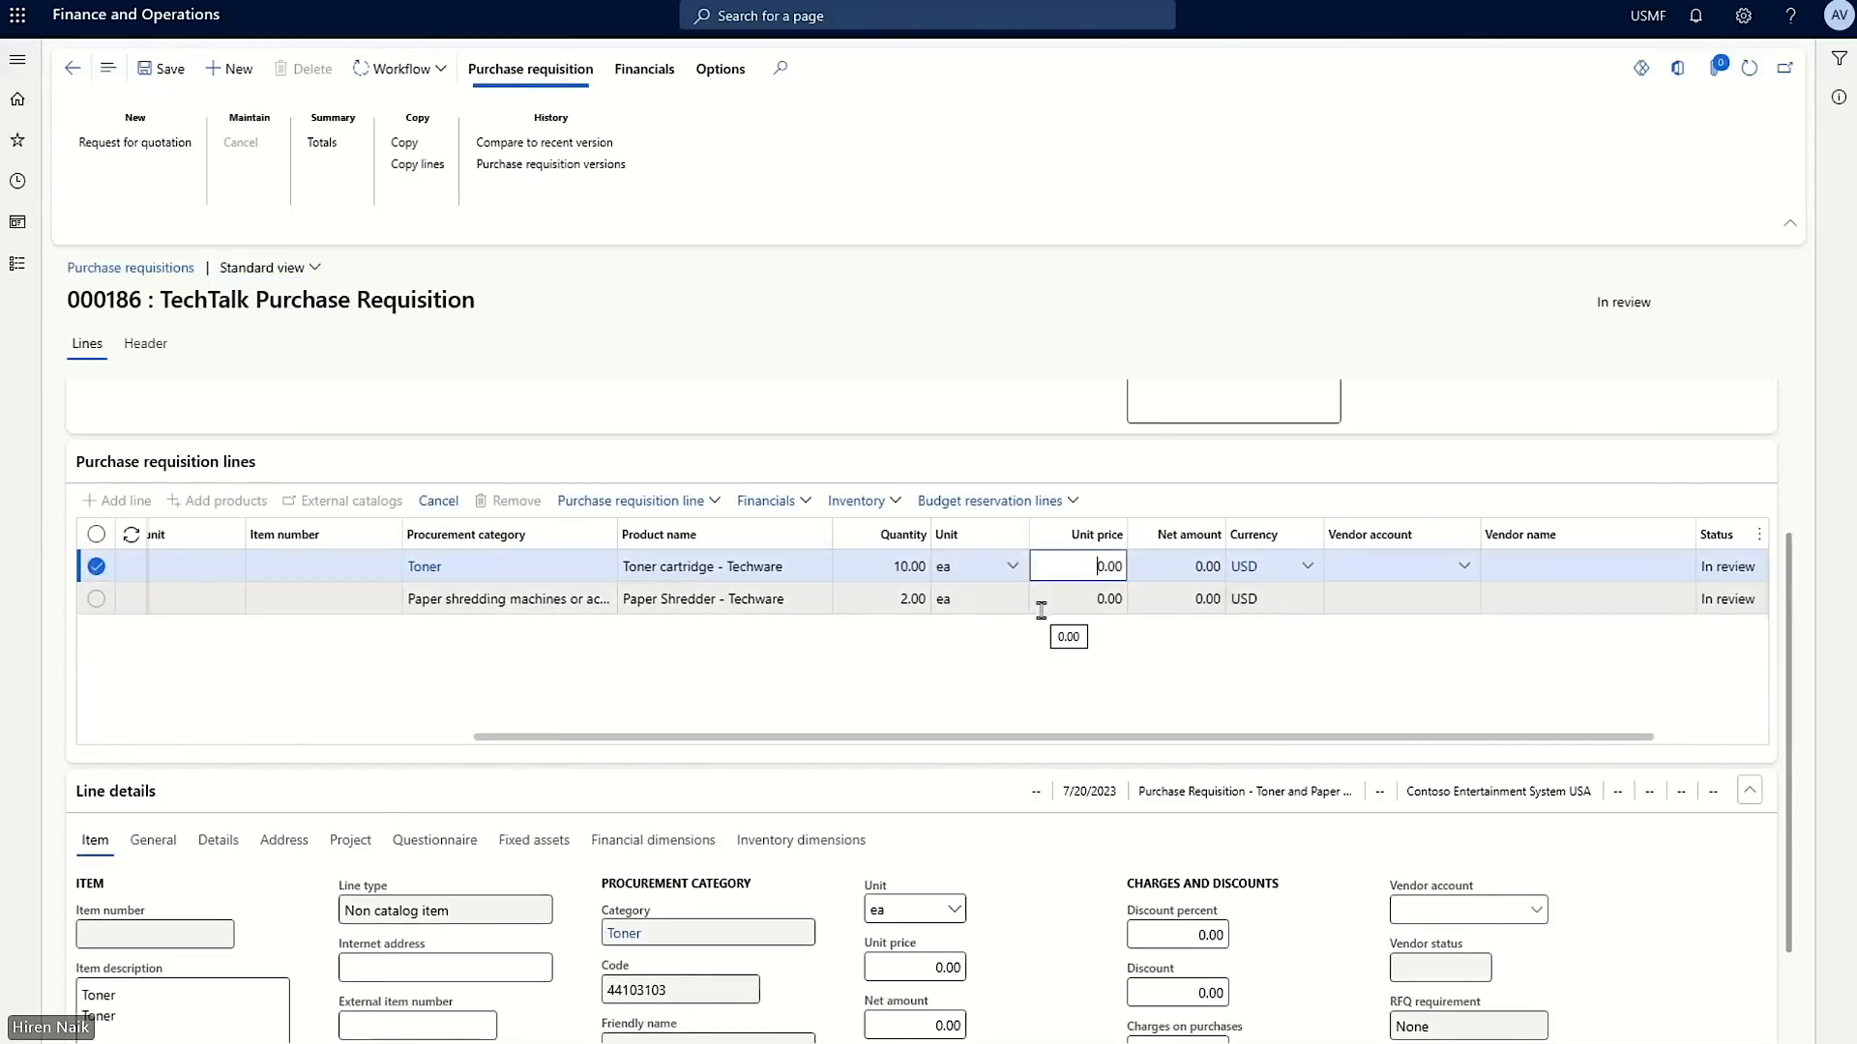
pyautogui.write('8')
pyautogui.click(1069, 601)
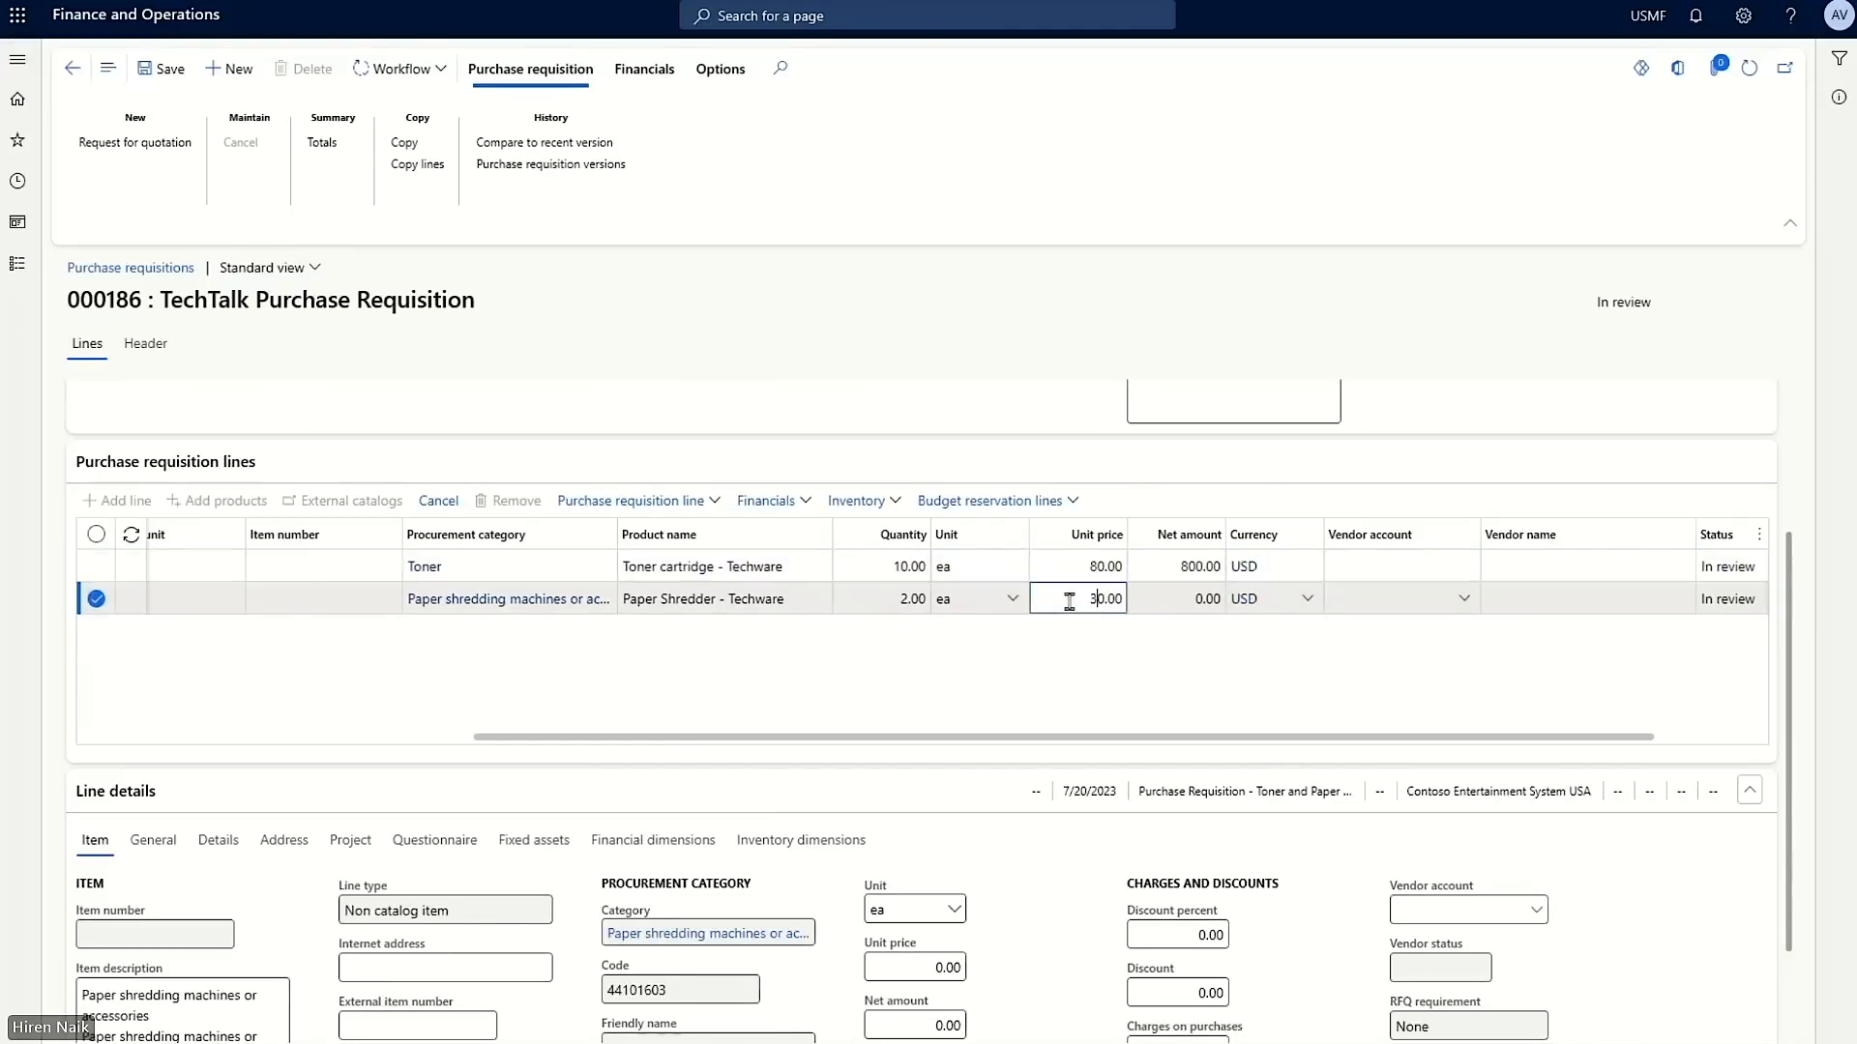
# Step: Assign Acme Office Supplies as the vendor on both the toner cartridge and paper shredder requisition lines
pyautogui.click(1381, 566)
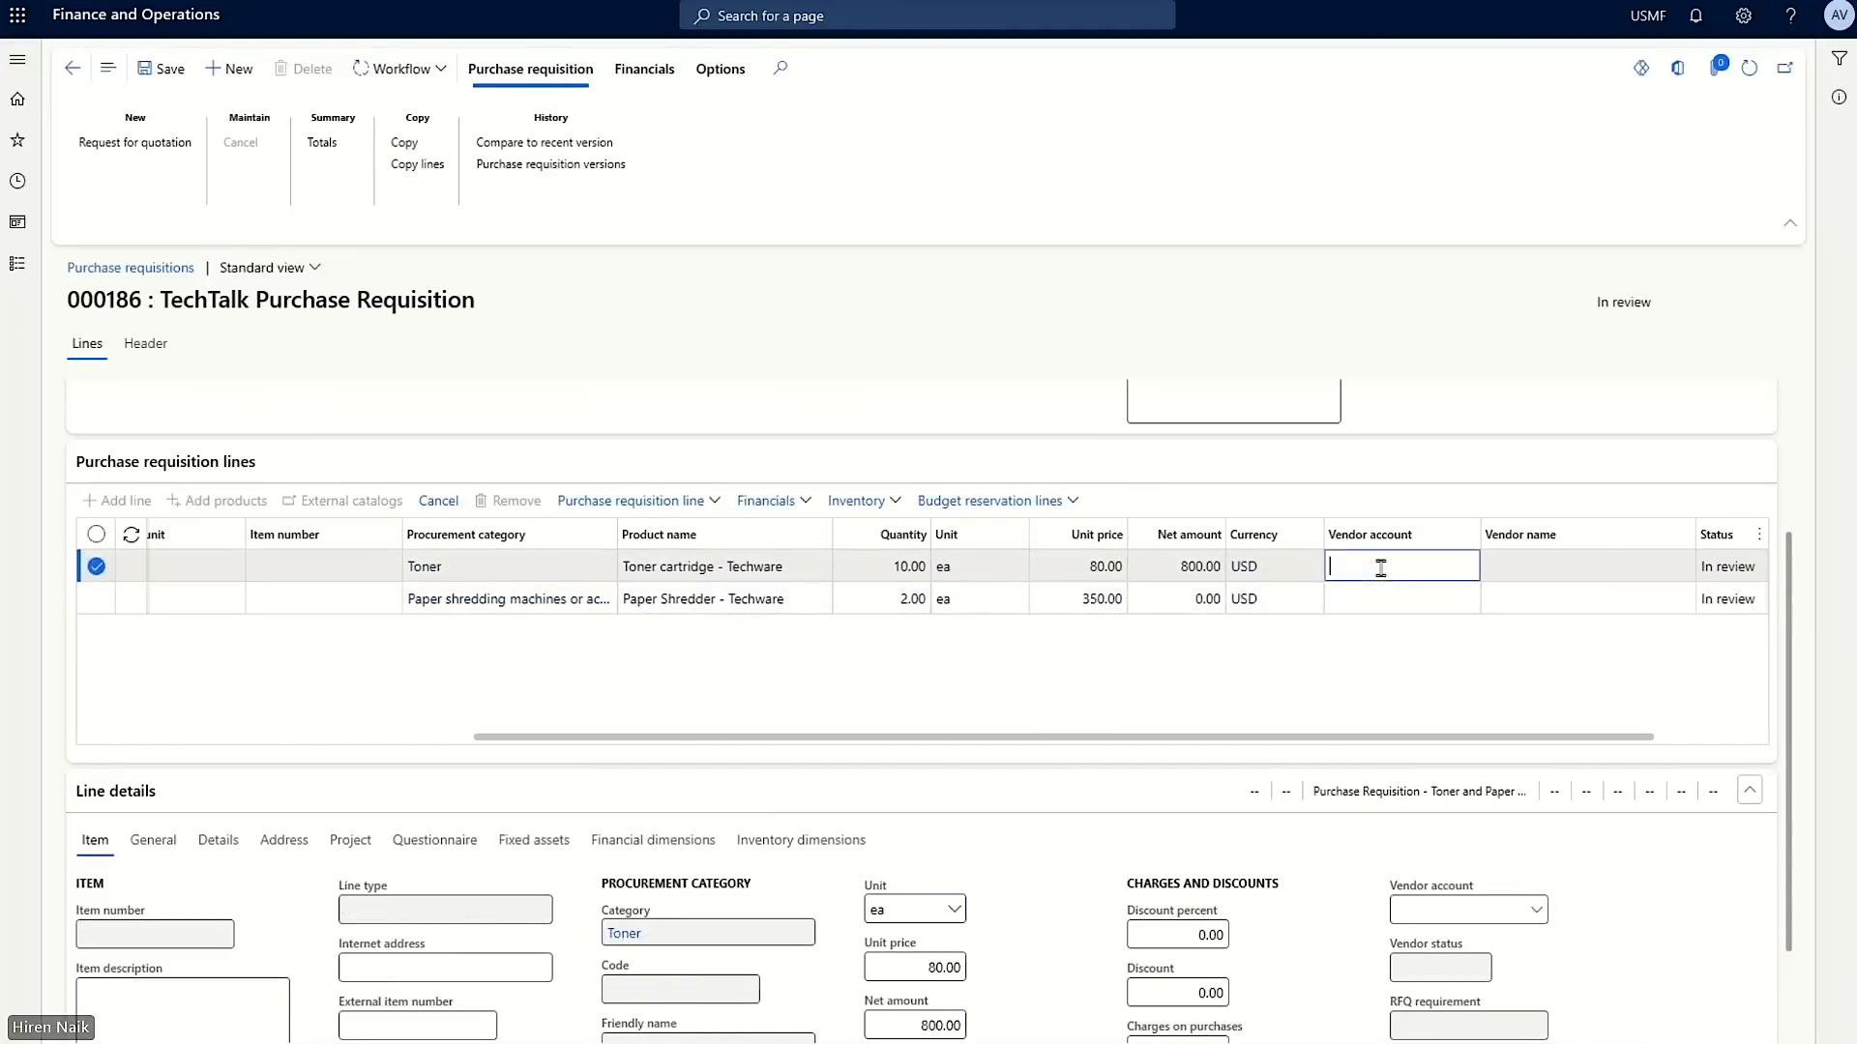
pyautogui.click(1463, 571)
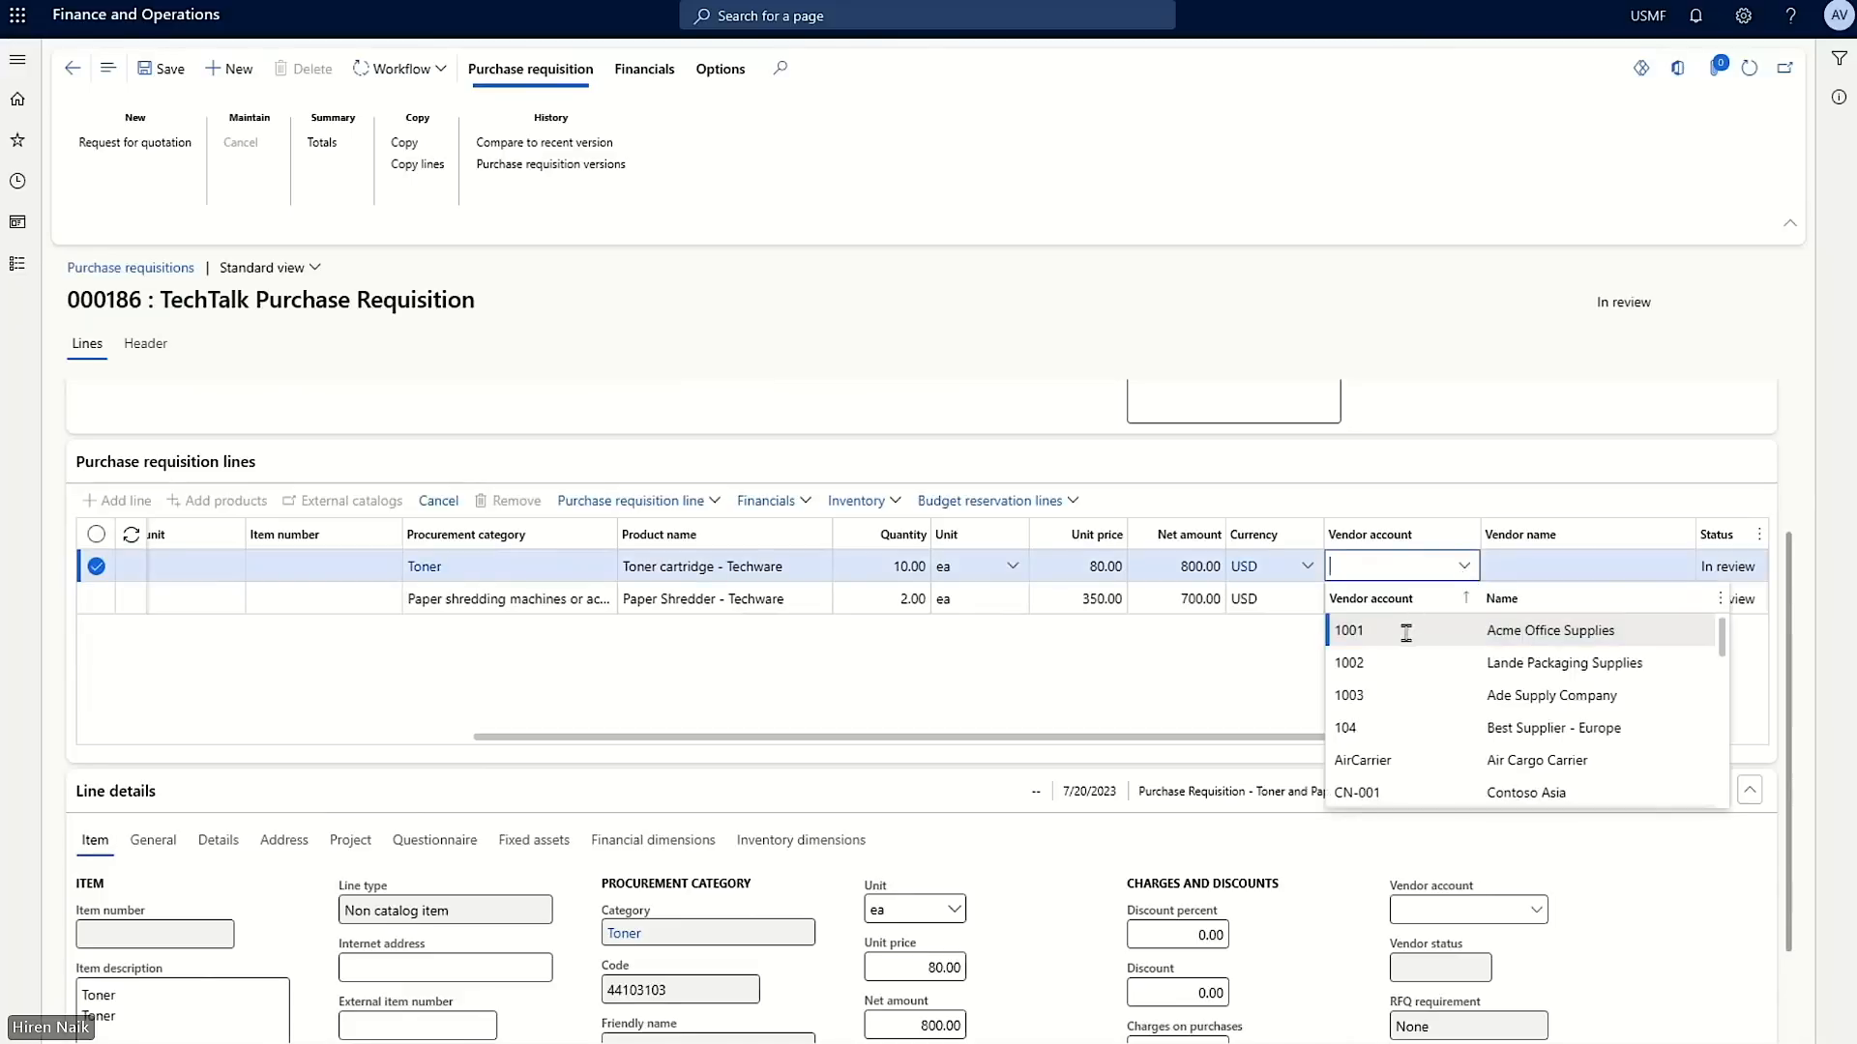
pyautogui.click(1414, 634)
pyautogui.click(1451, 599)
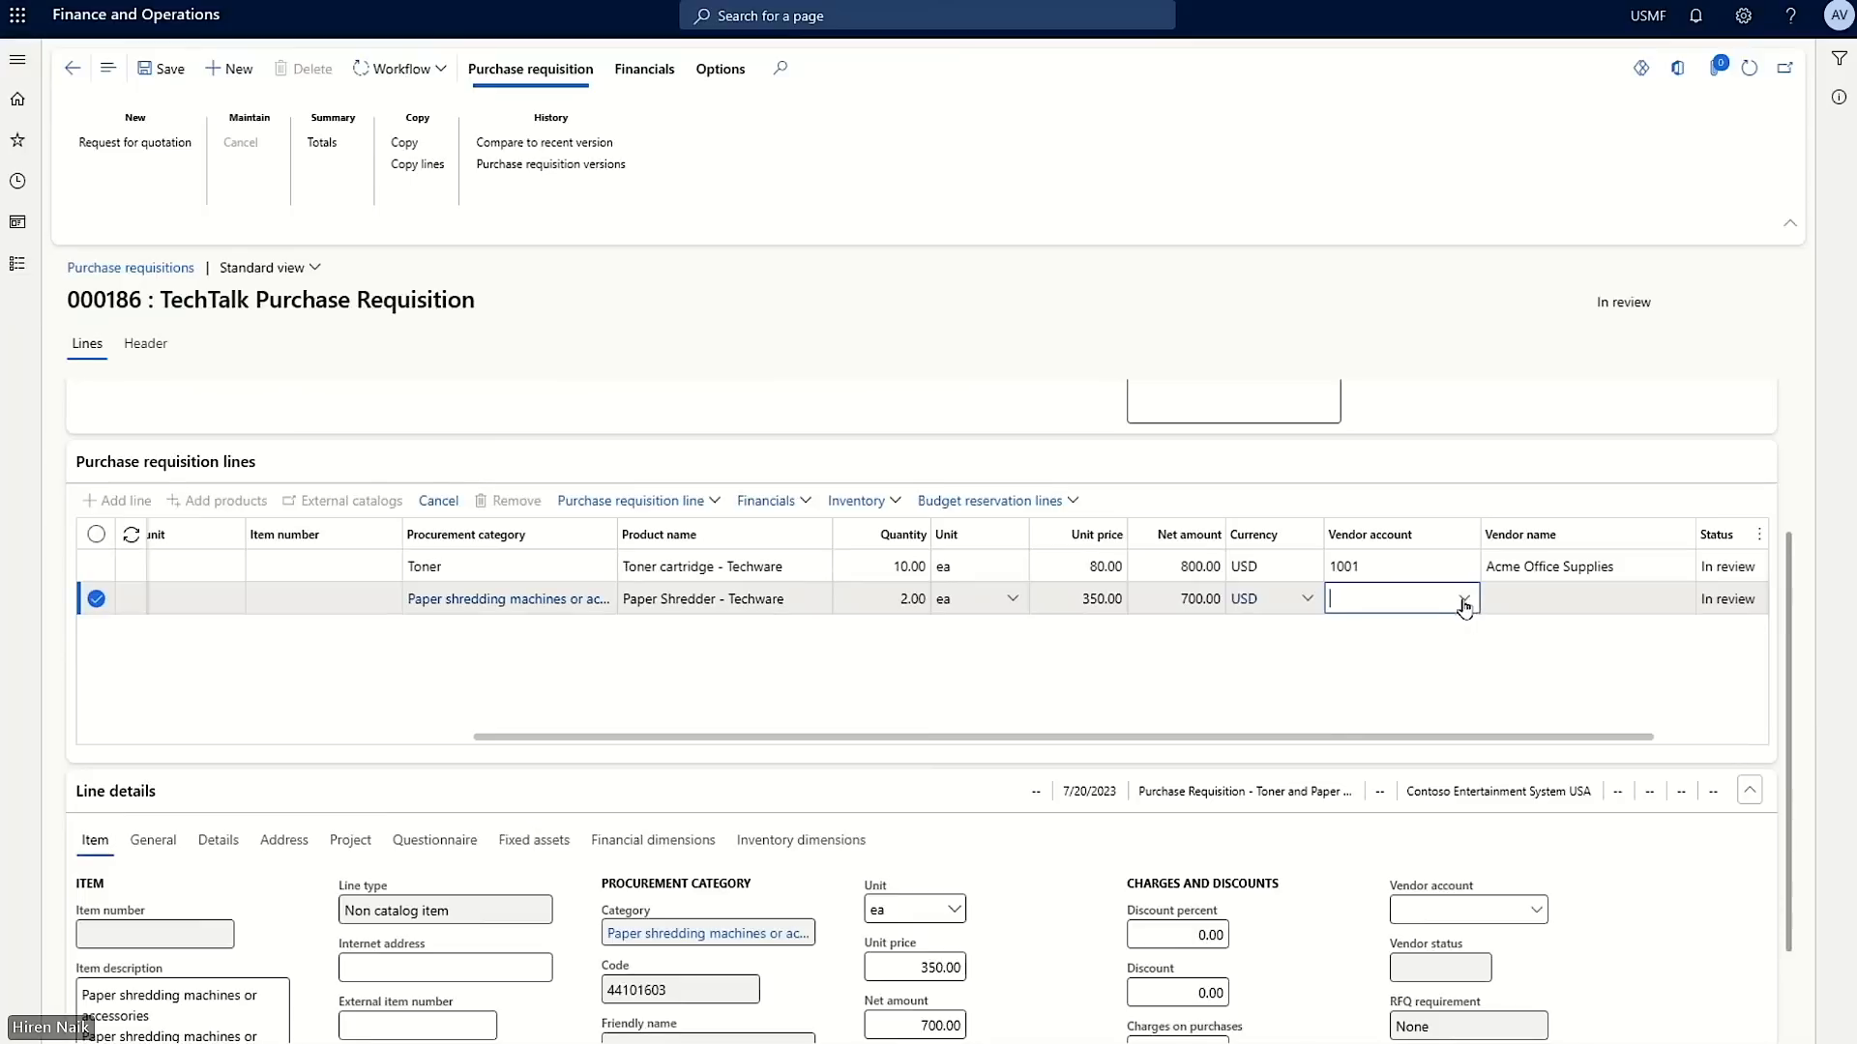
pyautogui.click(1464, 604)
pyautogui.click(1347, 655)
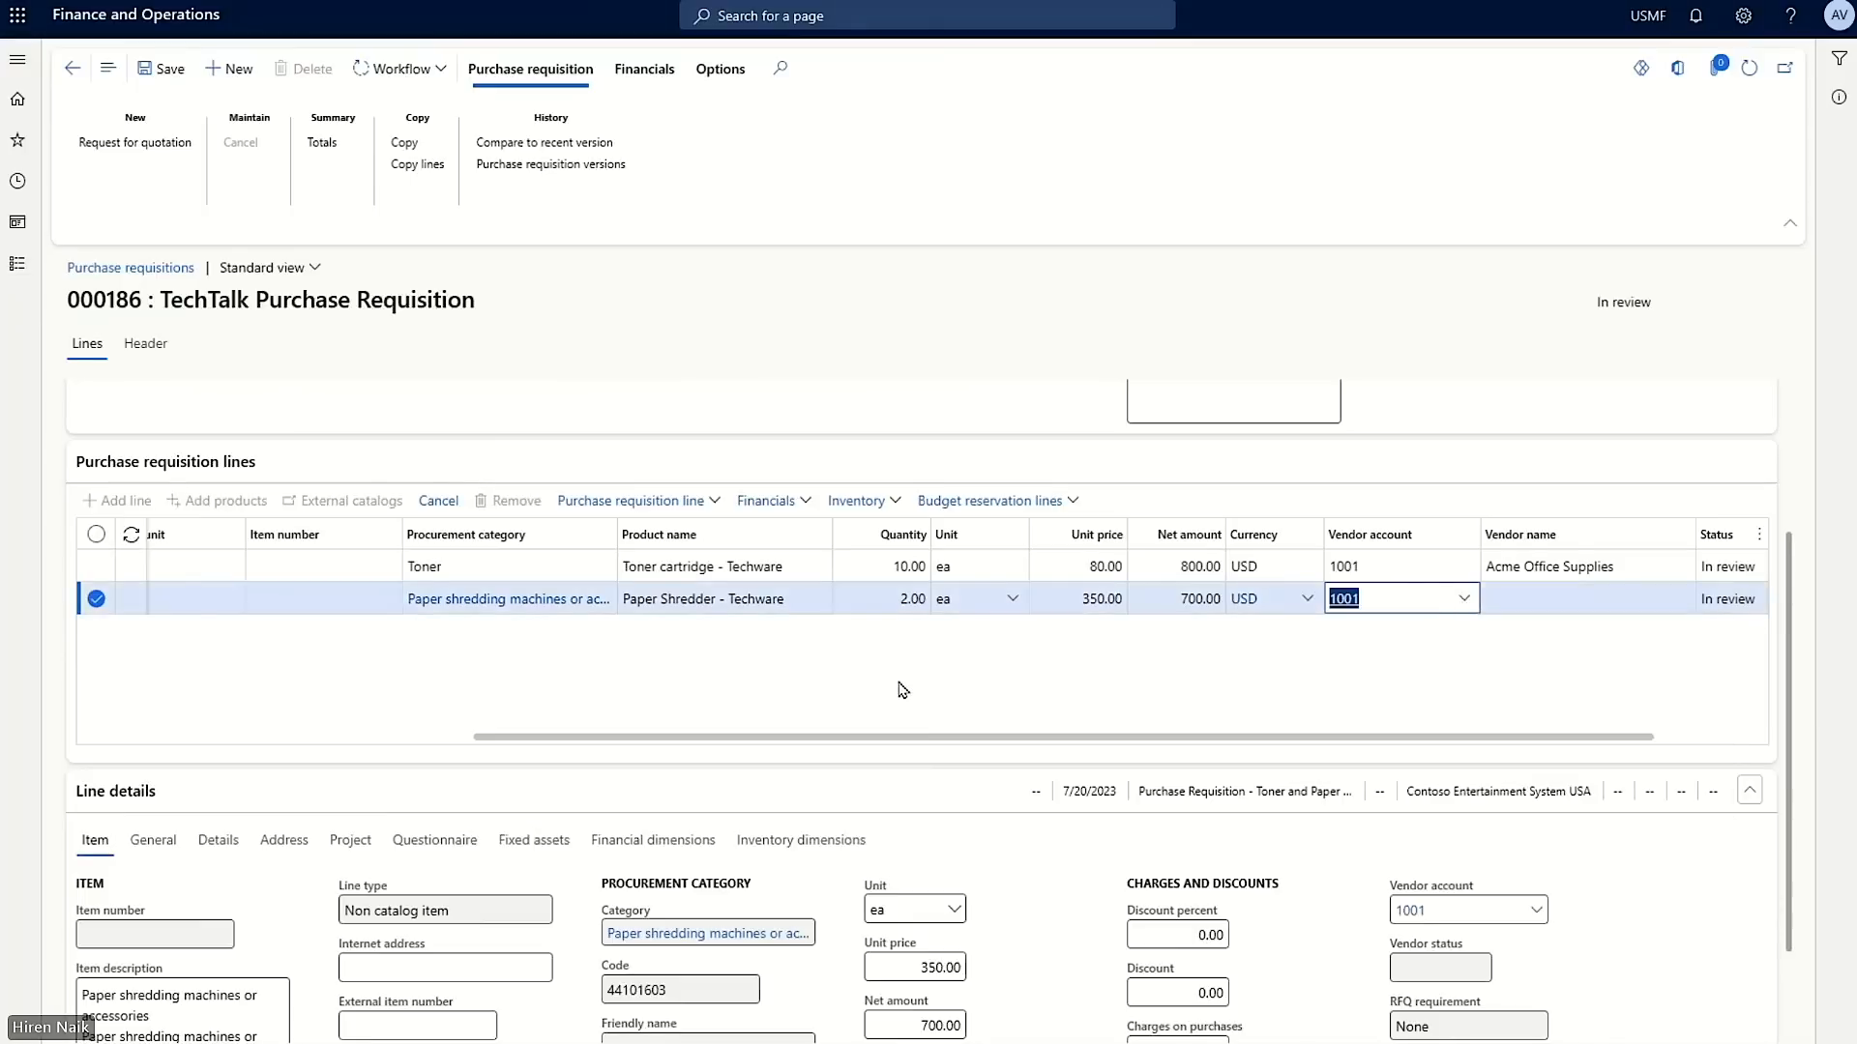
pyautogui.click(1533, 595)
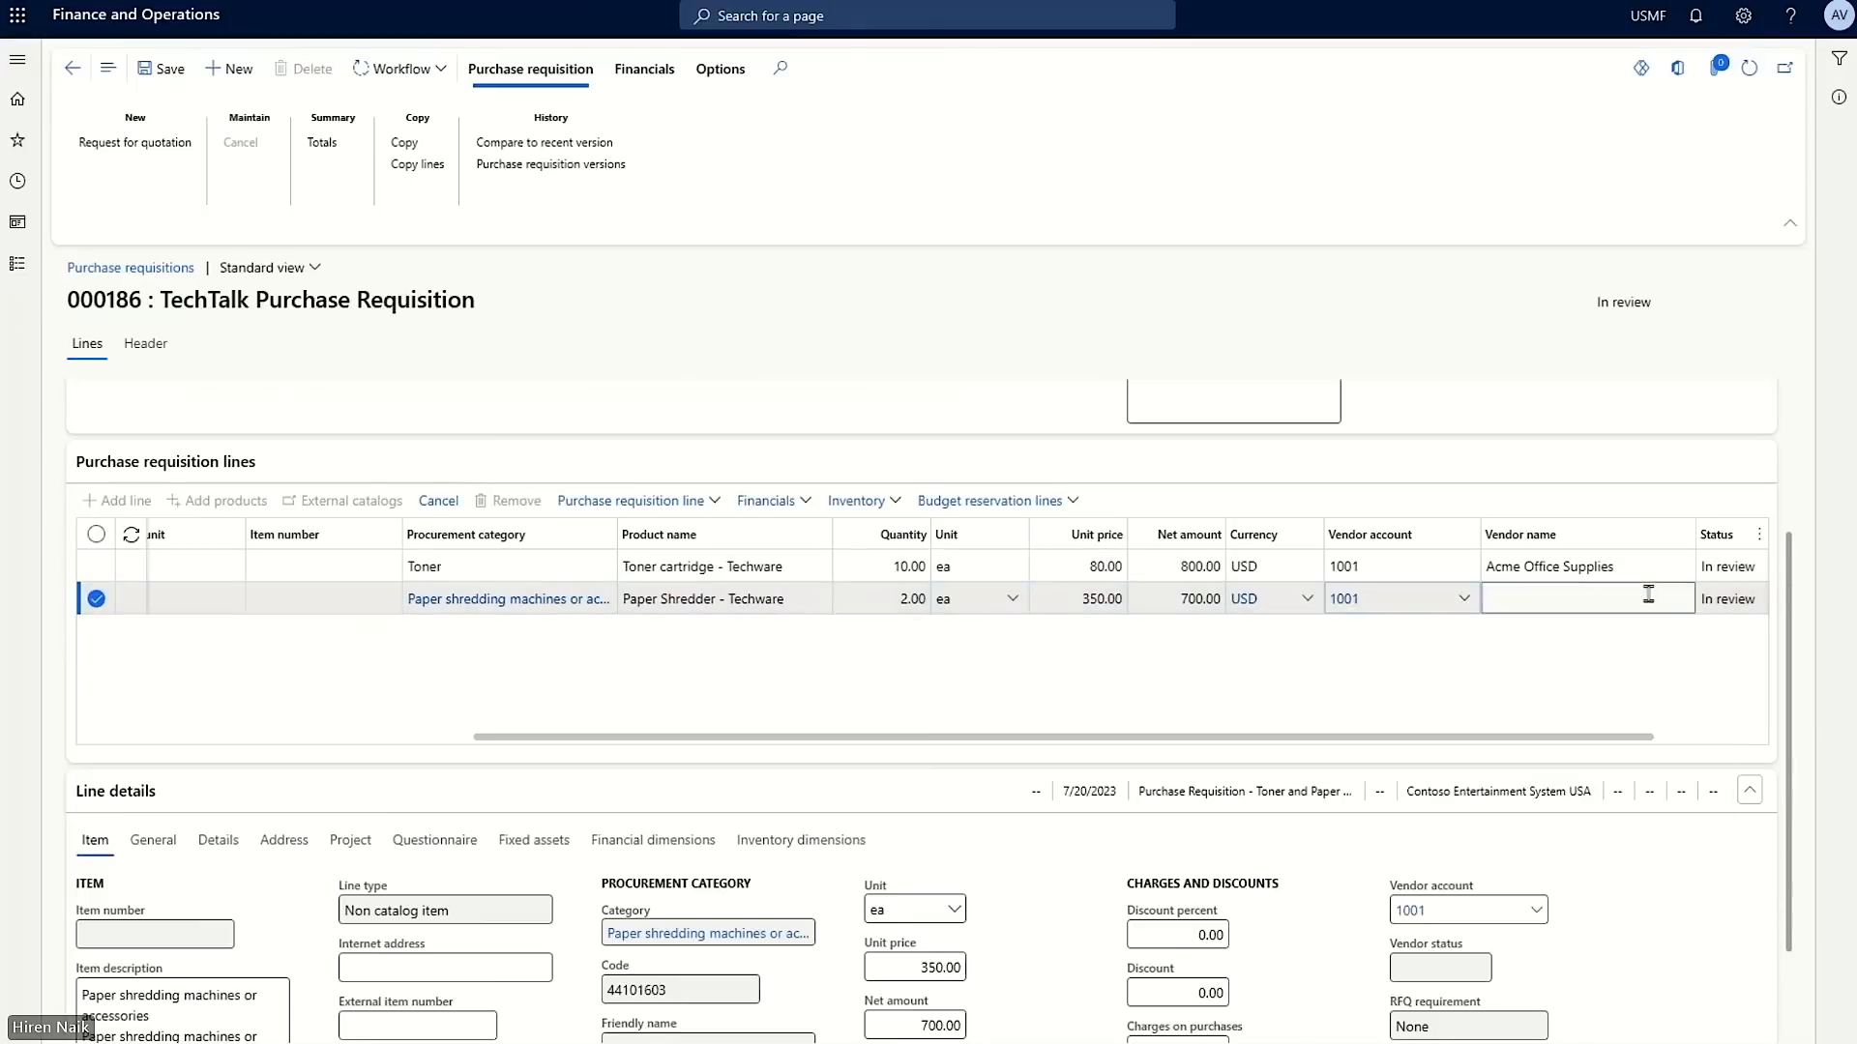
pyautogui.scroll(-2, 926, 655)
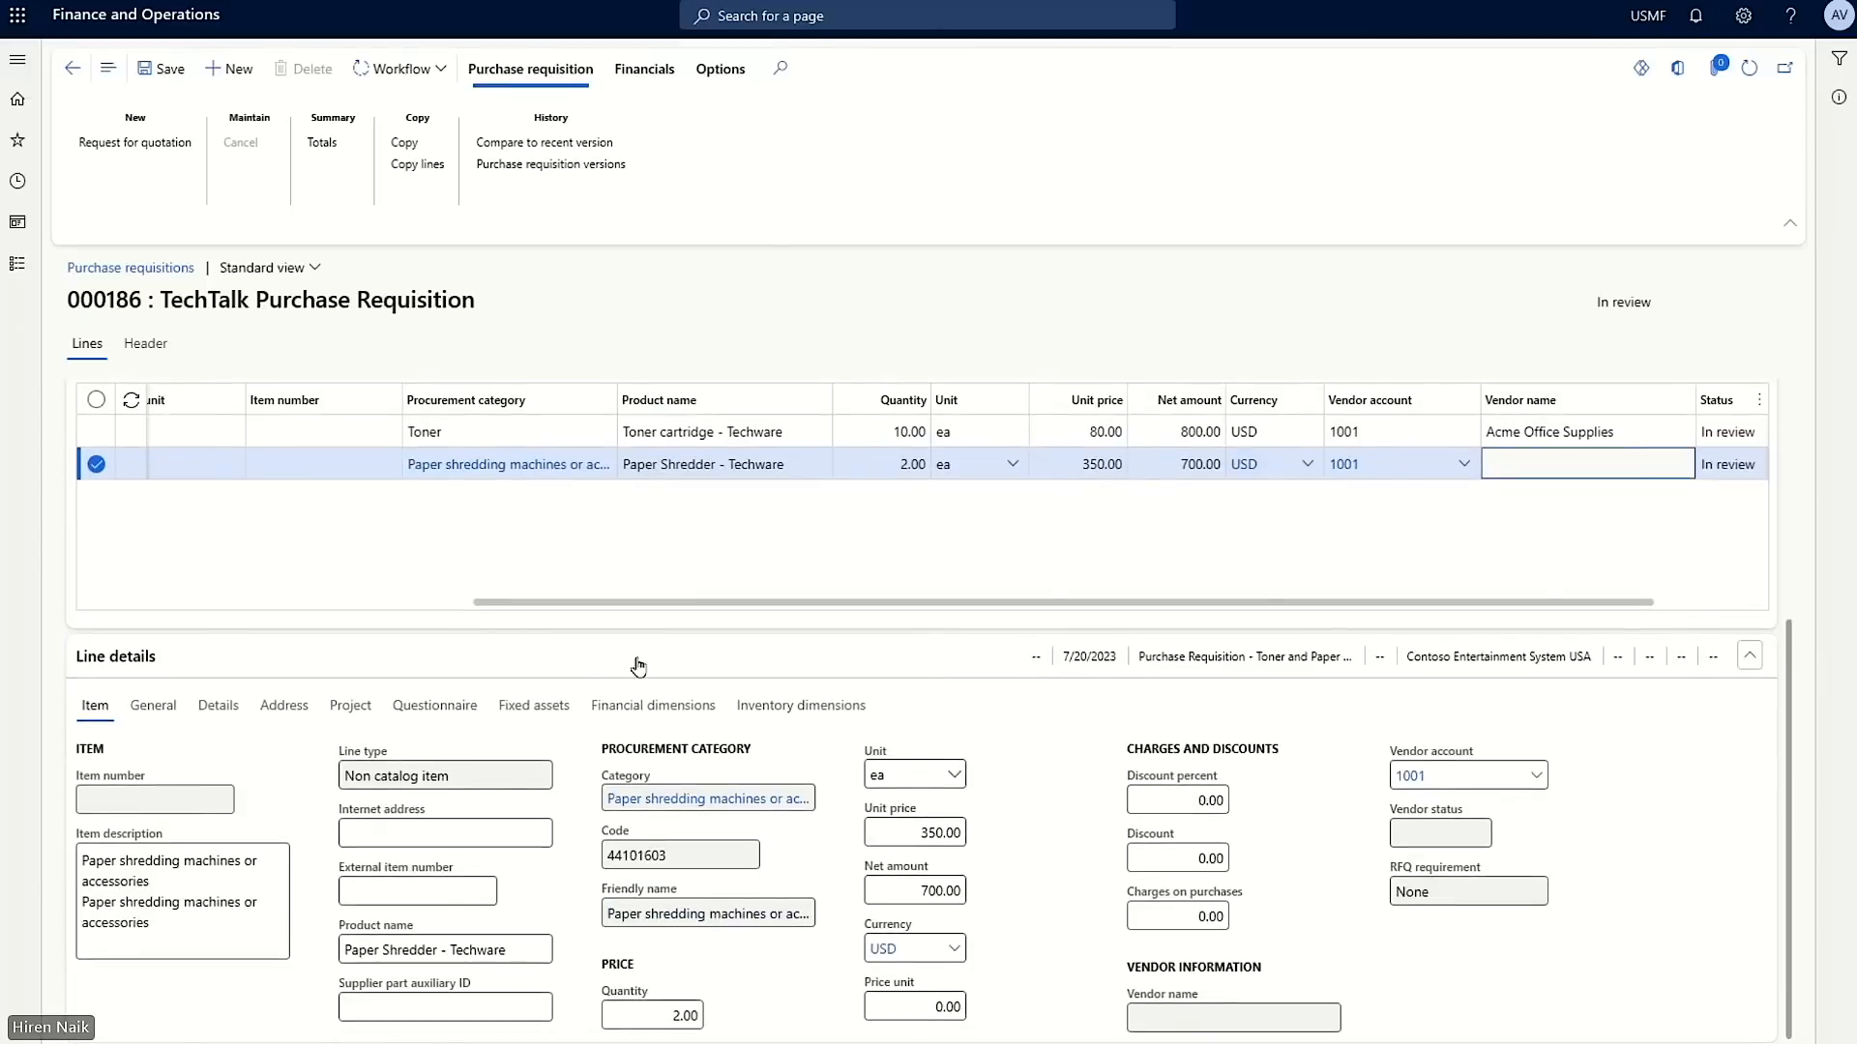
pyautogui.scroll(2, 522, 636)
pyautogui.scroll(3, 530, 630)
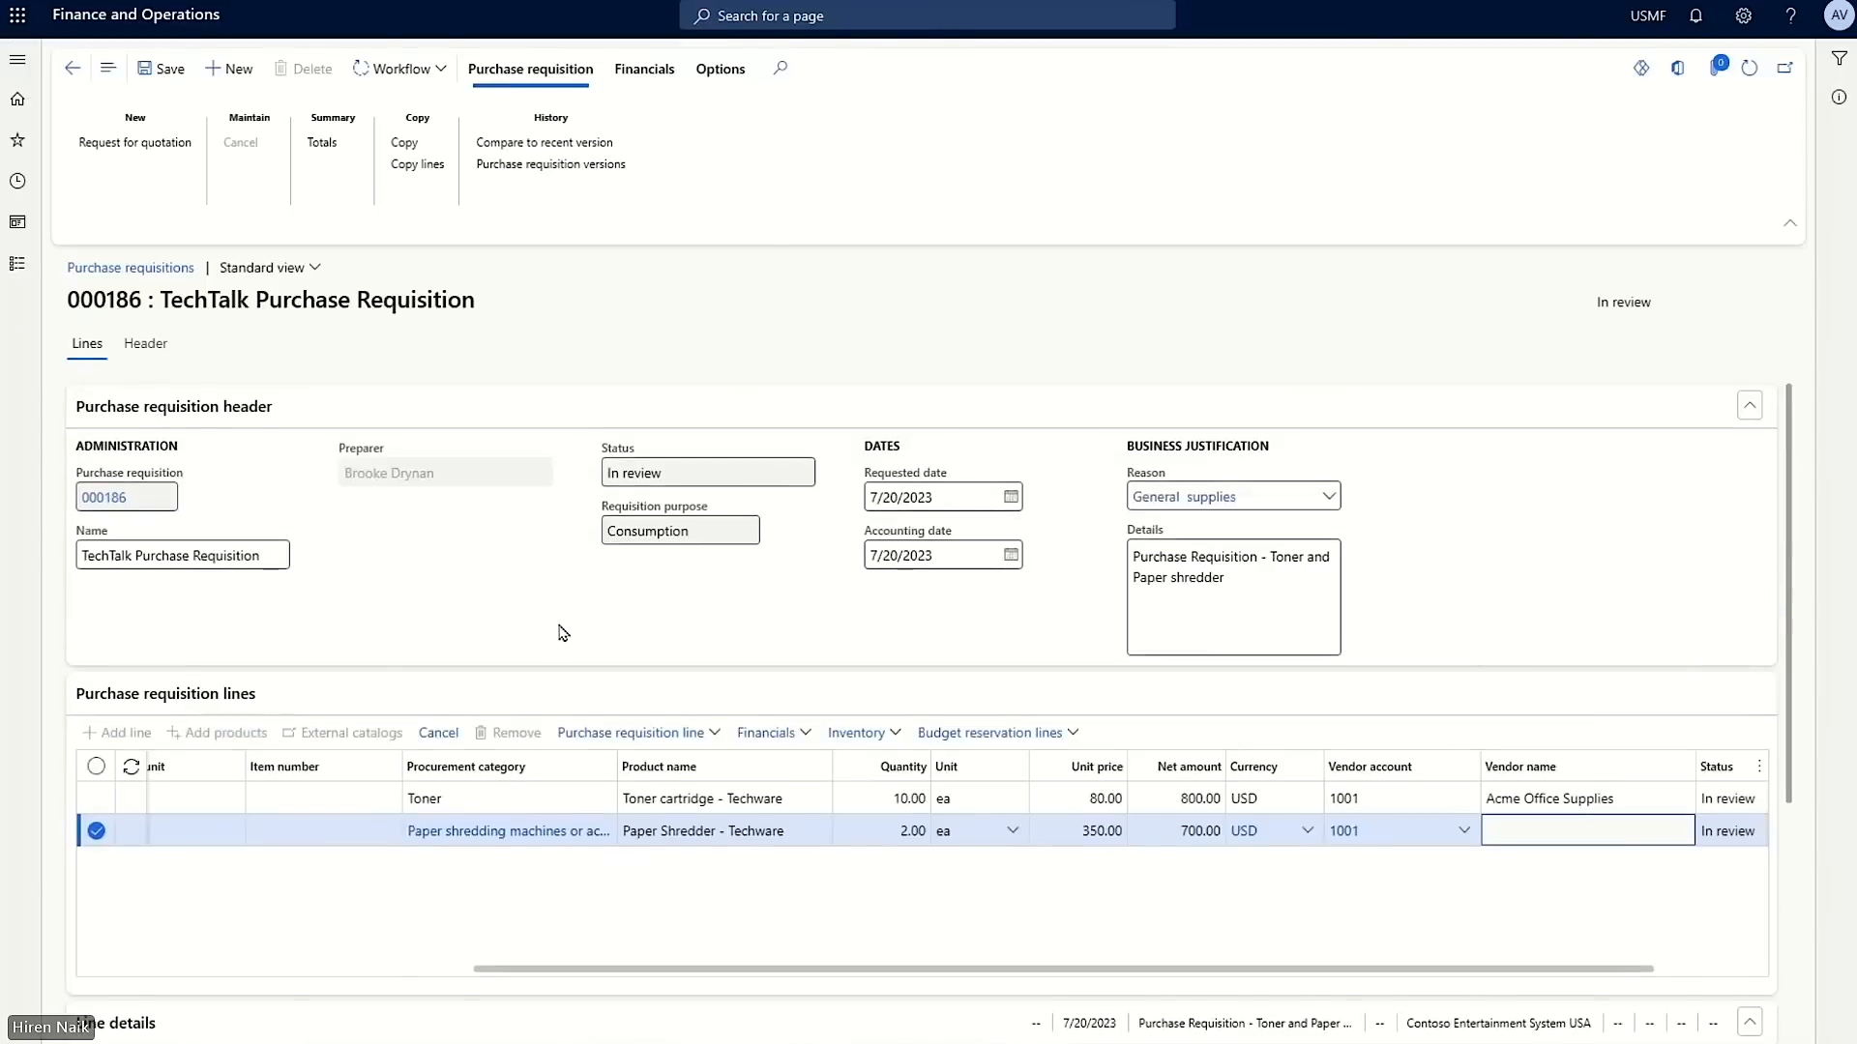
# Step: Complete the requisition's workflow review with the comment "Review completed for PR - toner and paper shredder. Please approve."
pyautogui.click(440, 72)
pyautogui.click(438, 70)
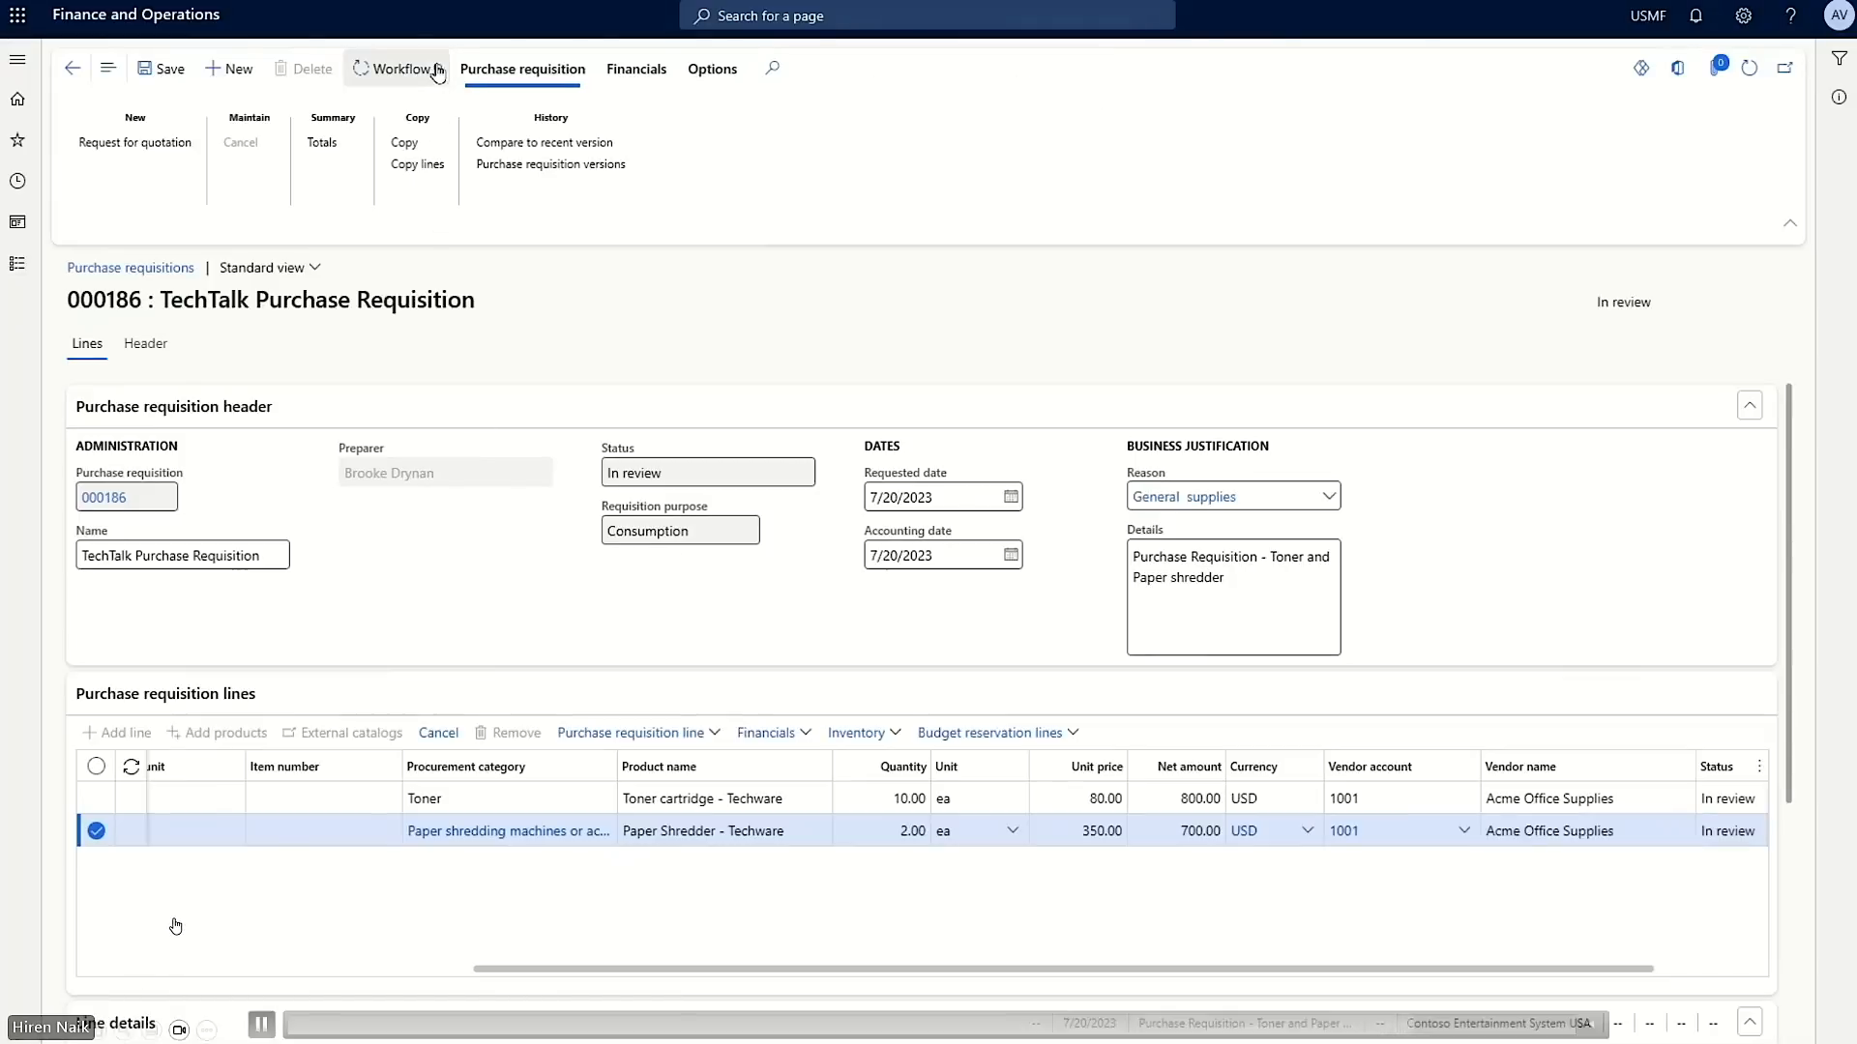
pyautogui.click(390, 174)
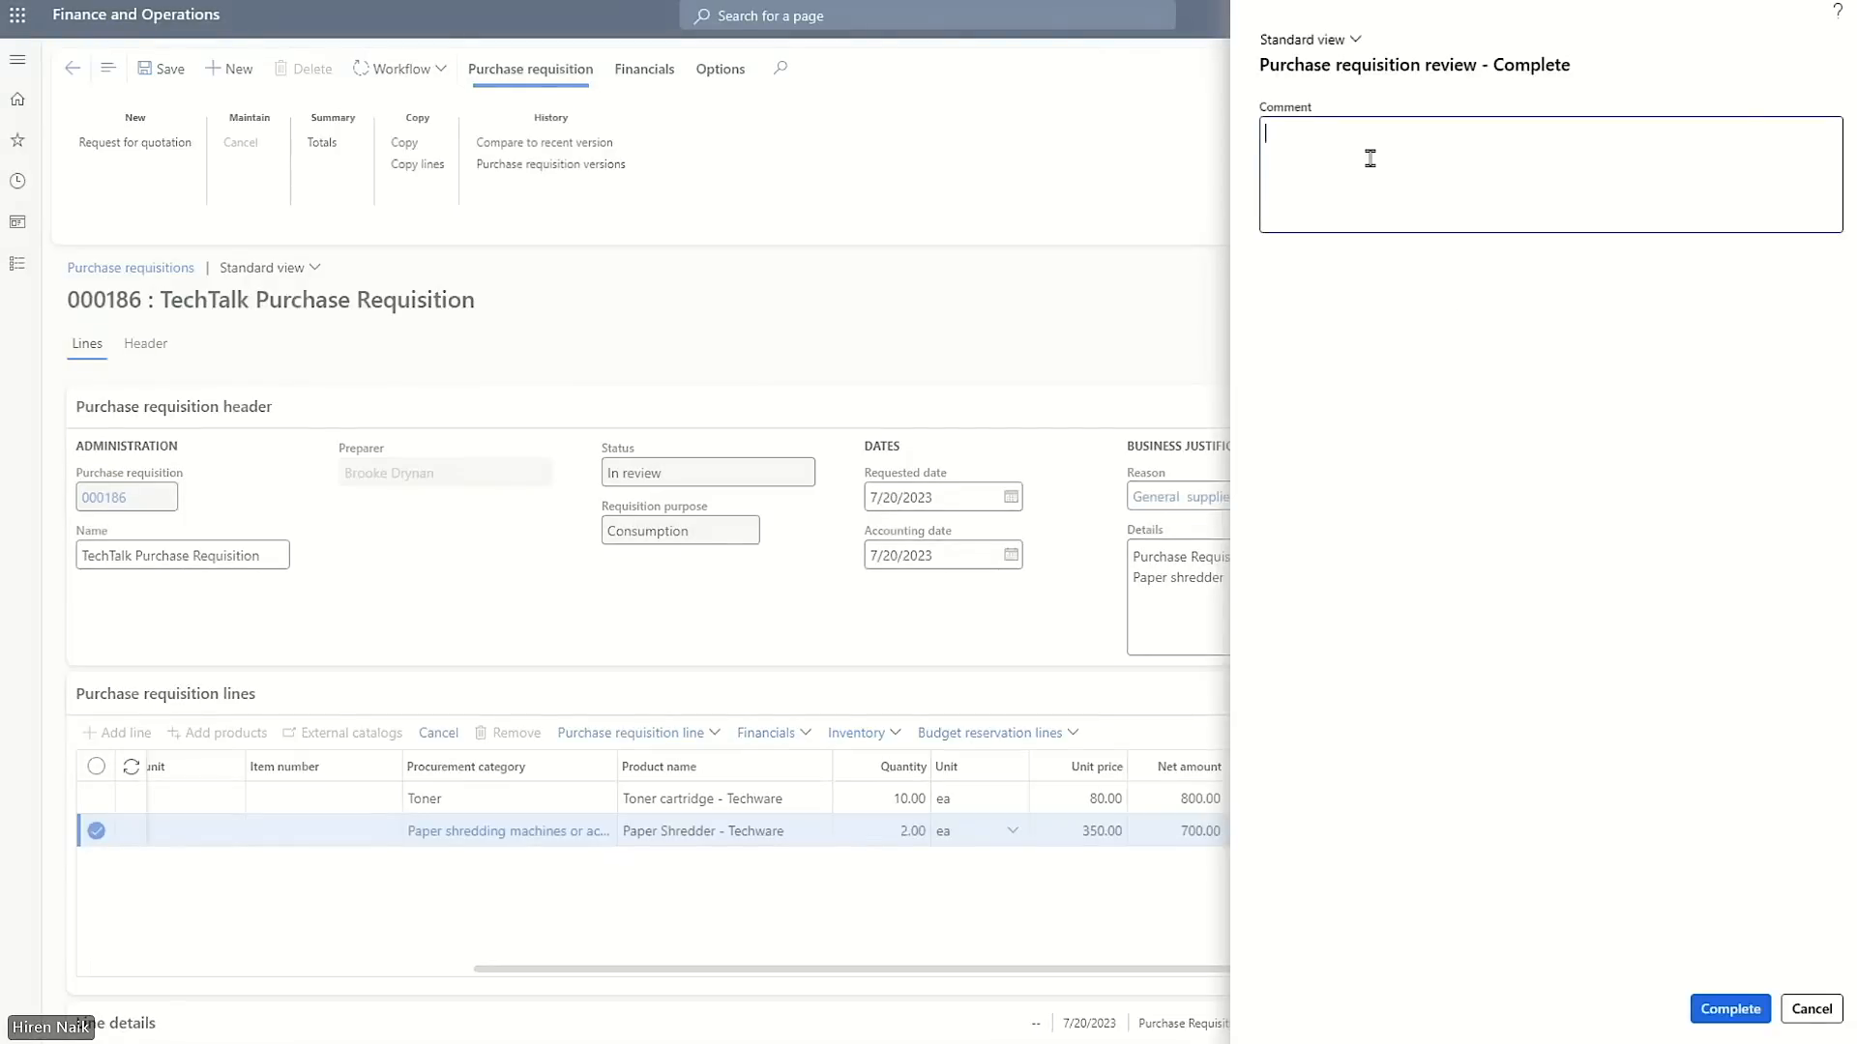
pyautogui.write('Review completed for PR - toner and paper shredder. Please approve.')
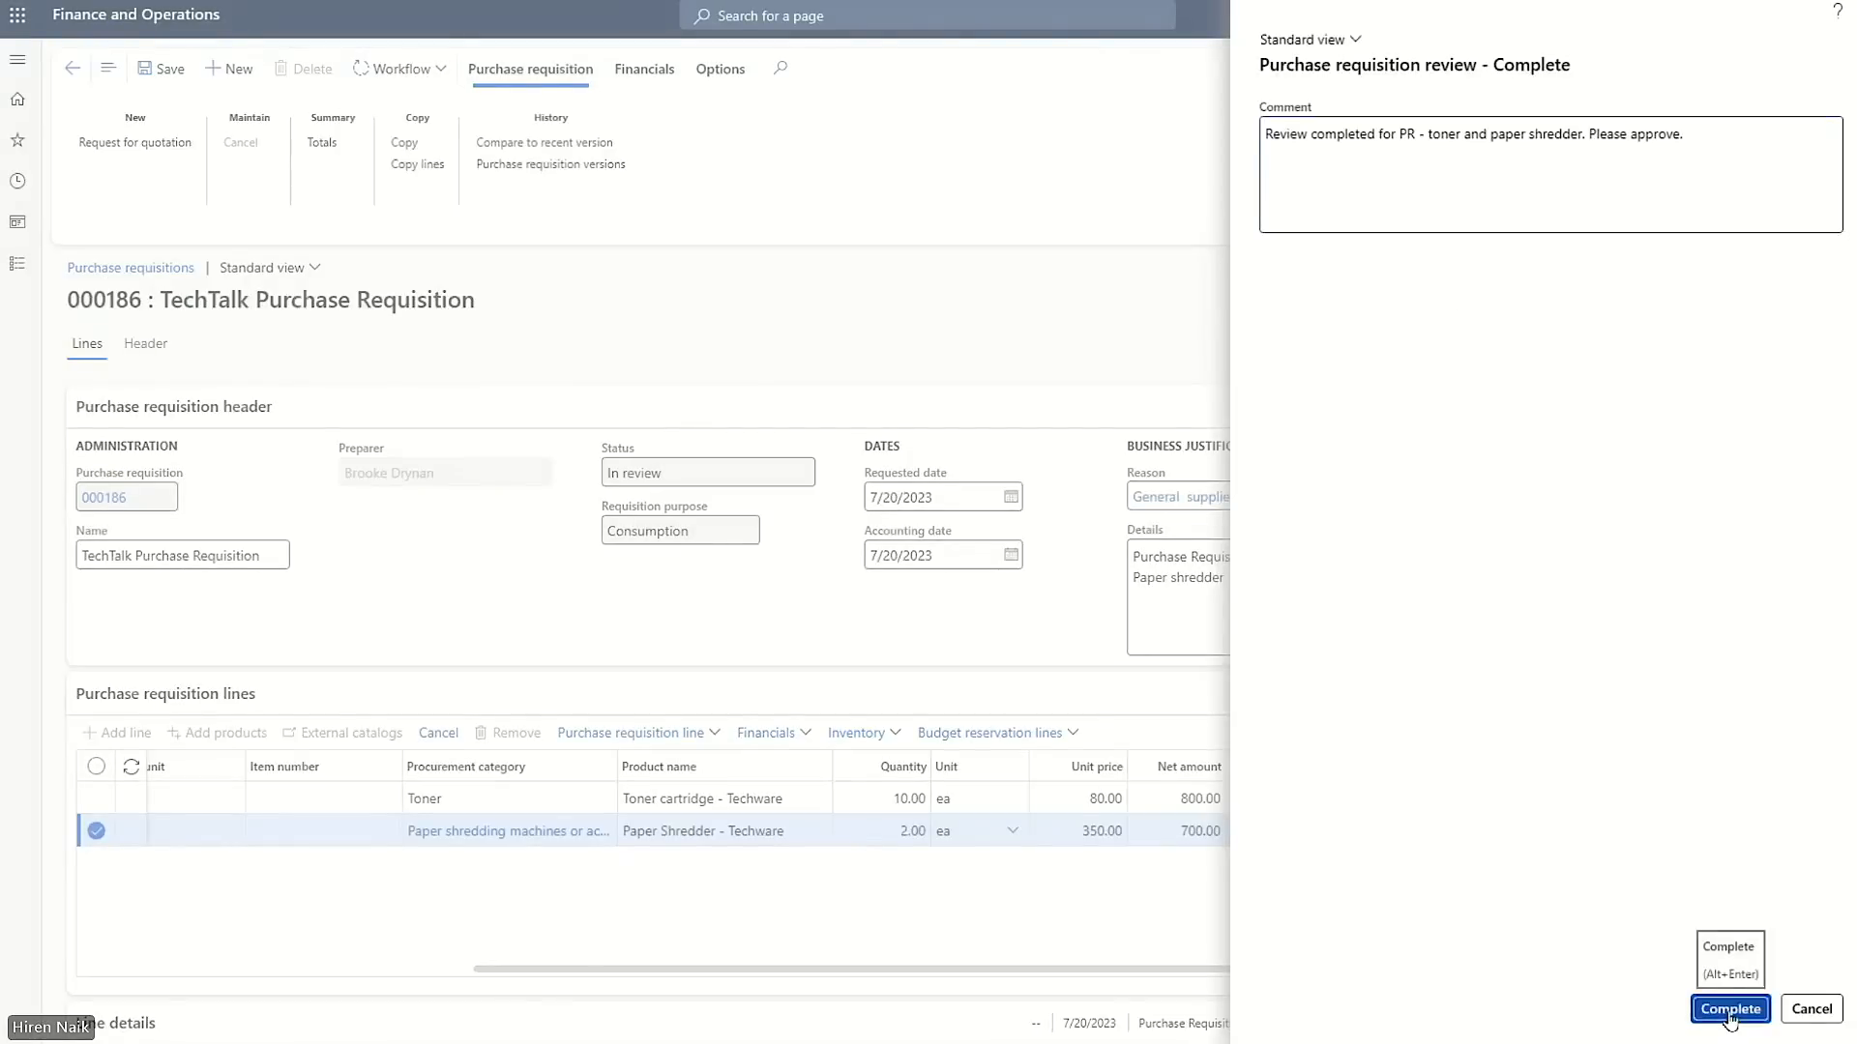
pyautogui.click(1730, 1009)
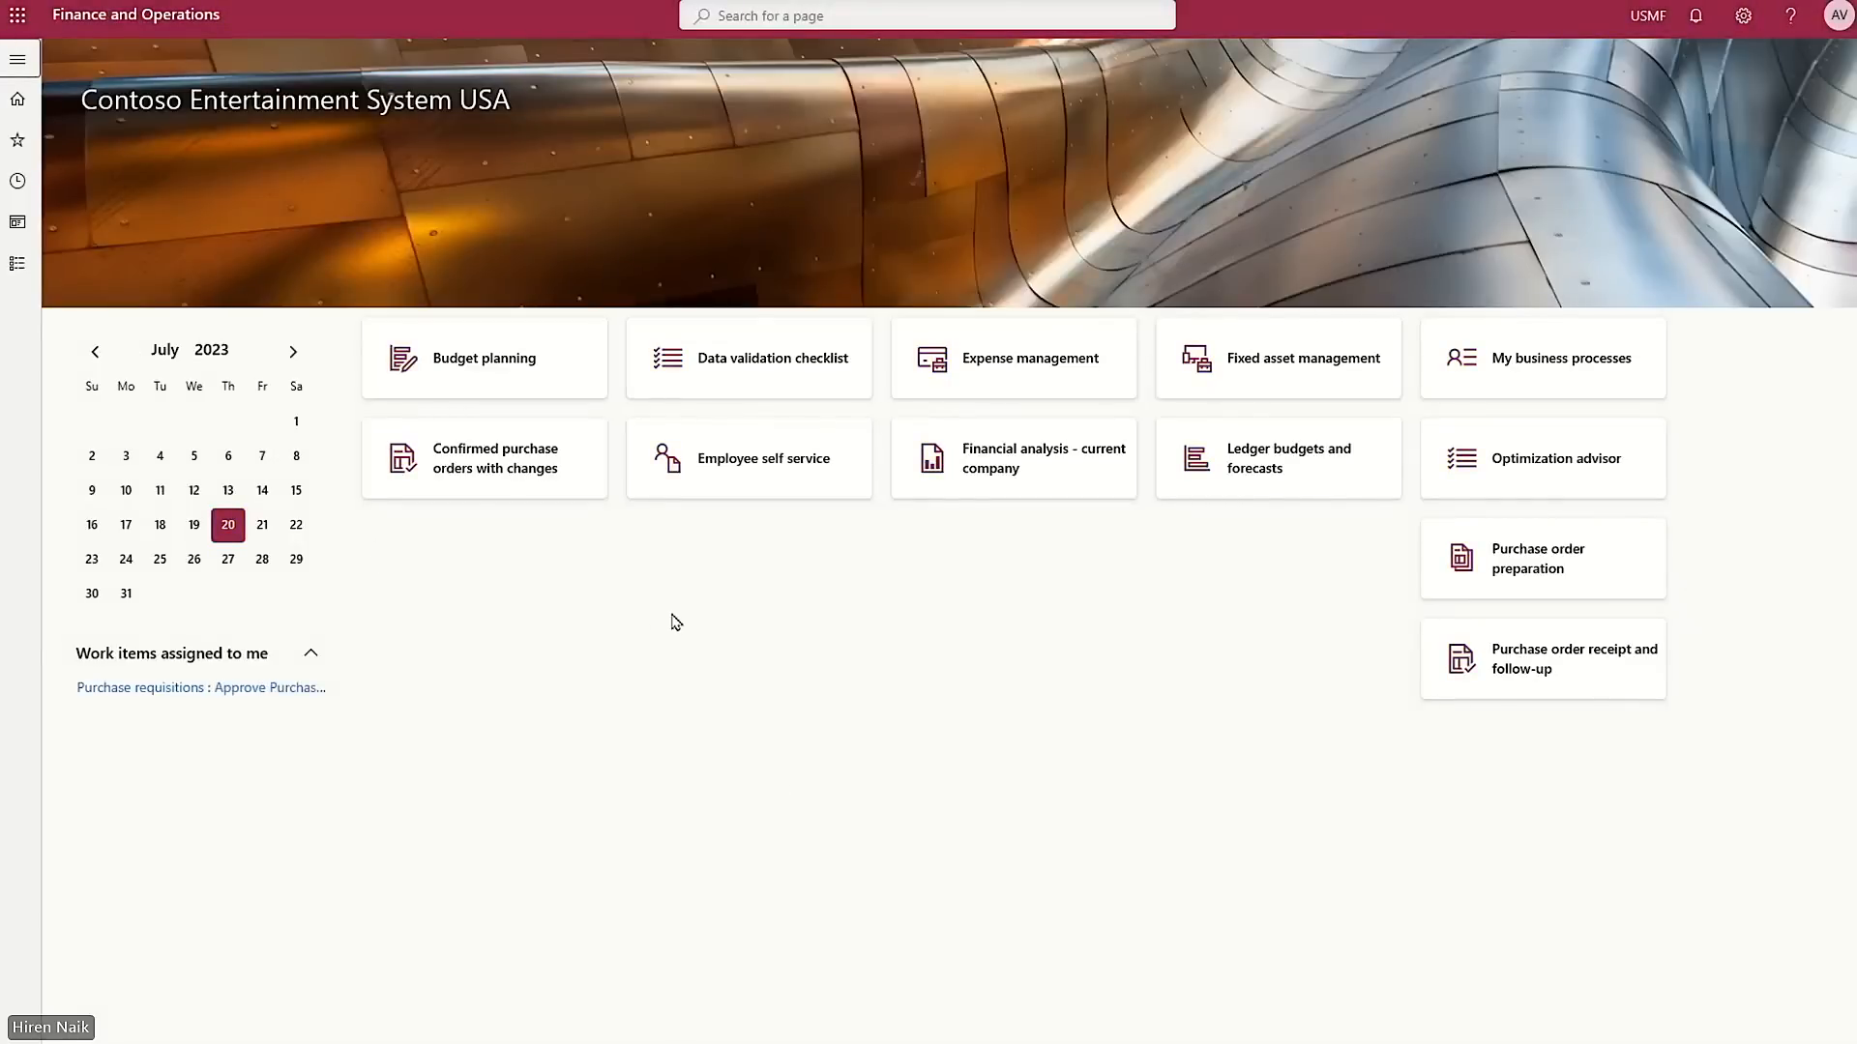
# Step: As the approver, find the purchase requisitions requiring my action in Procurement and sourcing and open the TechTalk Purchase Requisition
pyautogui.click(29, 57)
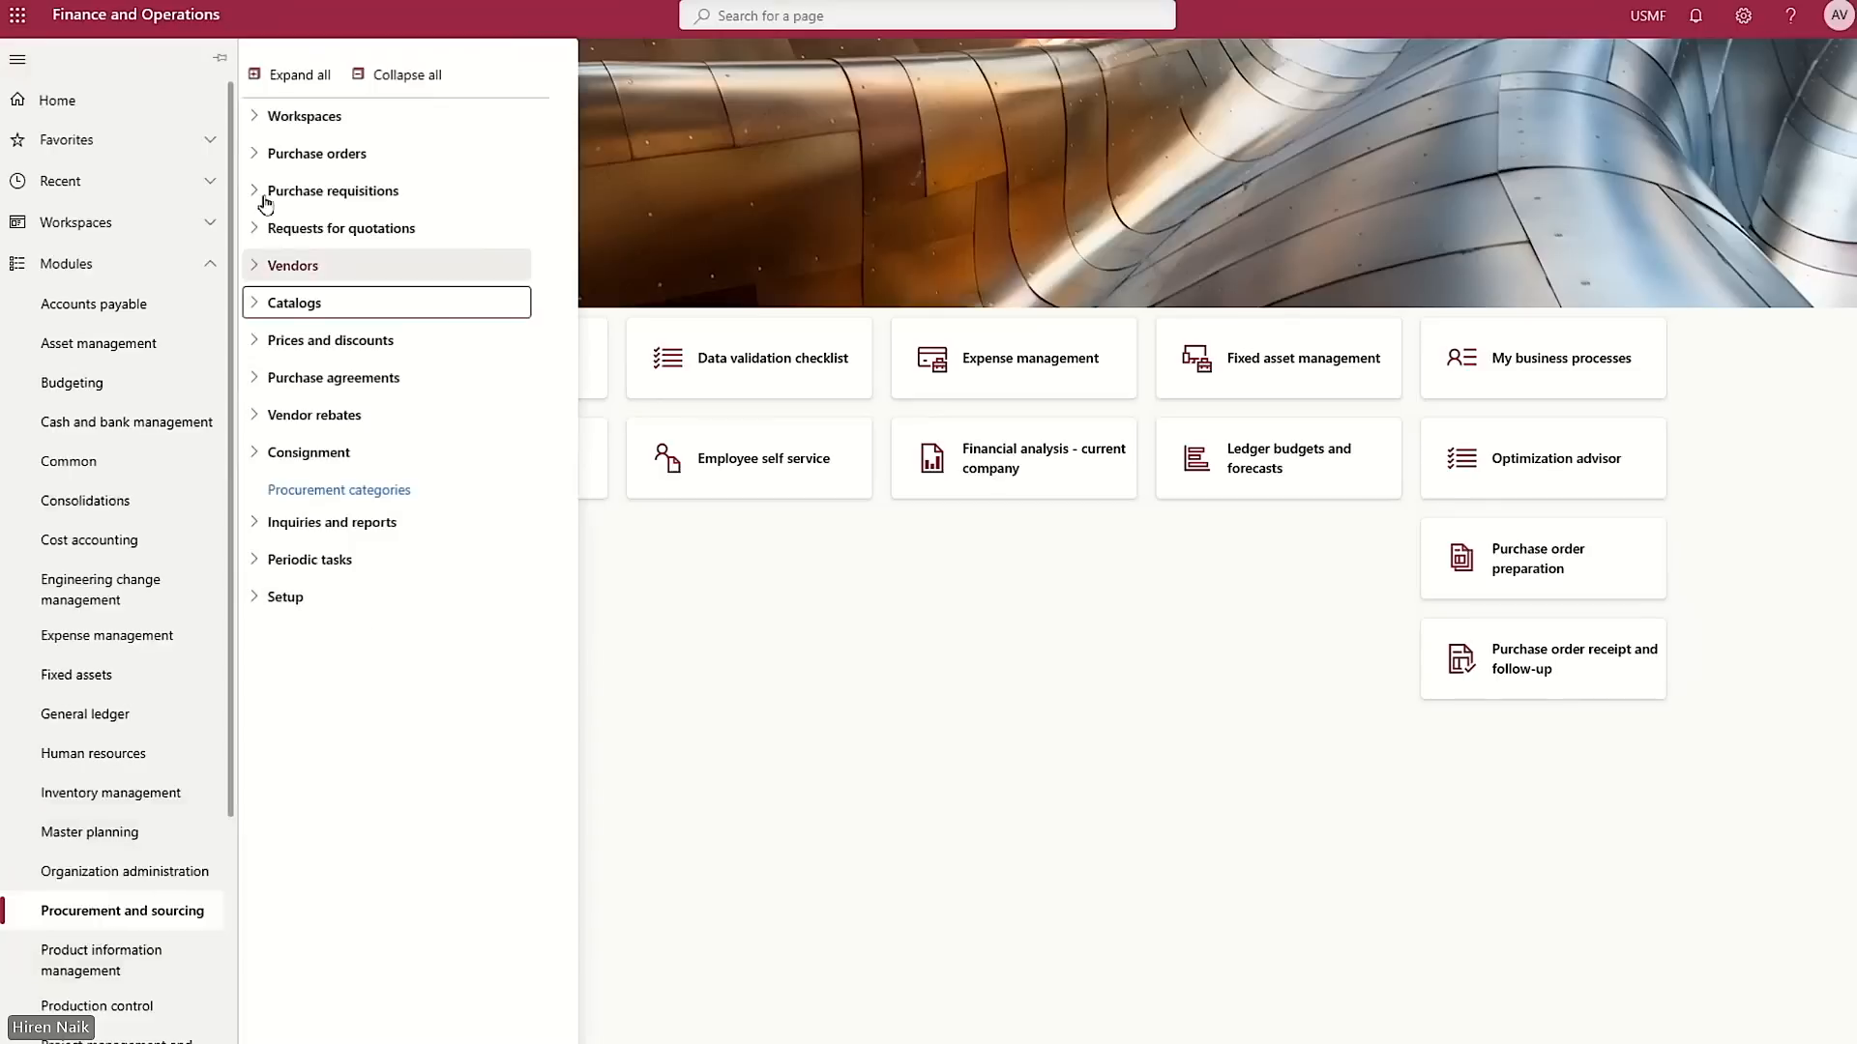
pyautogui.click(257, 191)
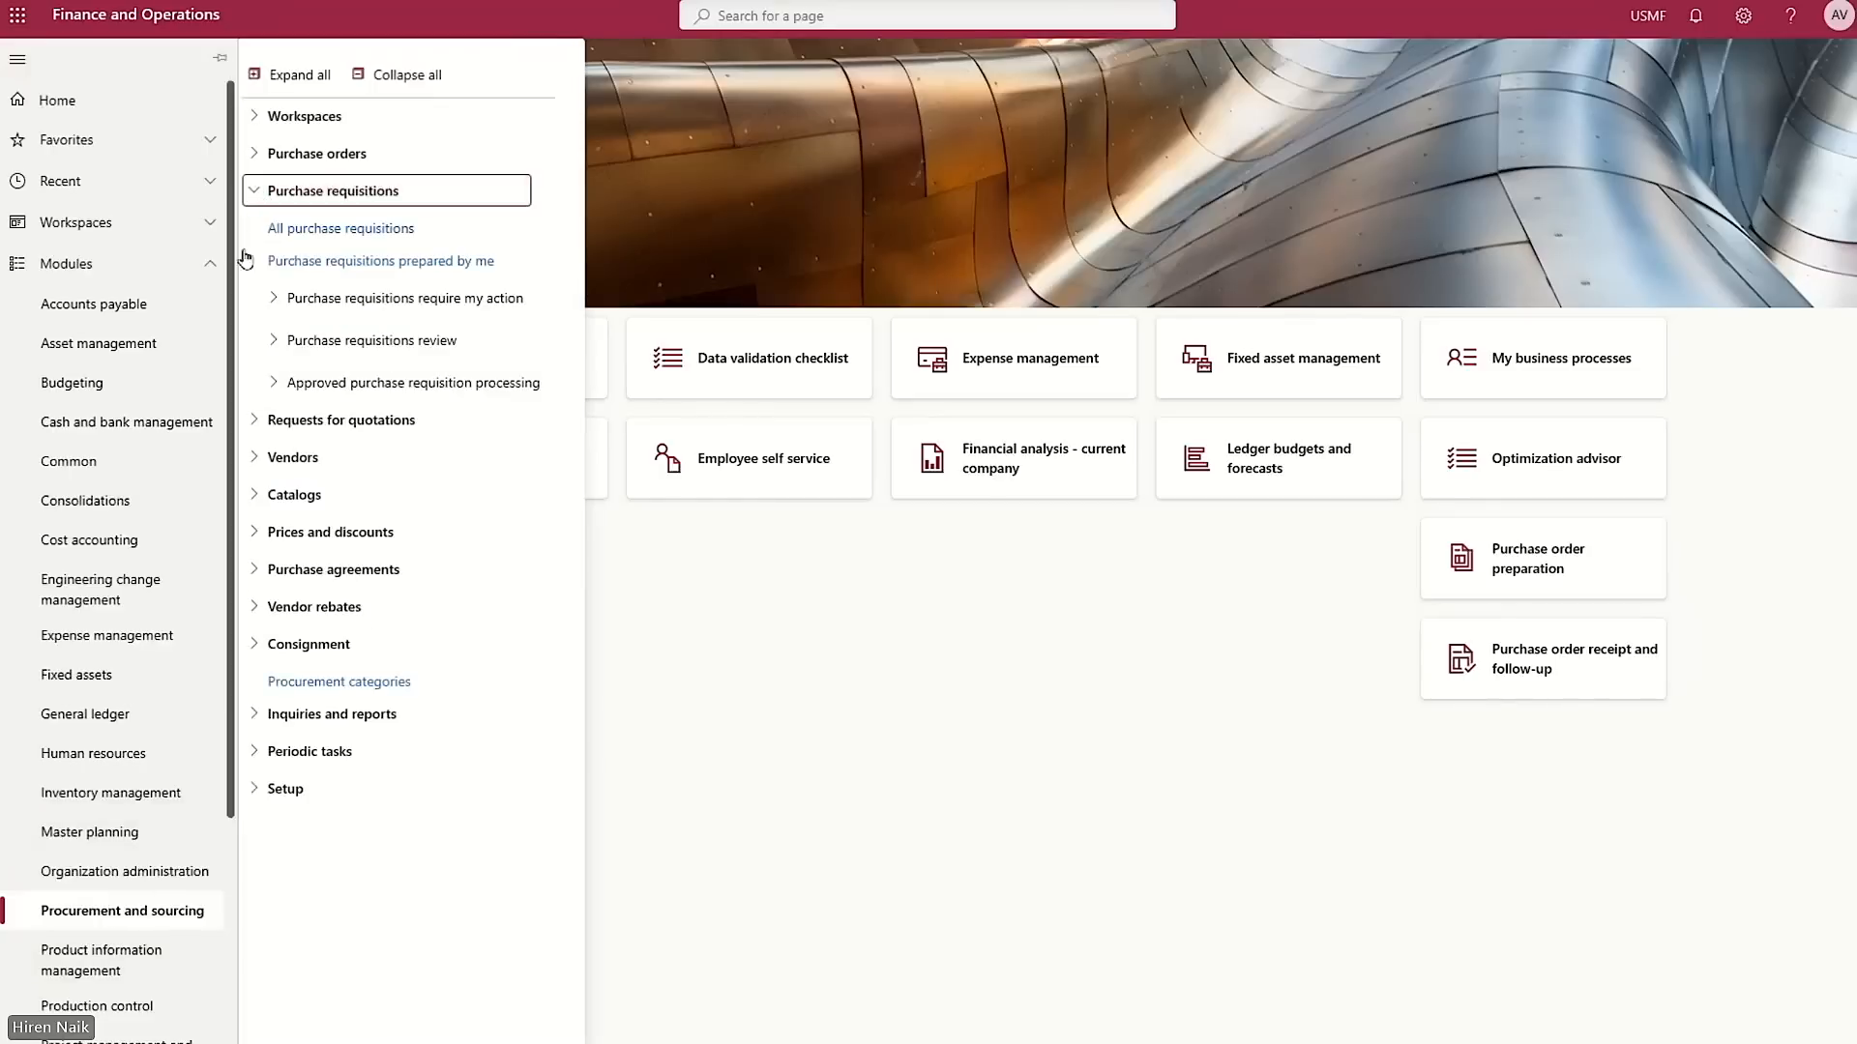
pyautogui.click(274, 299)
pyautogui.click(333, 342)
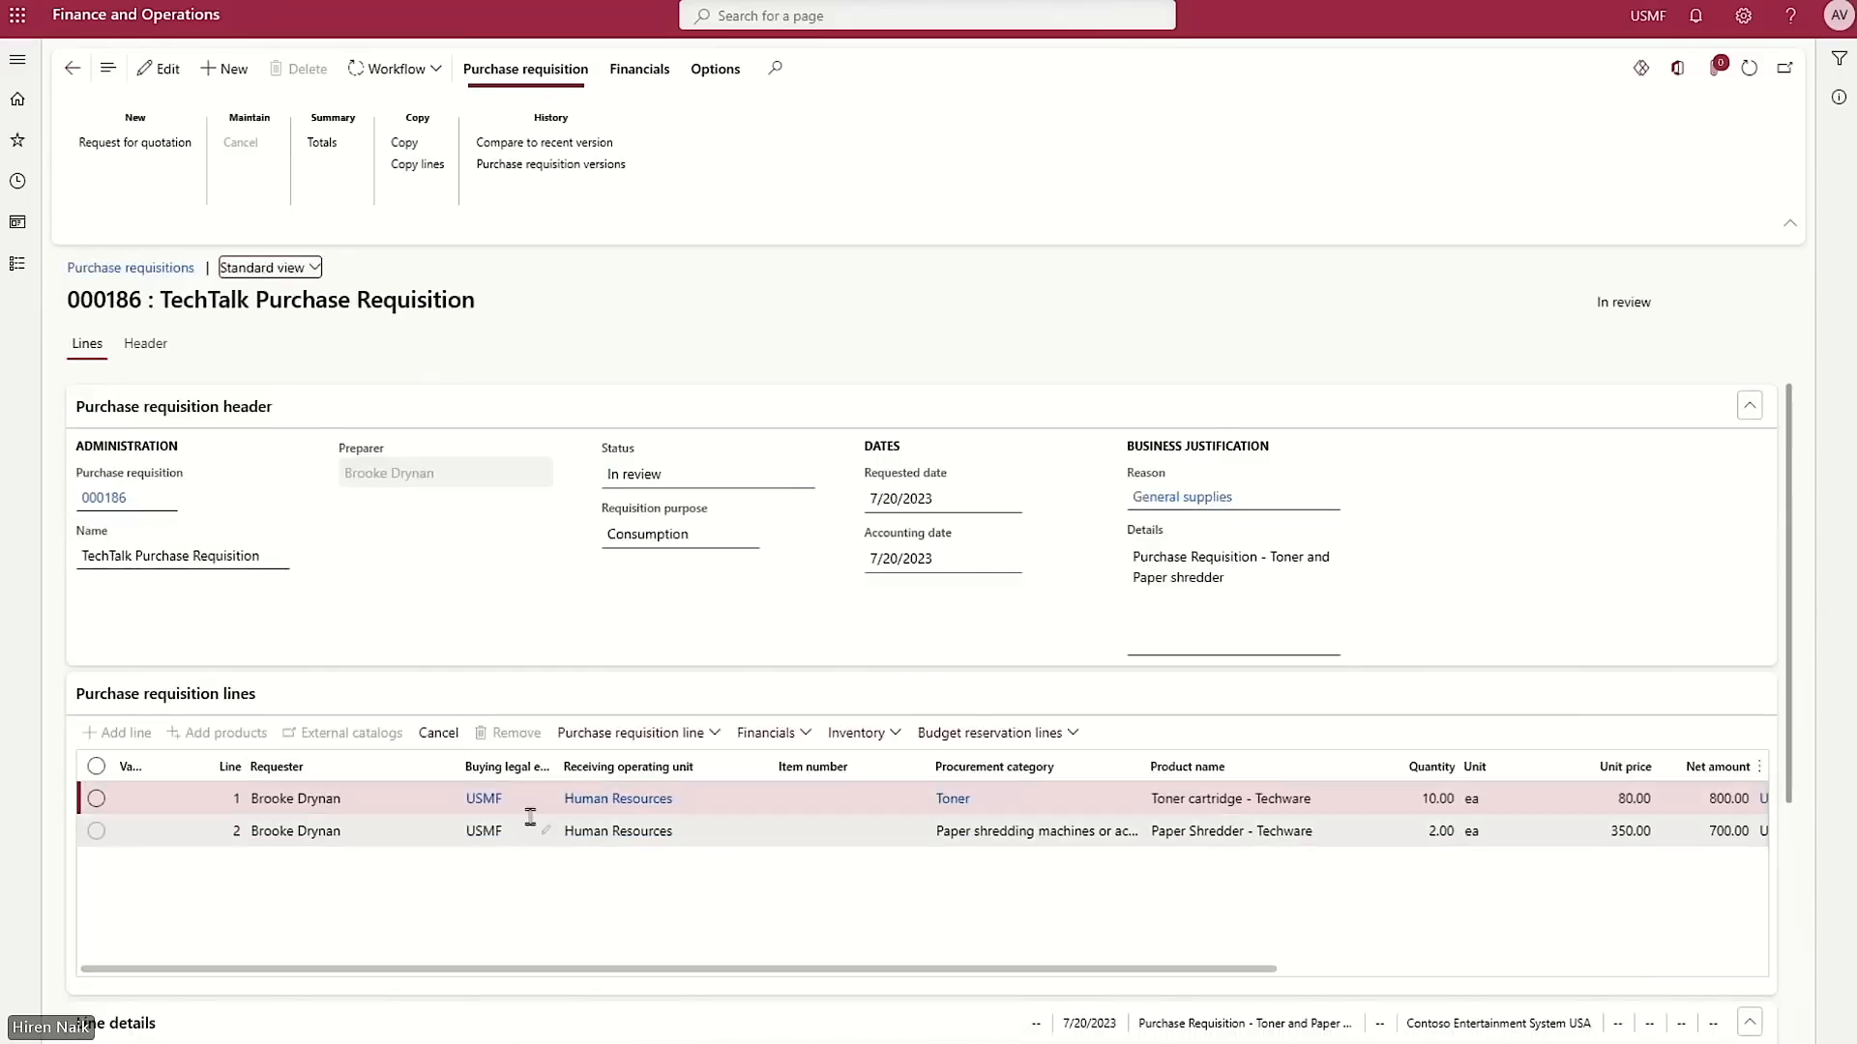
# Step: Check the requisition lines and approve the requisition with the comment "Purchase requisition for toner and paper shredder - approved"
pyautogui.moveTo(1072, 980); pyautogui.dragTo(1597, 958)
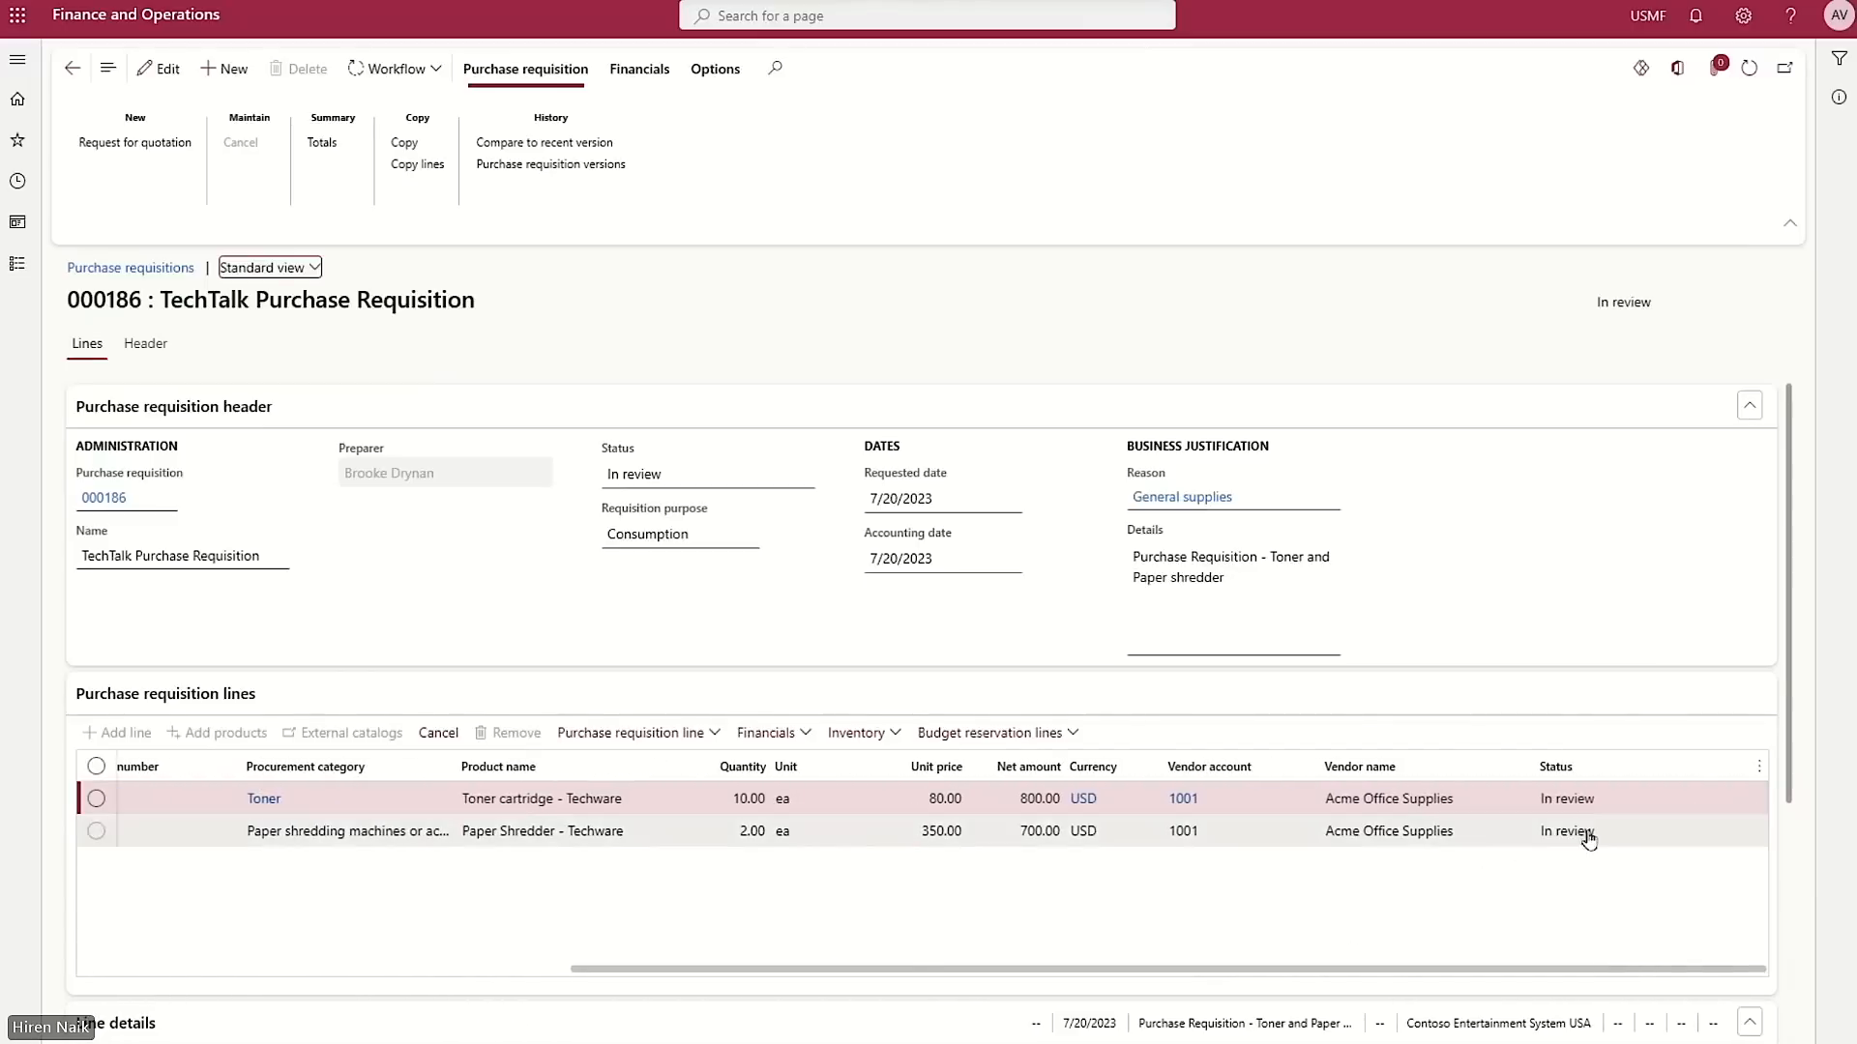
pyautogui.moveTo(945, 970); pyautogui.dragTo(485, 970)
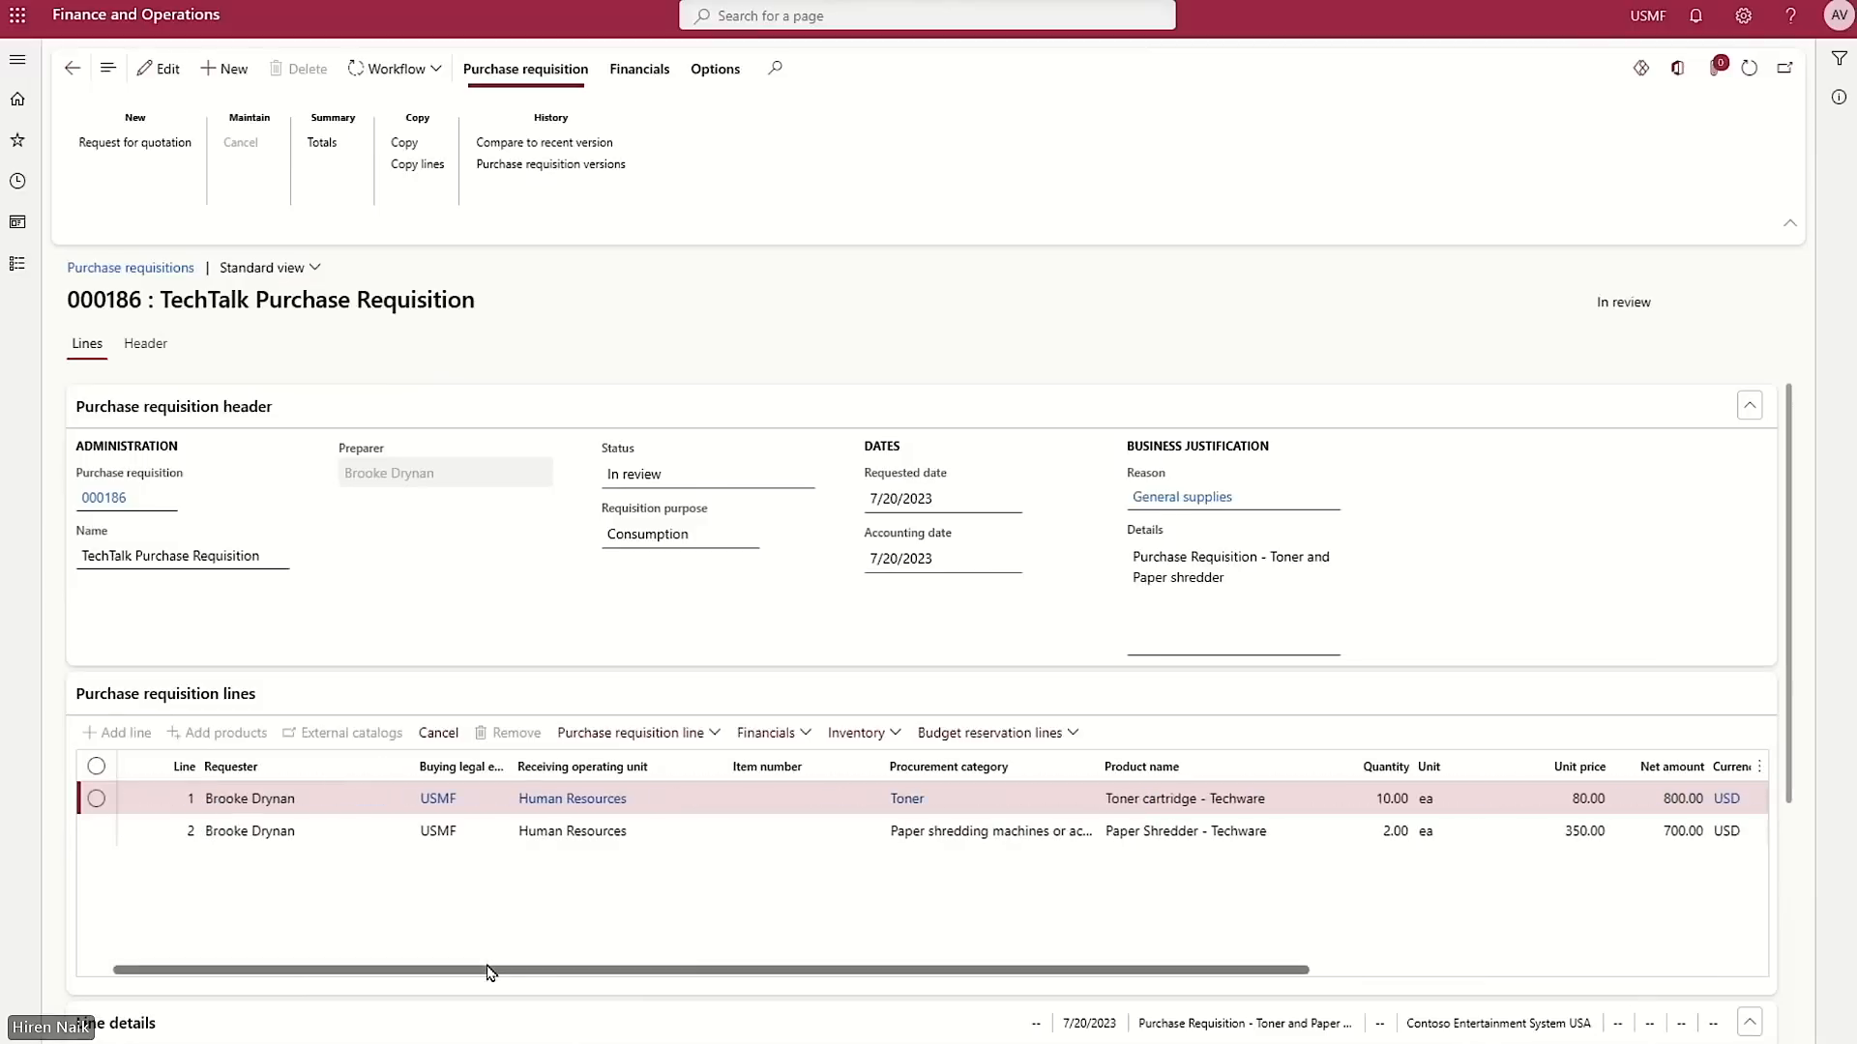
pyautogui.click(414, 73)
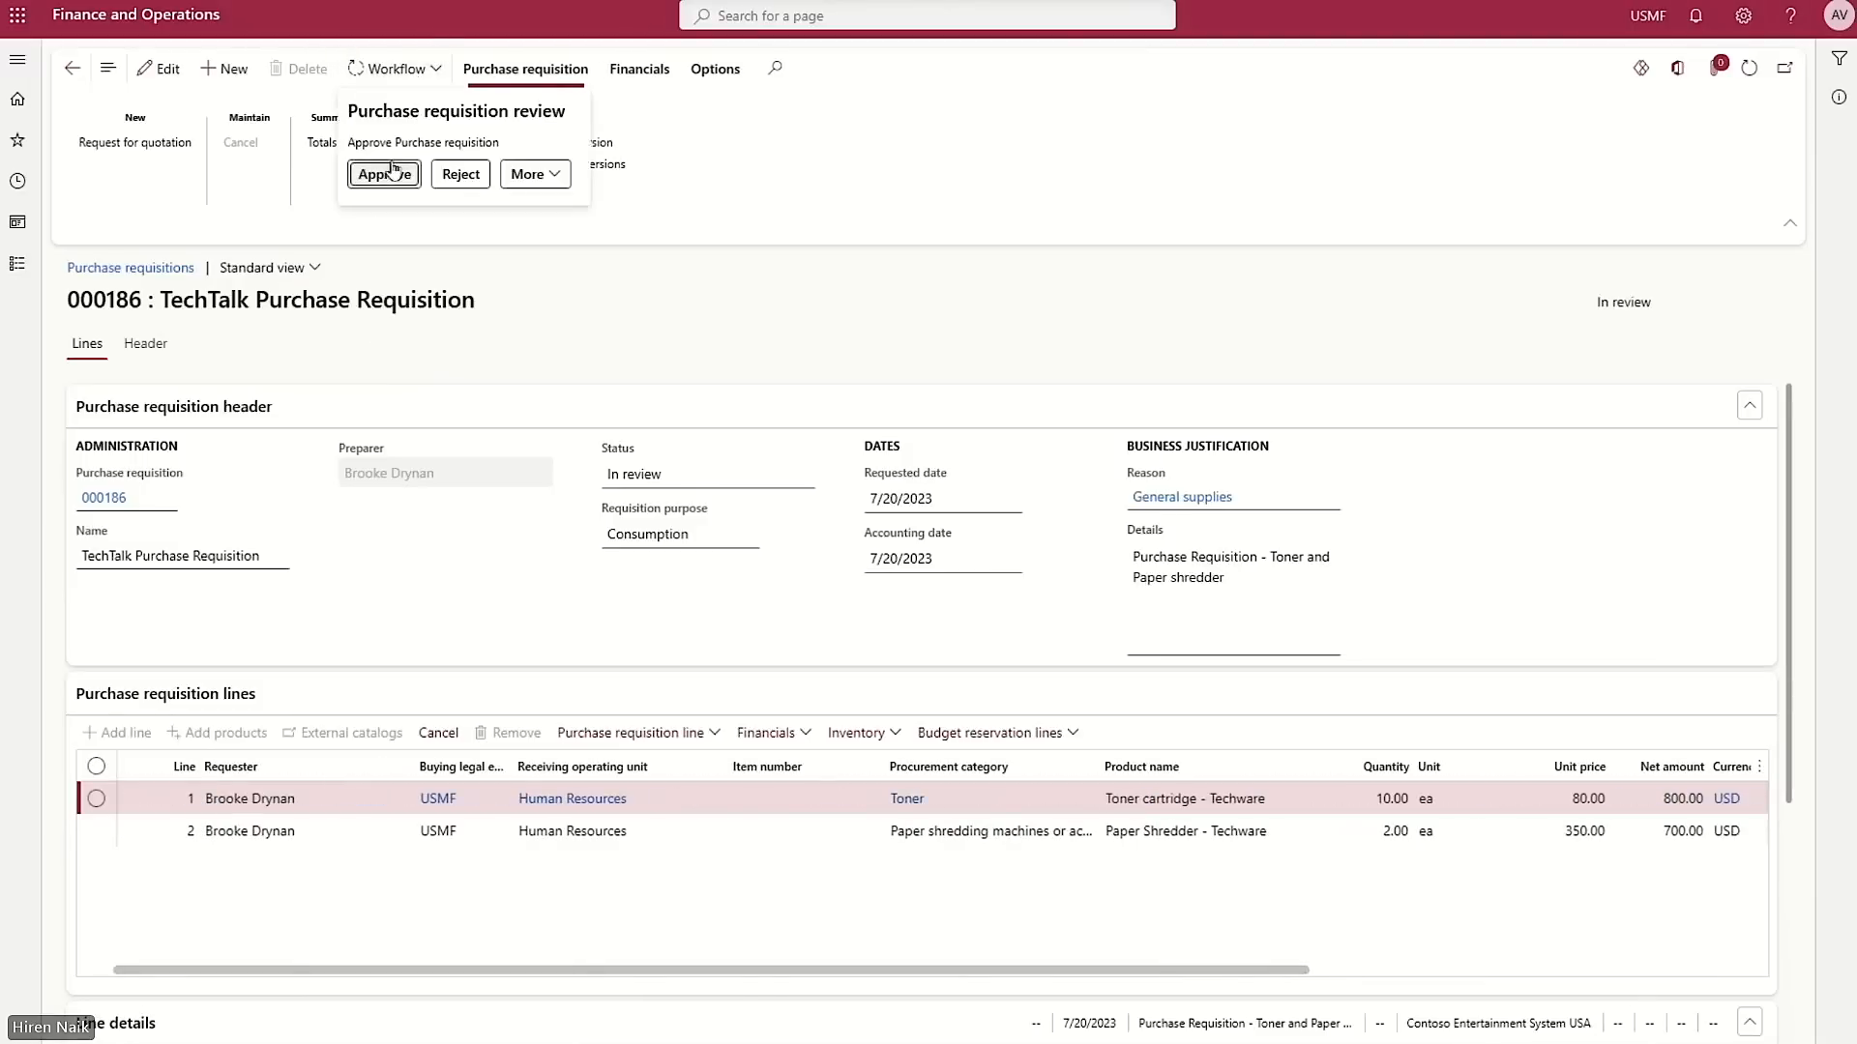
pyautogui.click(535, 174)
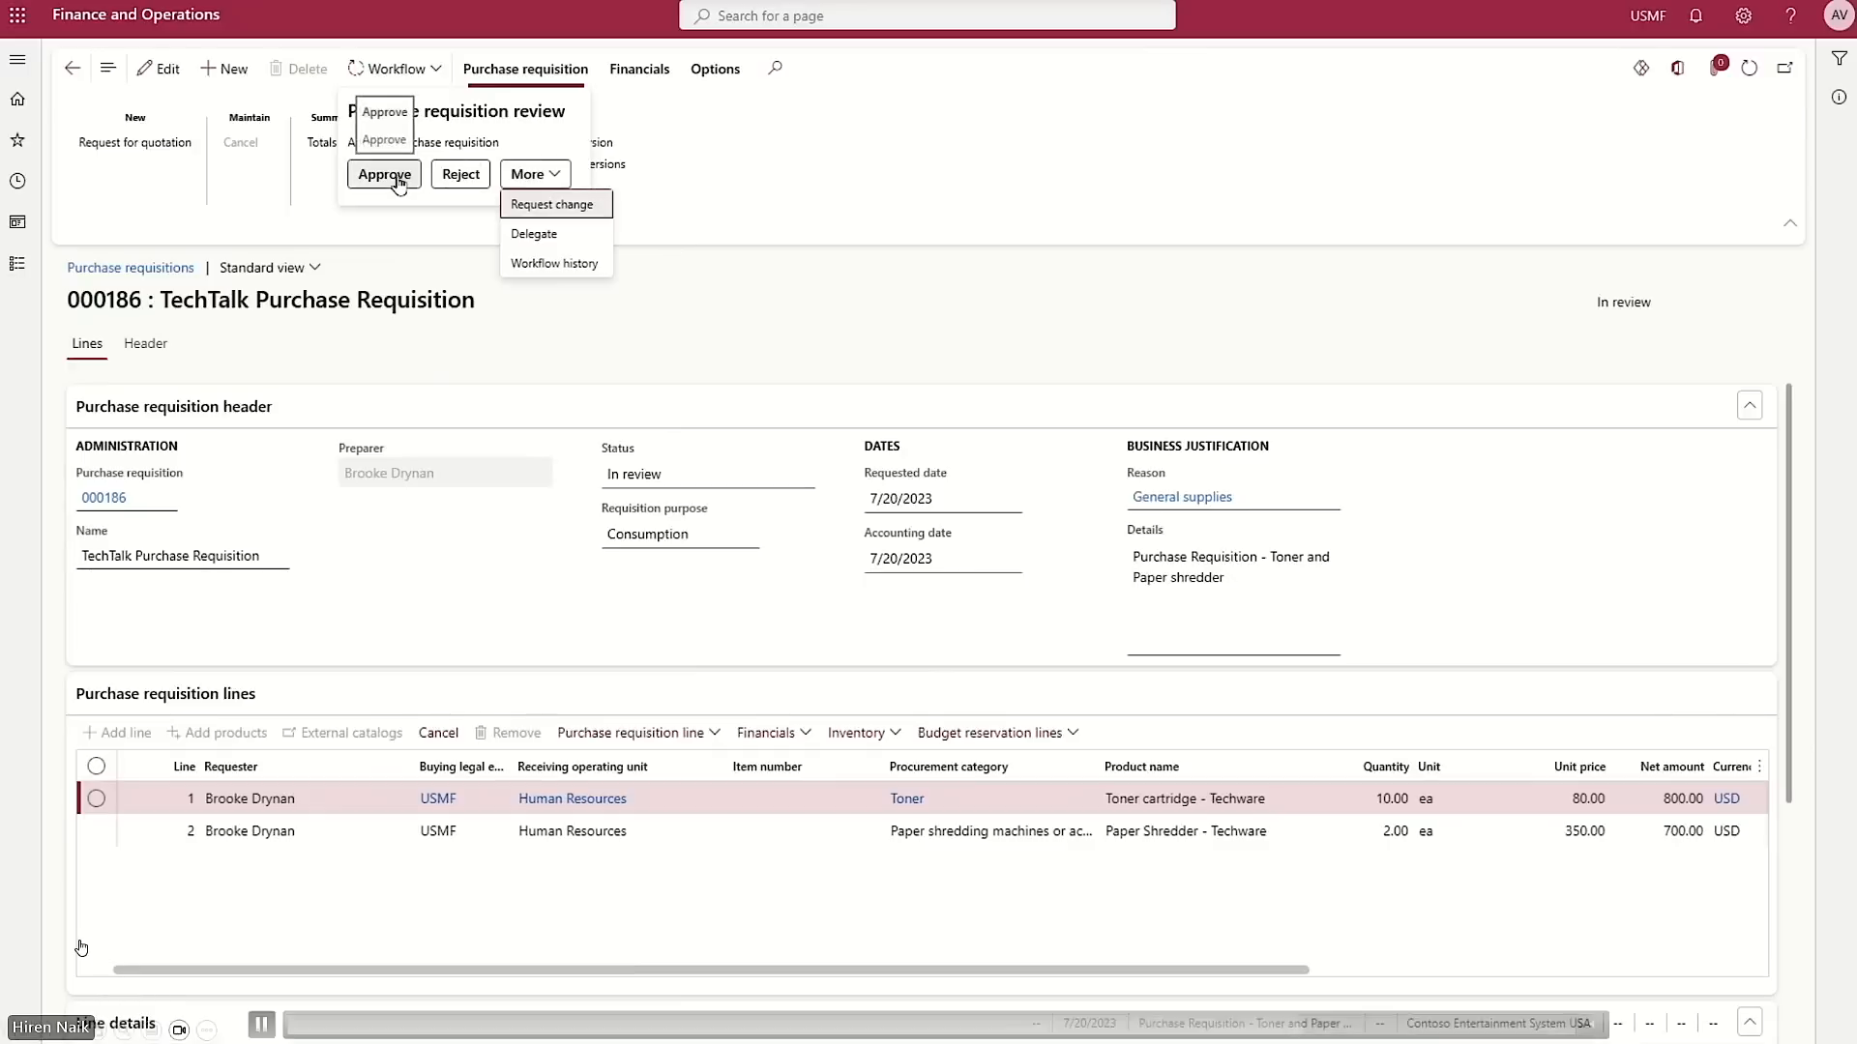
pyautogui.press('Escape')
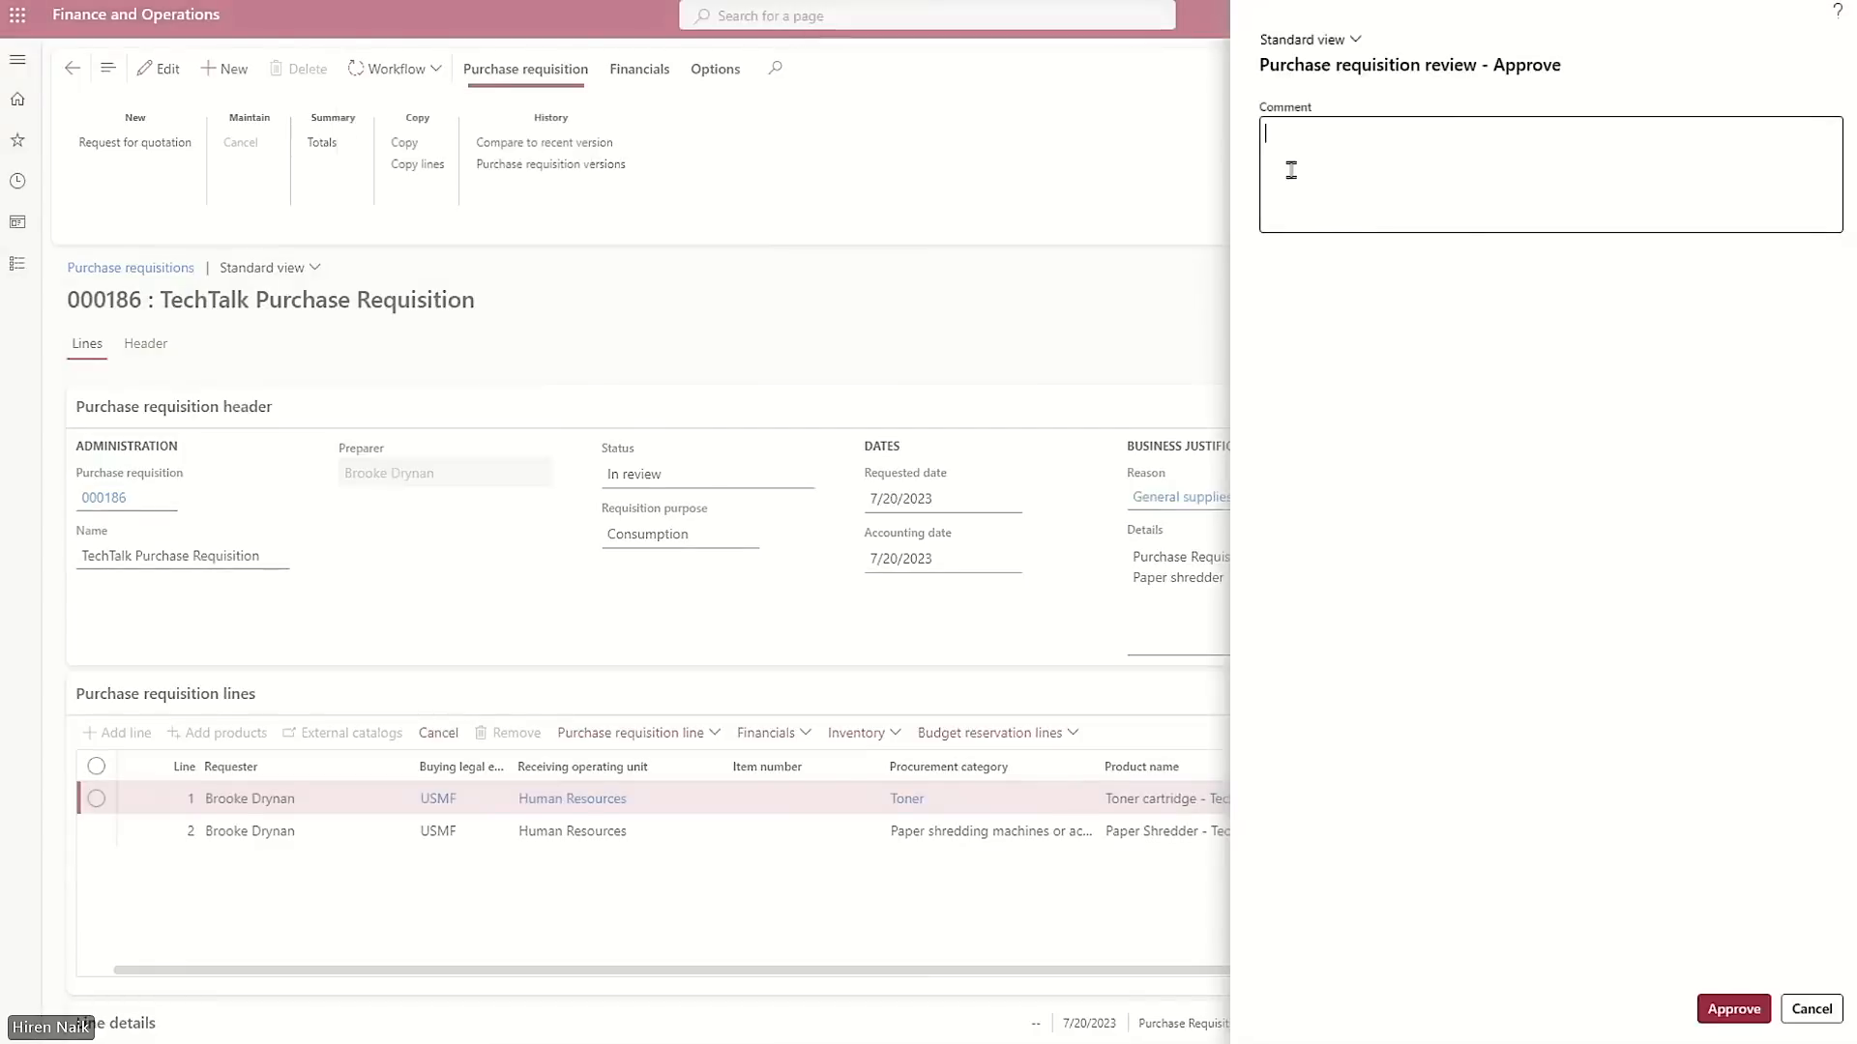
pyautogui.write('Purchase requisition for toner and paper shredder - approved')
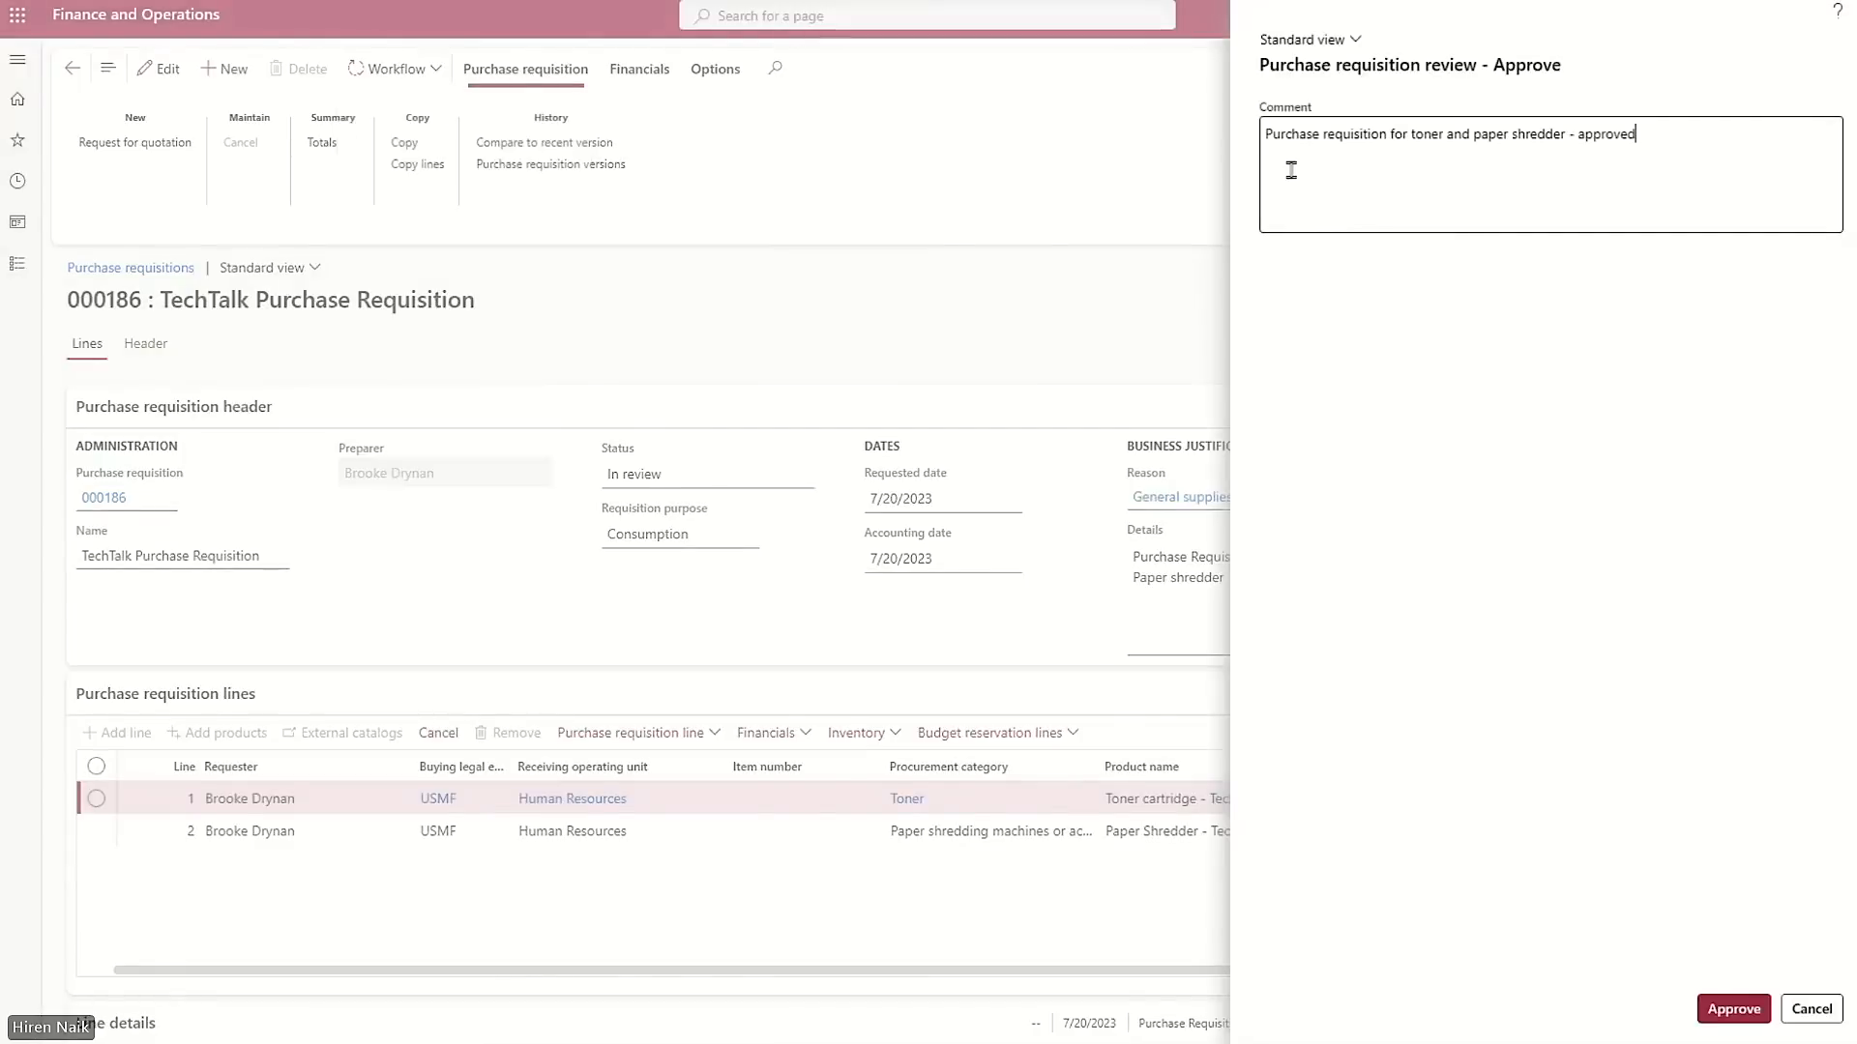
pyautogui.click(1759, 1001)
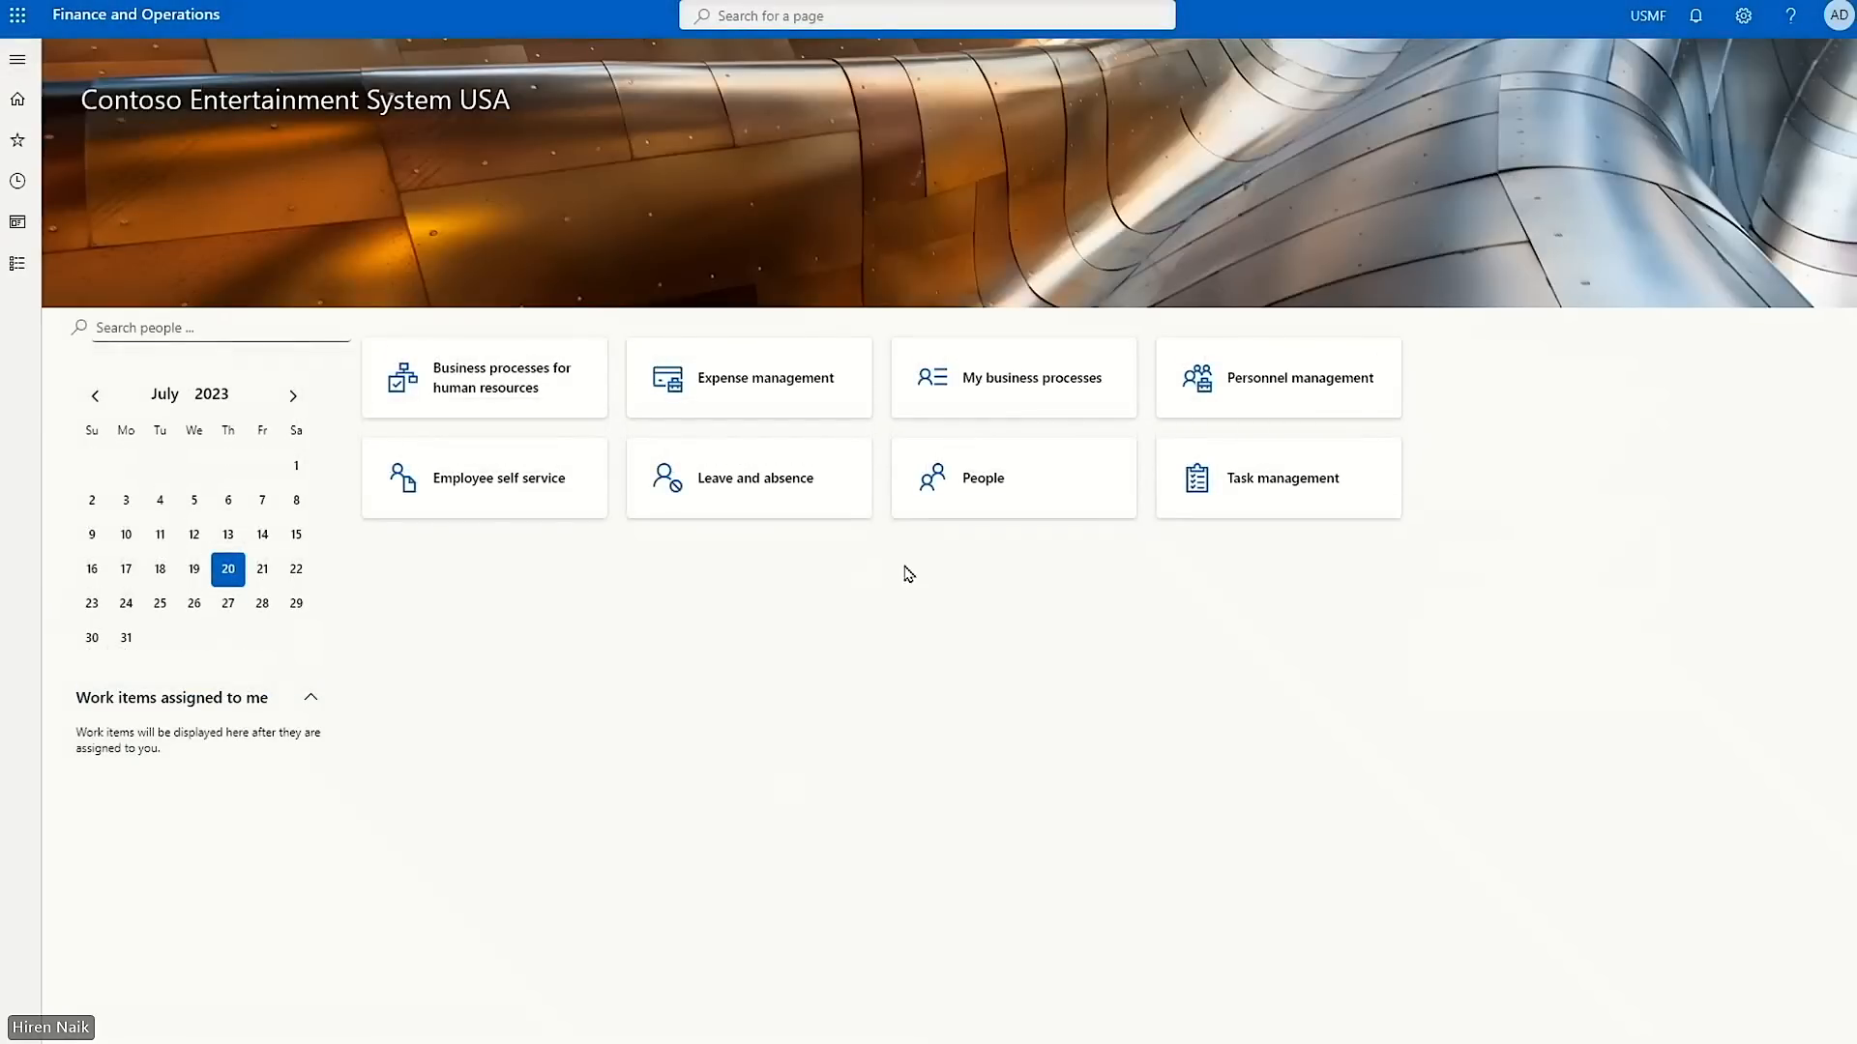
# Step: As the preparer, open the TechTalk Purchase Requisition from those prepared by me and examine its line statuses and line details
pyautogui.click(31, 74)
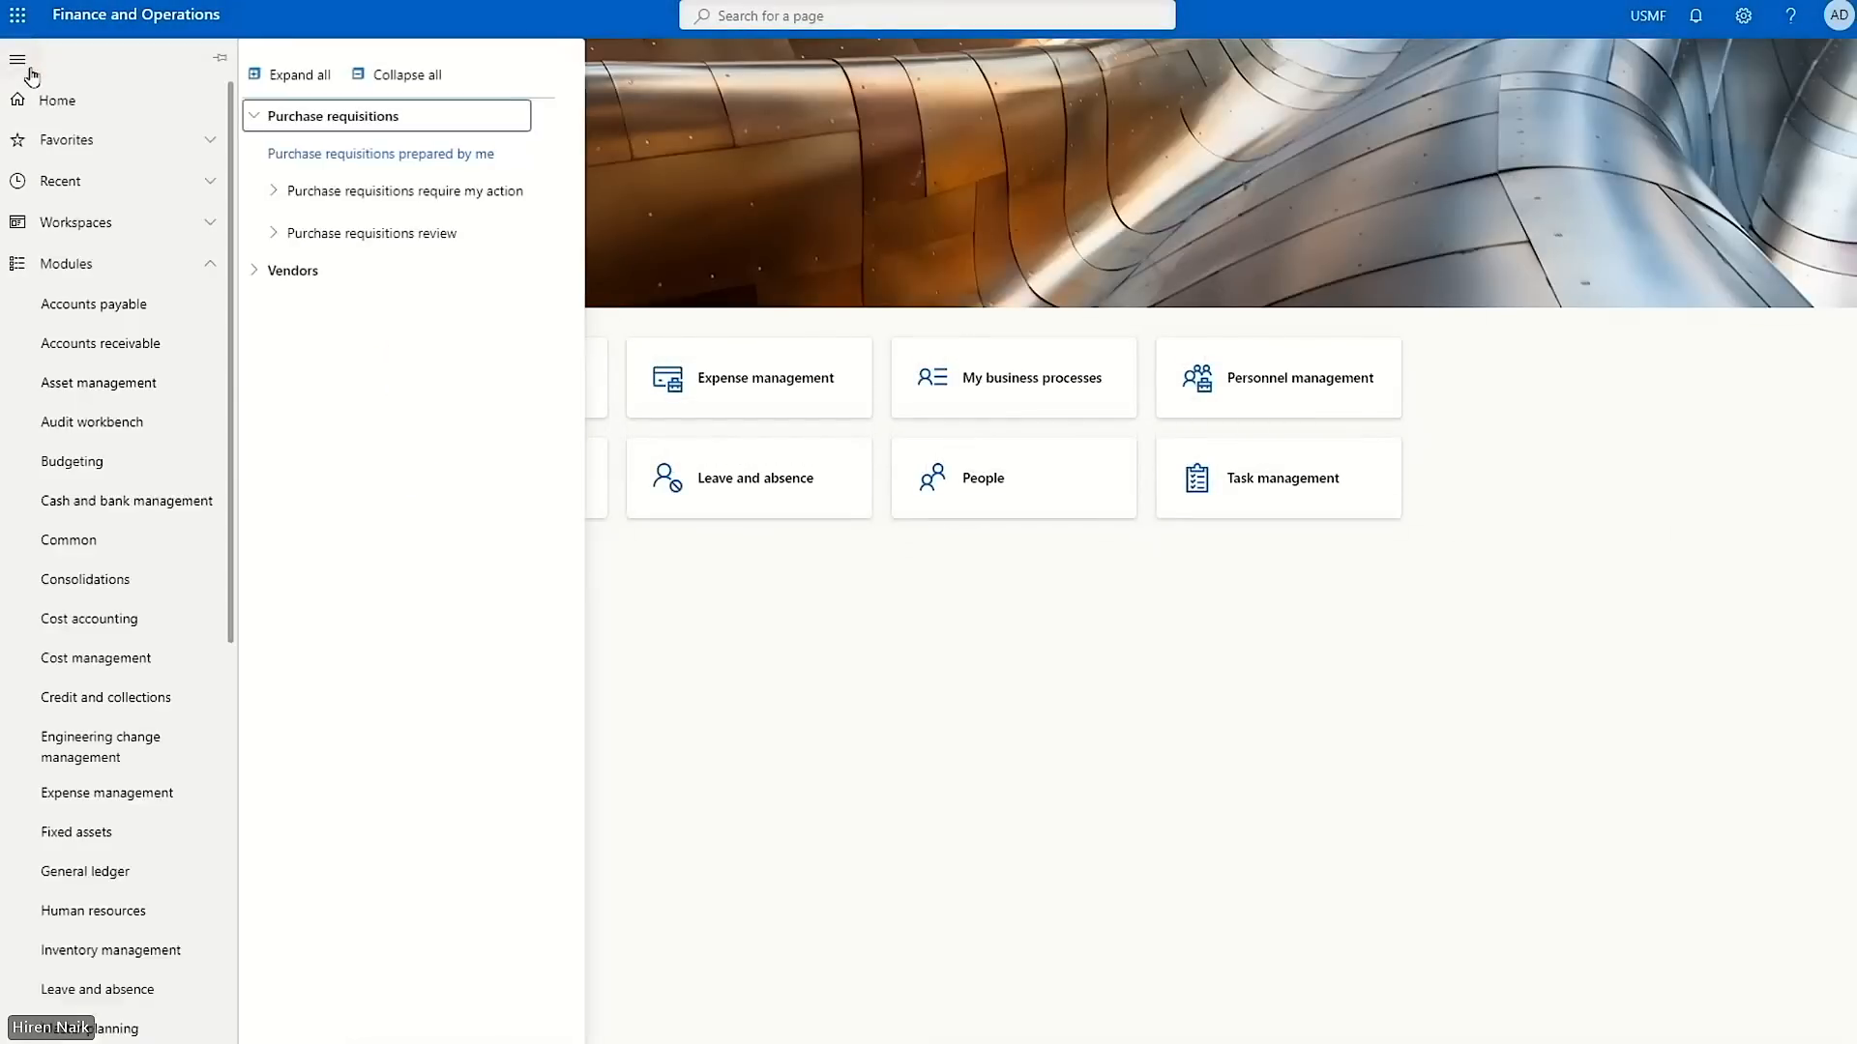
pyautogui.scroll(-3, 122, 797)
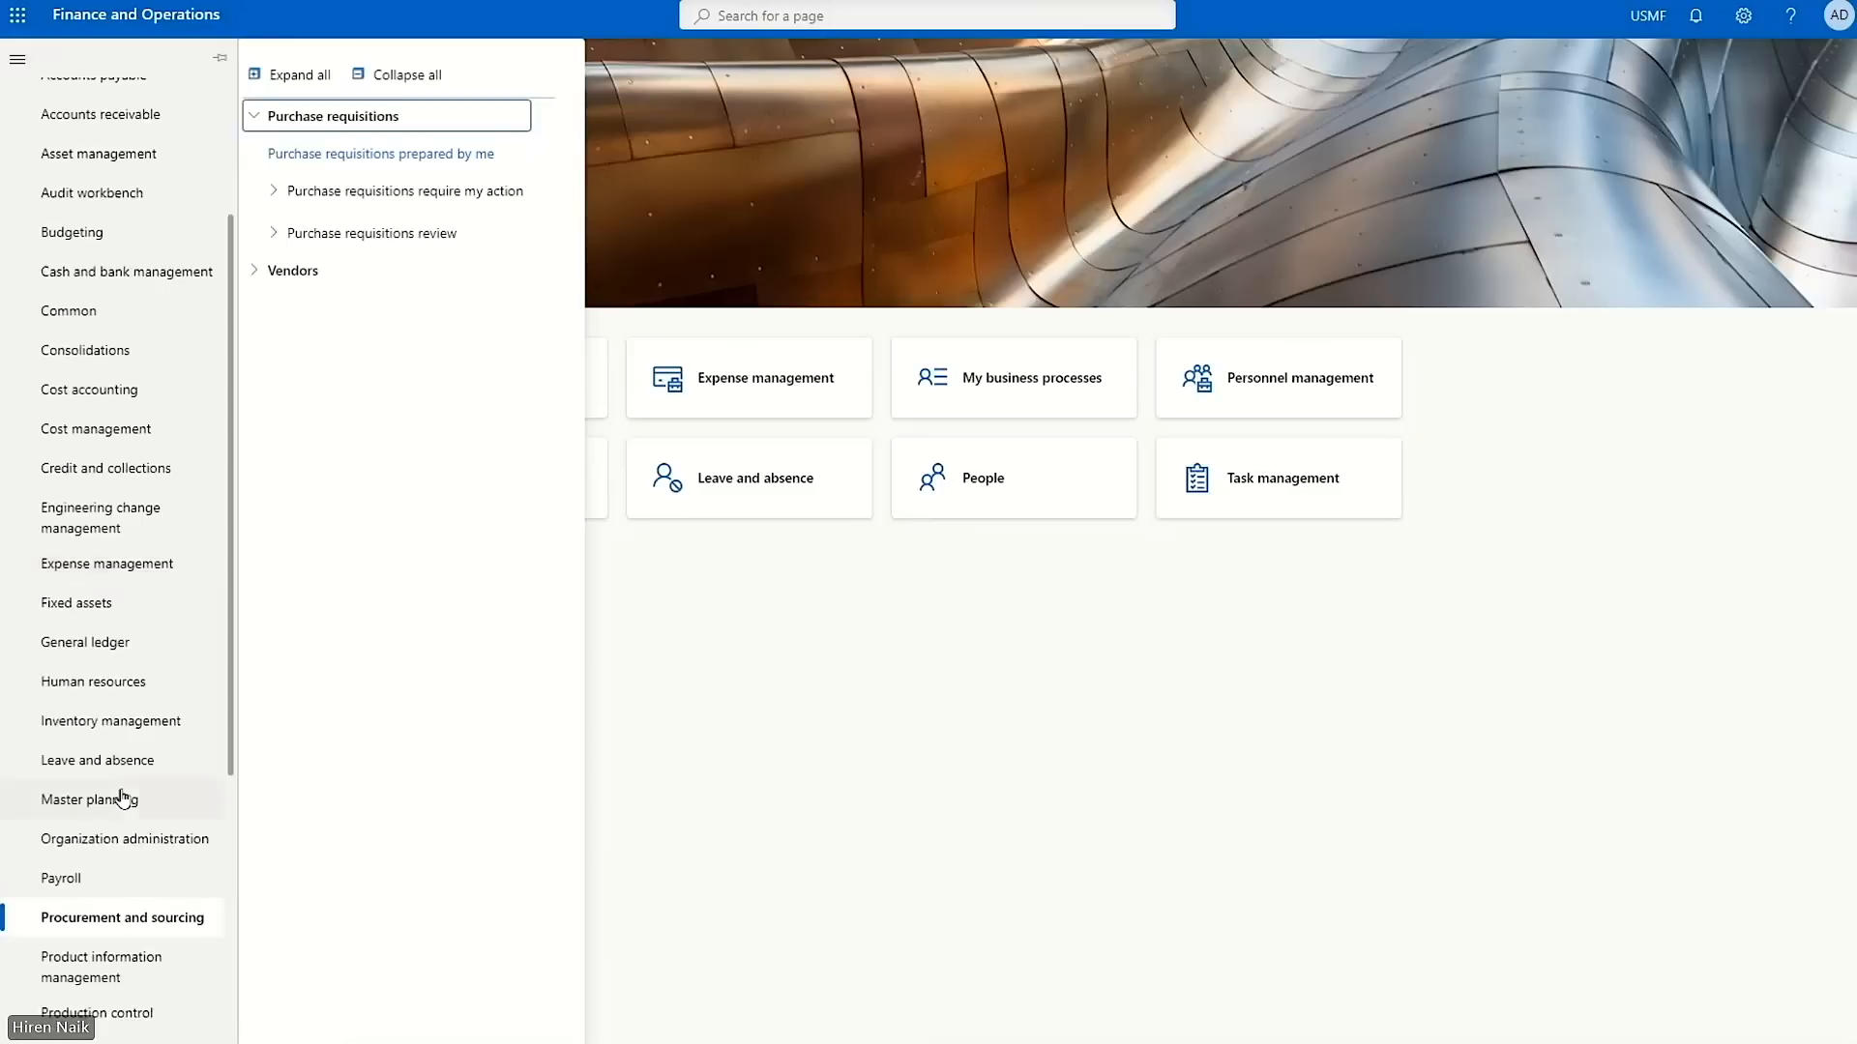
pyautogui.click(377, 156)
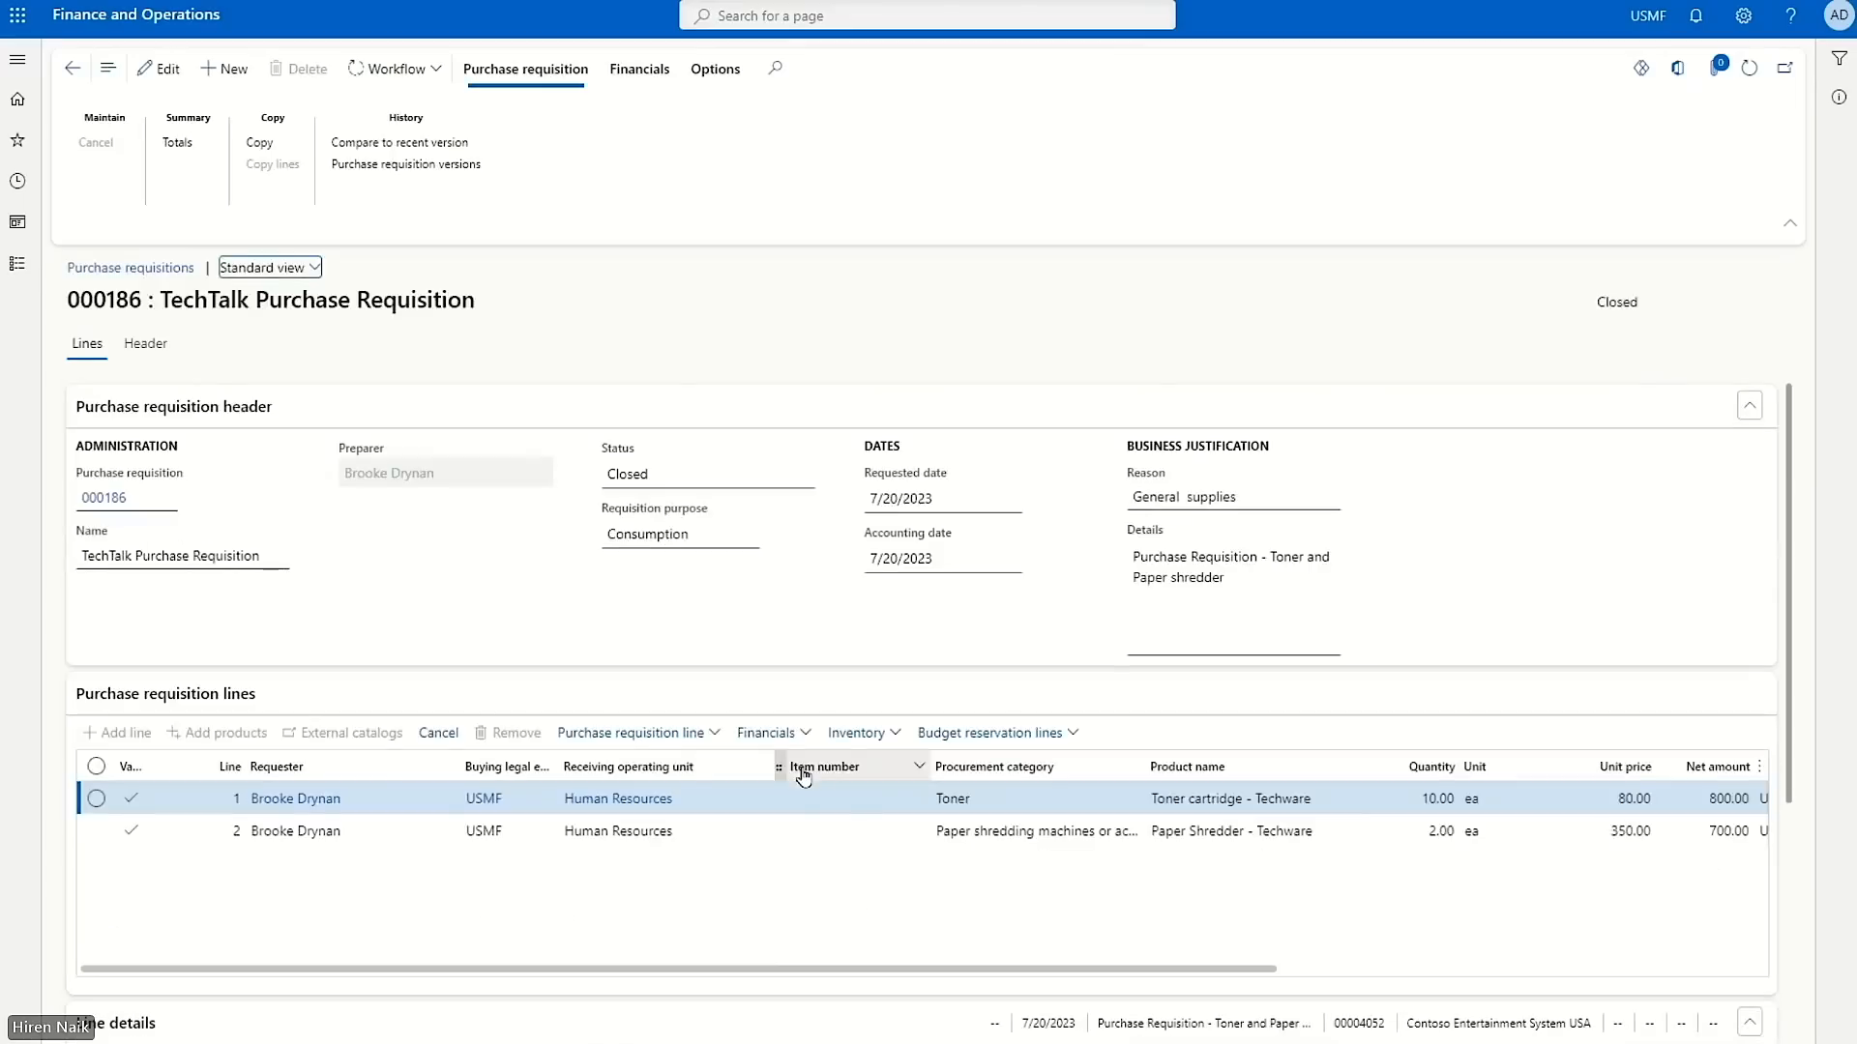
pyautogui.scroll(-3, 977, 758)
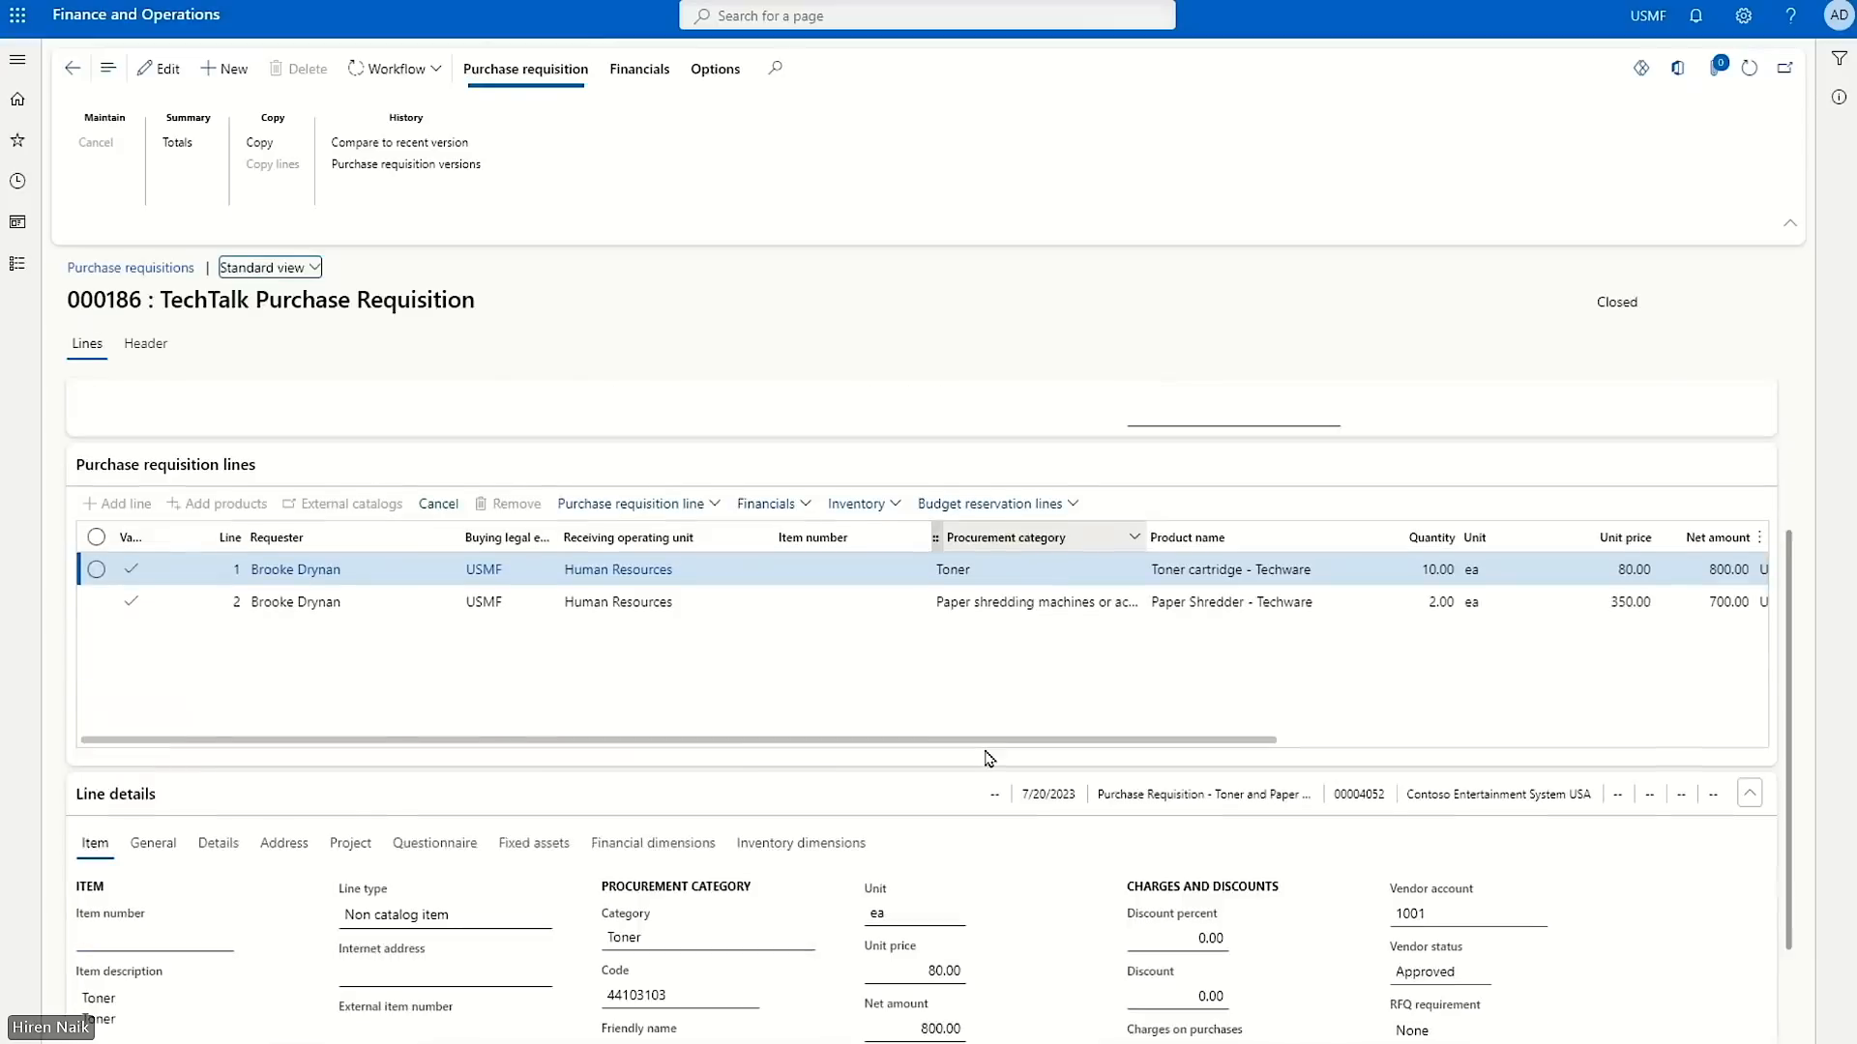
pyautogui.moveTo(1016, 741); pyautogui.dragTo(1726, 746)
pyautogui.scroll(-2, 1344, 672)
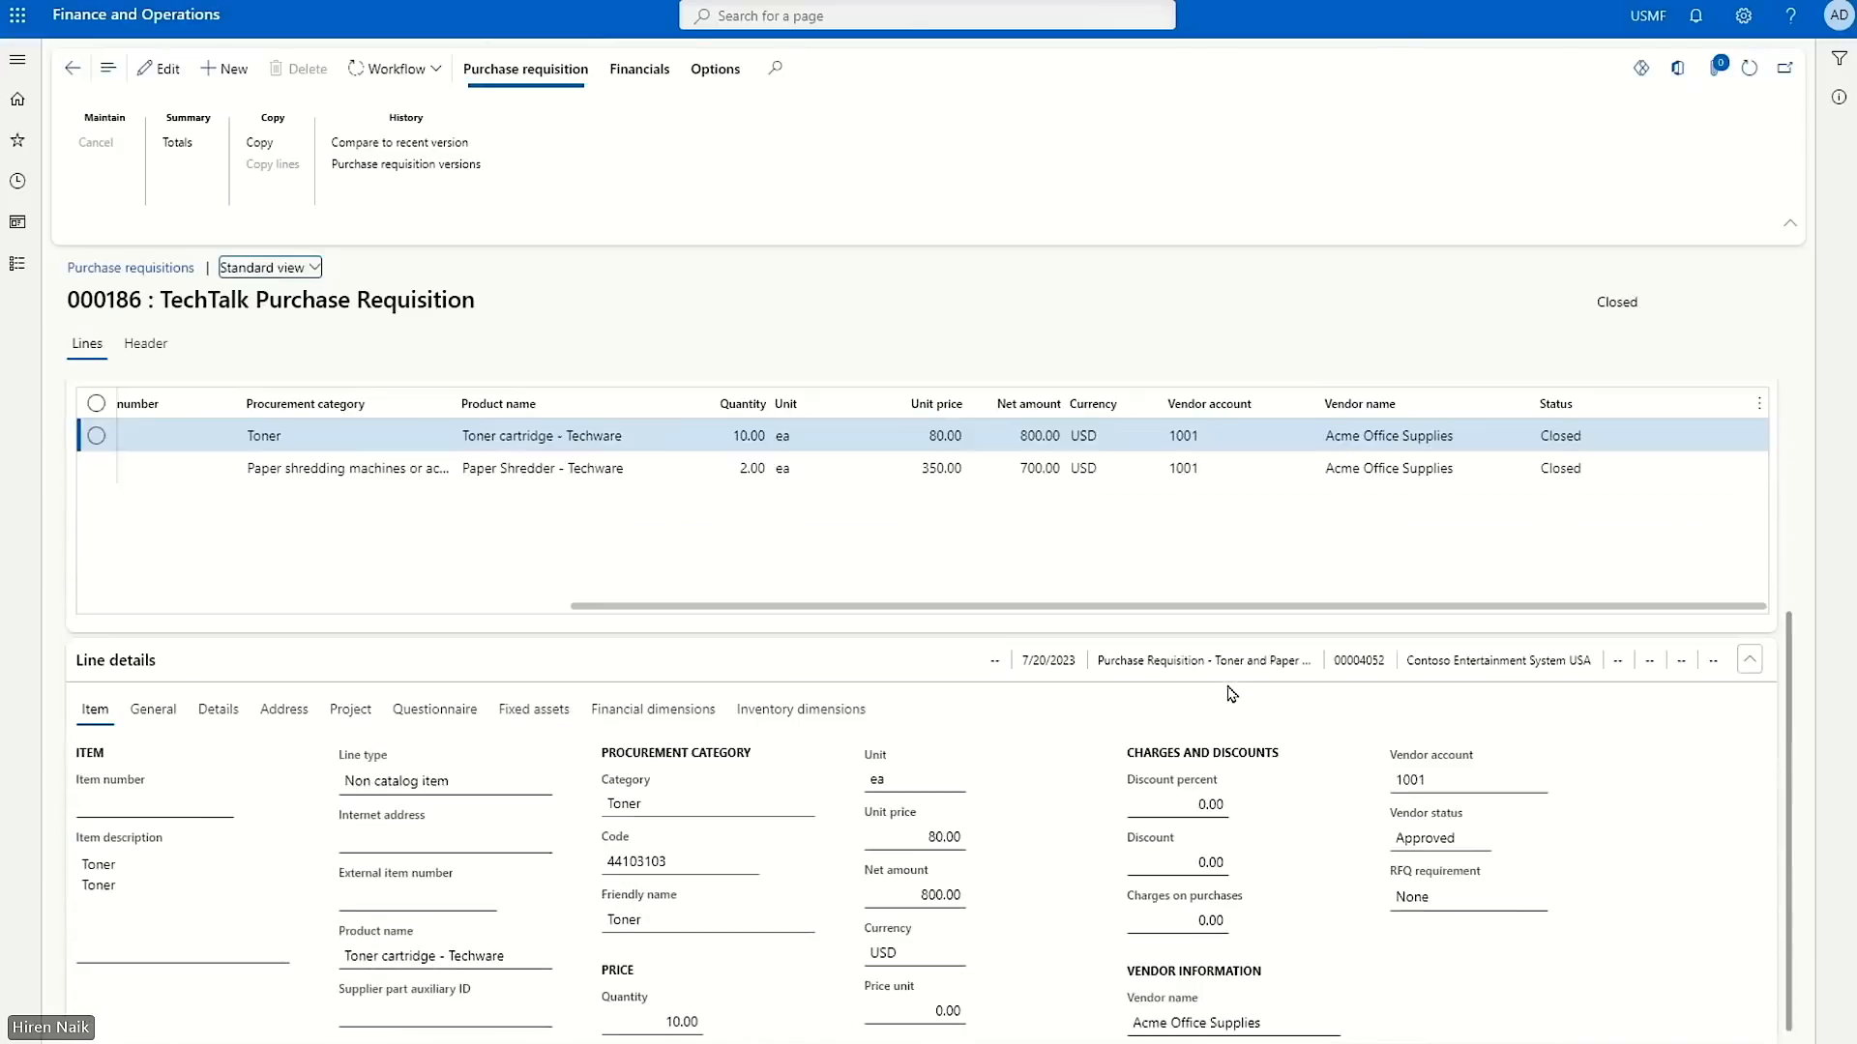
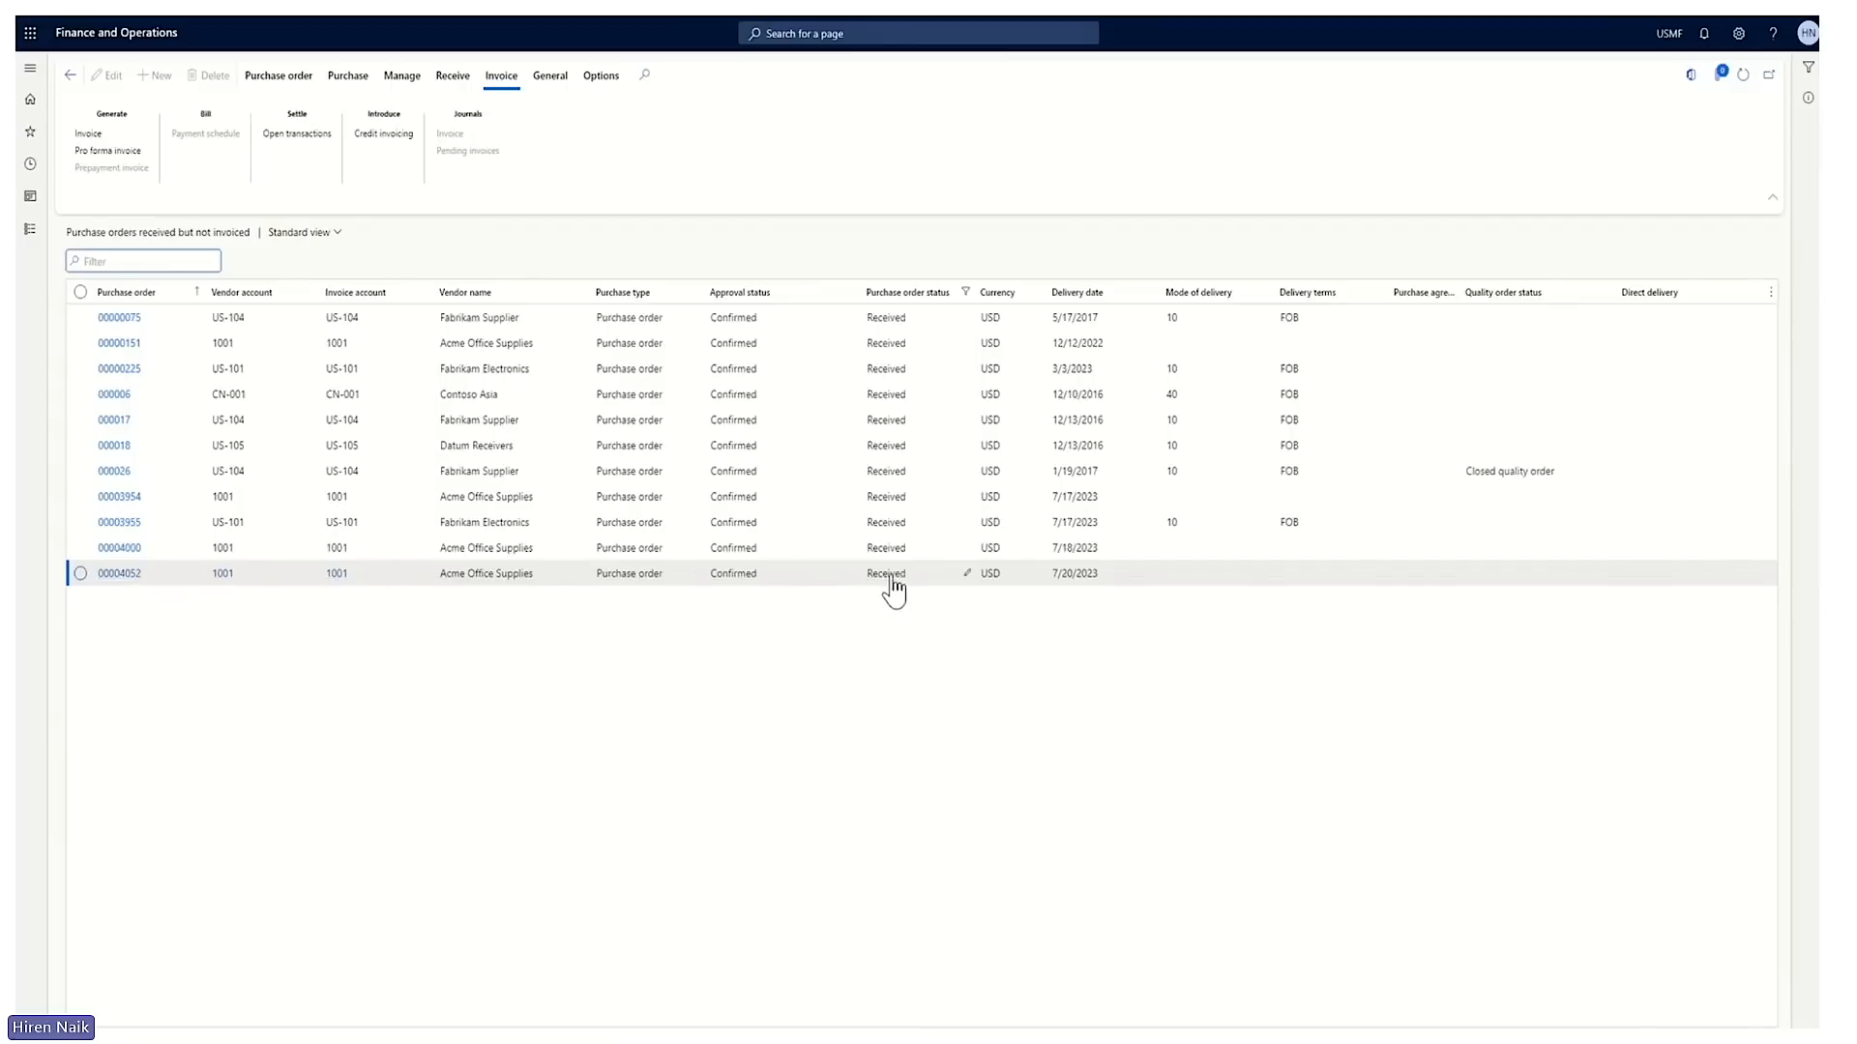
# Step: Open the received Acme Office Supplies purchase order dated 7/20/2023, examine its lines' general and setup details, and return to the list
pyautogui.click(81, 576)
pyautogui.click(111, 576)
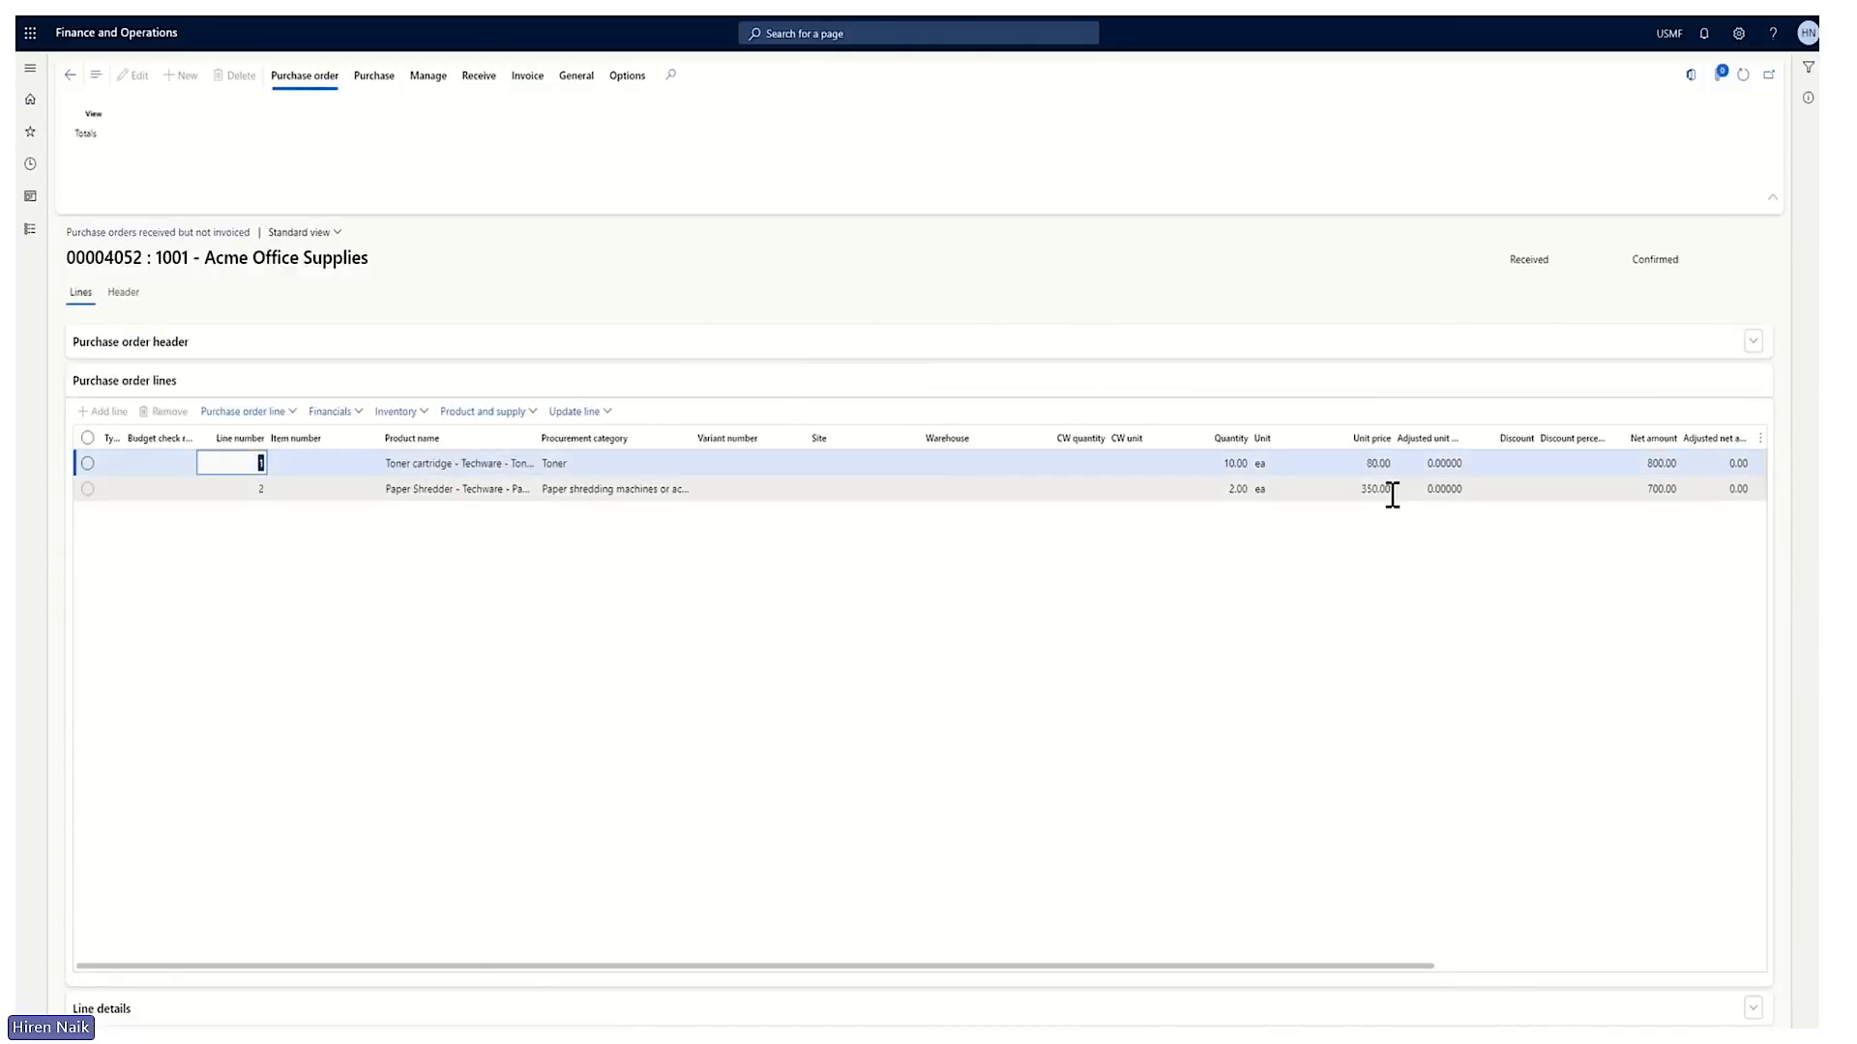
pyautogui.click(566, 1010)
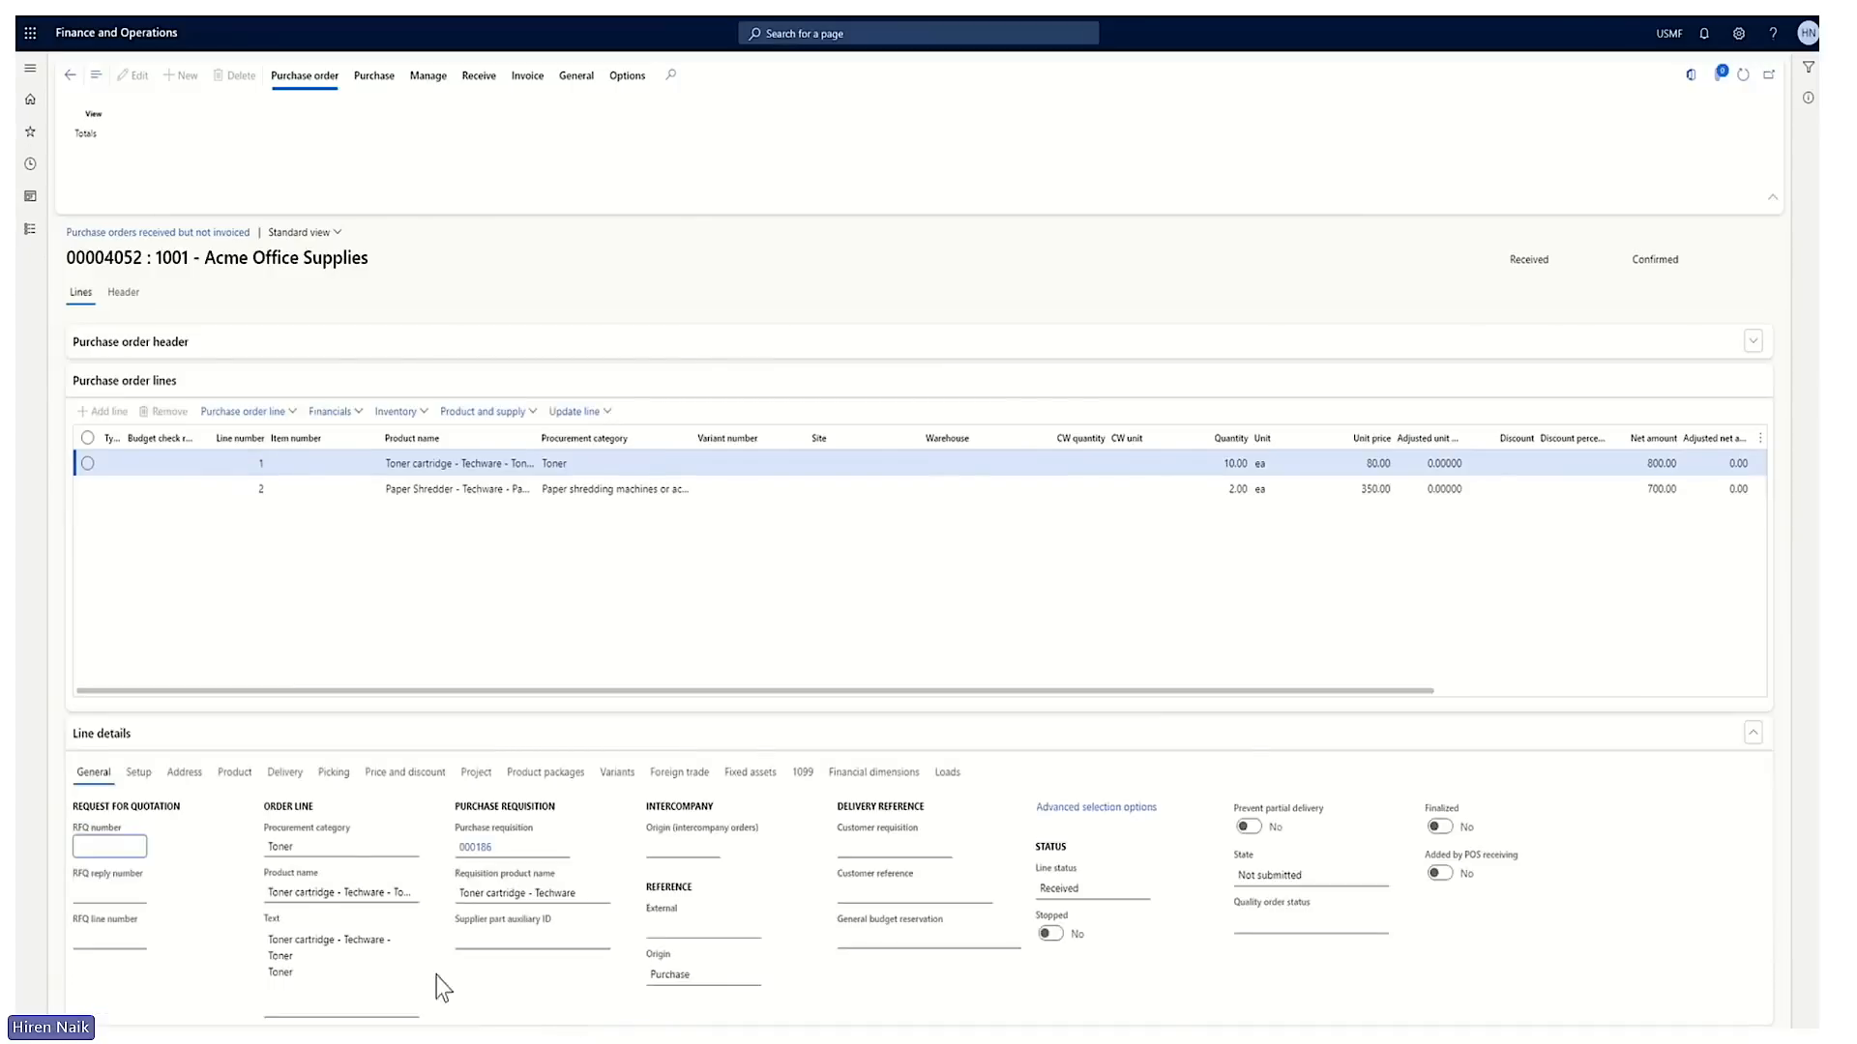
pyautogui.click(139, 774)
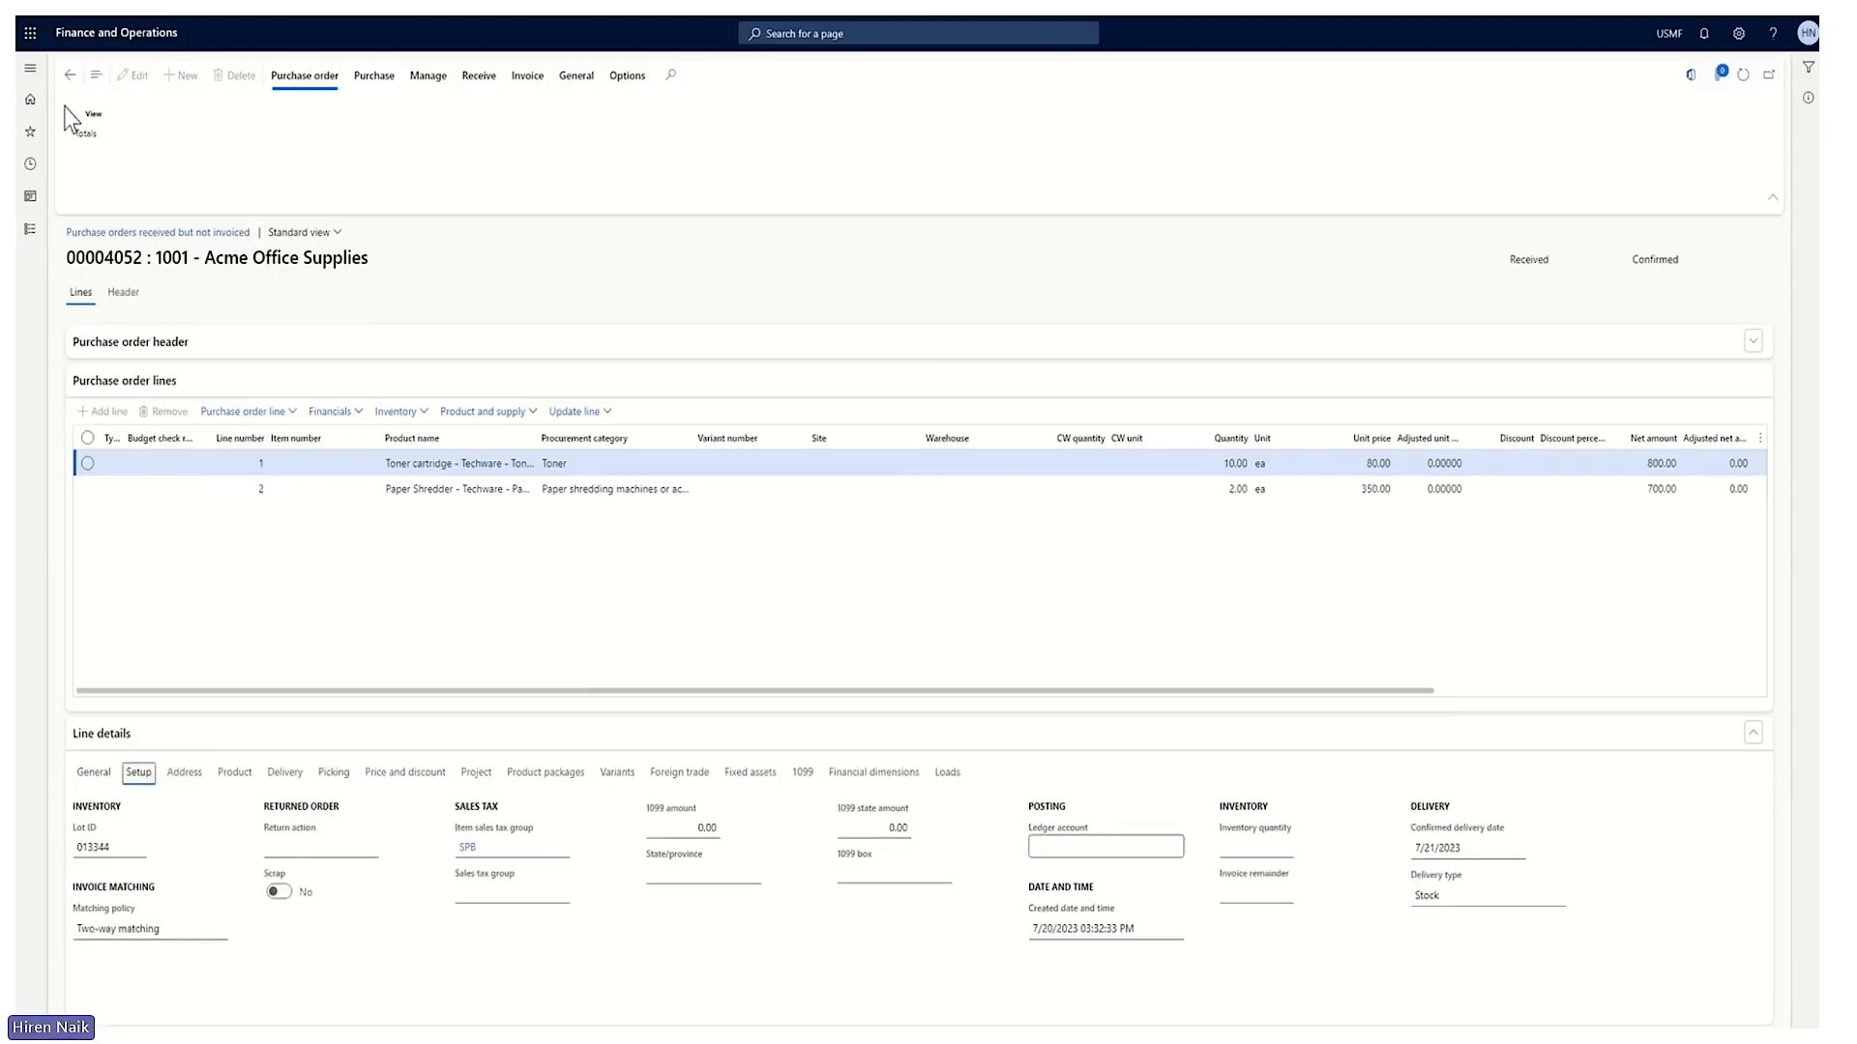
pyautogui.click(70, 75)
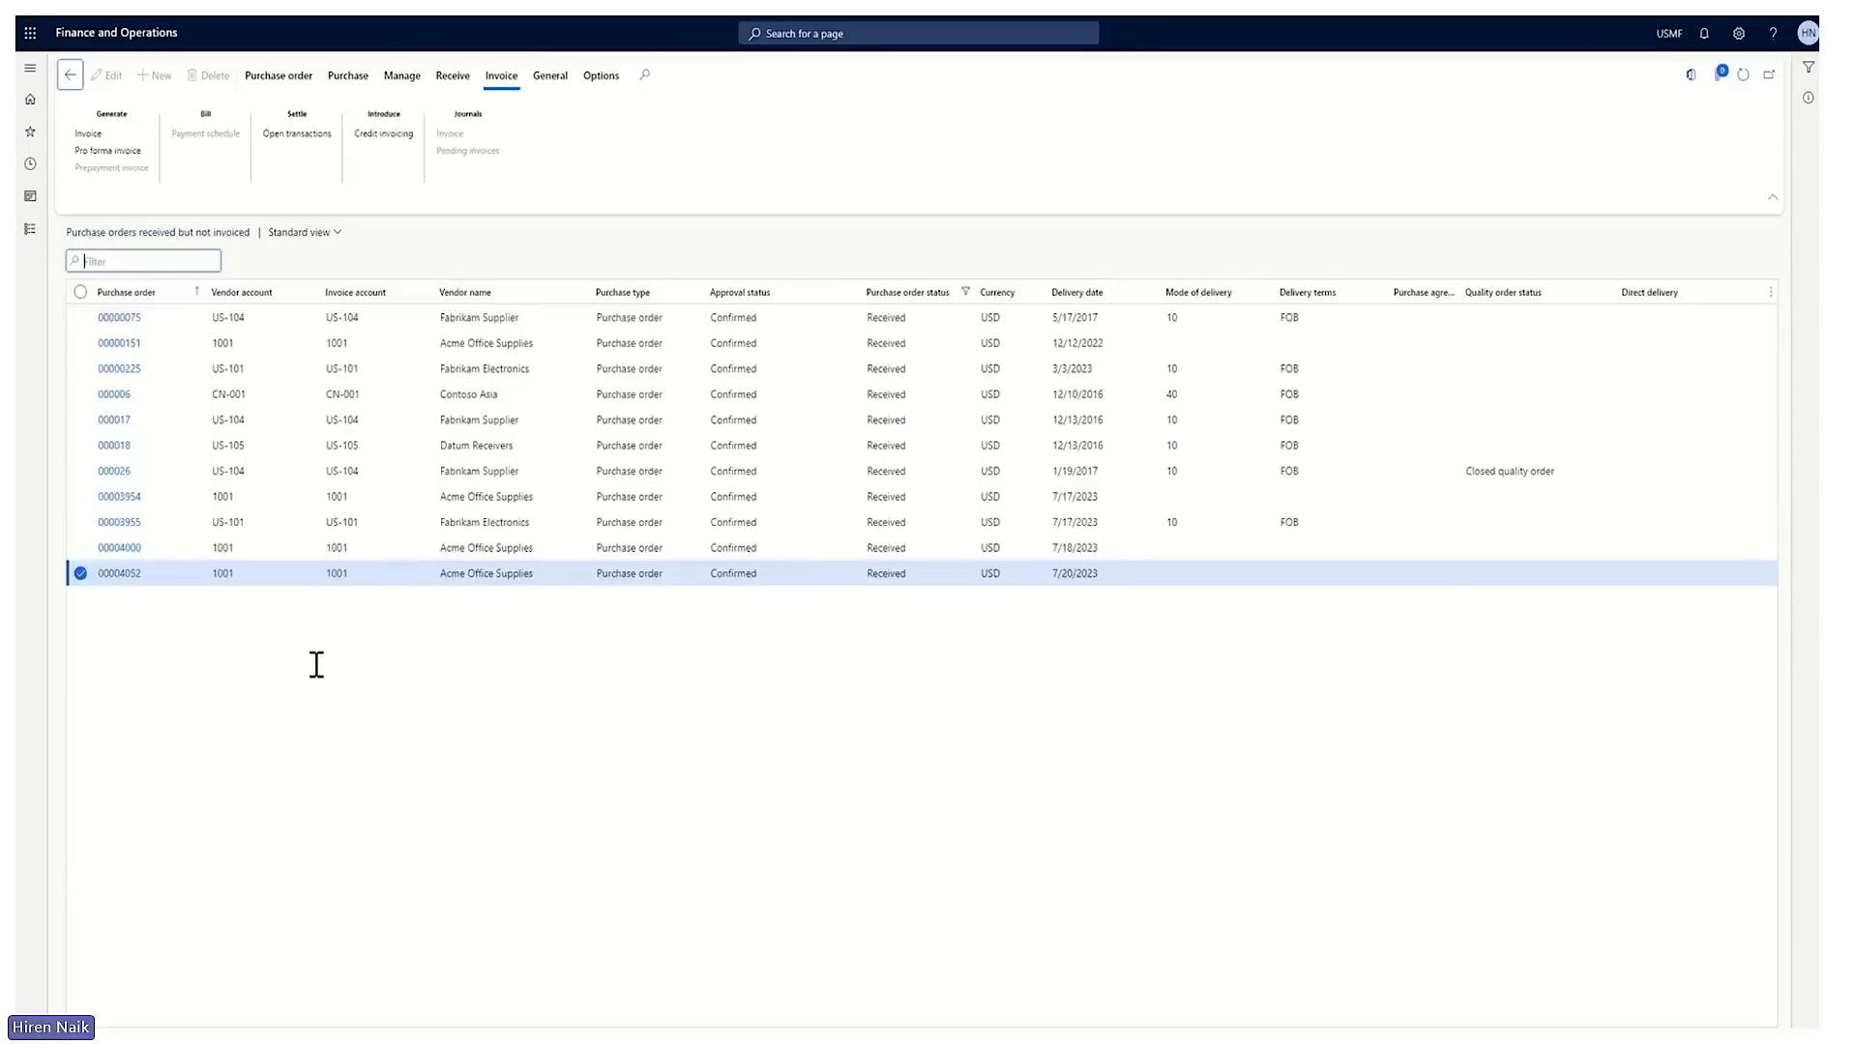
# Step: Generate a vendor invoice from the Acme Office Supplies purchase order with delivery date 7/20/2023
pyautogui.click(80, 574)
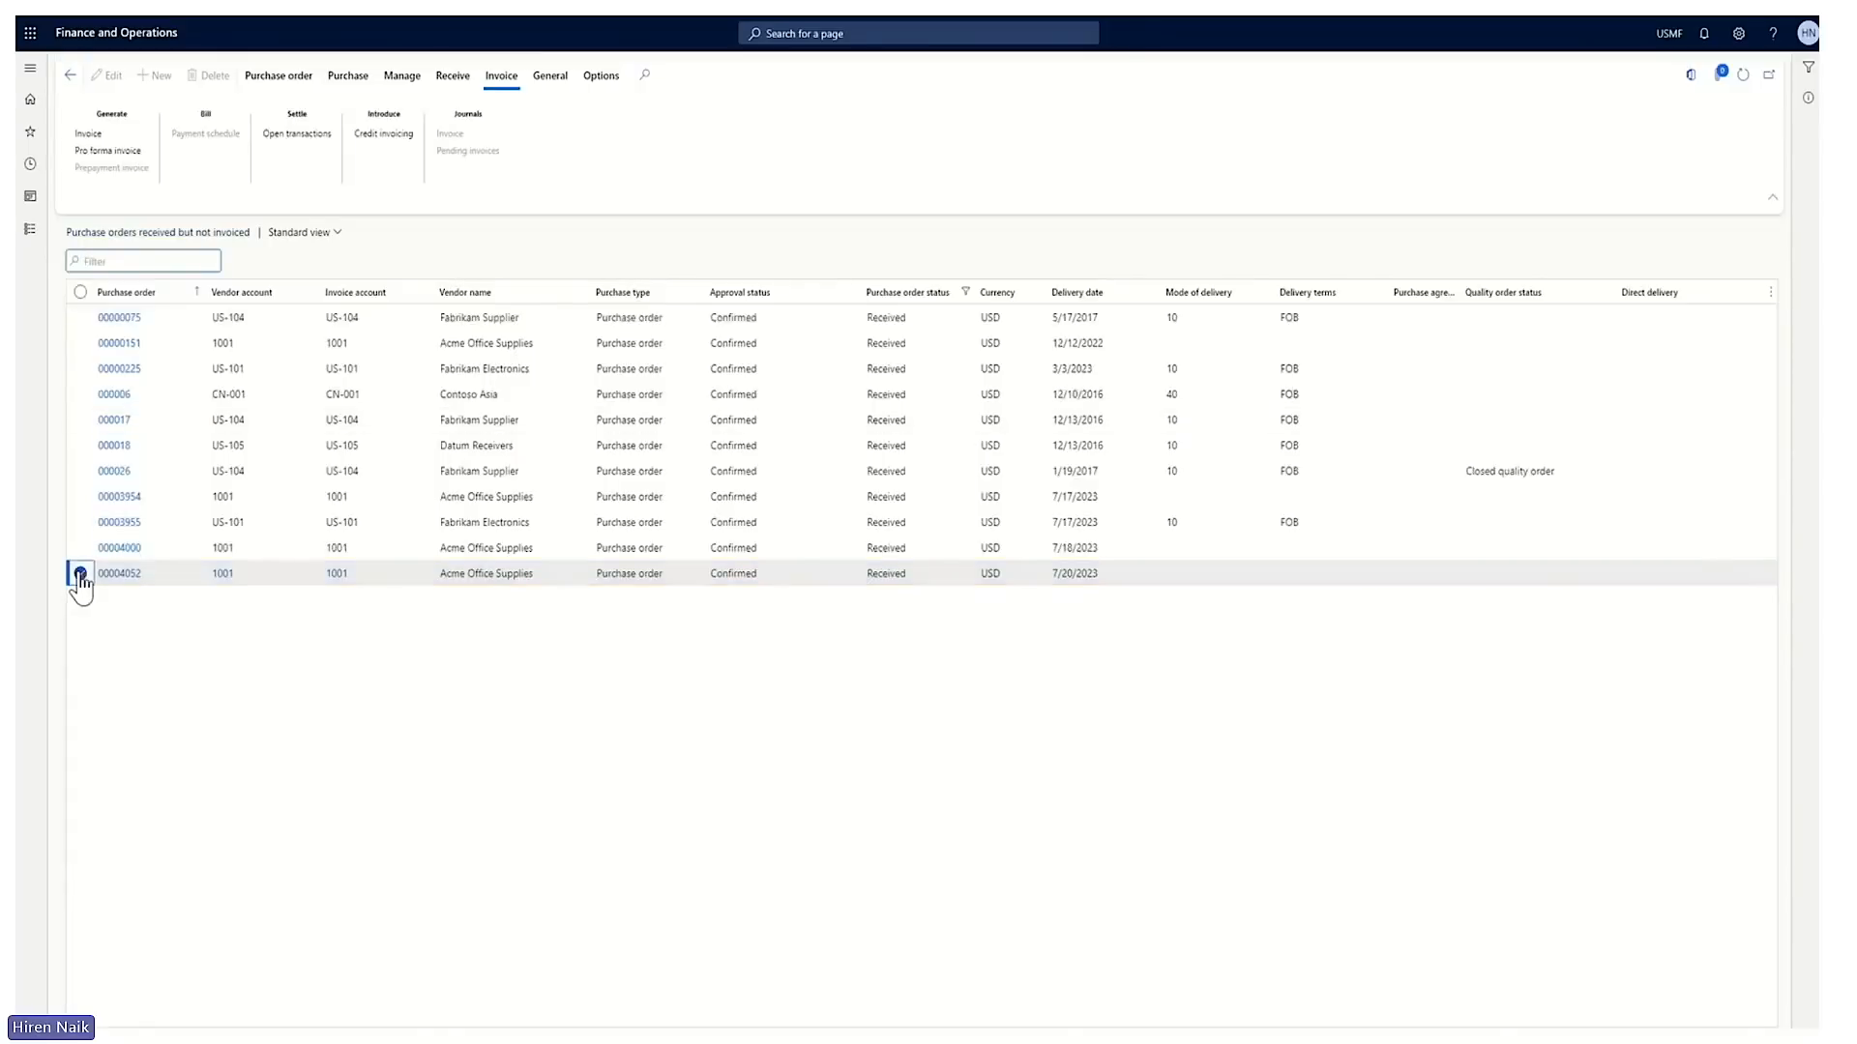
pyautogui.click(119, 139)
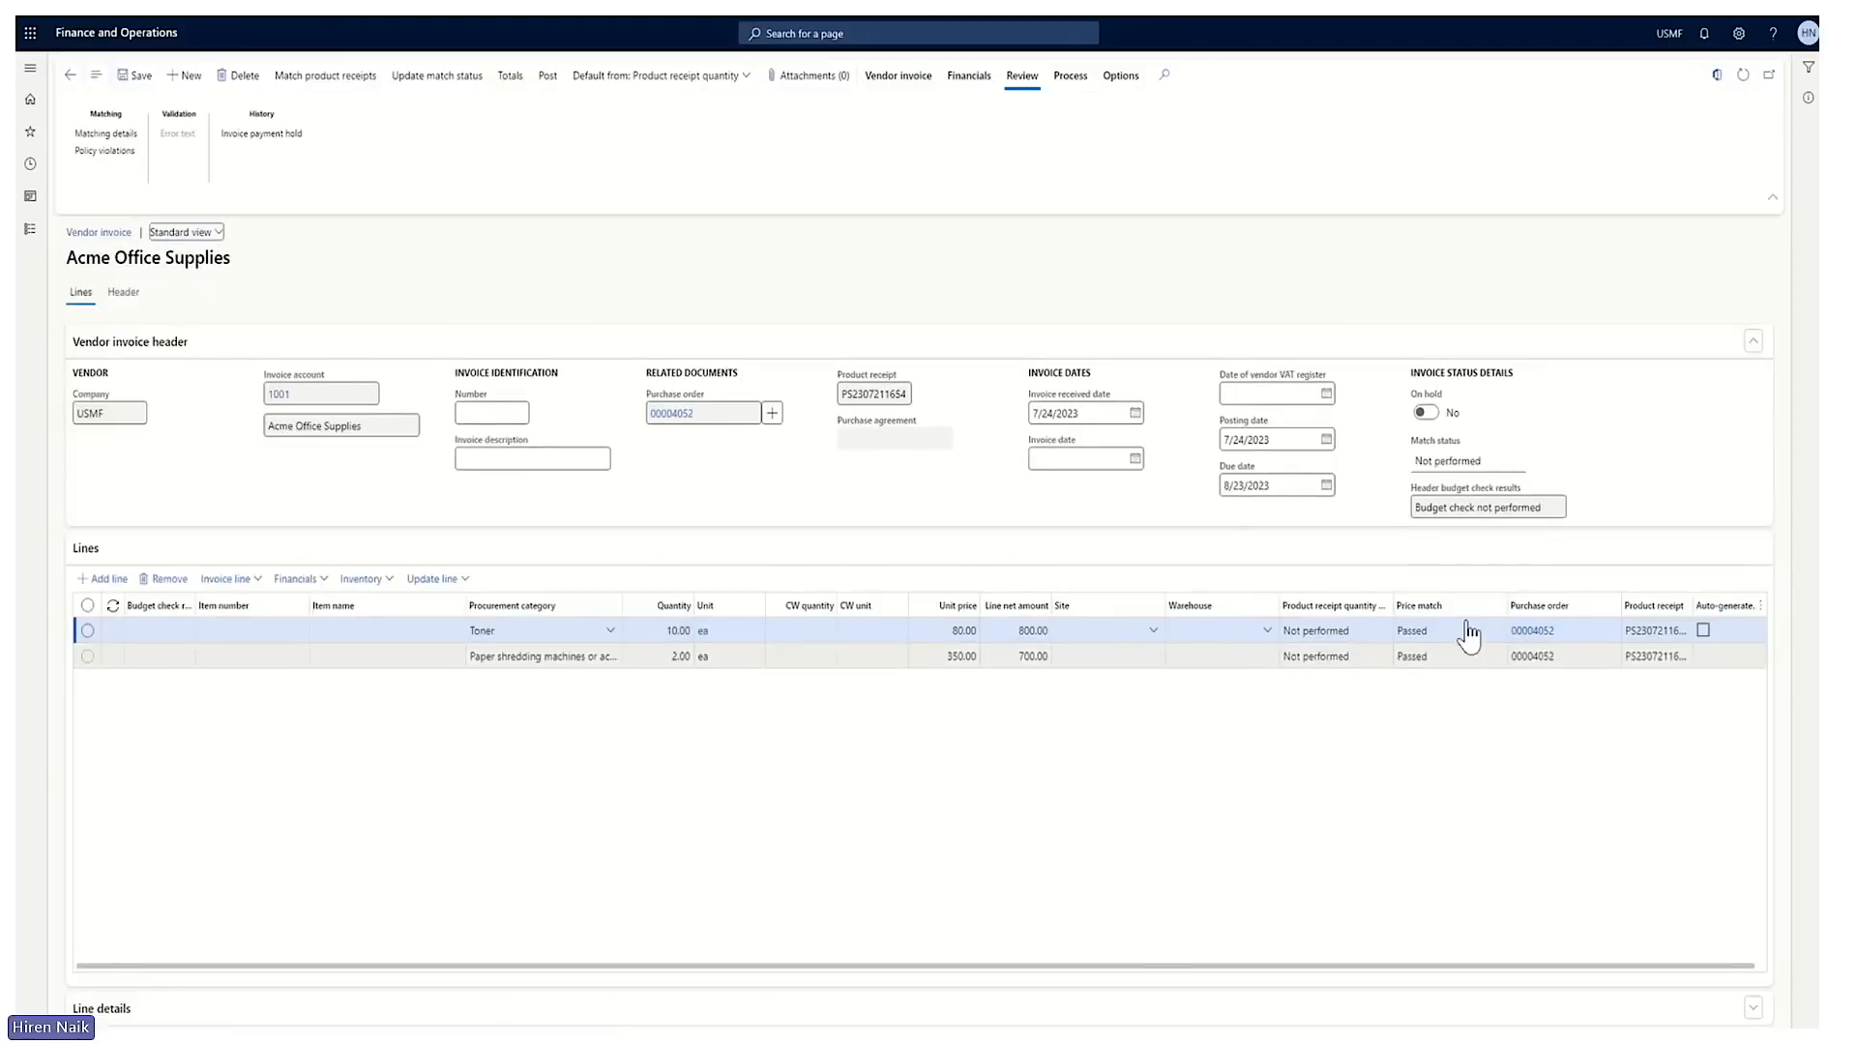
# Step: Fill in the vendor invoice header with the invoice number, a description citing the purchase order number, and invoice date 7/24/2023
pyautogui.click(479, 412)
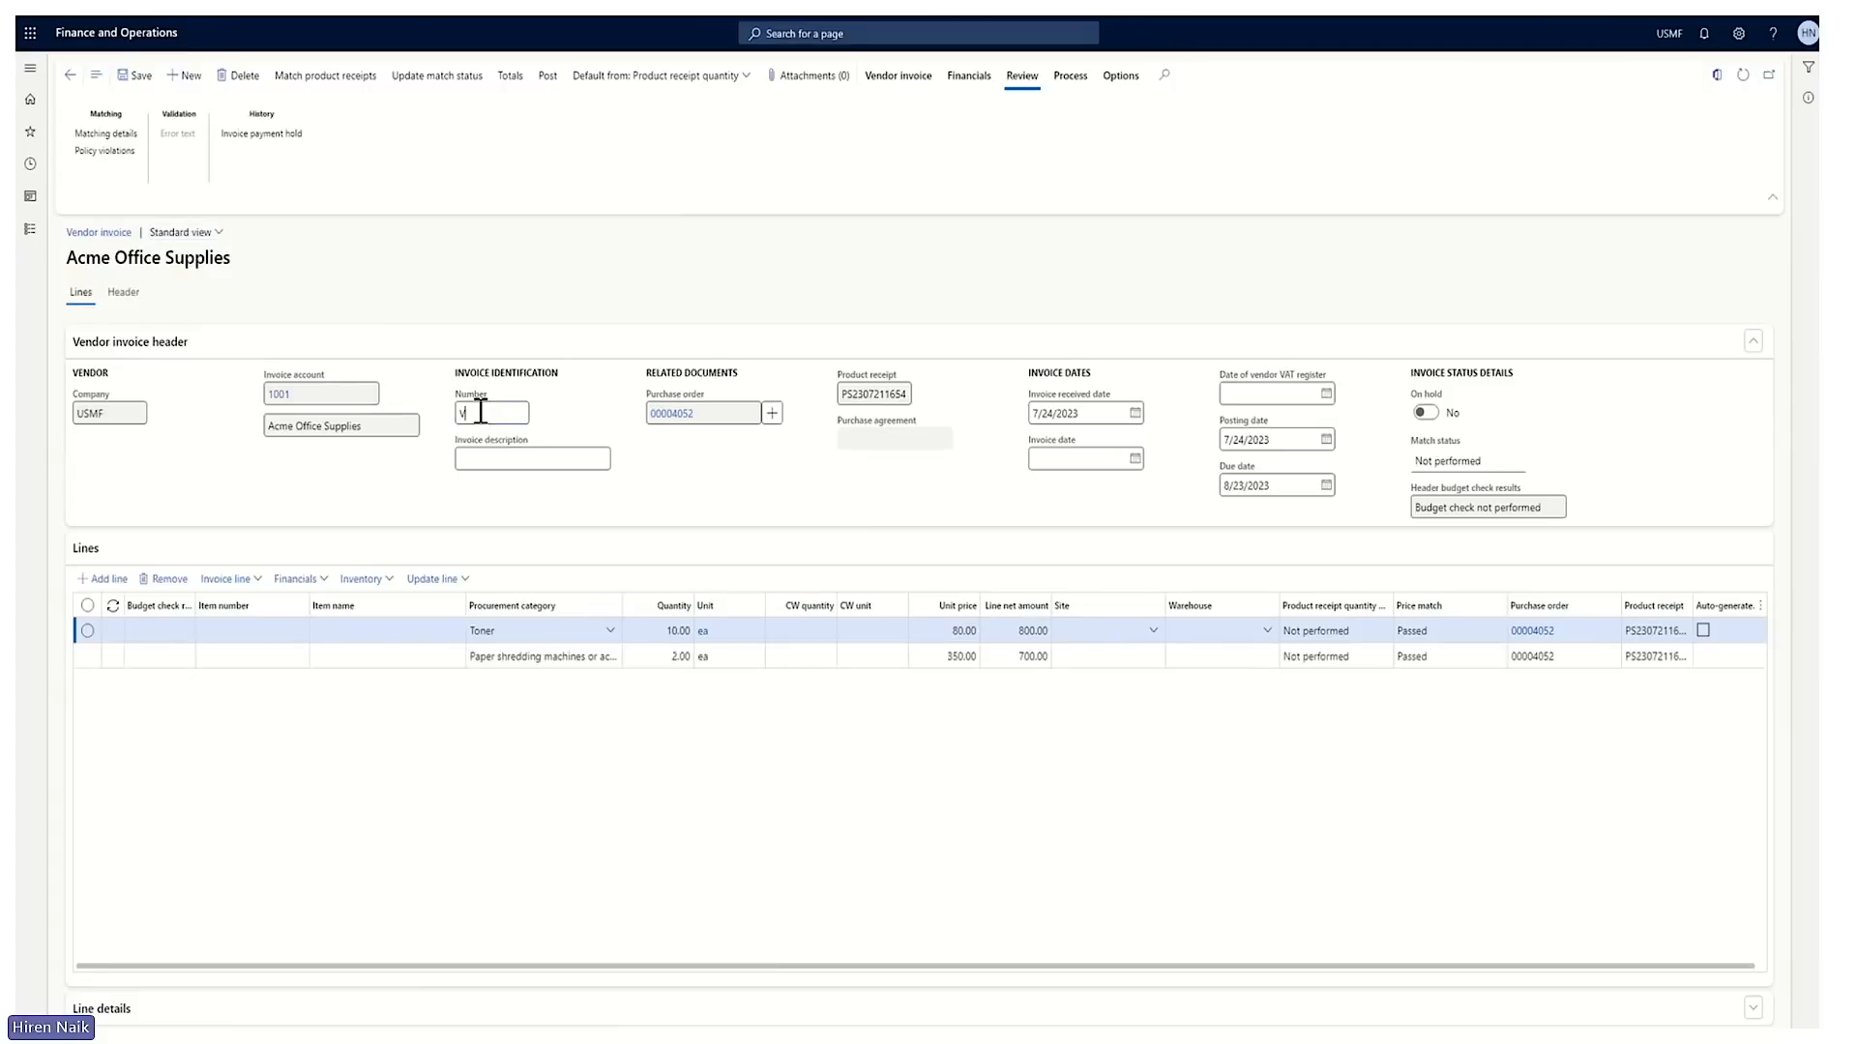
pyautogui.write('VI 4052')
pyautogui.click(470, 414)
pyautogui.press('BackSpace')
pyautogui.click(487, 460)
pyautogui.write('For')
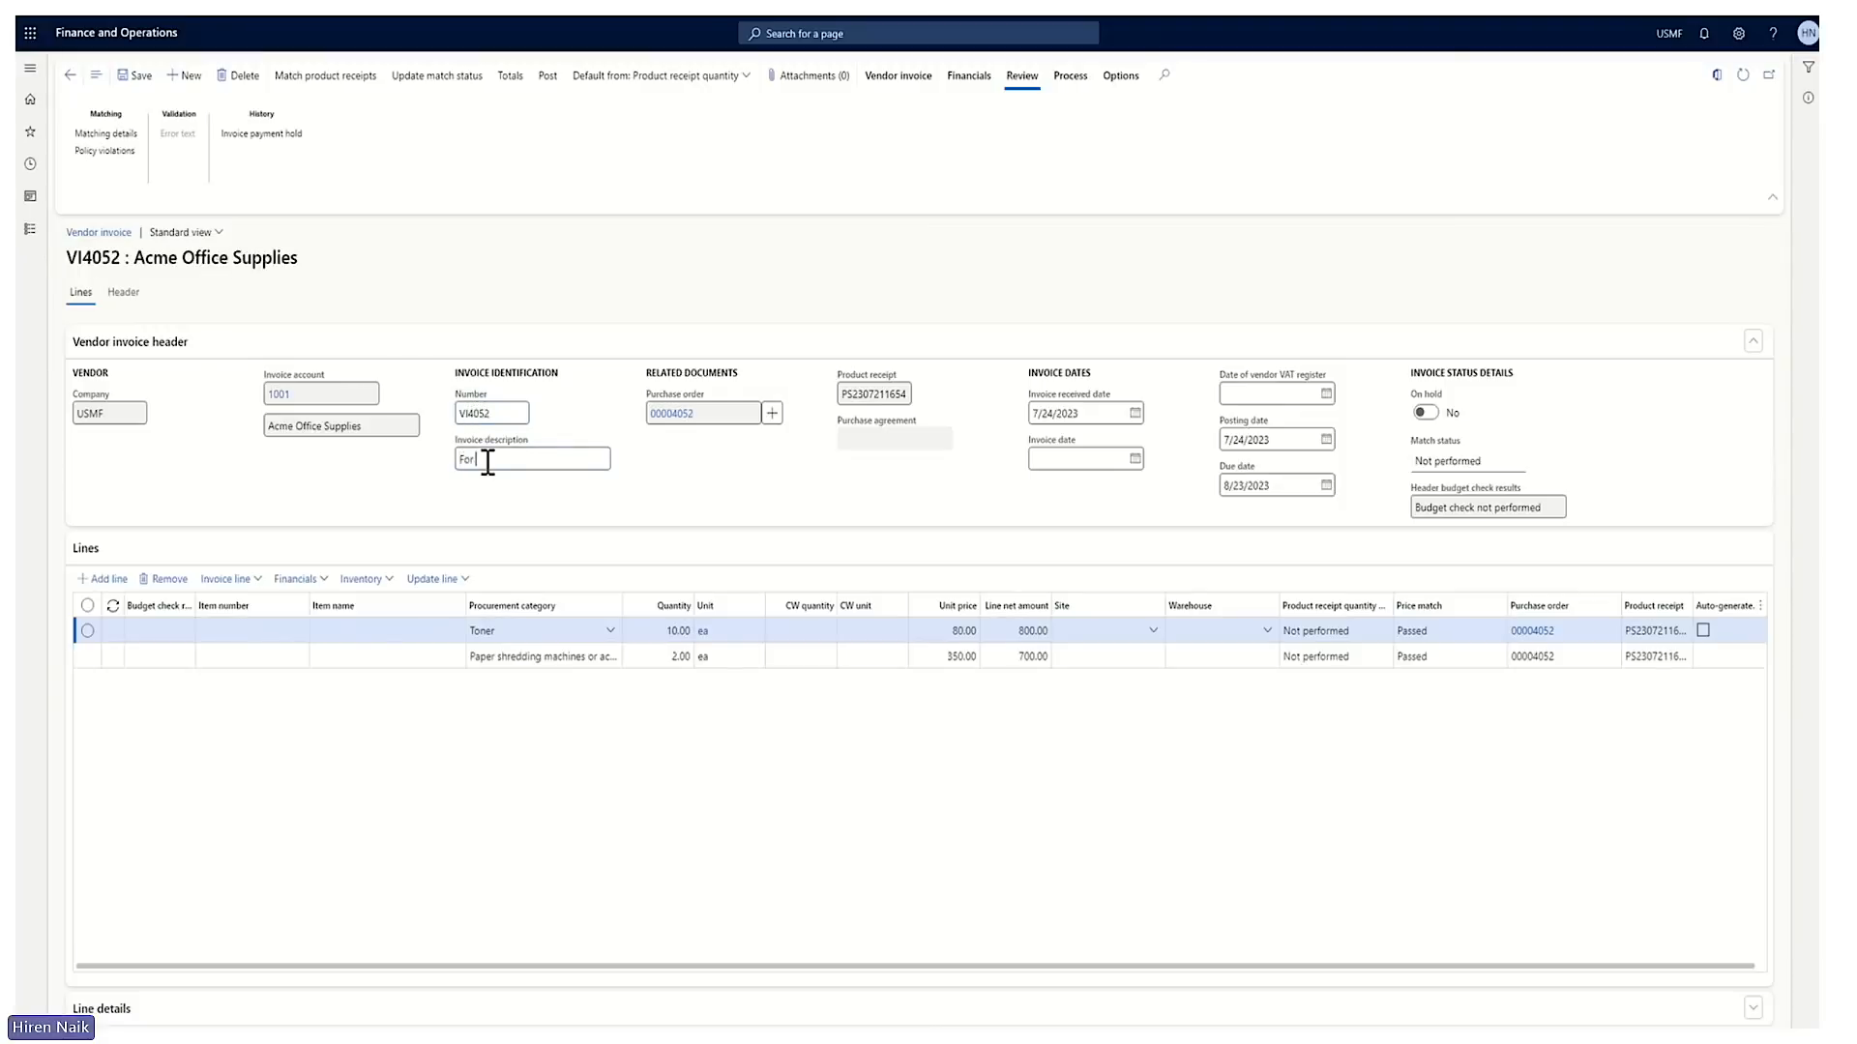
pyautogui.write(' PO 4052')
pyautogui.click(1135, 459)
pyautogui.click(1080, 665)
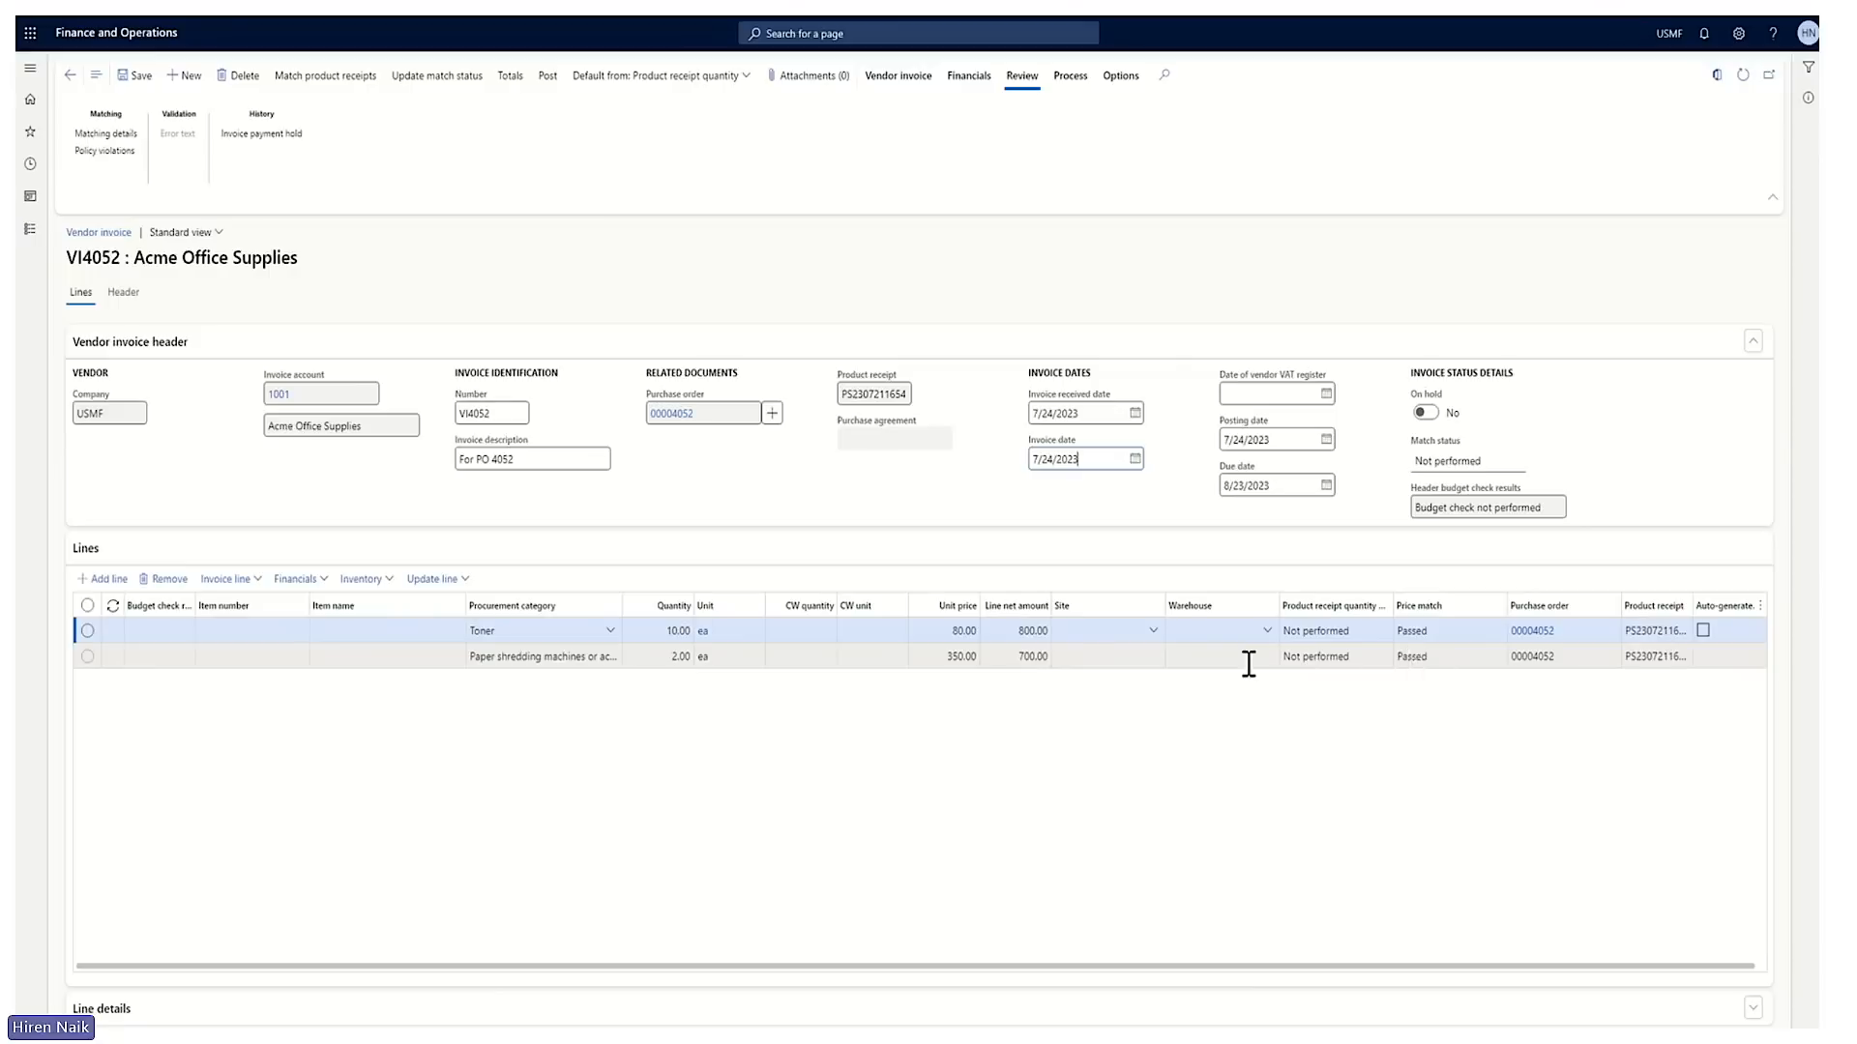
# Step: Set the Toner line's unit price to 100.00 and examine the line details and invoice matching details
pyautogui.click(964, 634)
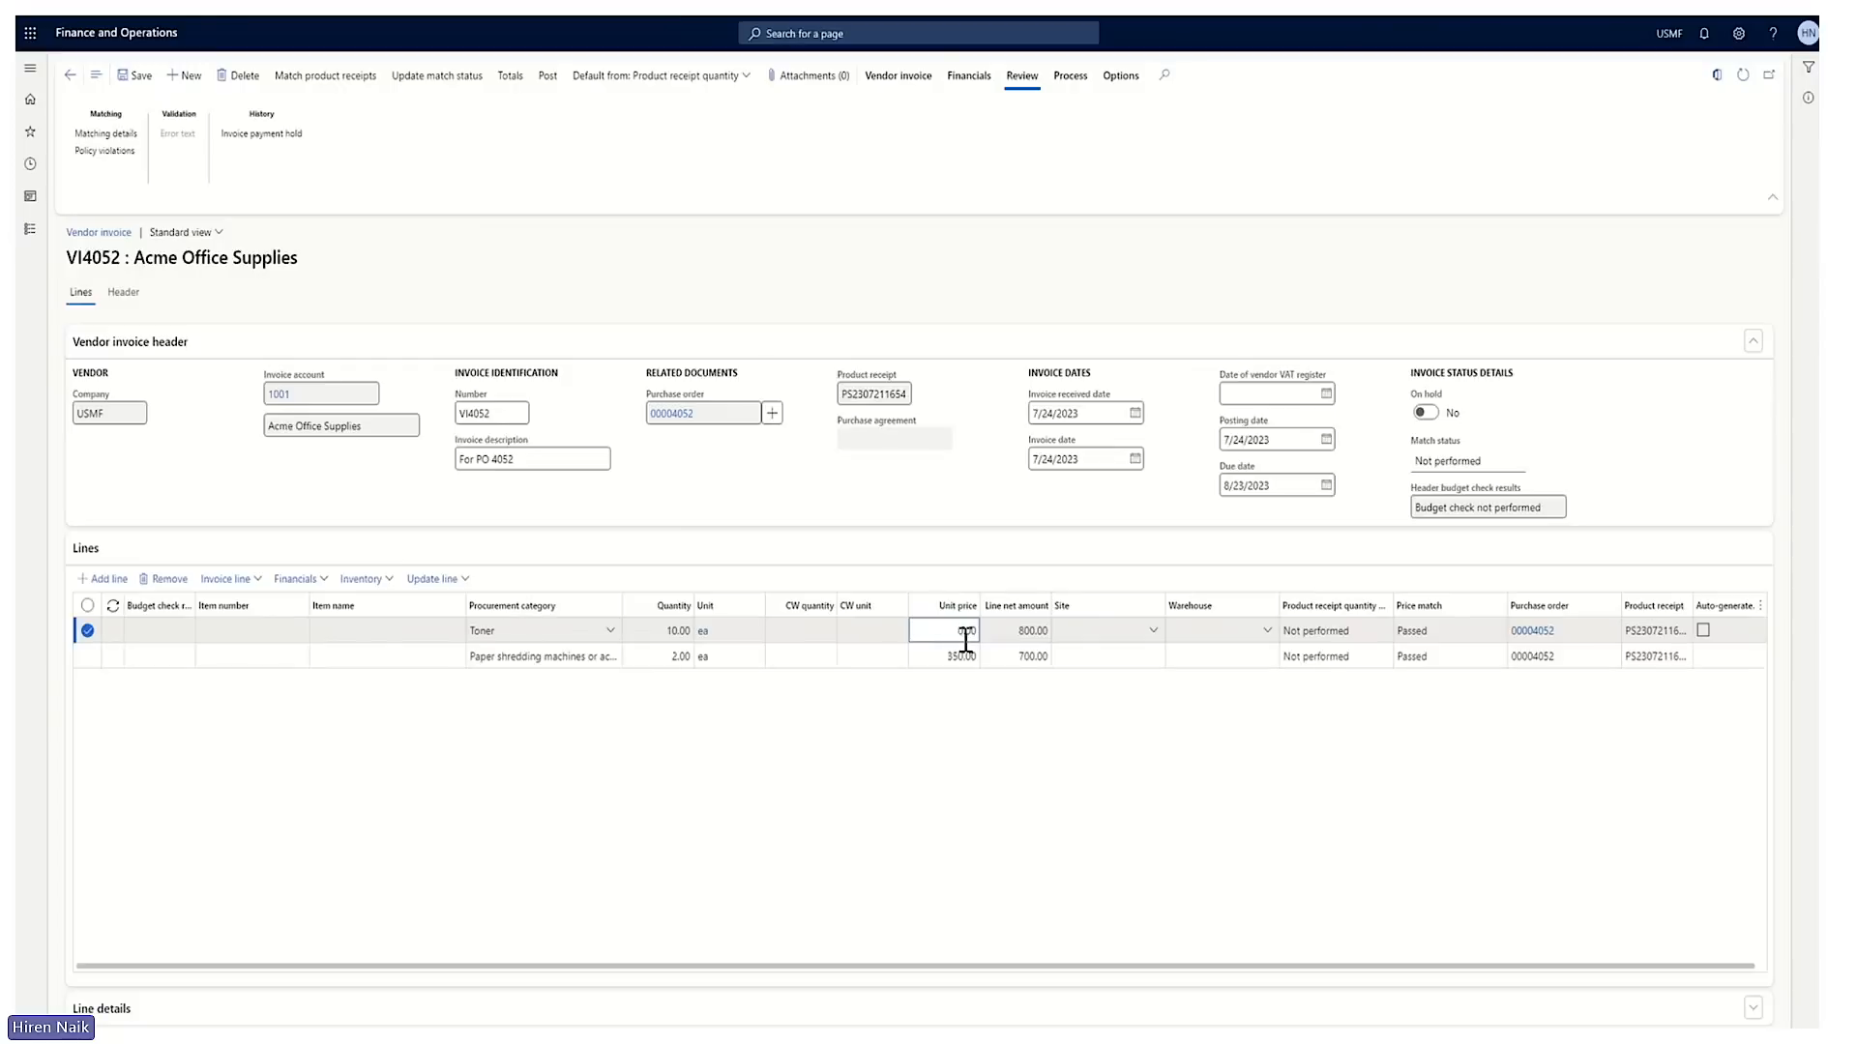
pyautogui.press('Tab')
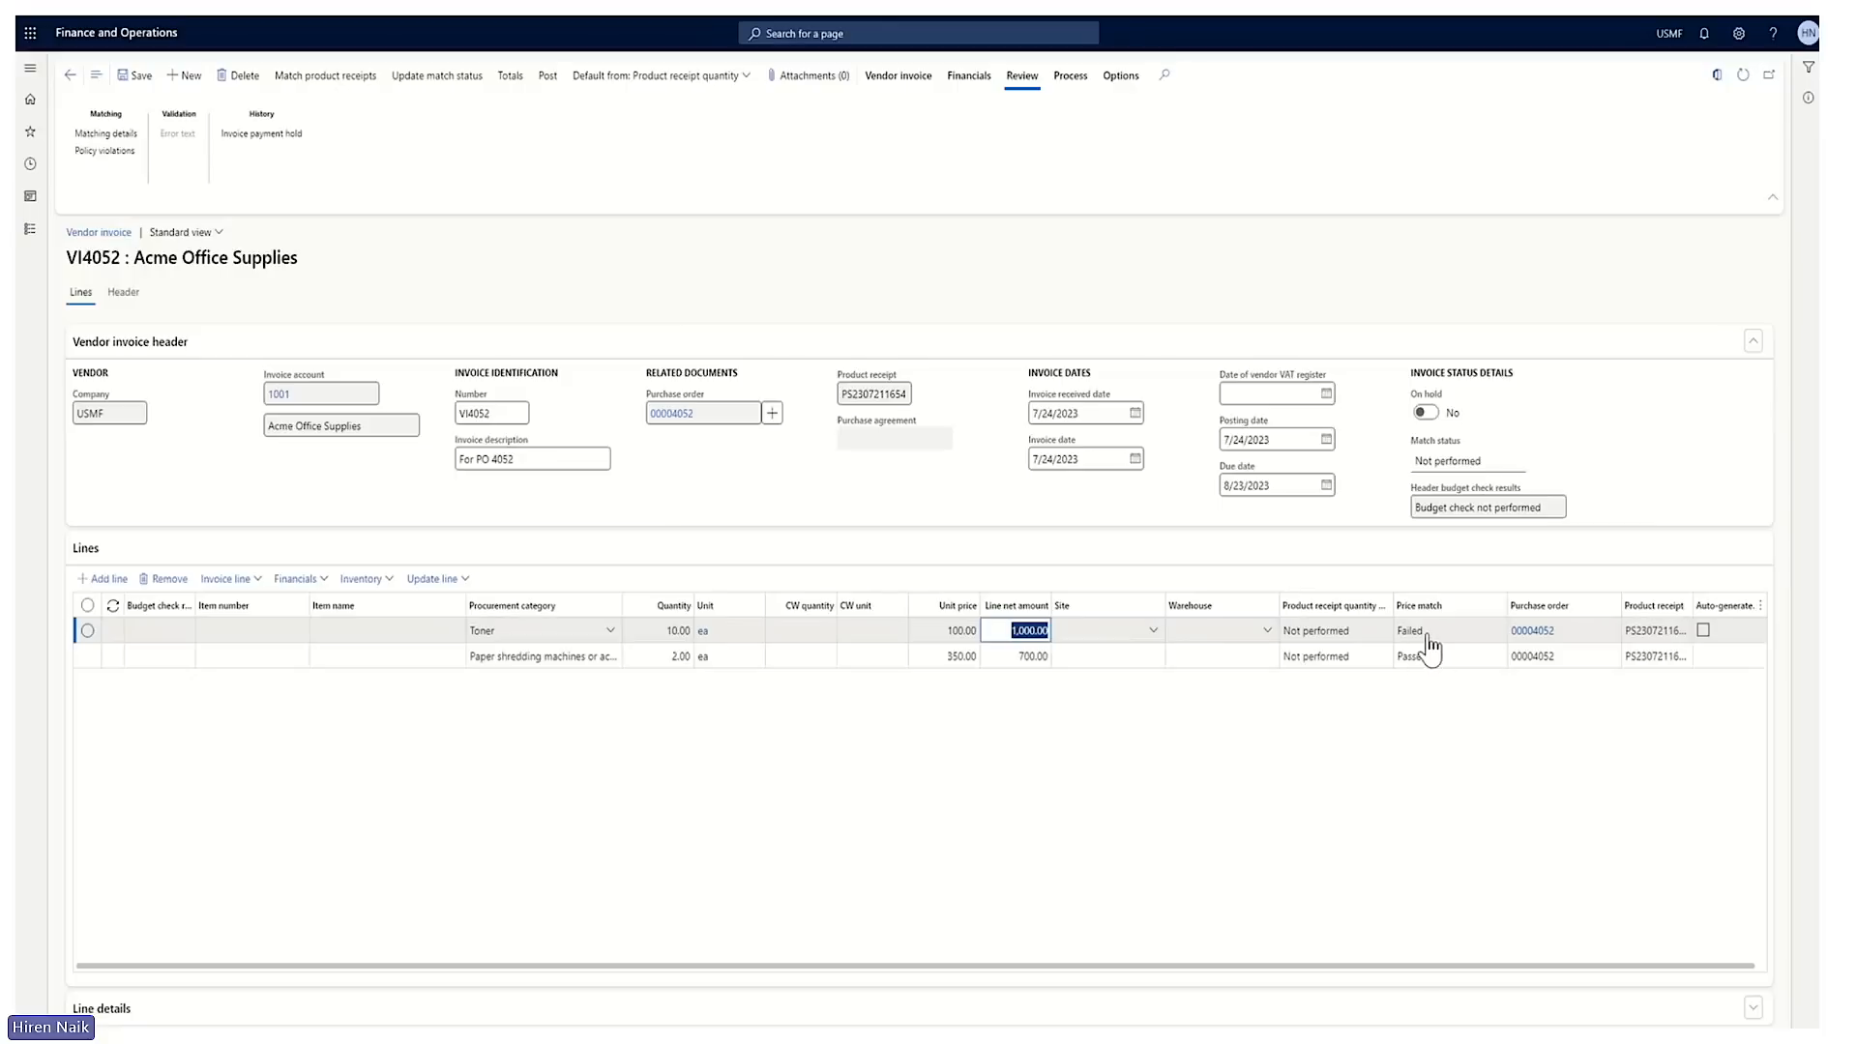
pyautogui.click(923, 1009)
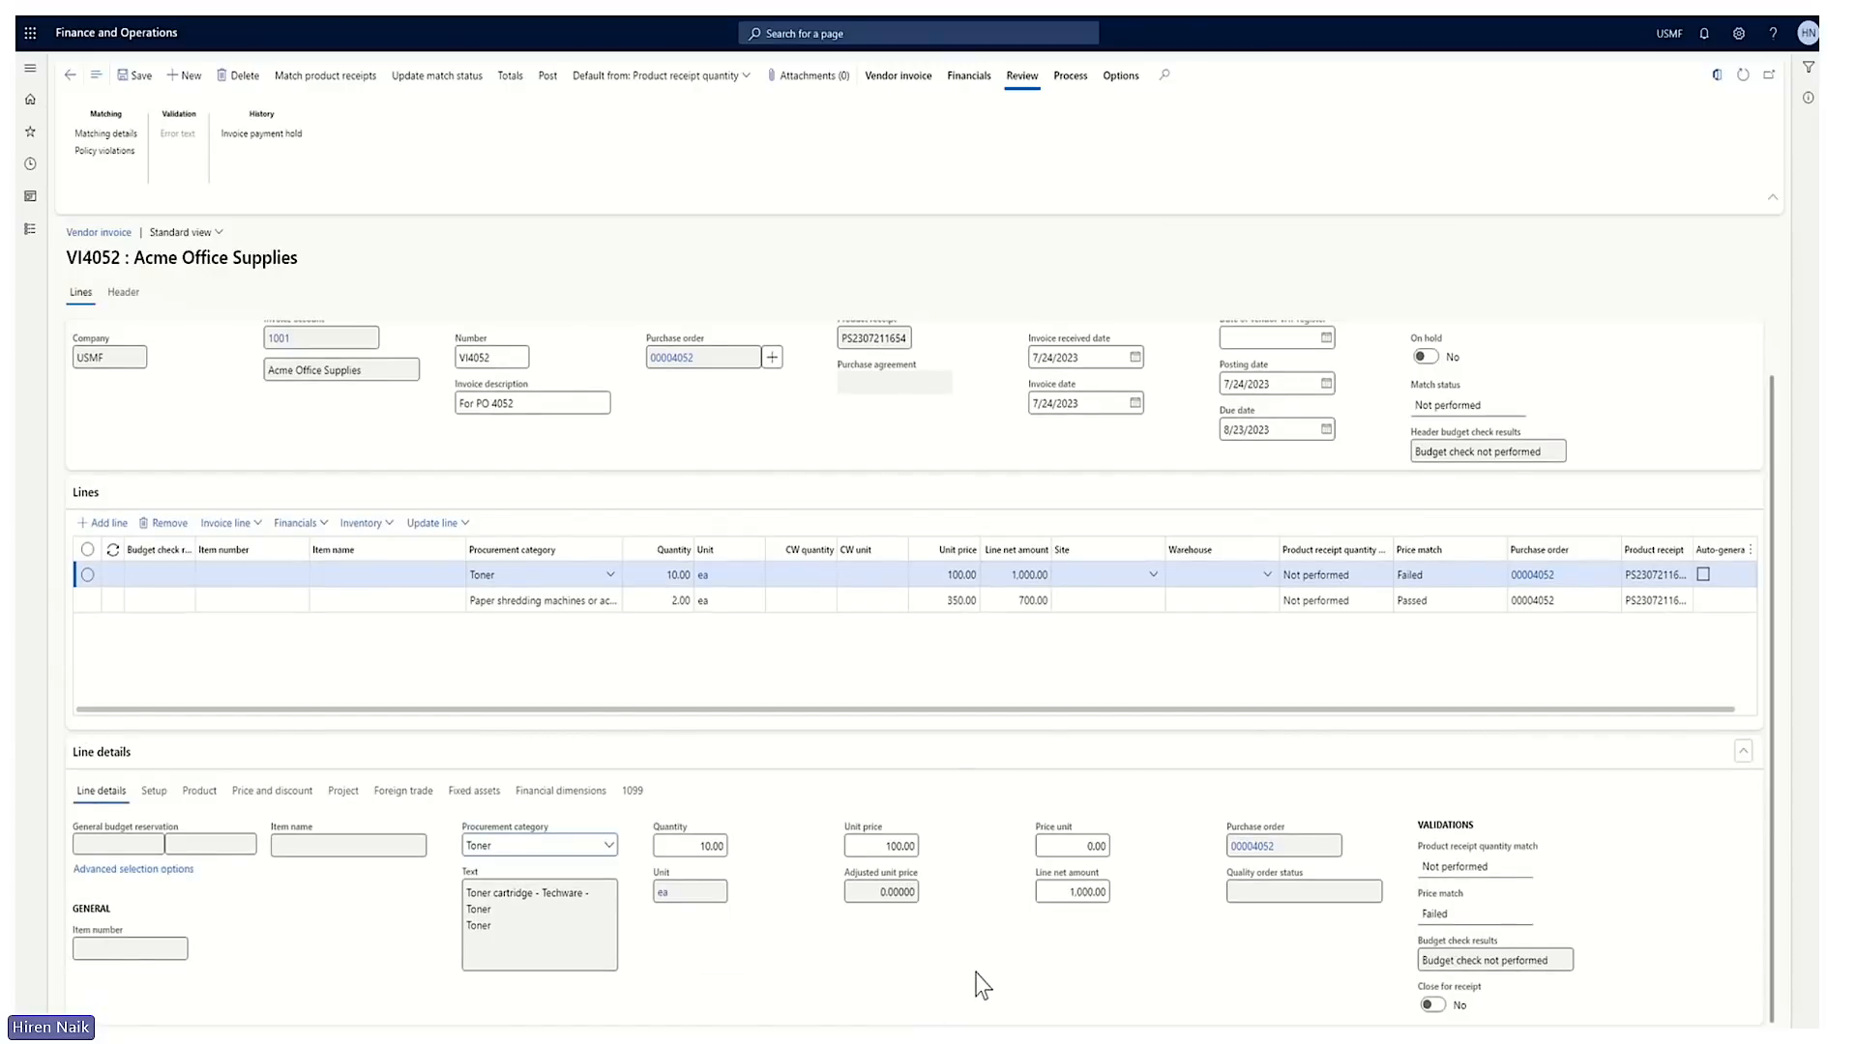
pyautogui.scroll(1, 982, 979)
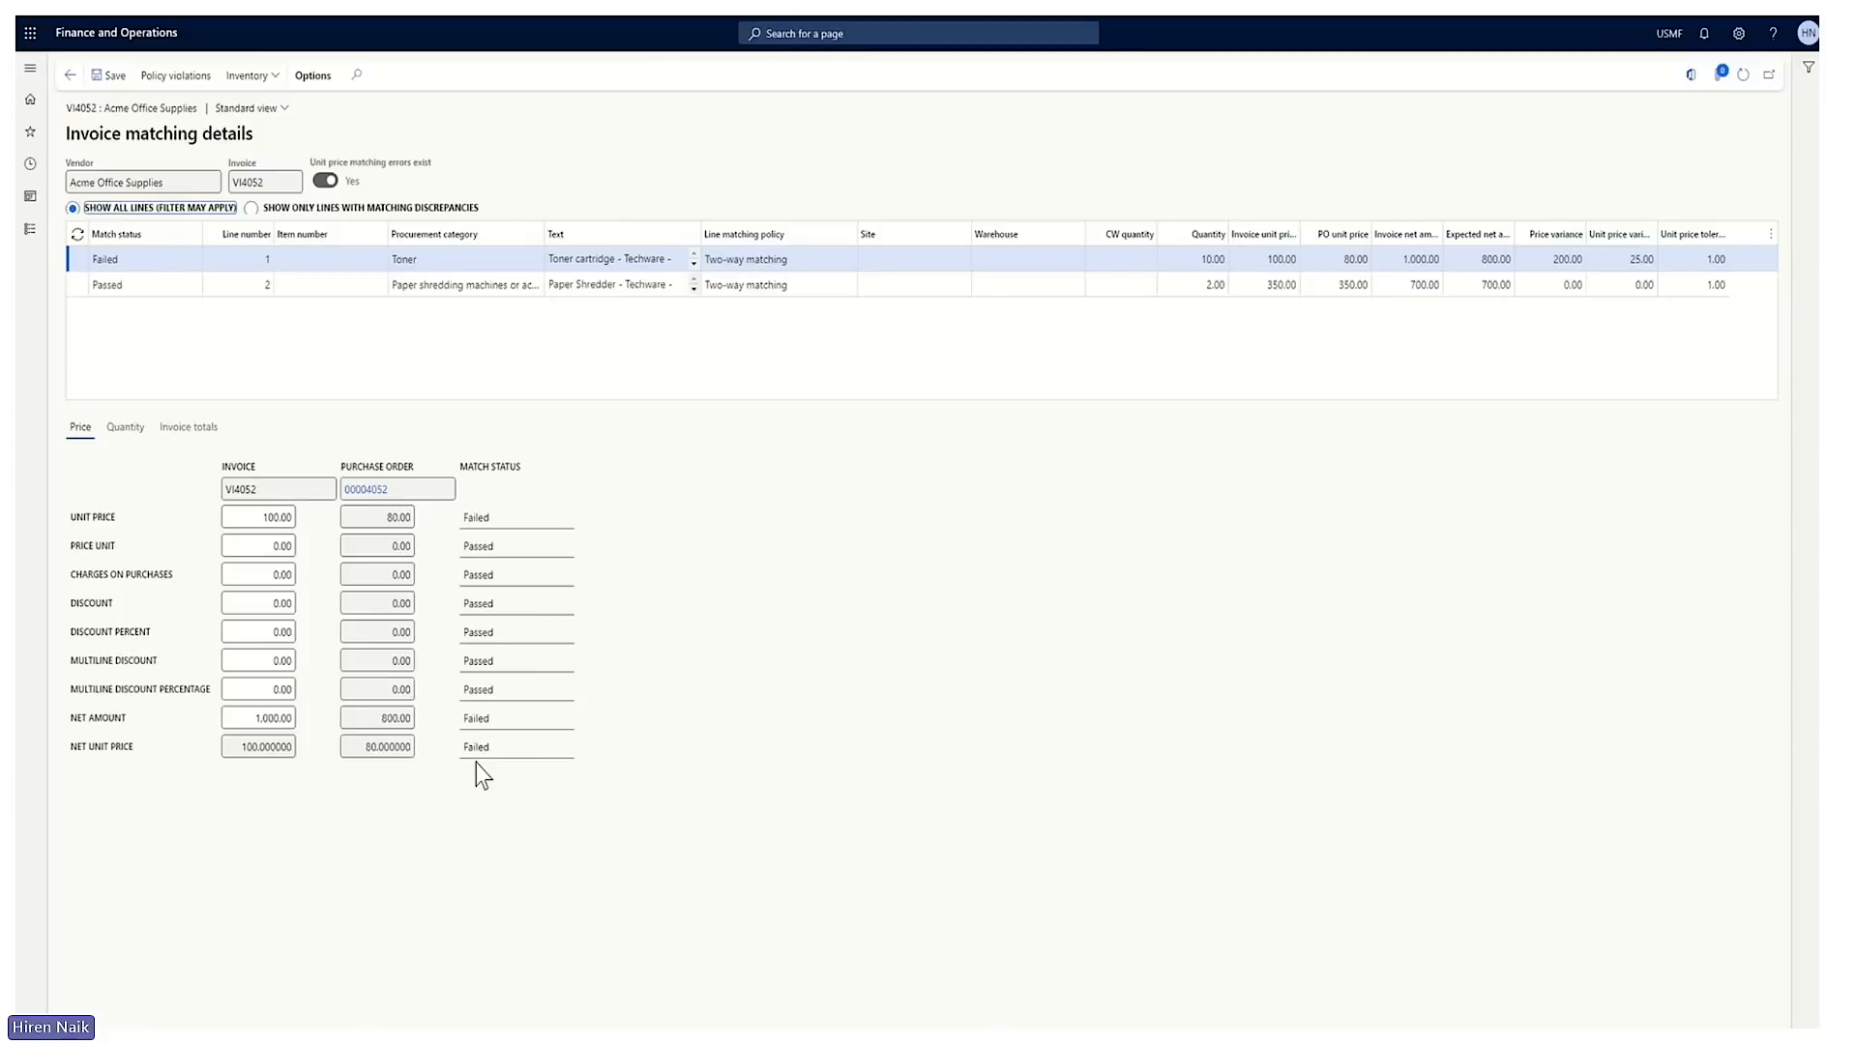
pyautogui.click(70, 77)
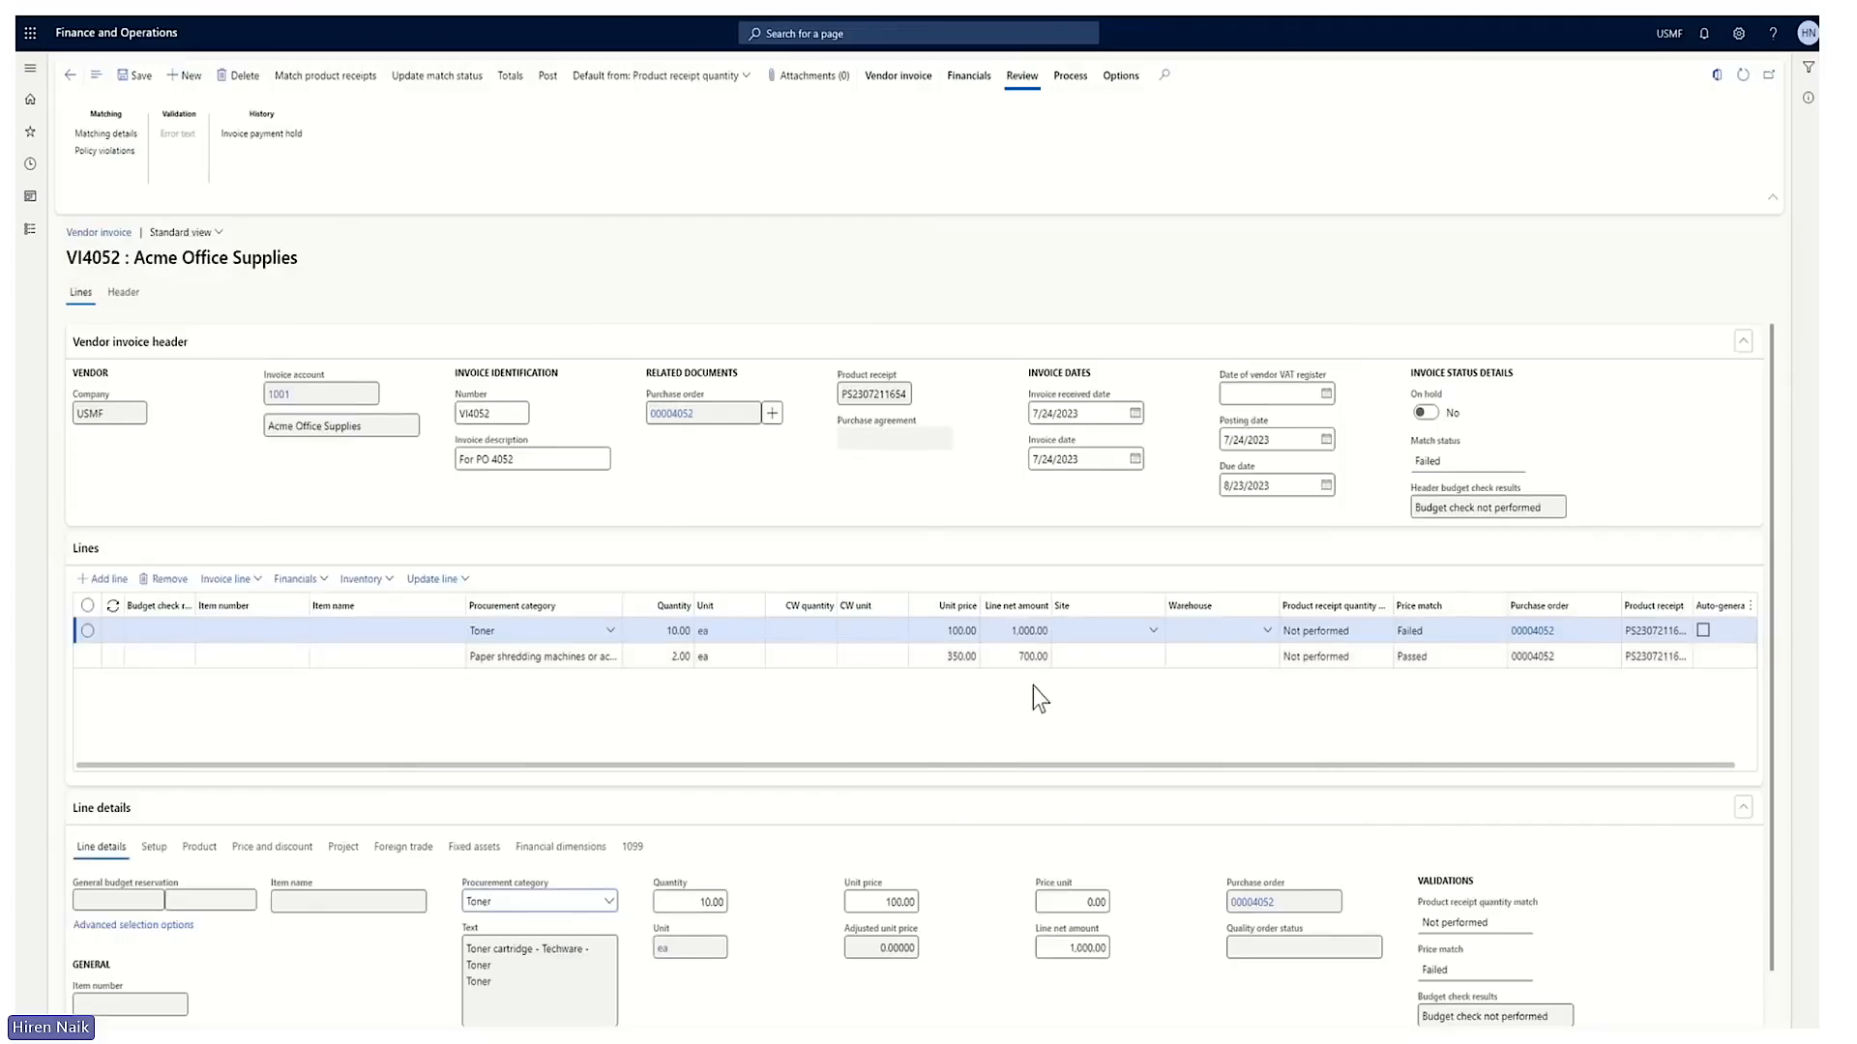
# Step: Set the Toner line's unit price to 80.00
pyautogui.click(957, 631)
pyautogui.press('BackSpace')
pyautogui.press('BackSpace')
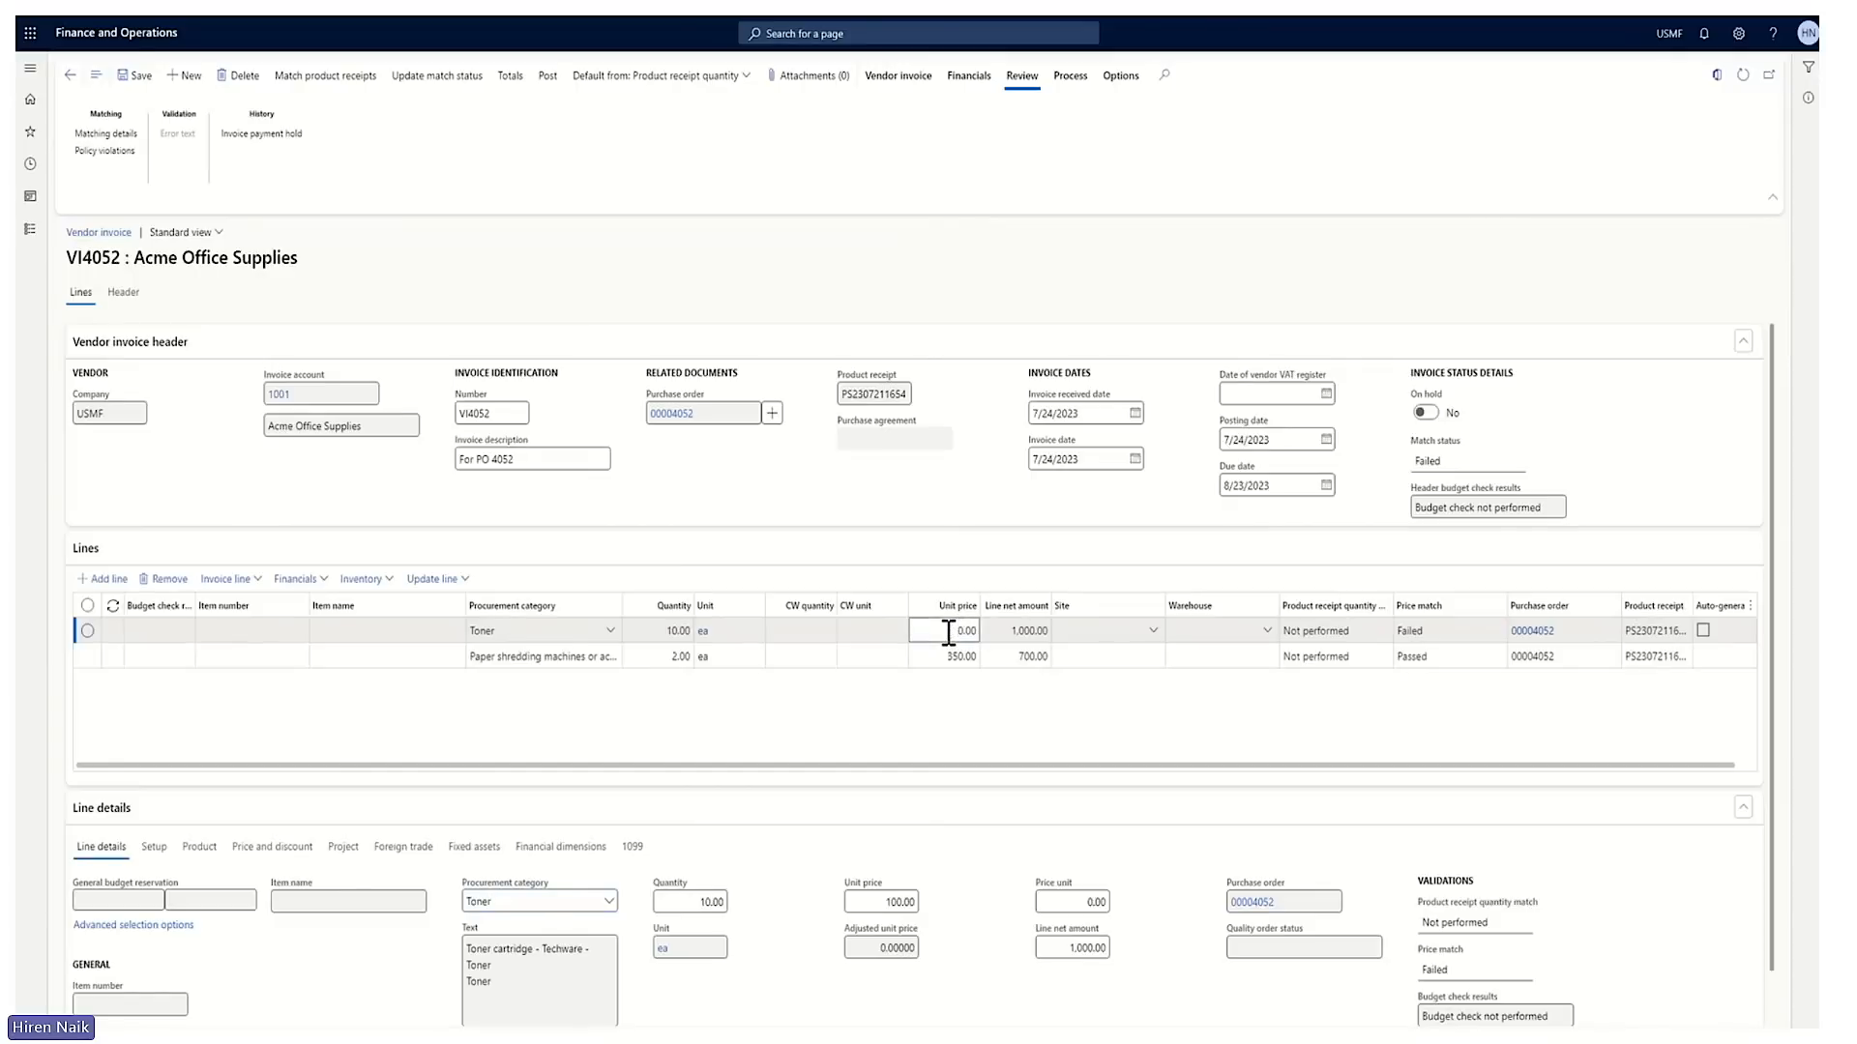
pyautogui.press('Tab')
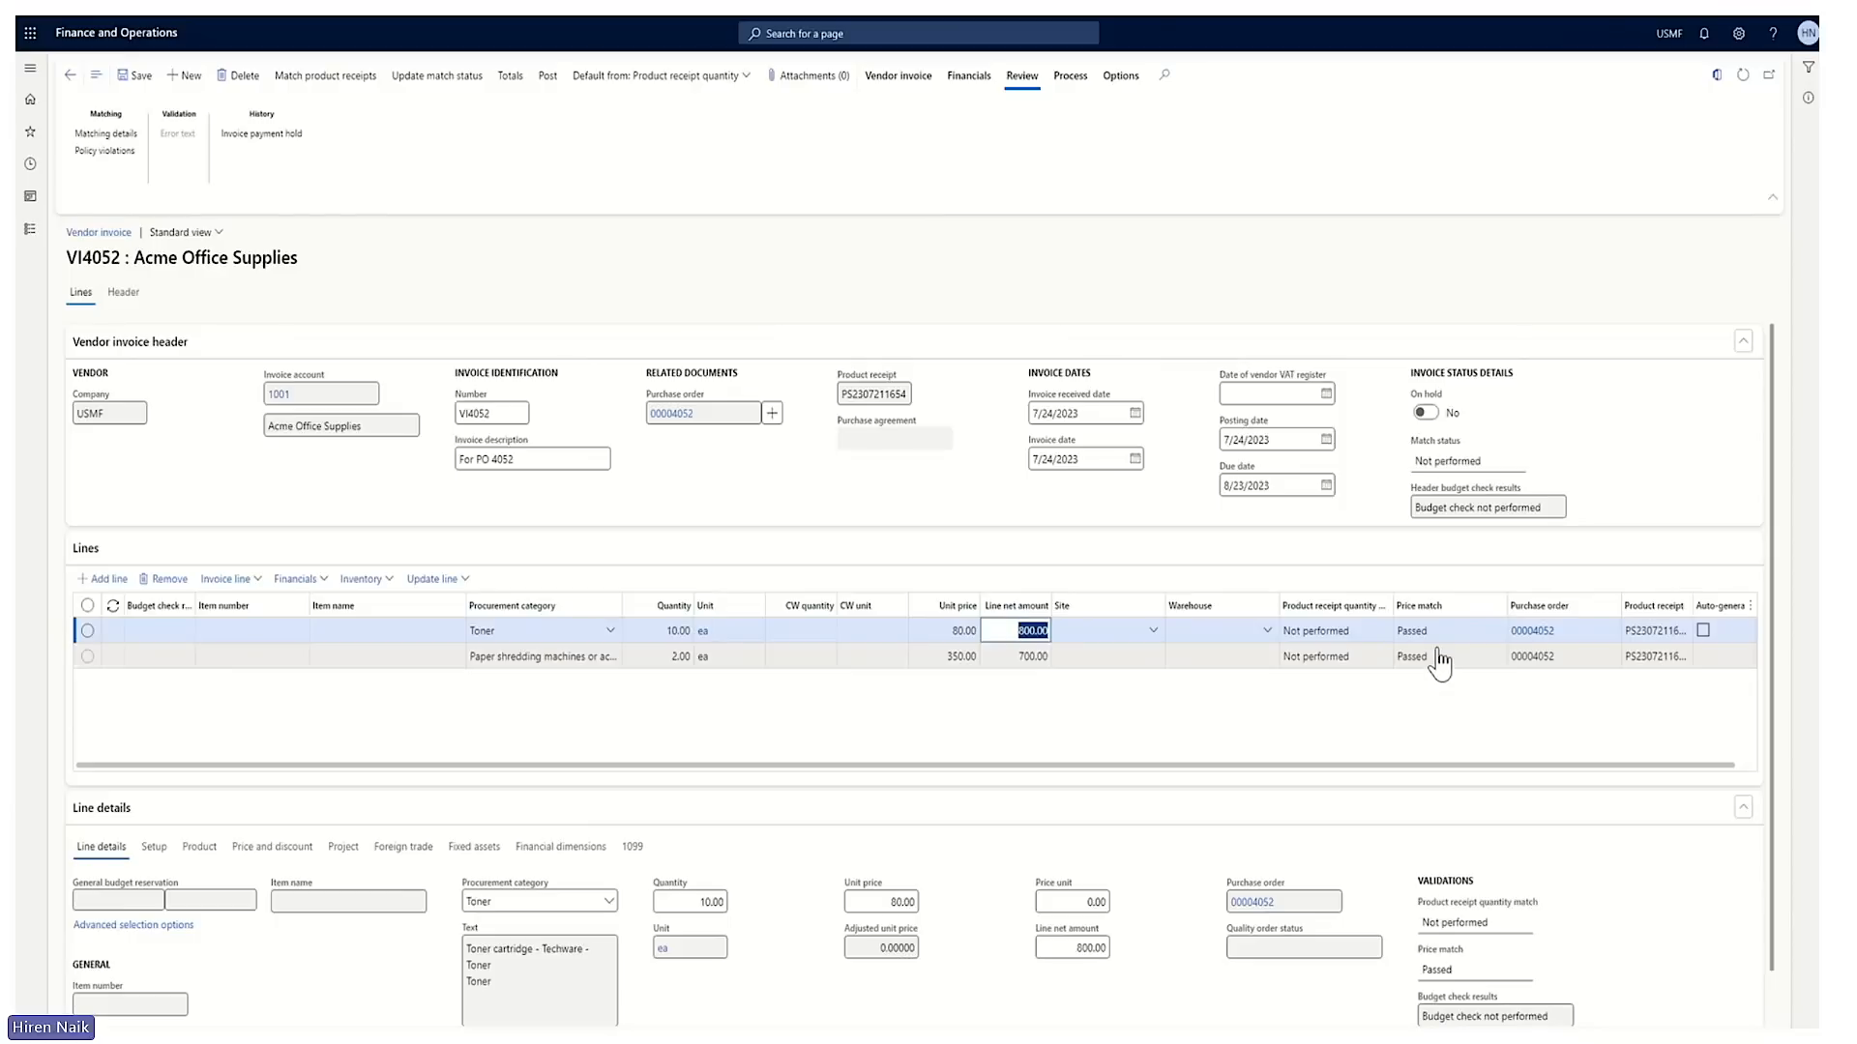
# Step: Update the invoice's match status and post the vendor invoice
pyautogui.click(1456, 461)
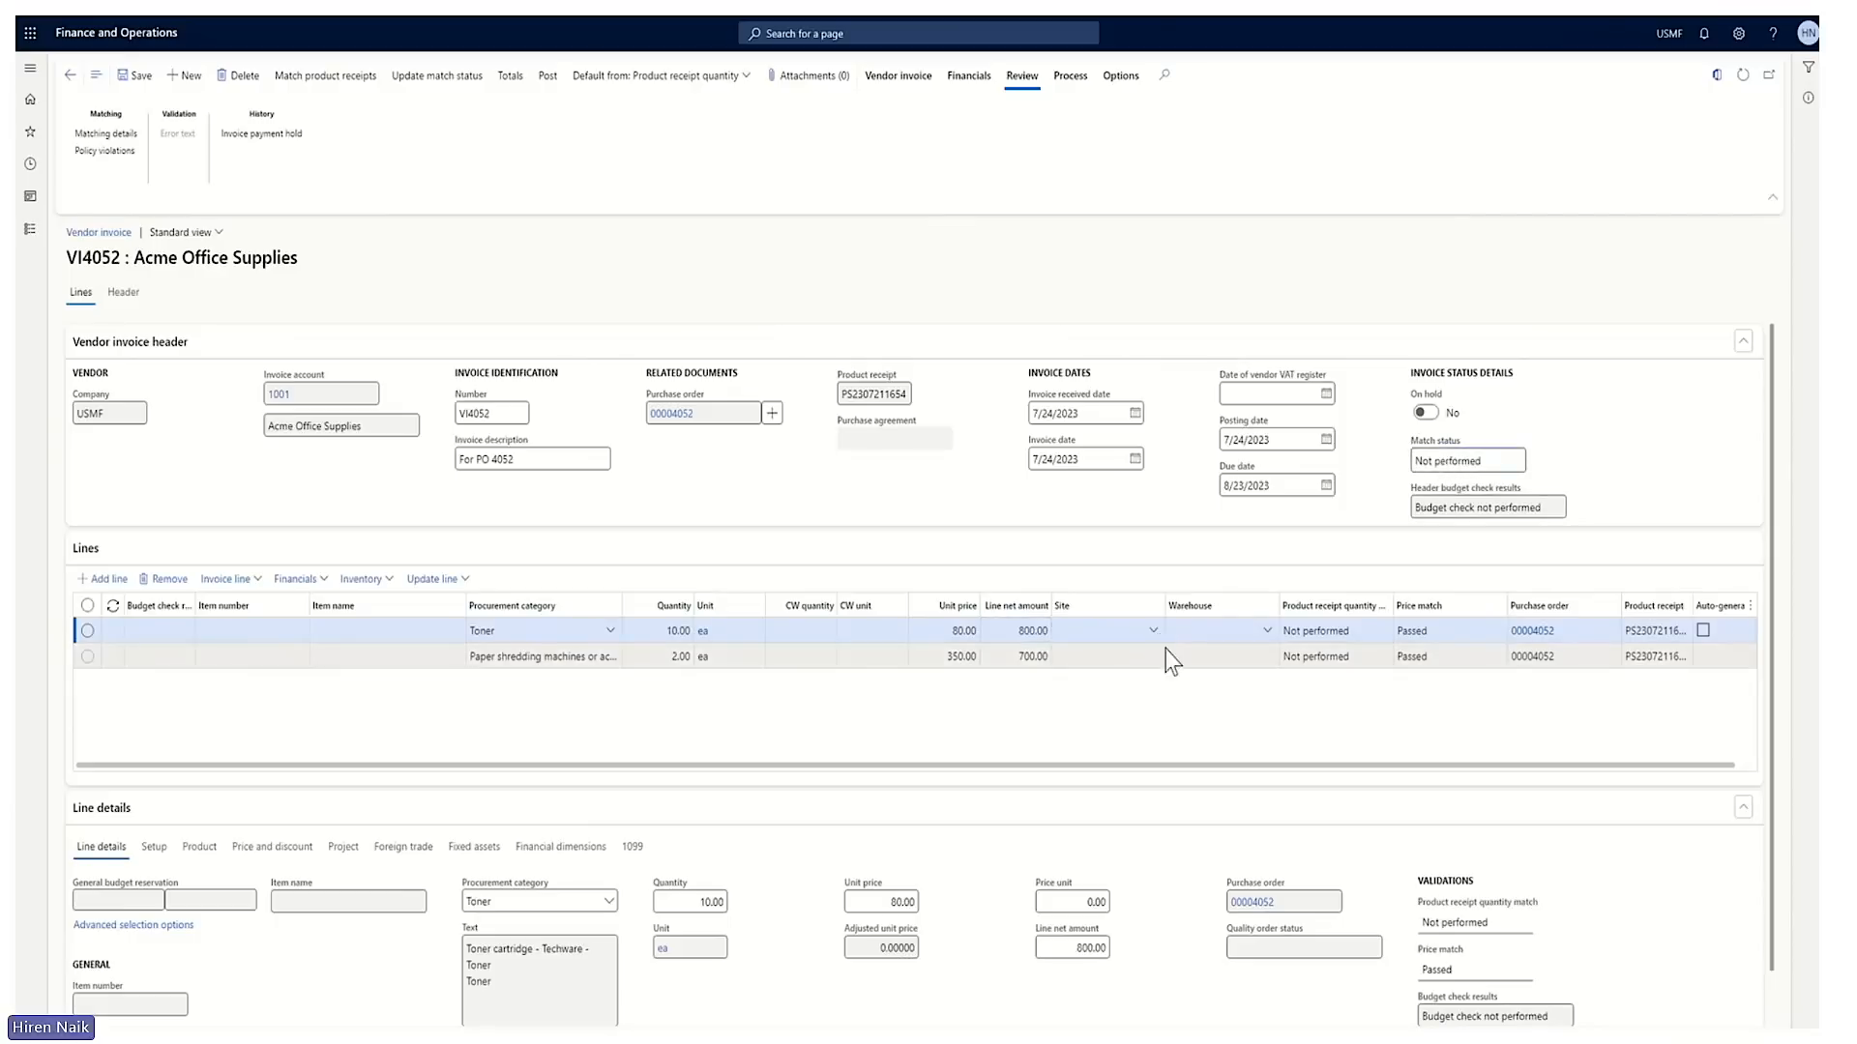
pyautogui.click(451, 87)
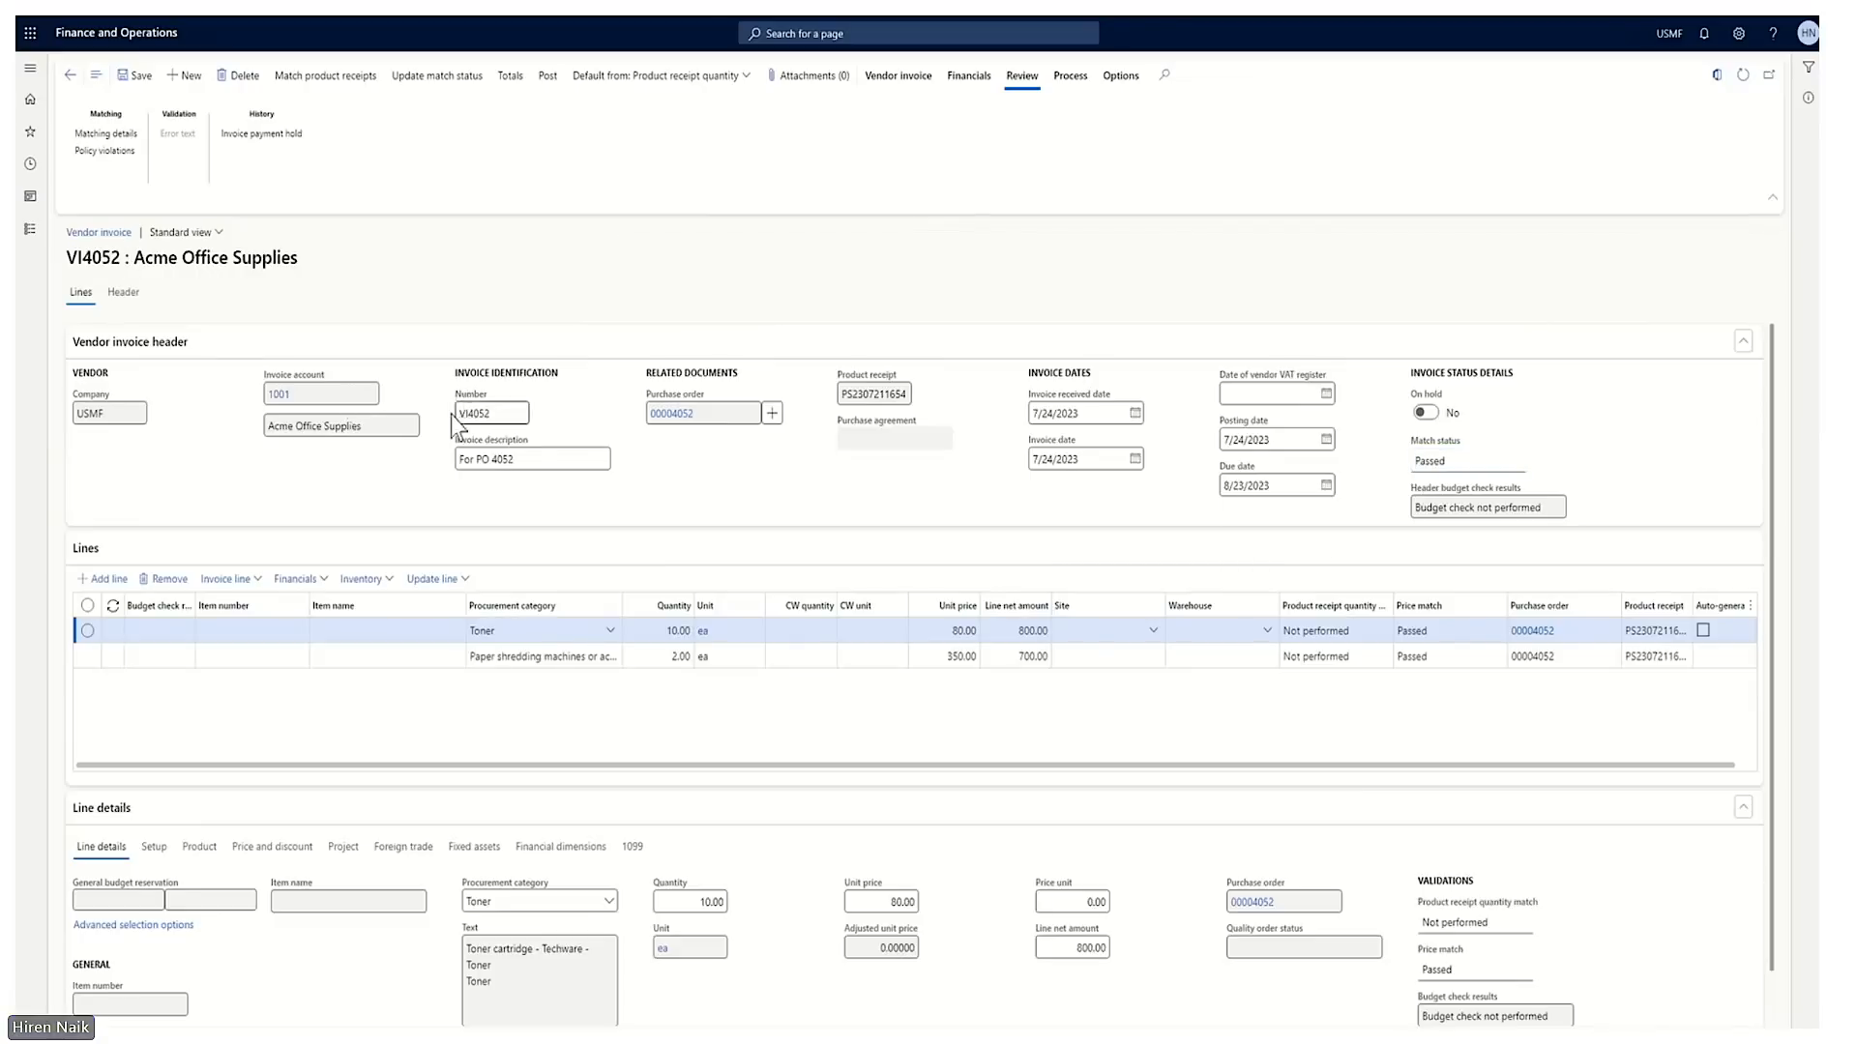
pyautogui.click(552, 80)
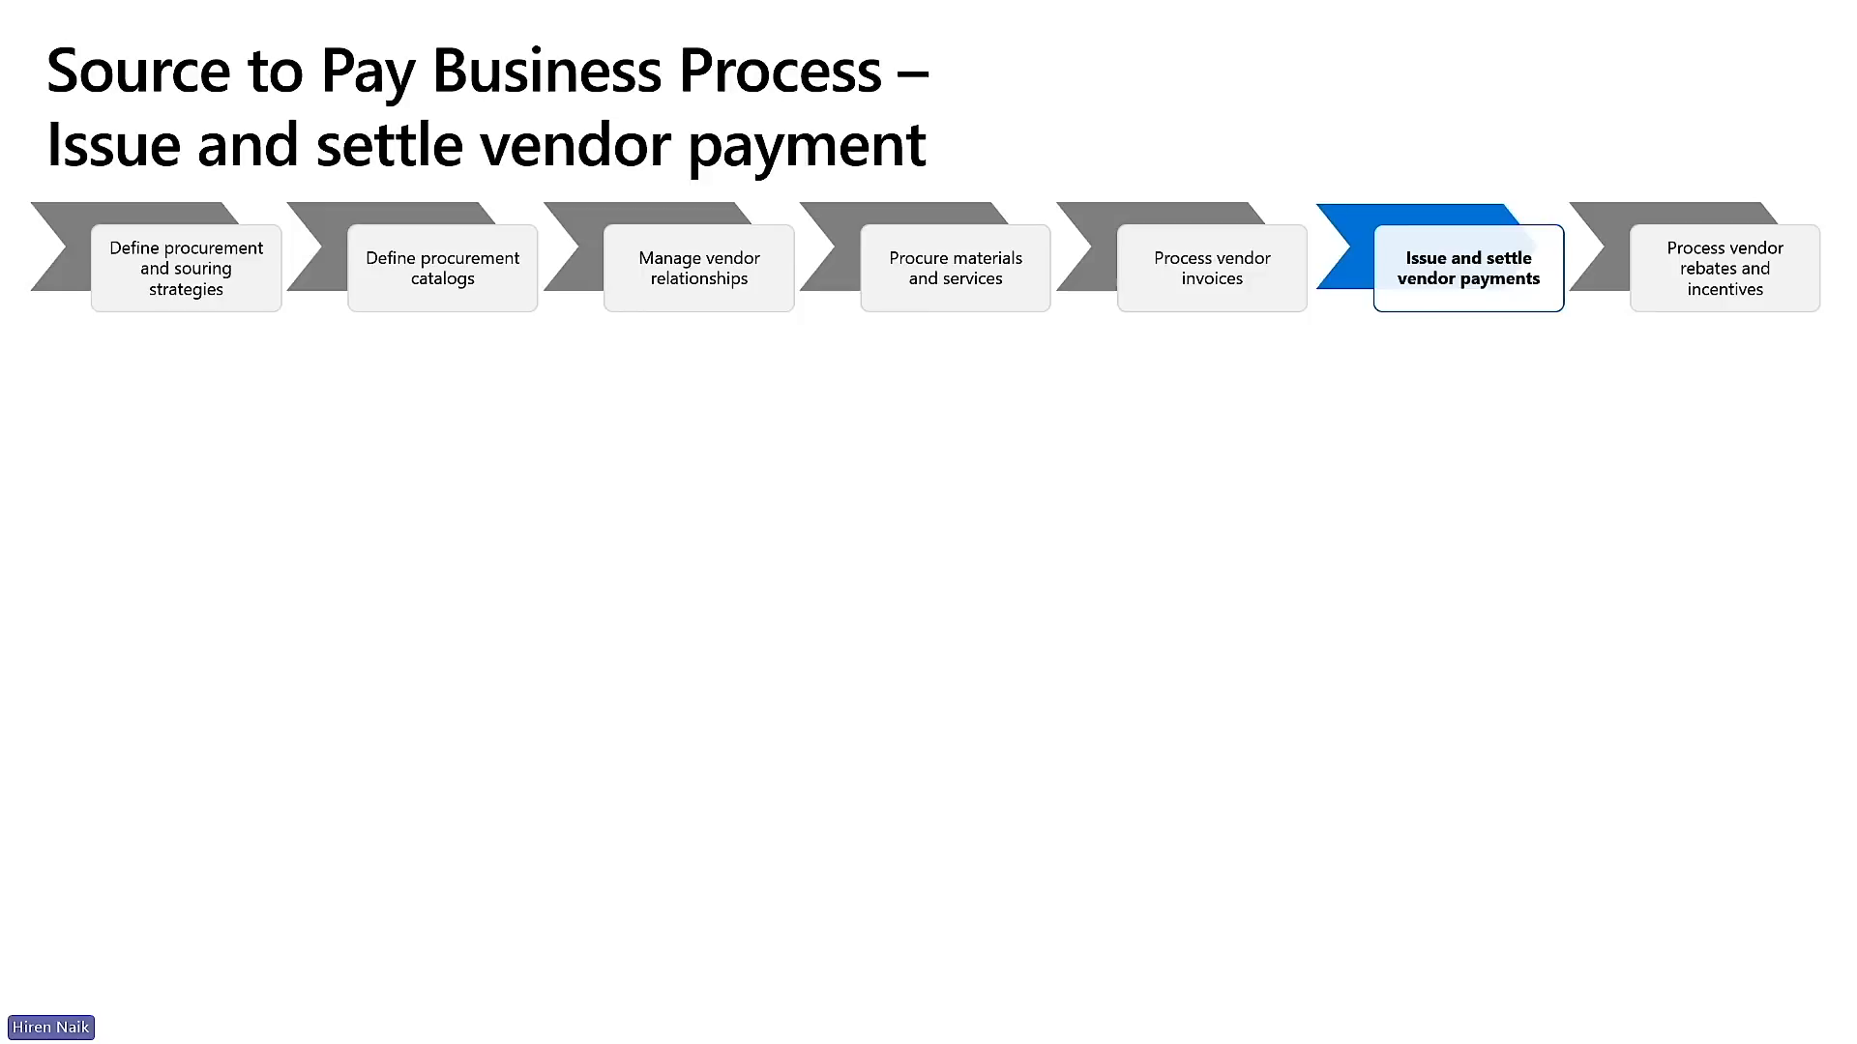
pyautogui.press('Right')
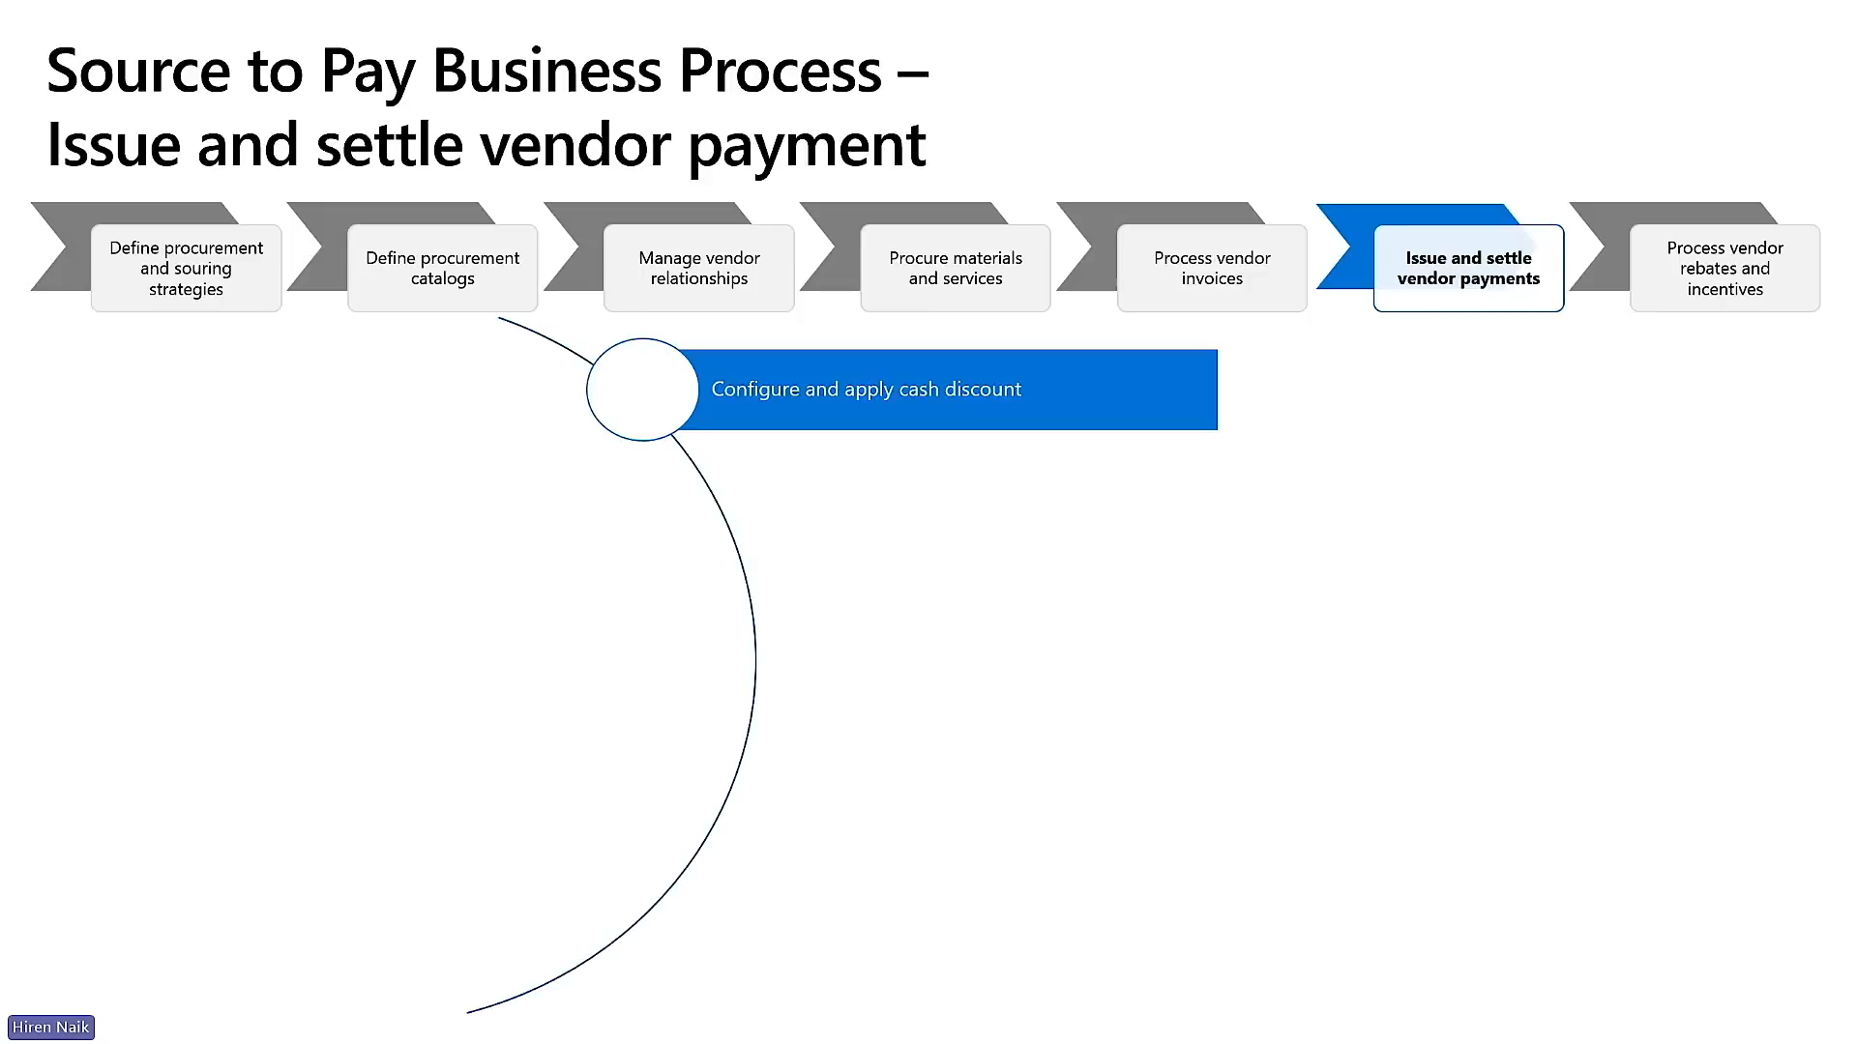
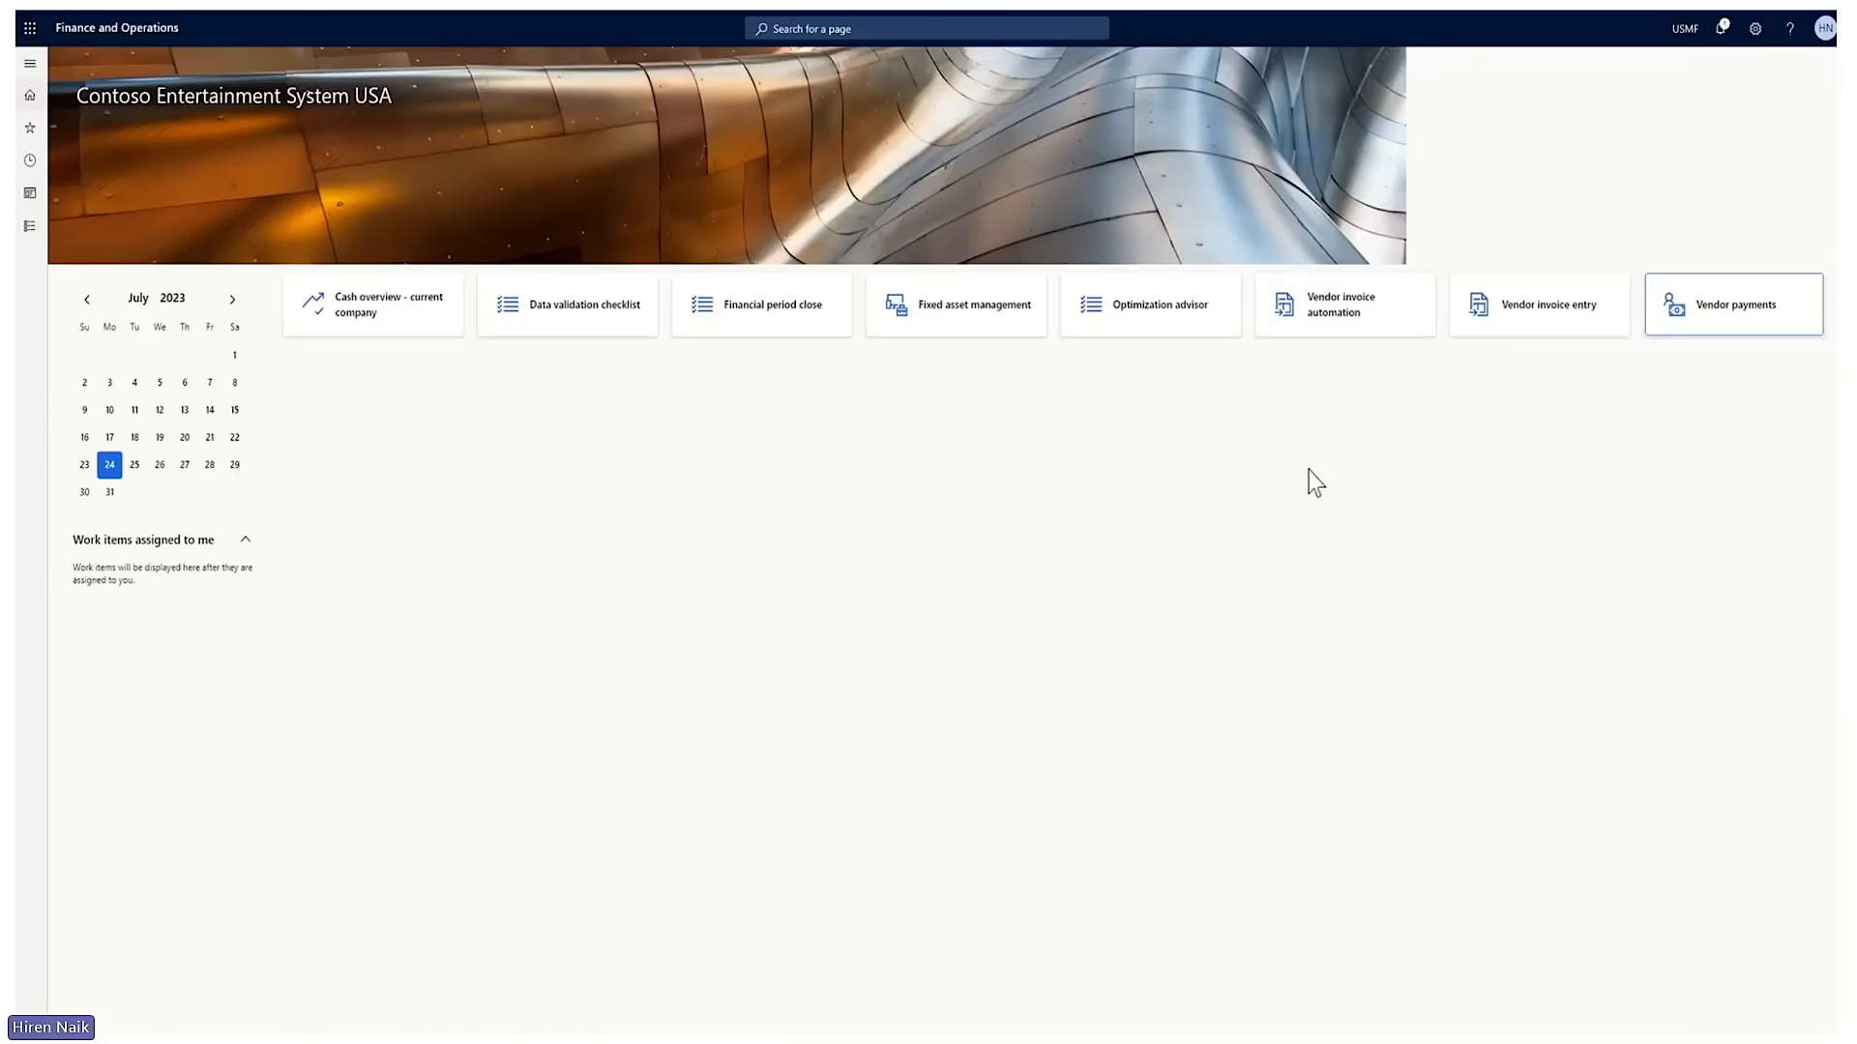
# Step: From the Vendor payments workspace, create a new vendor pay run with the journal name VendPay and open its lines
pyautogui.click(1722, 326)
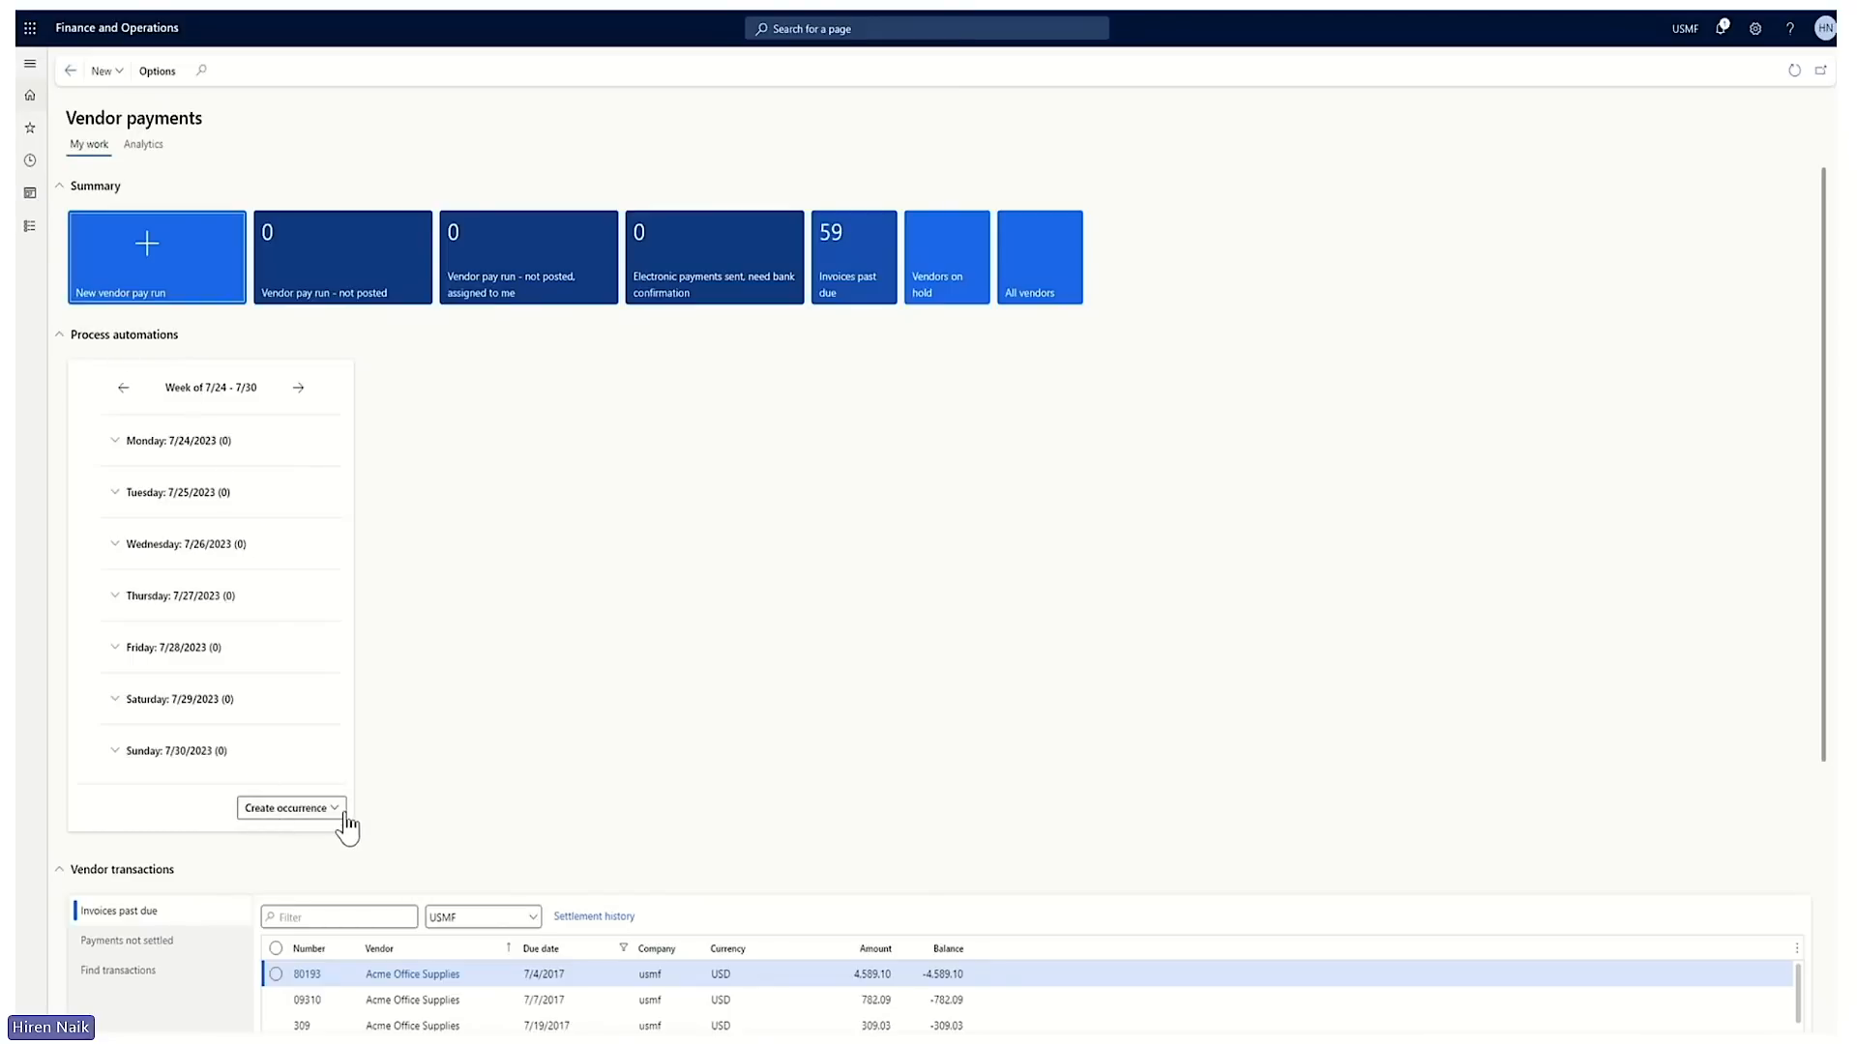
pyautogui.scroll(-1, 347, 827)
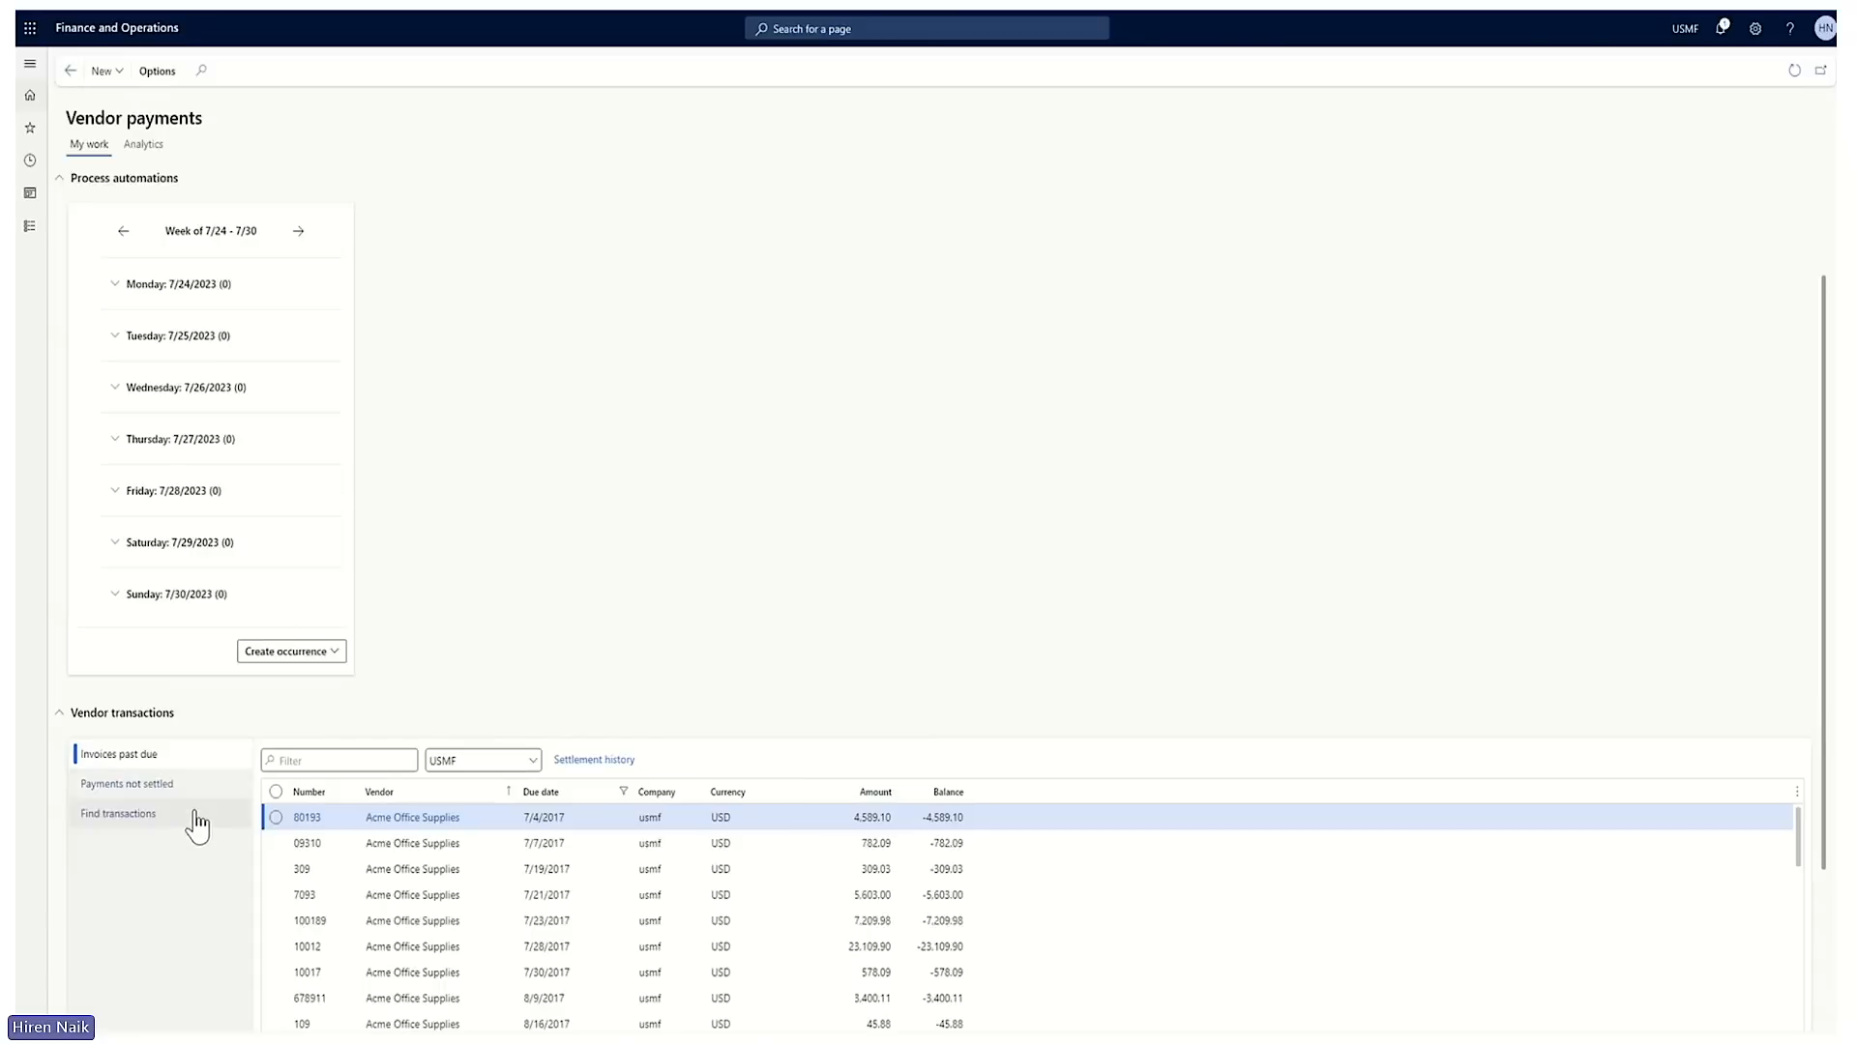
pyautogui.scroll(1, 400, 704)
pyautogui.scroll(1, 400, 704)
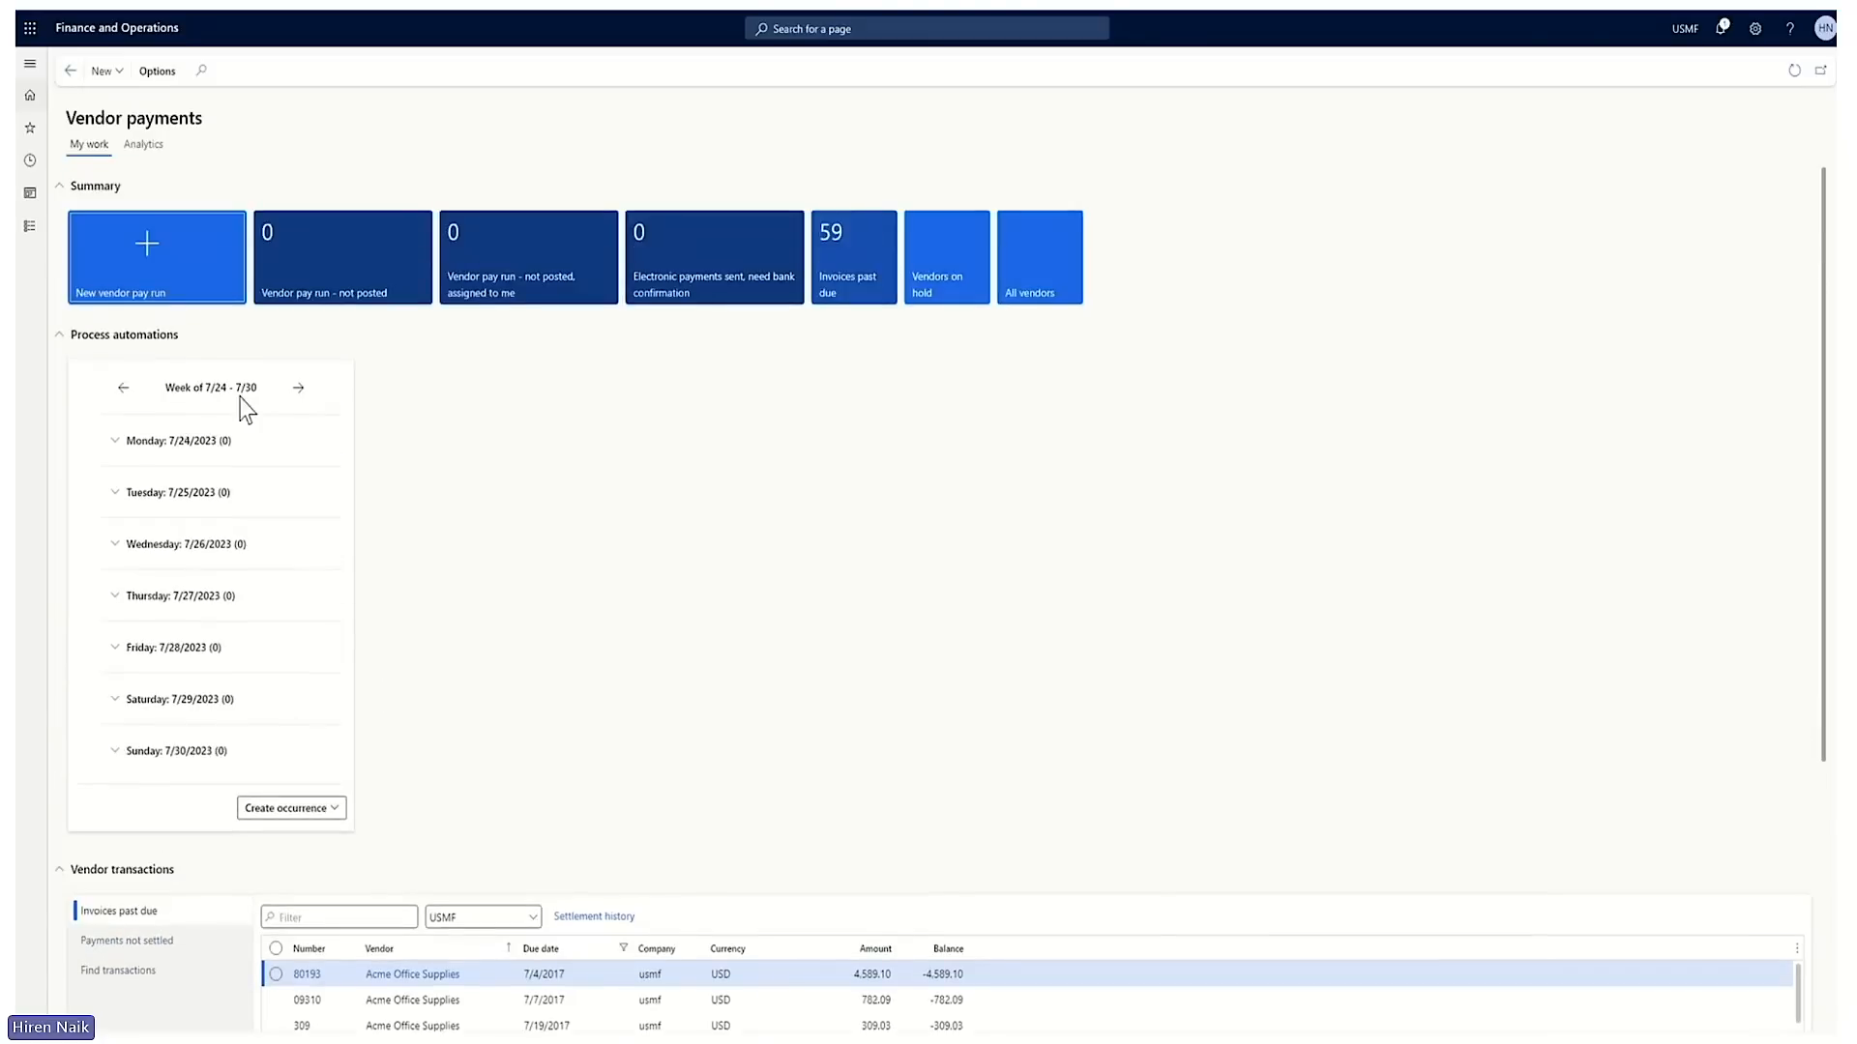
pyautogui.click(201, 276)
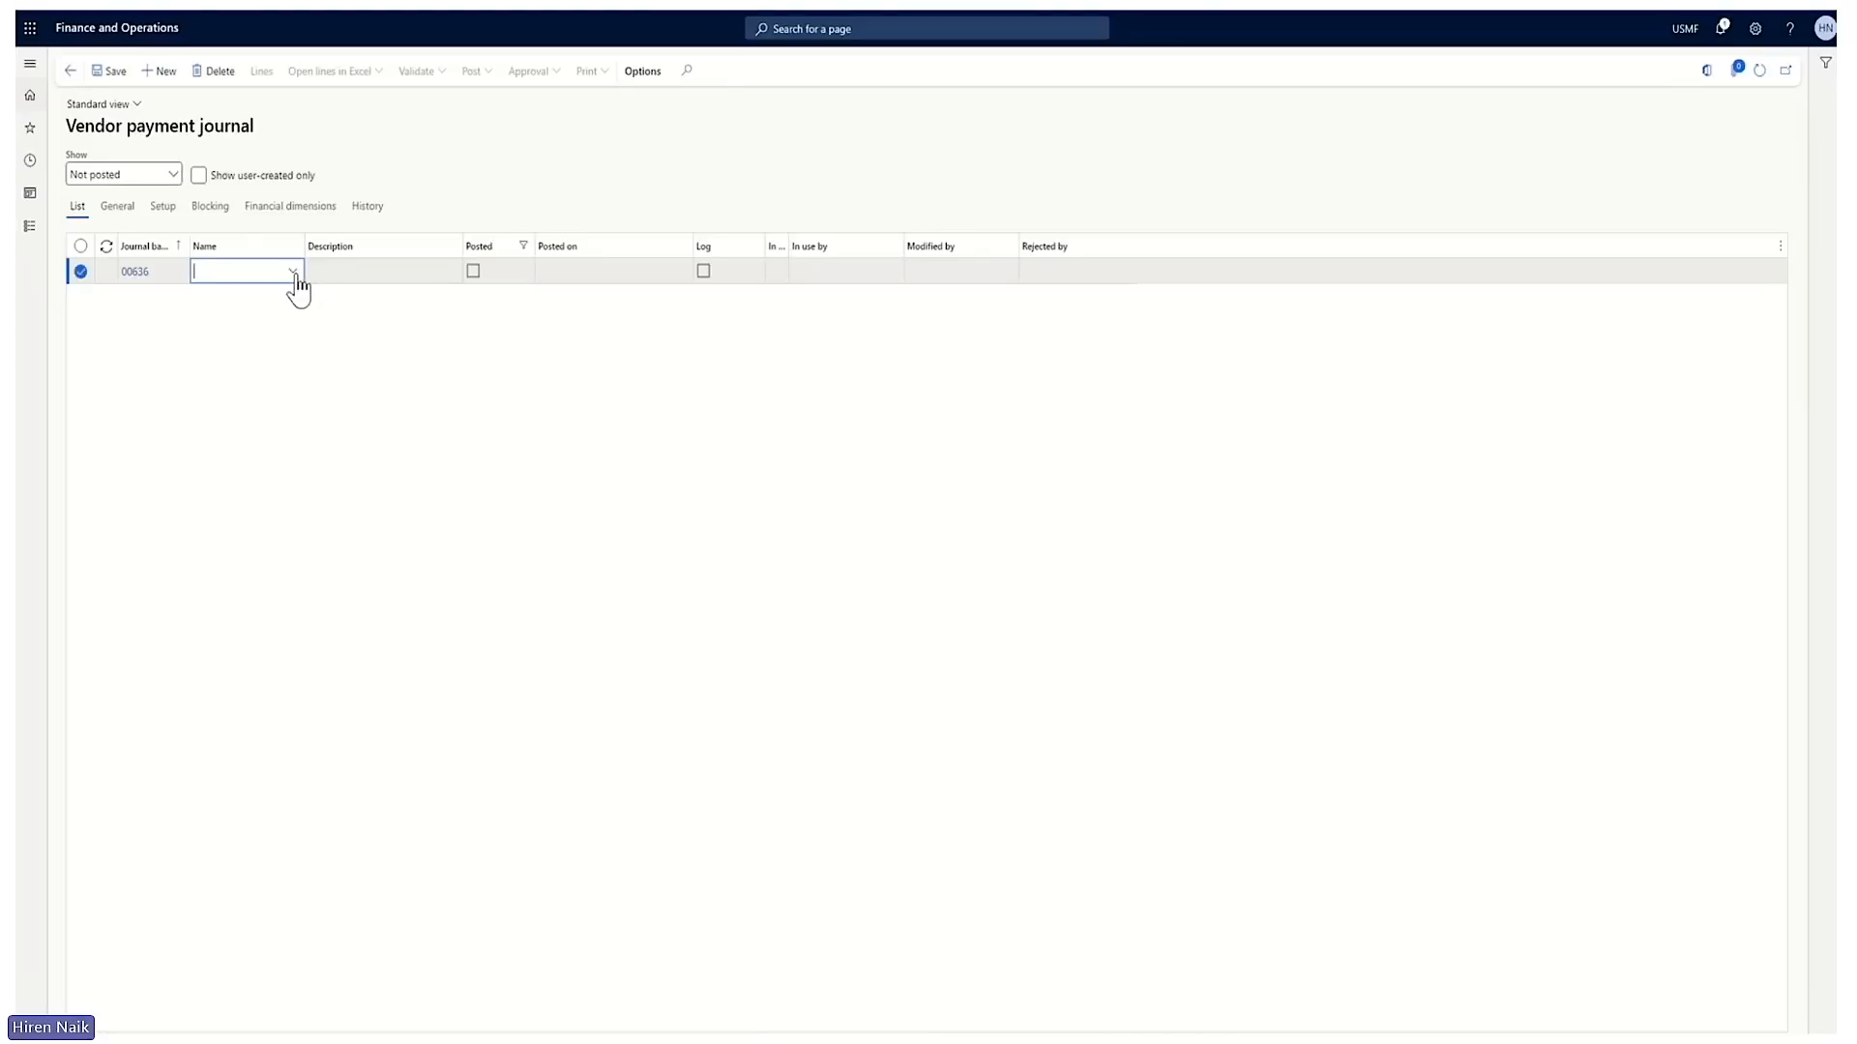
pyautogui.click(295, 272)
pyautogui.click(254, 320)
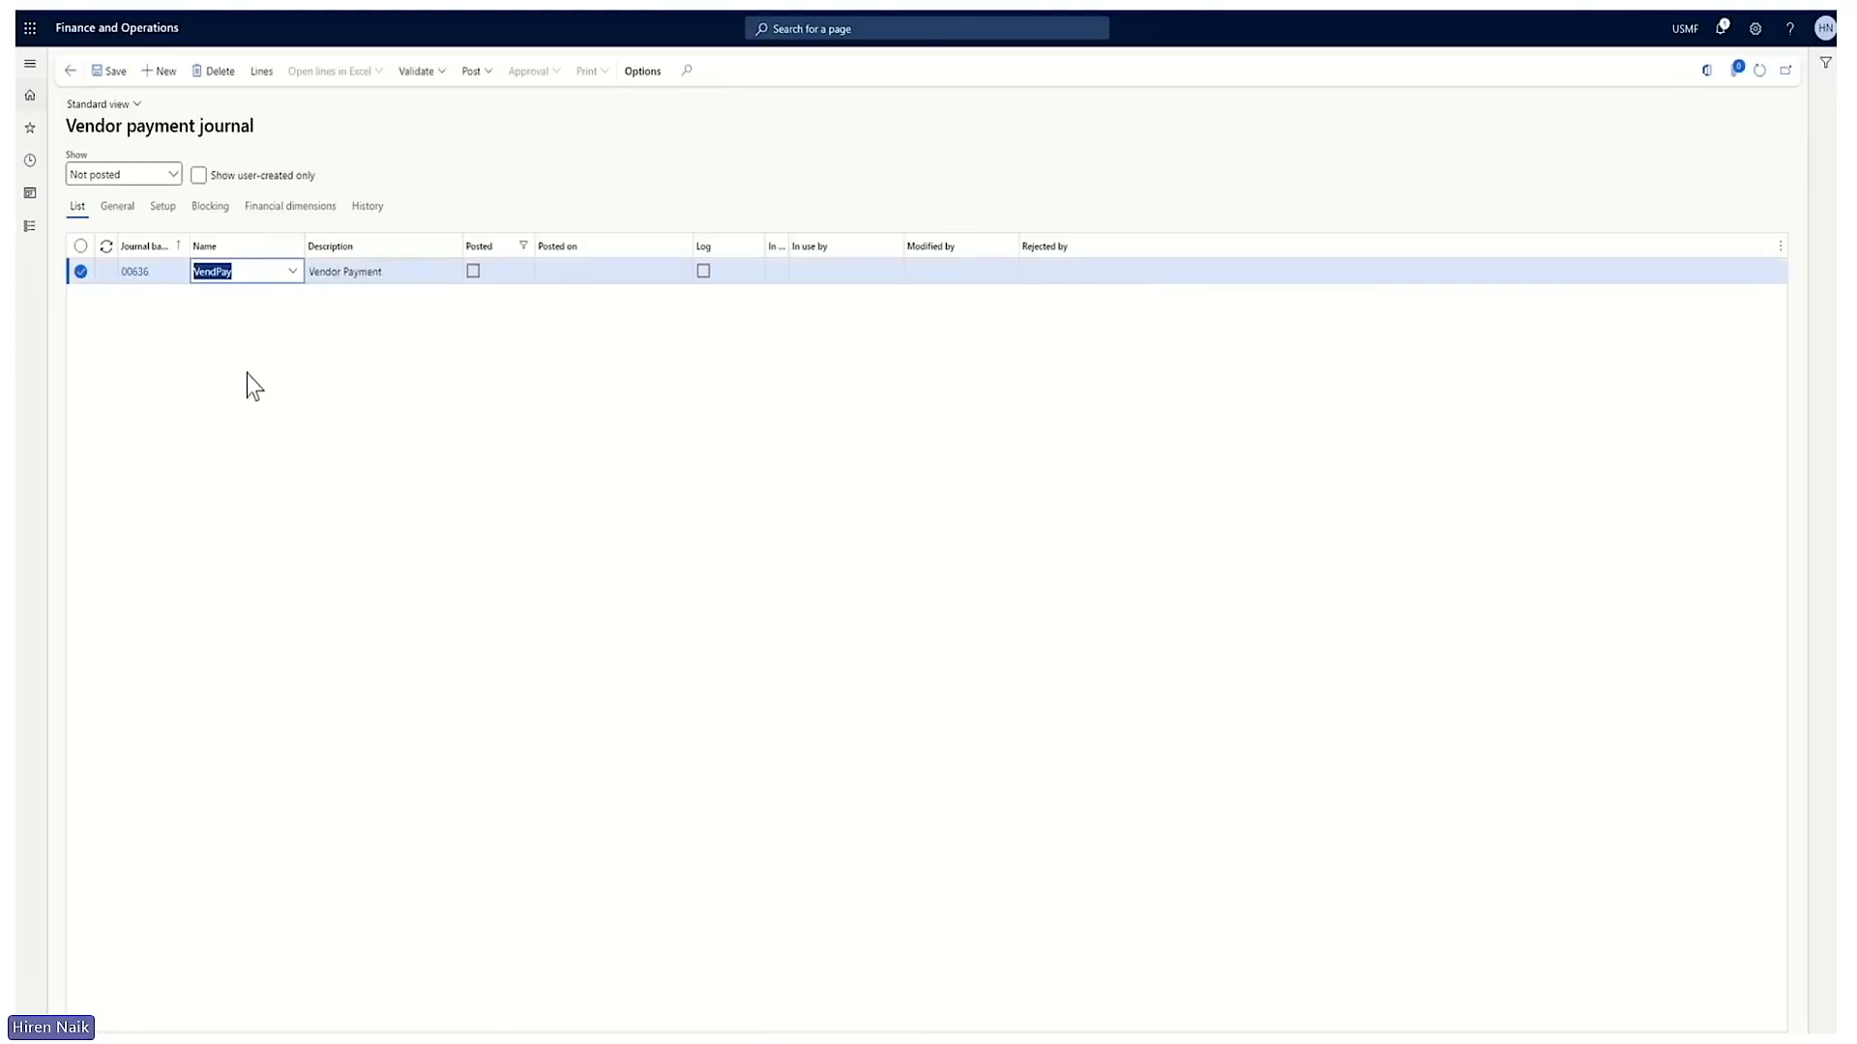
pyautogui.click(263, 75)
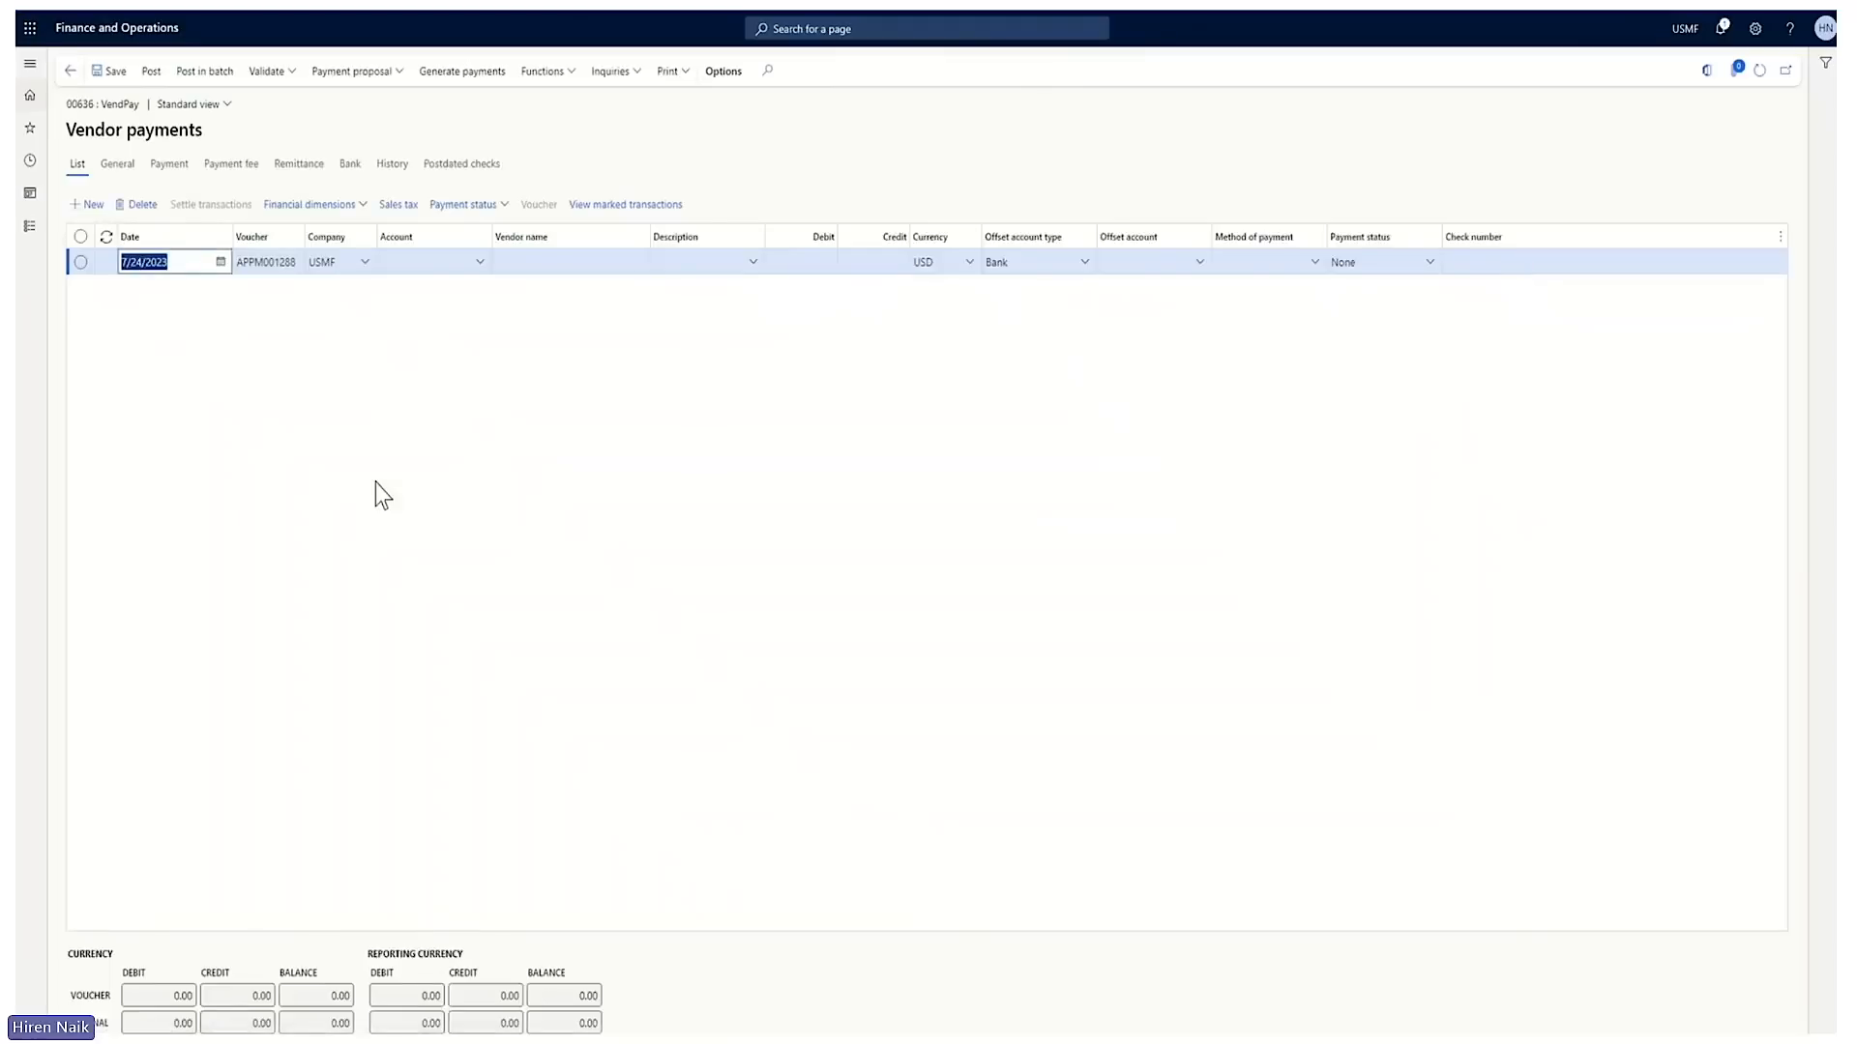
# Step: Create a payment proposal that selects invoices by due date for the Acme Office Supplies vendor account only
pyautogui.click(402, 85)
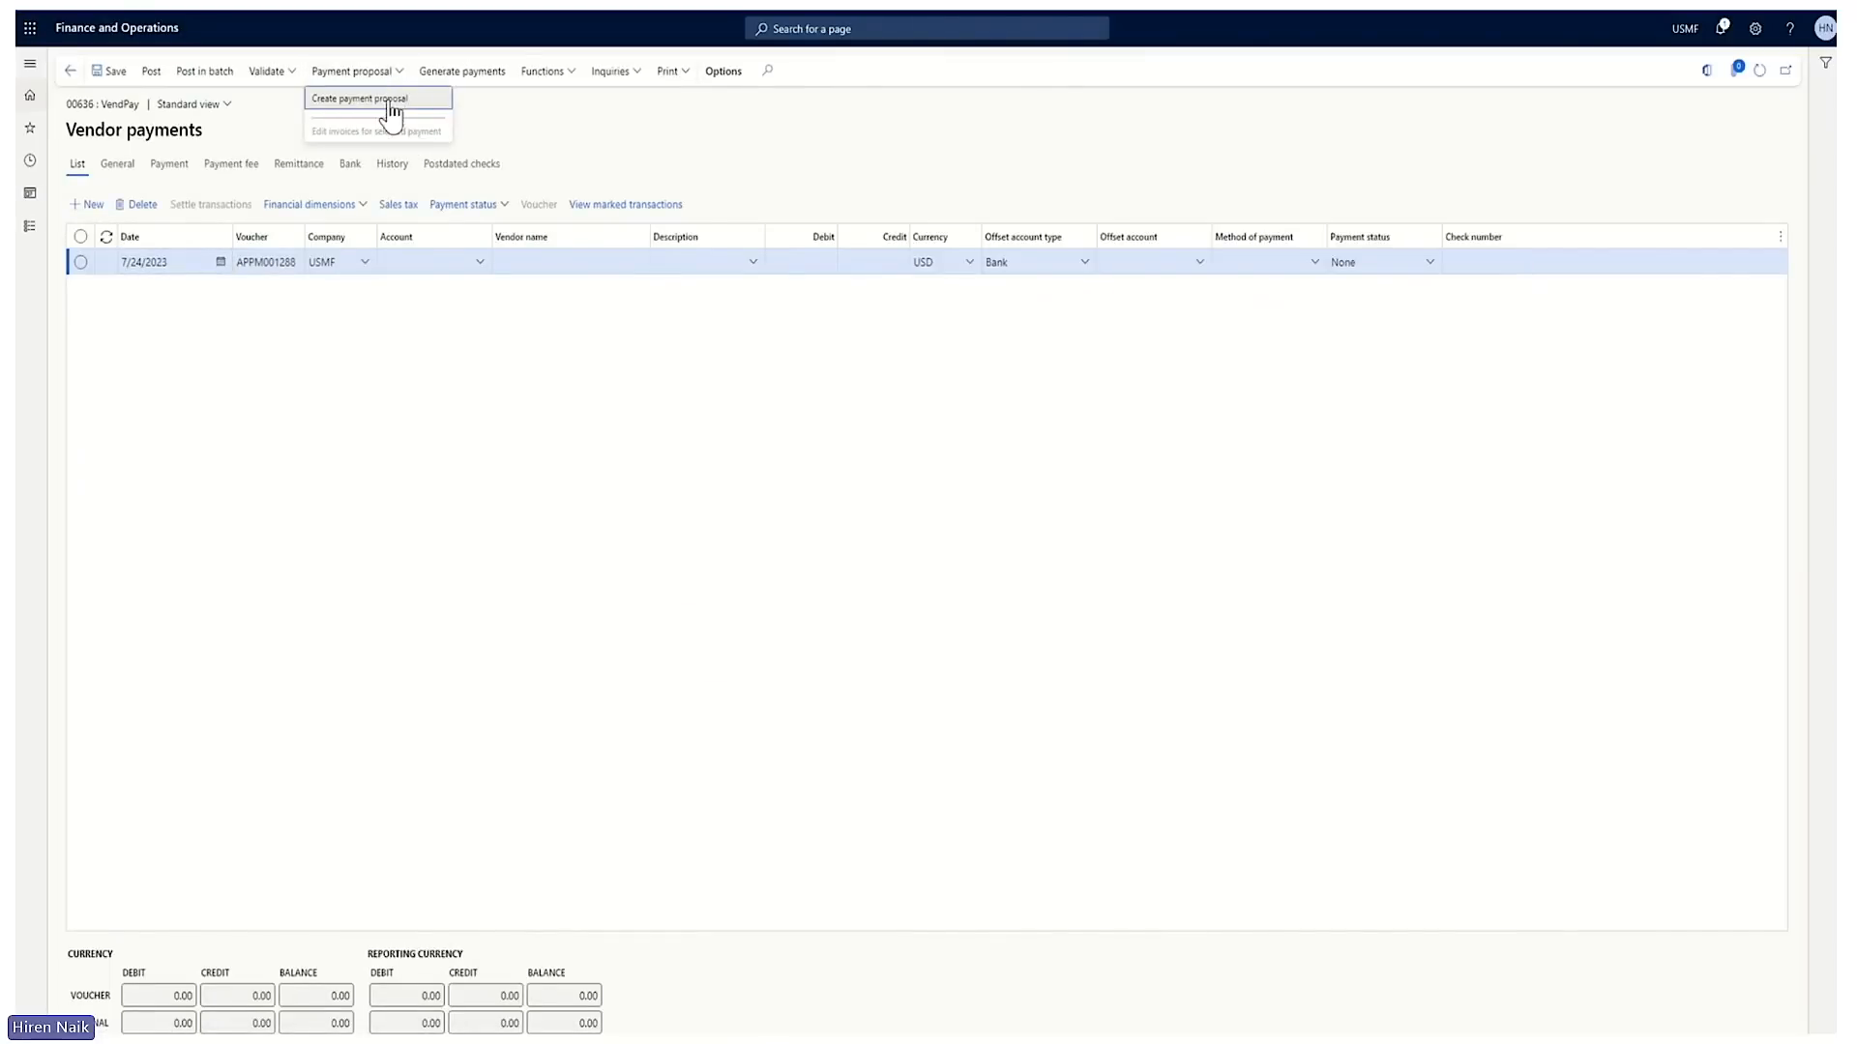
pyautogui.click(389, 103)
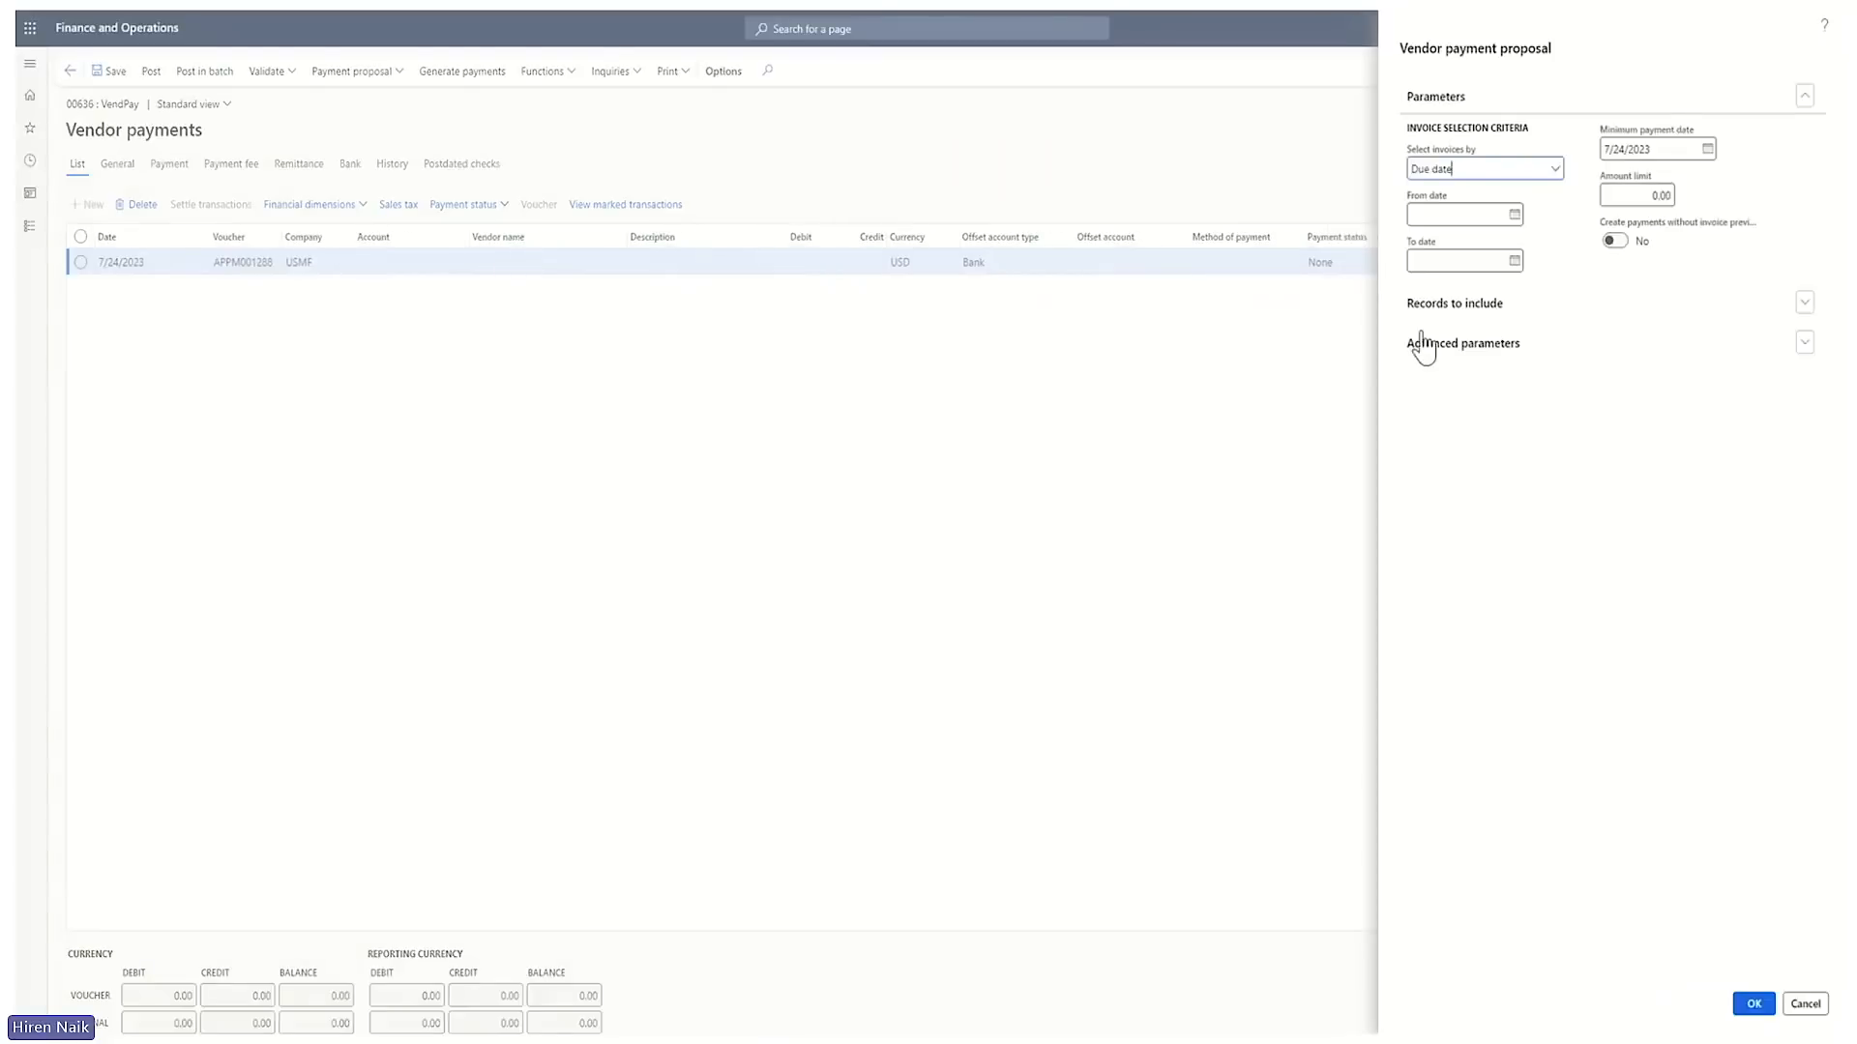
pyautogui.click(1471, 310)
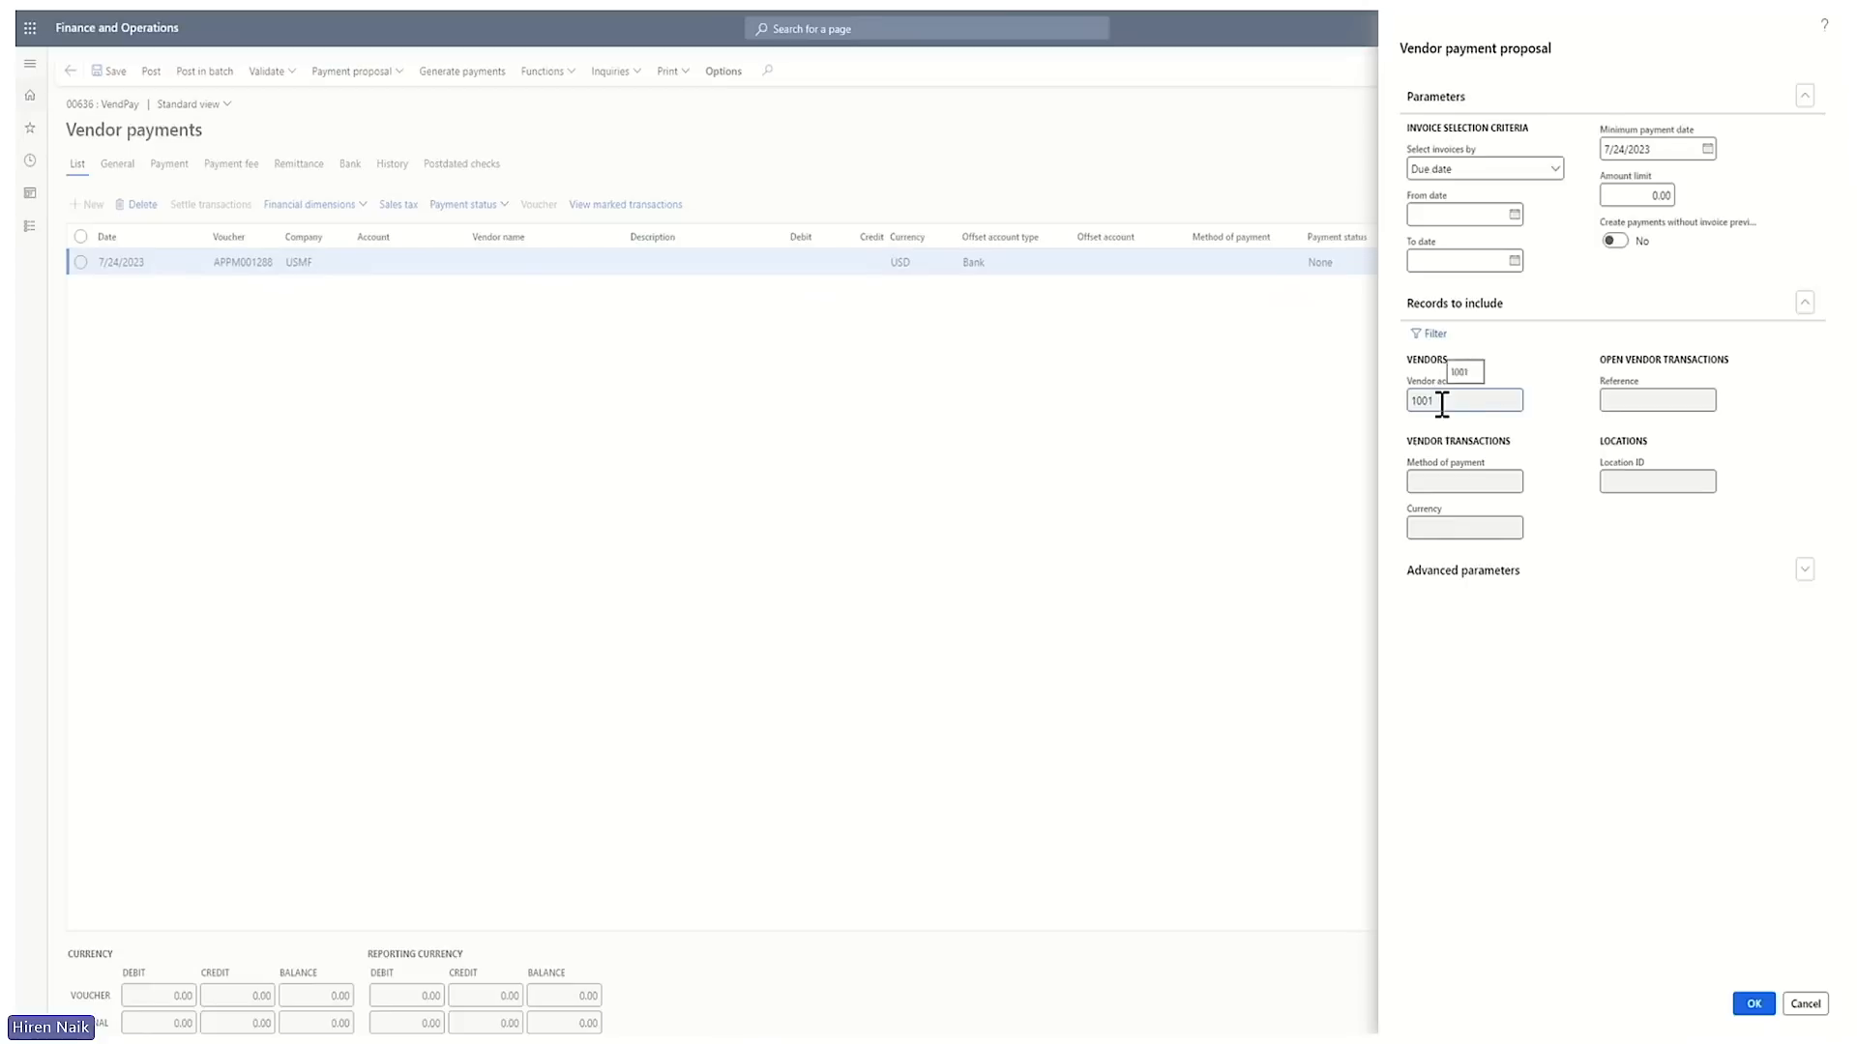
pyautogui.click(1748, 1005)
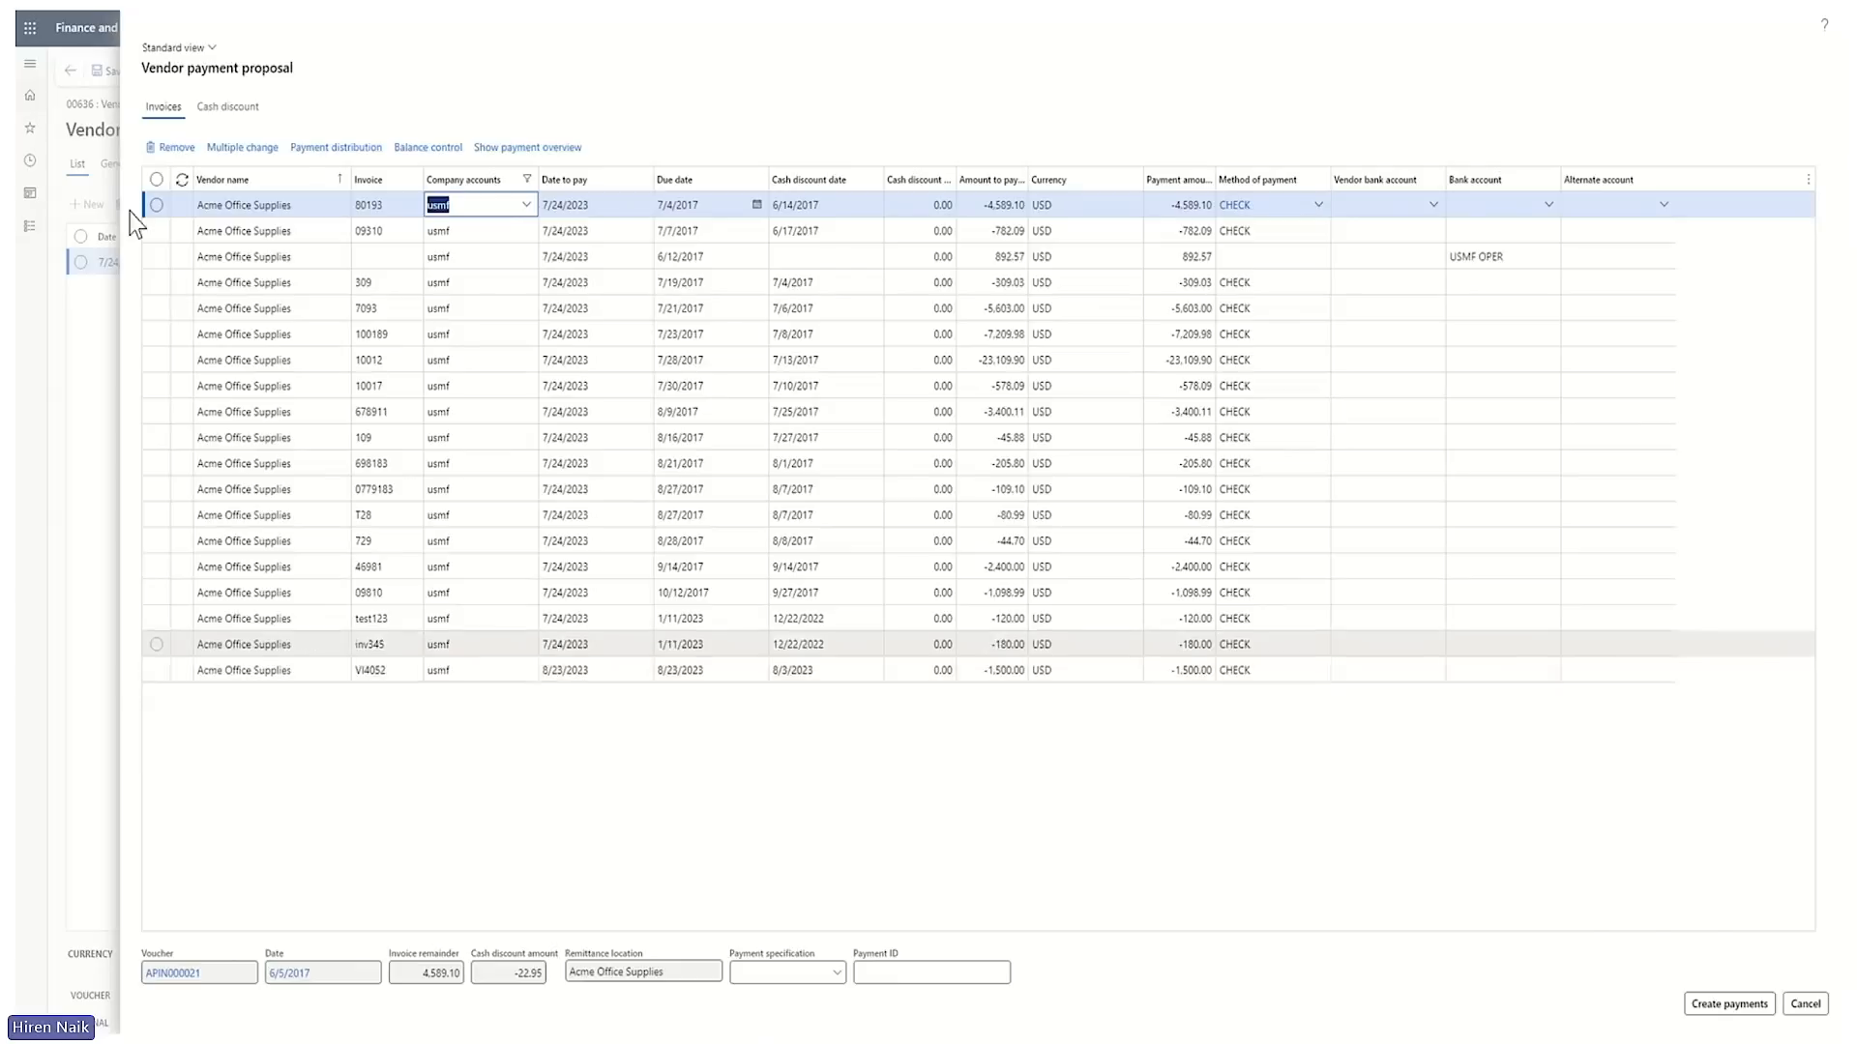
# Step: Remove all proposed invoices except the one due 8/23/2023 and create the payment for it
pyautogui.click(157, 182)
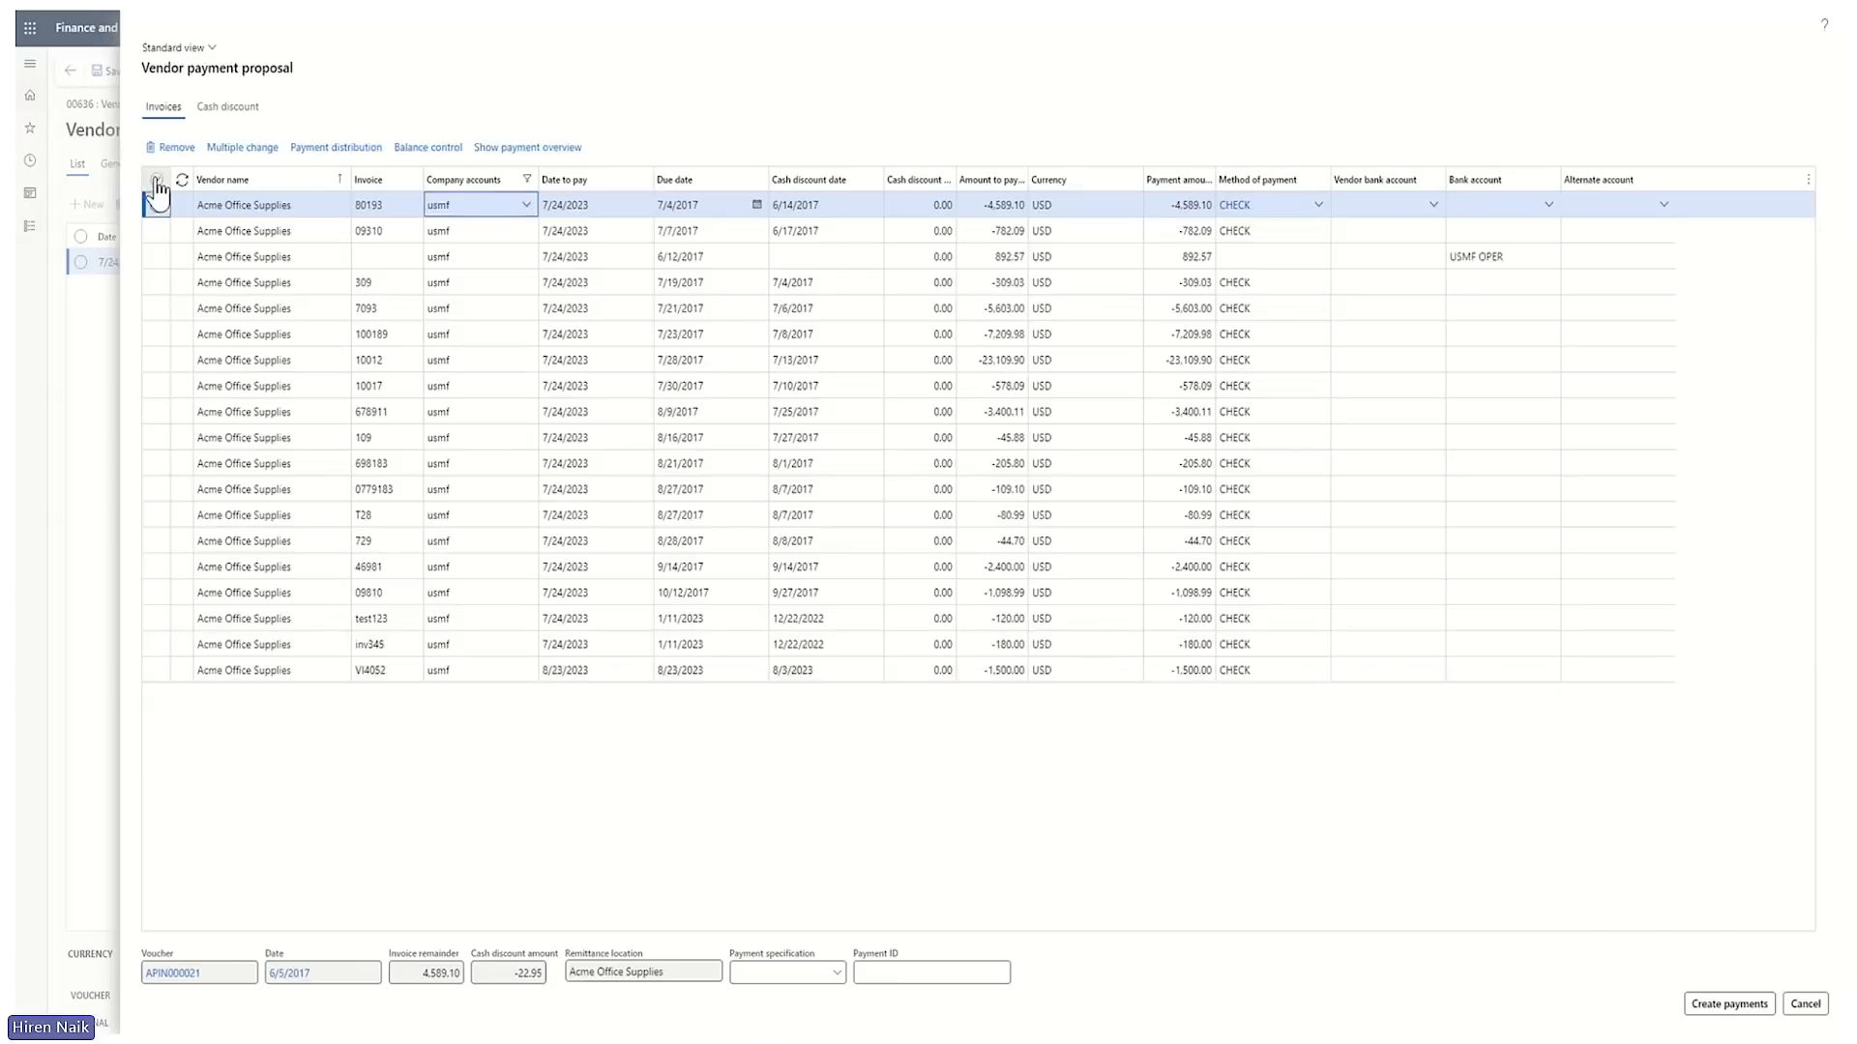
pyautogui.click(157, 180)
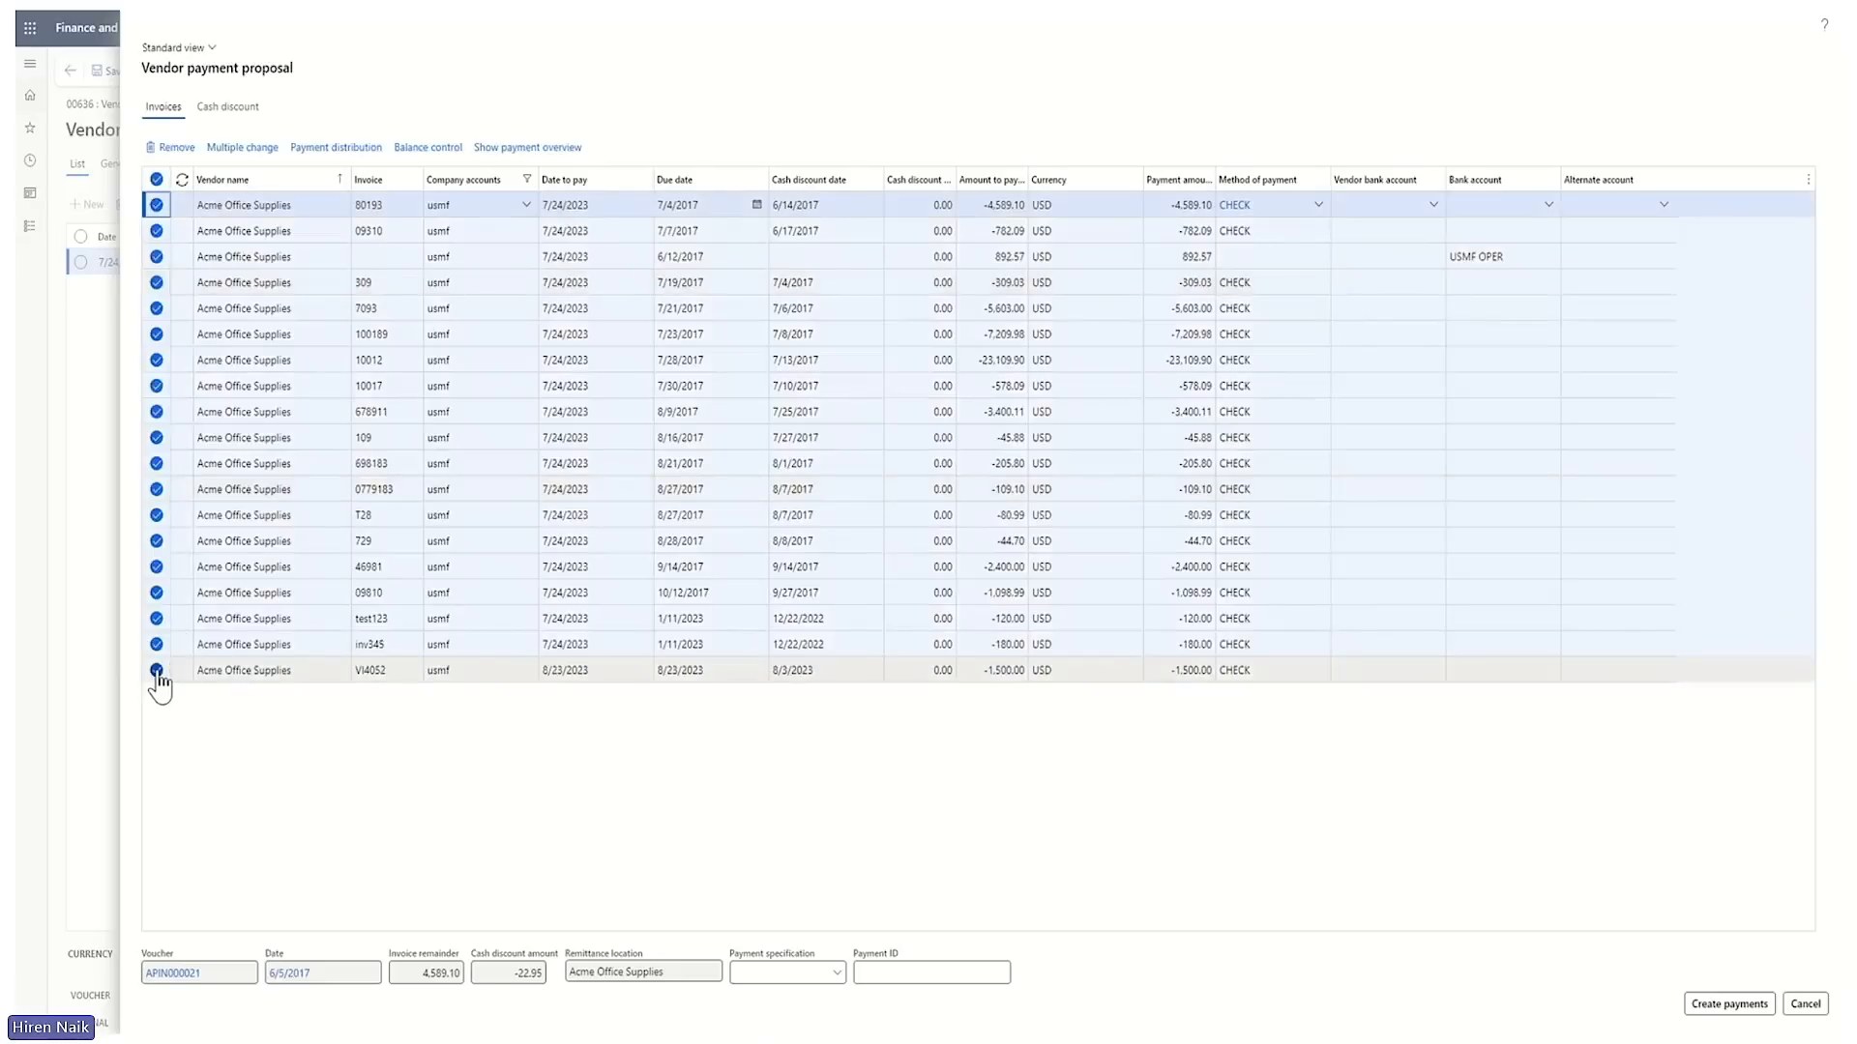
pyautogui.click(157, 671)
pyautogui.click(185, 150)
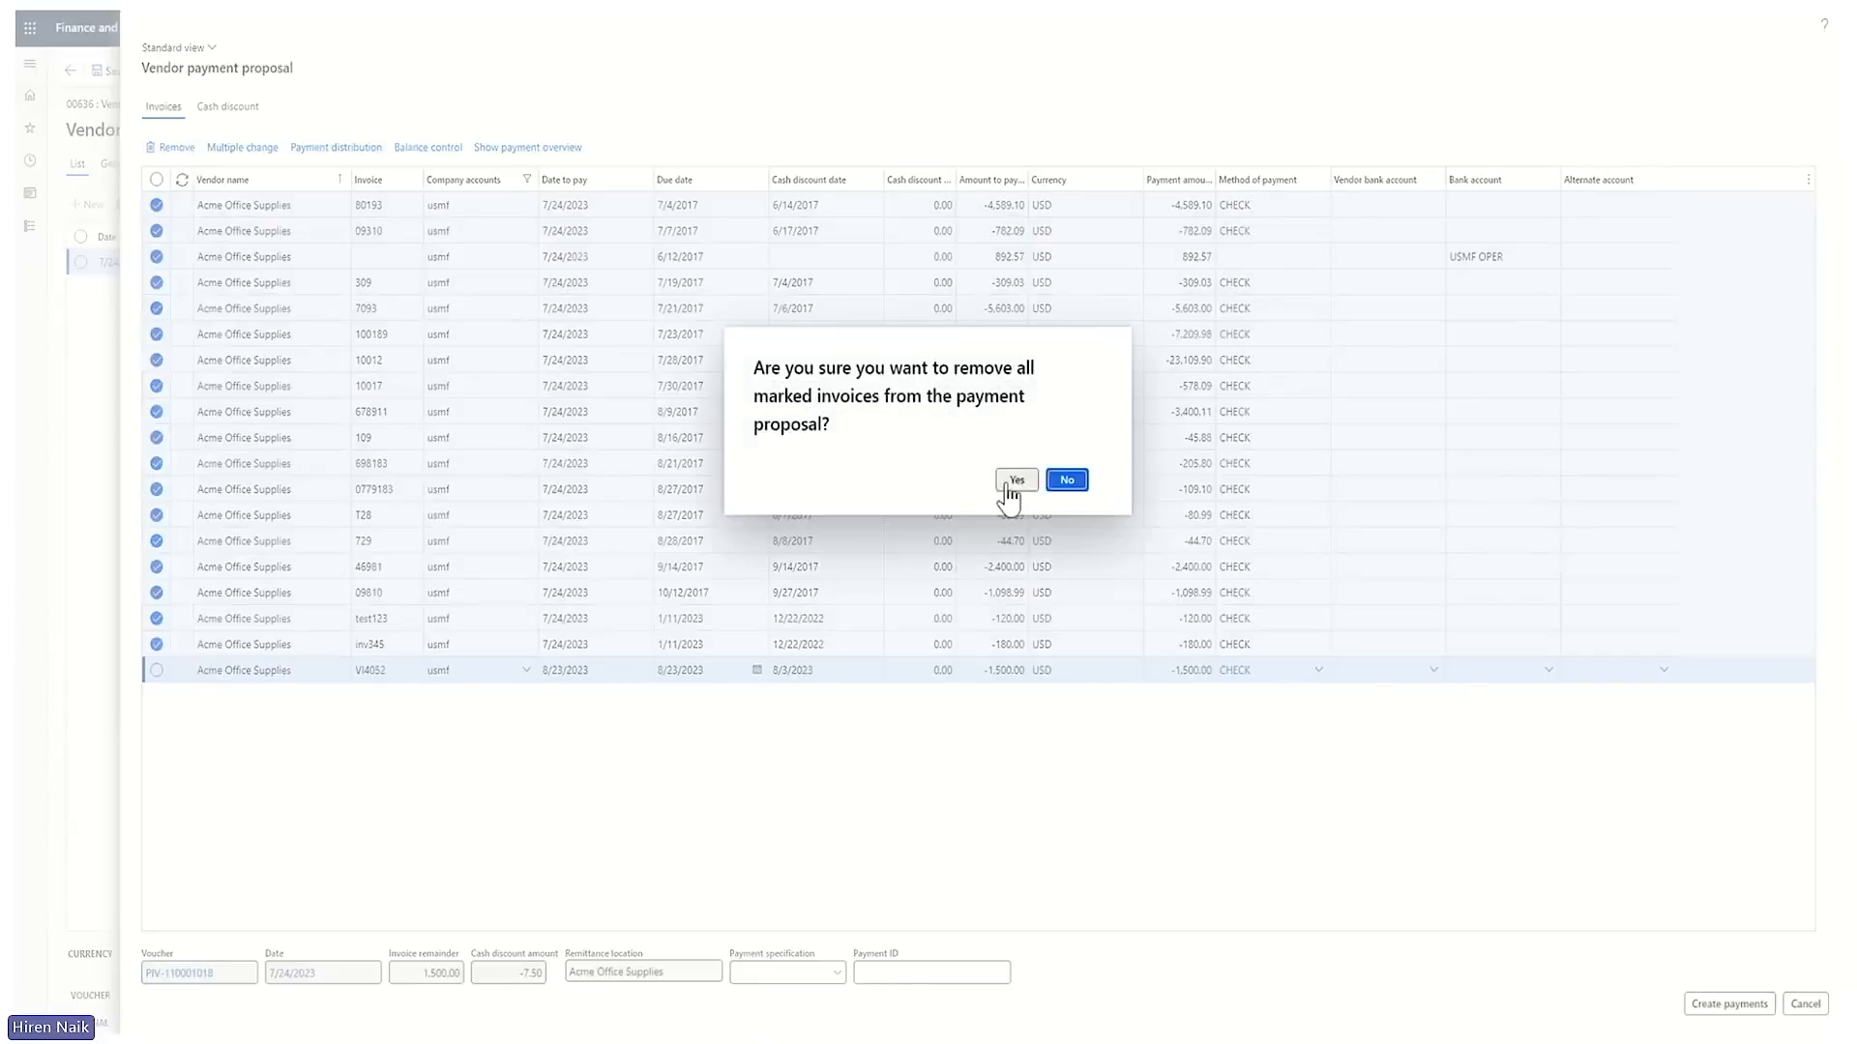
pyautogui.click(1007, 486)
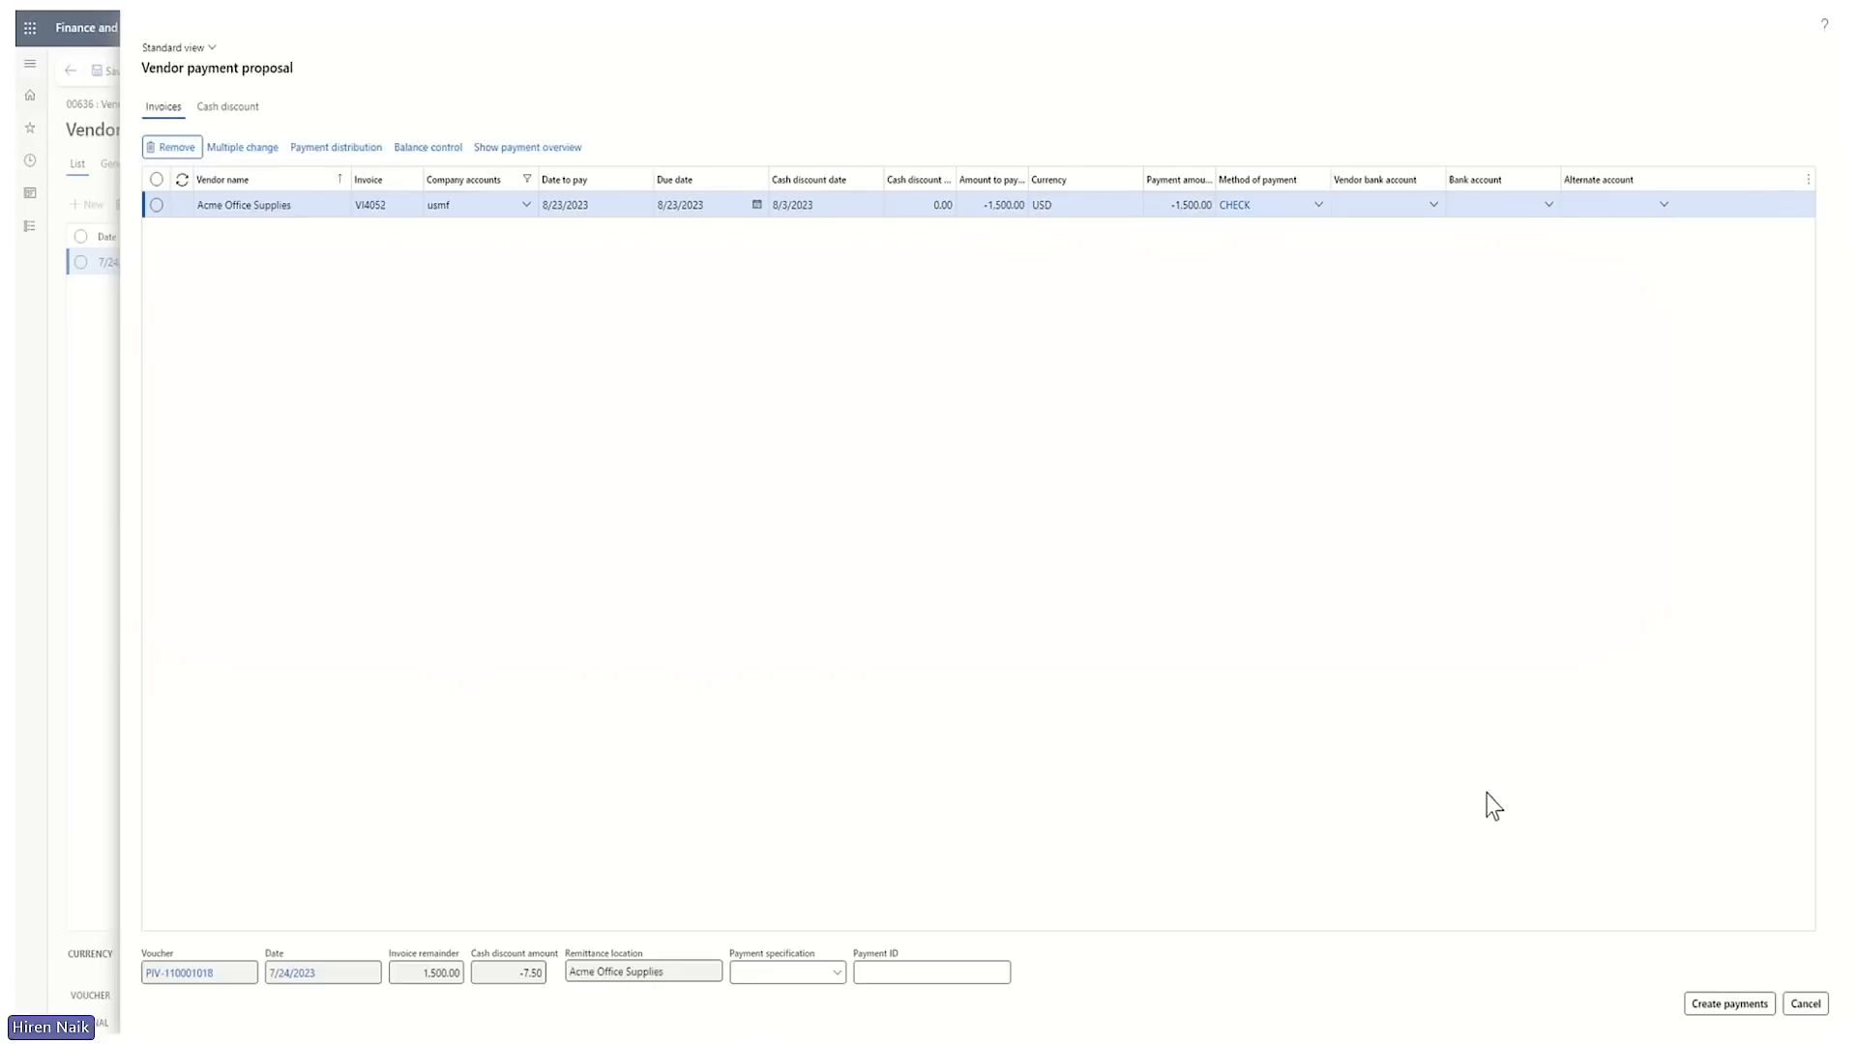
pyautogui.click(1732, 1009)
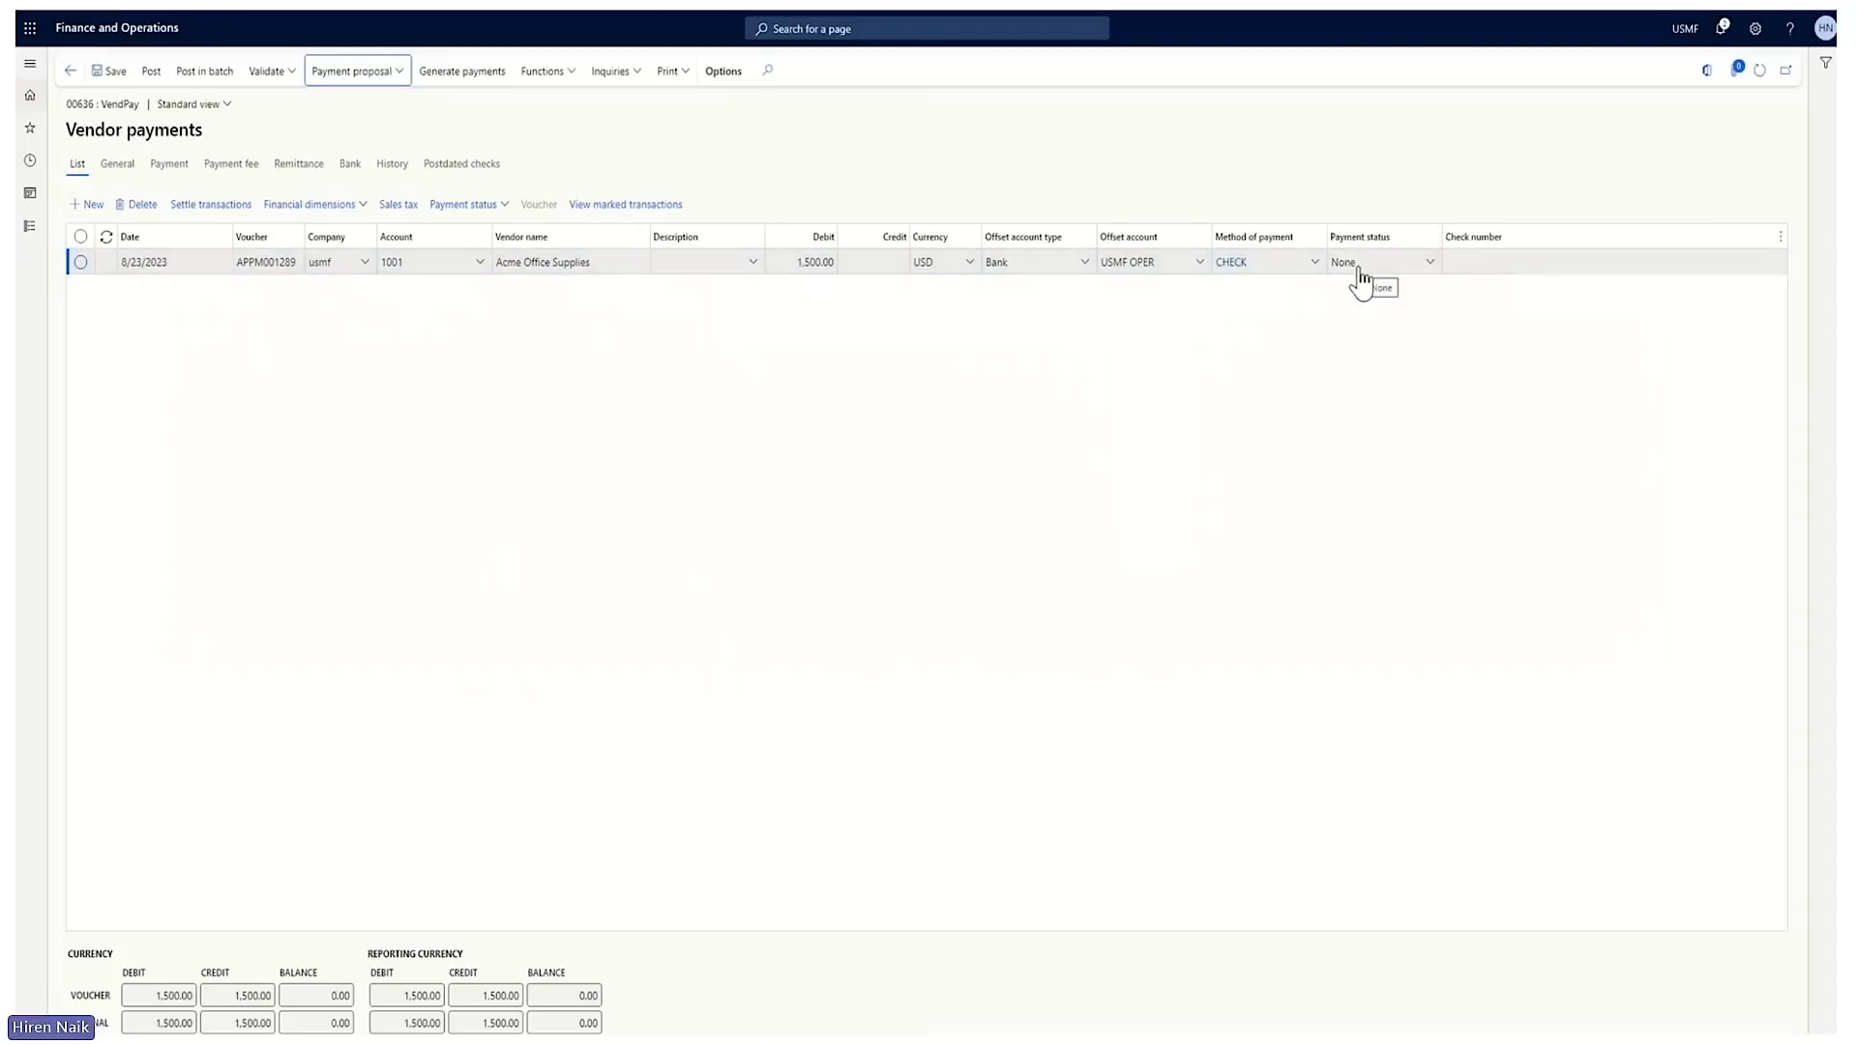
# Step: Generate the payment with method CHECK from bank account USMF OPER, review the check PDF, and return to the payment lines
pyautogui.click(487, 81)
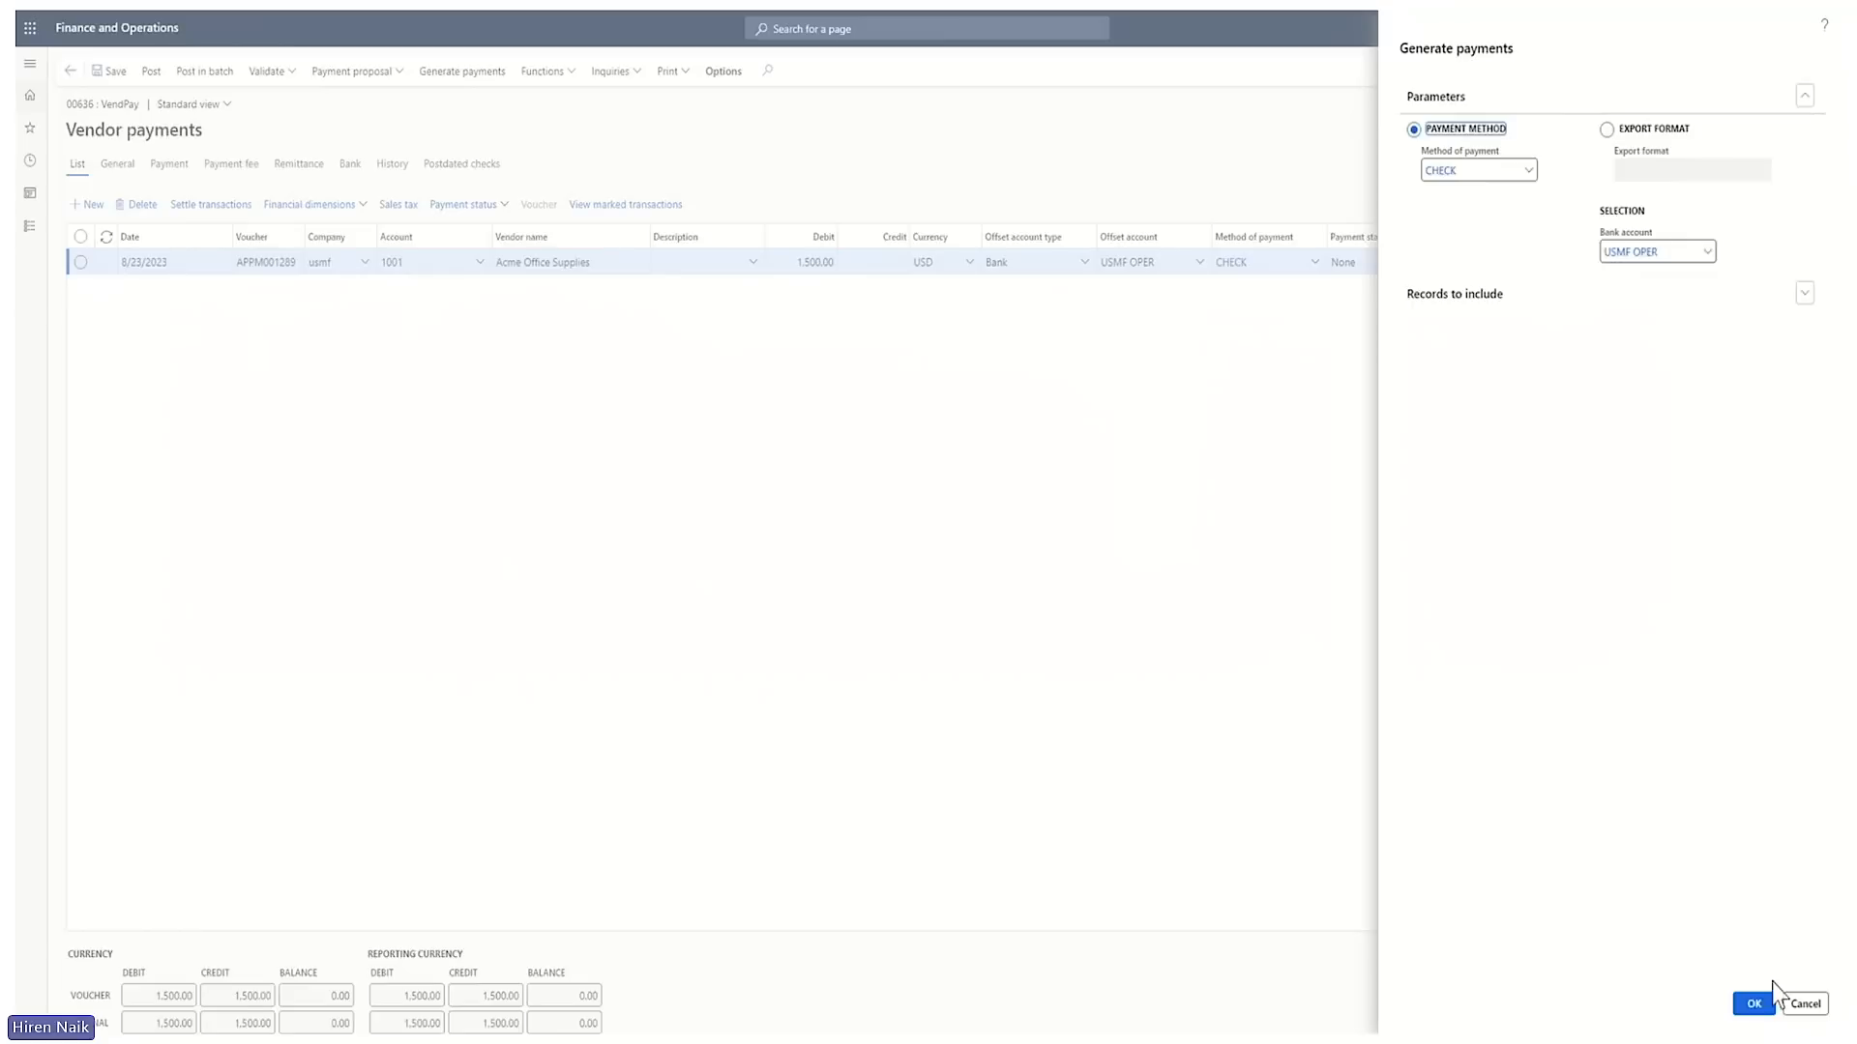
pyautogui.click(1755, 1002)
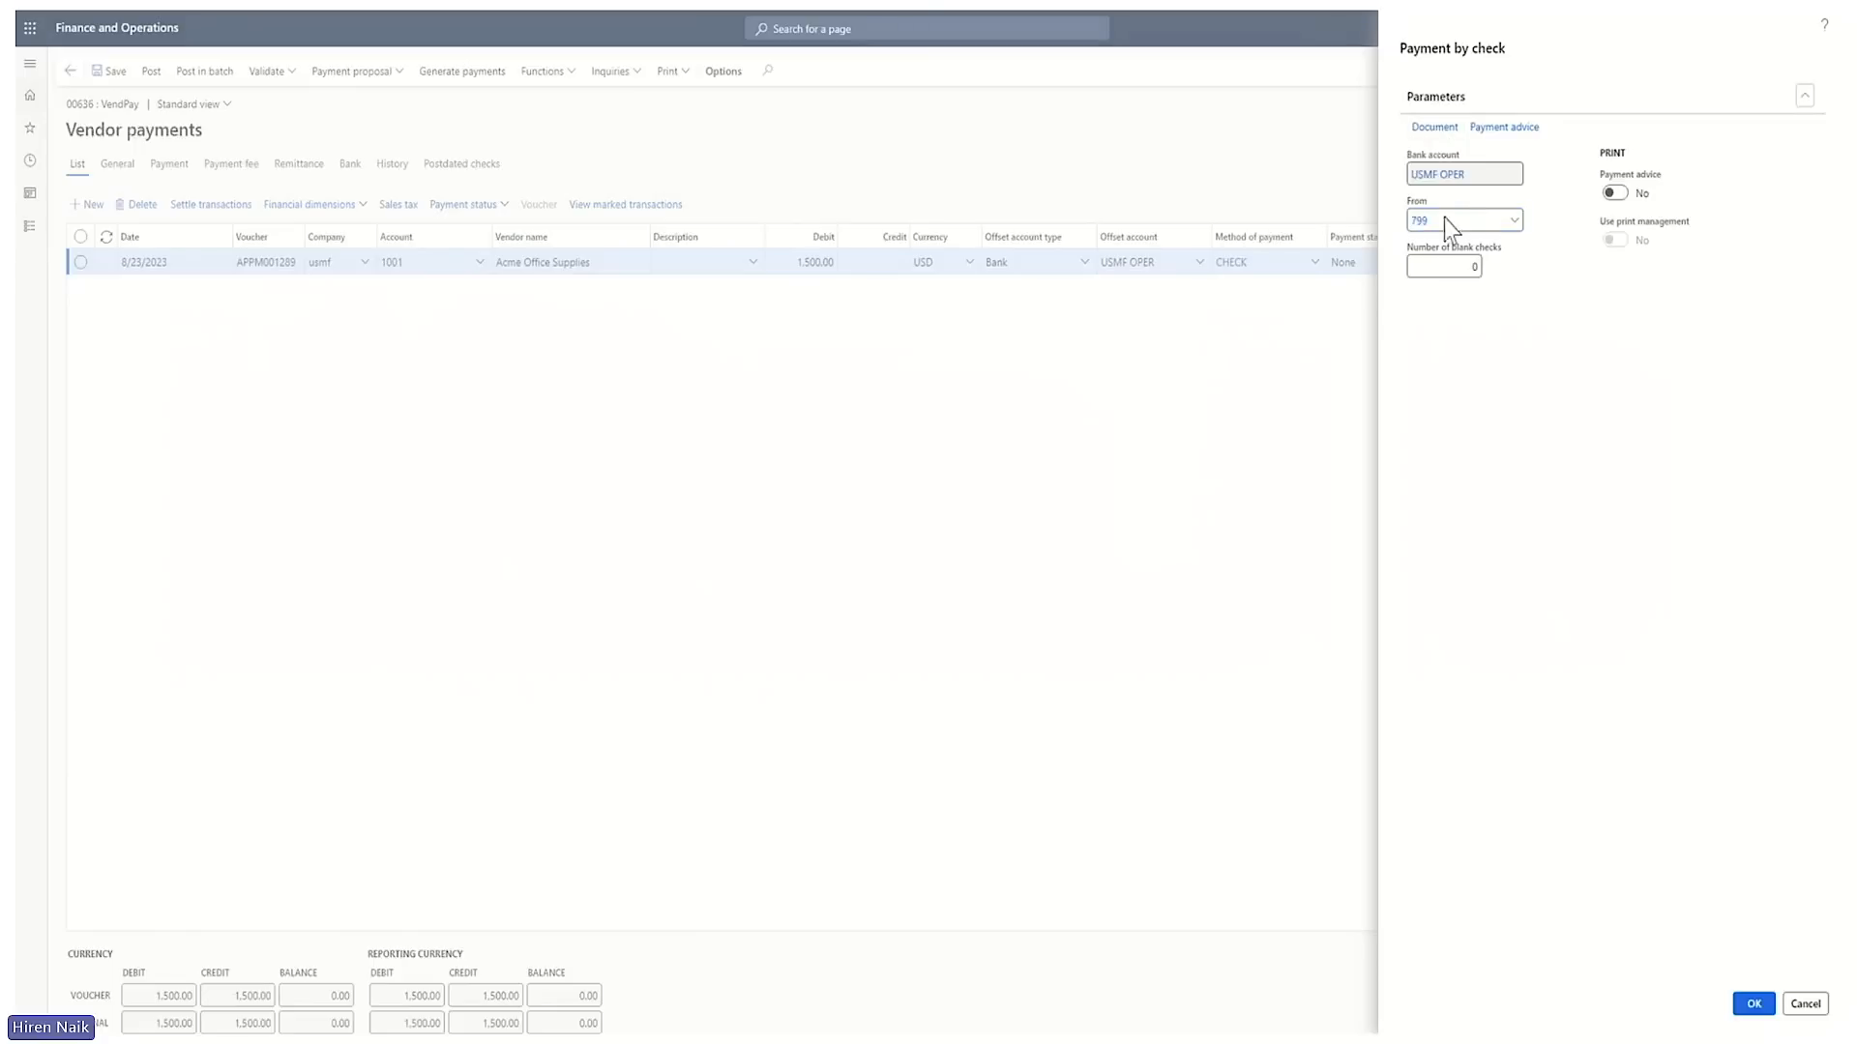
pyautogui.click(1478, 115)
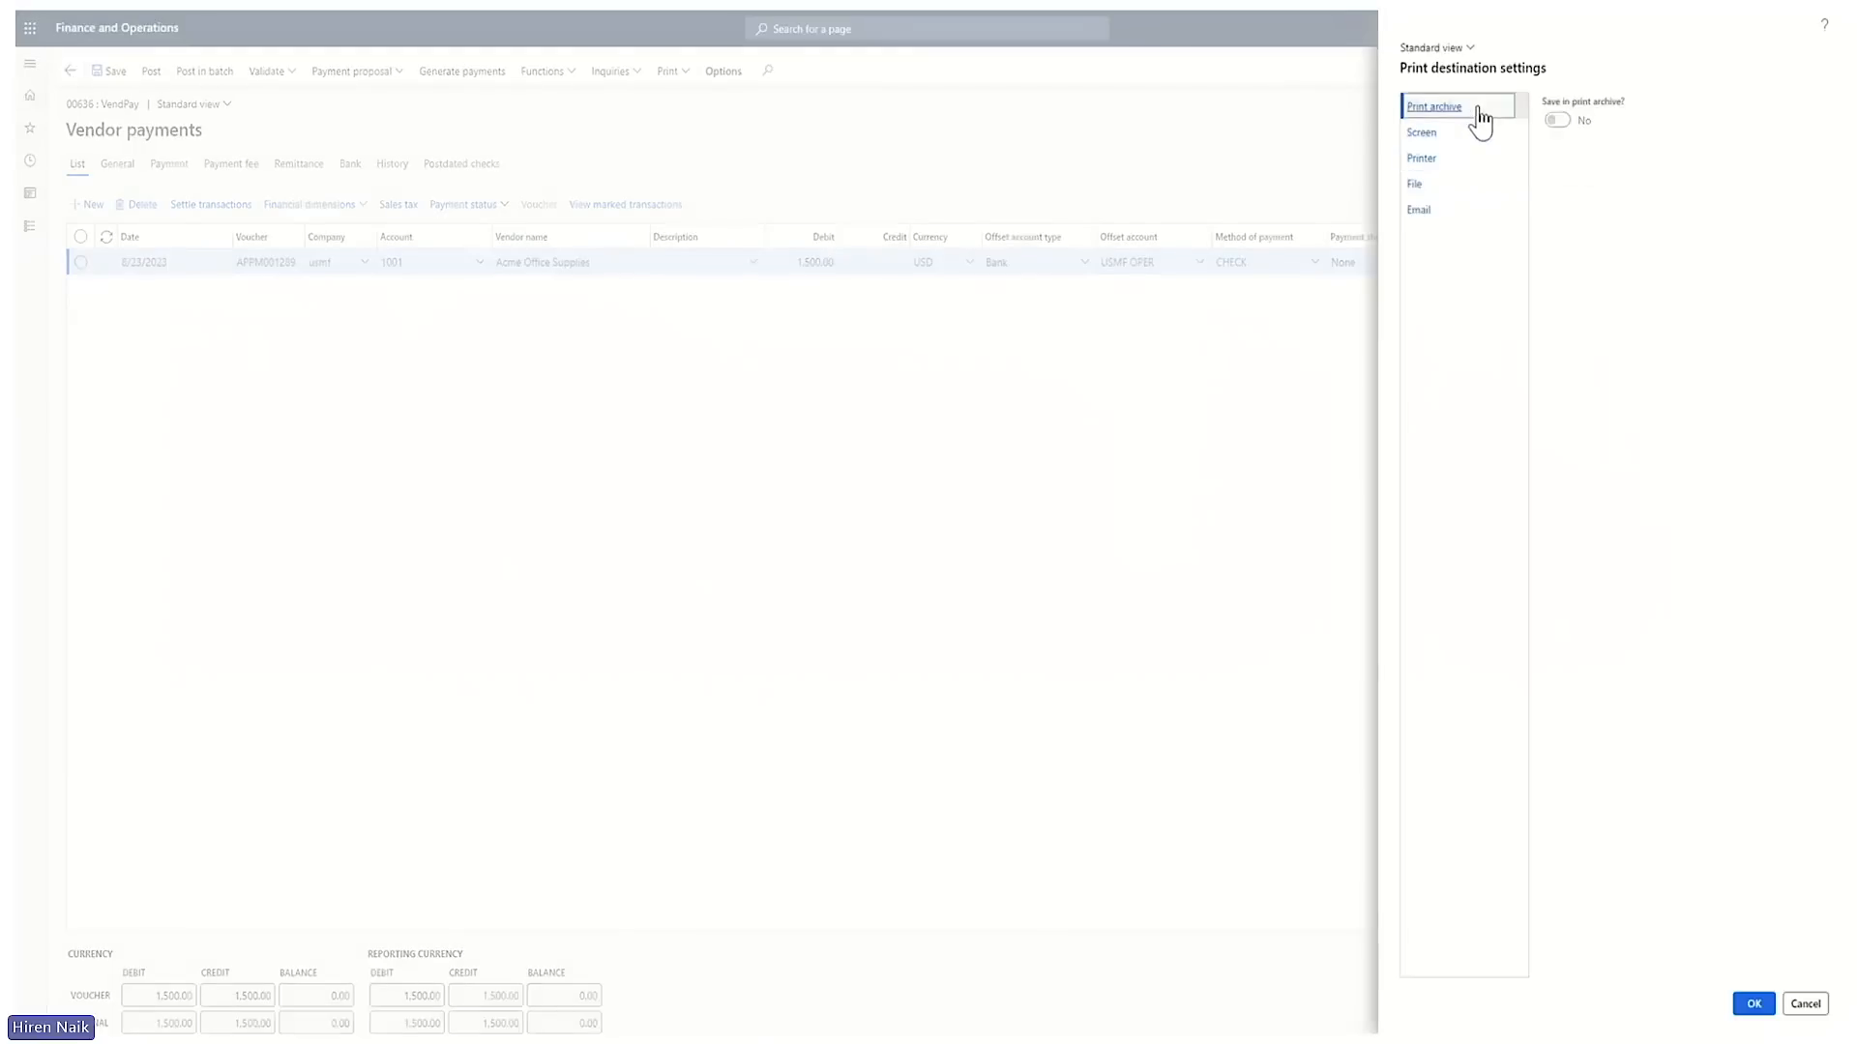
pyautogui.click(1755, 1006)
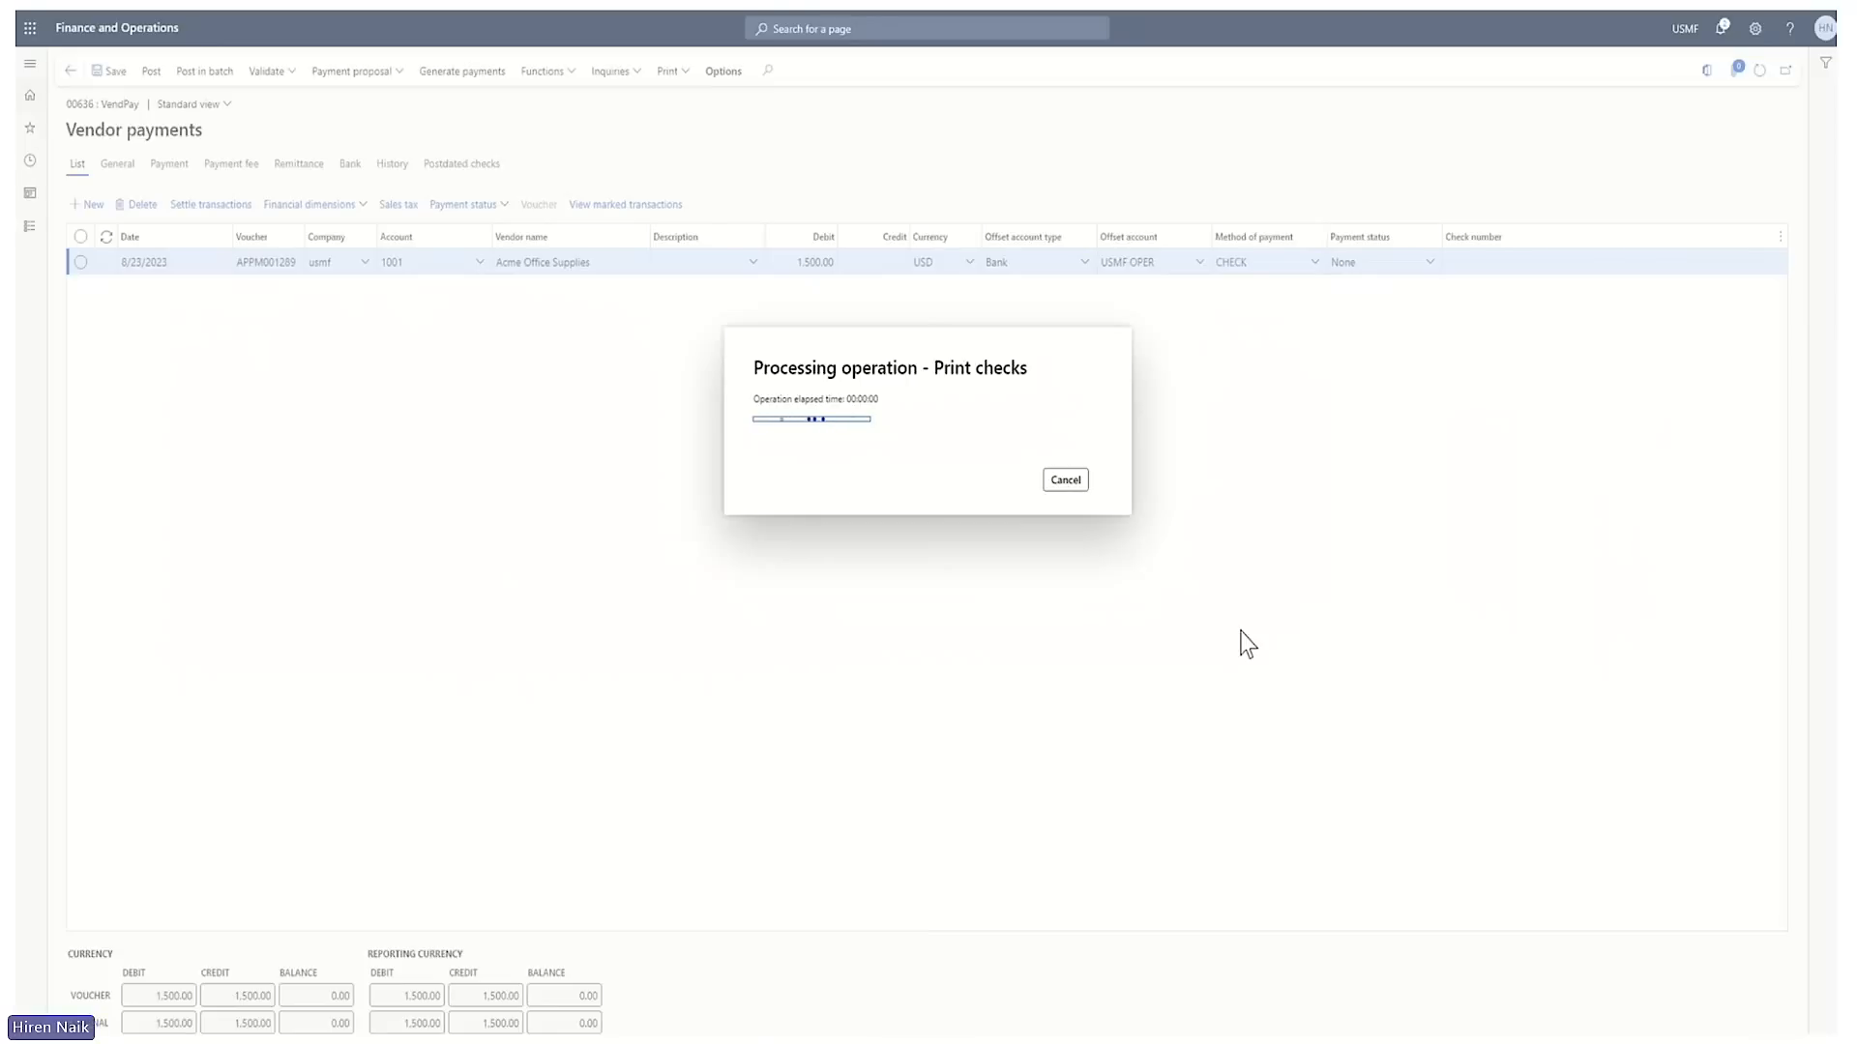
pyautogui.click(116, 1017)
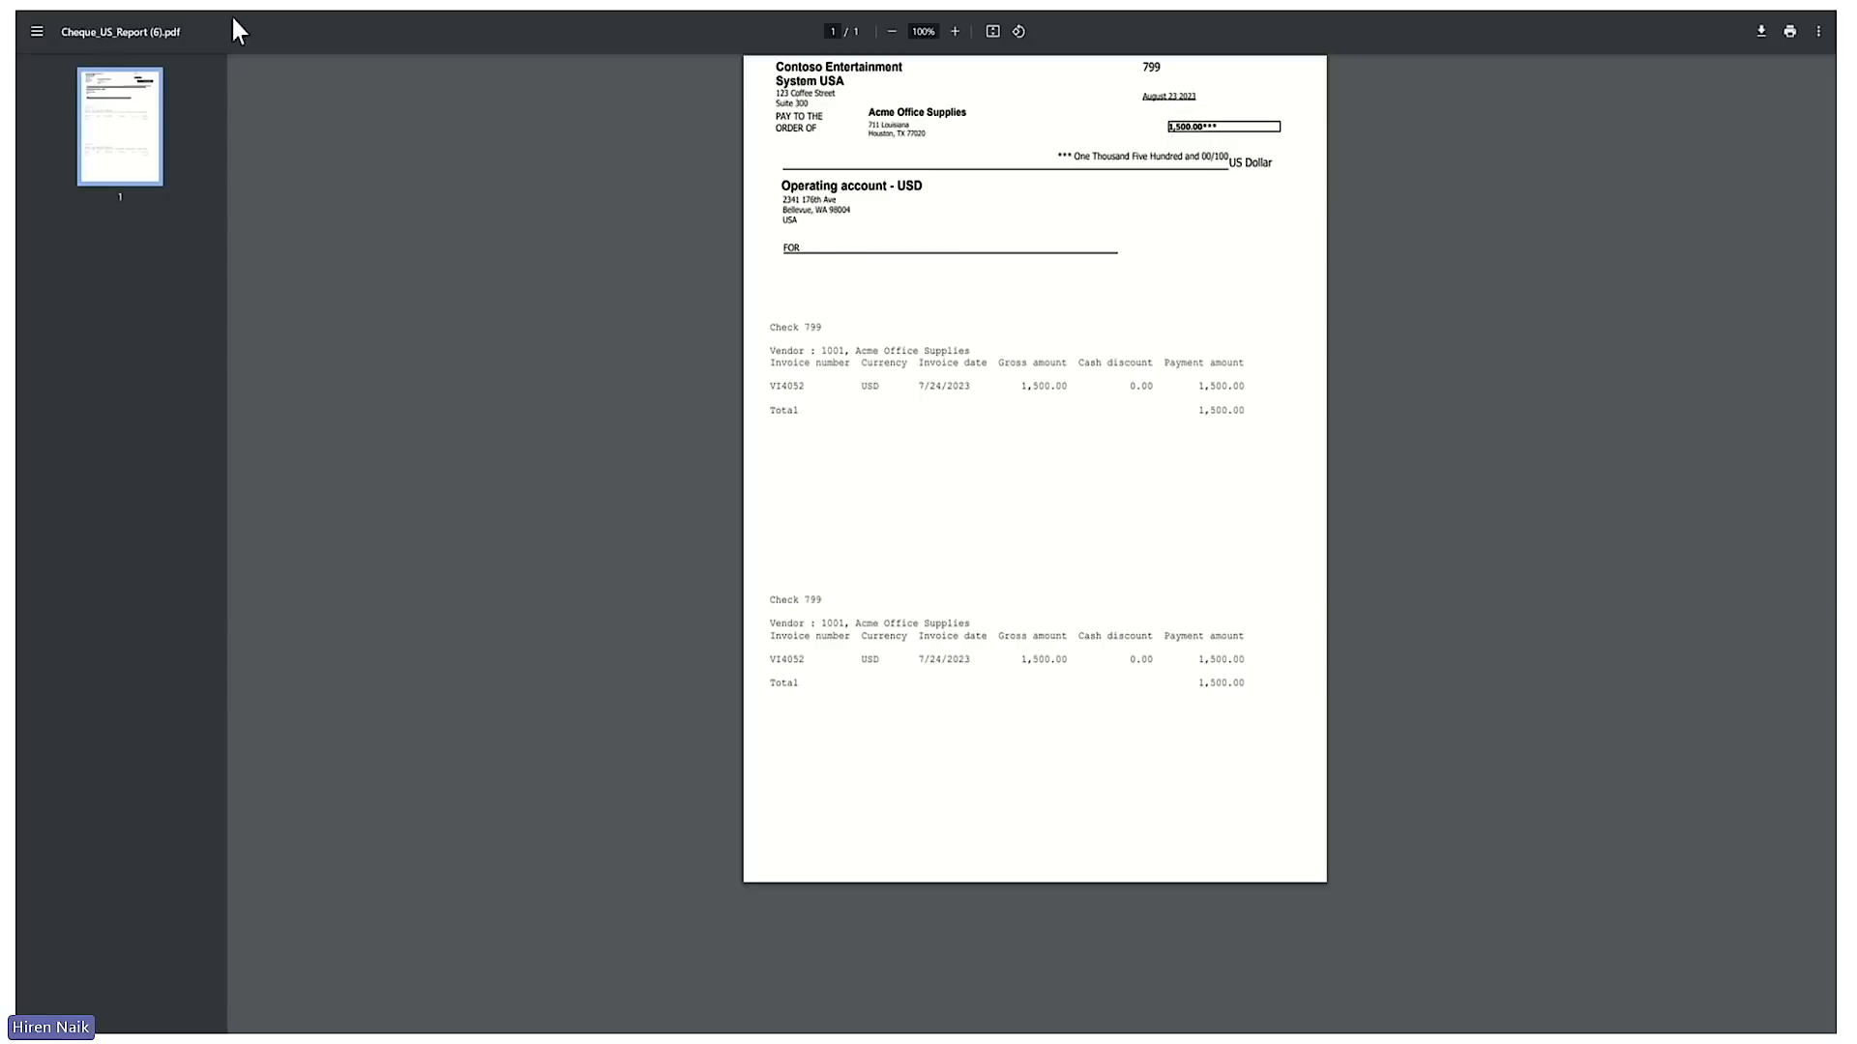
pyautogui.click(363, 5)
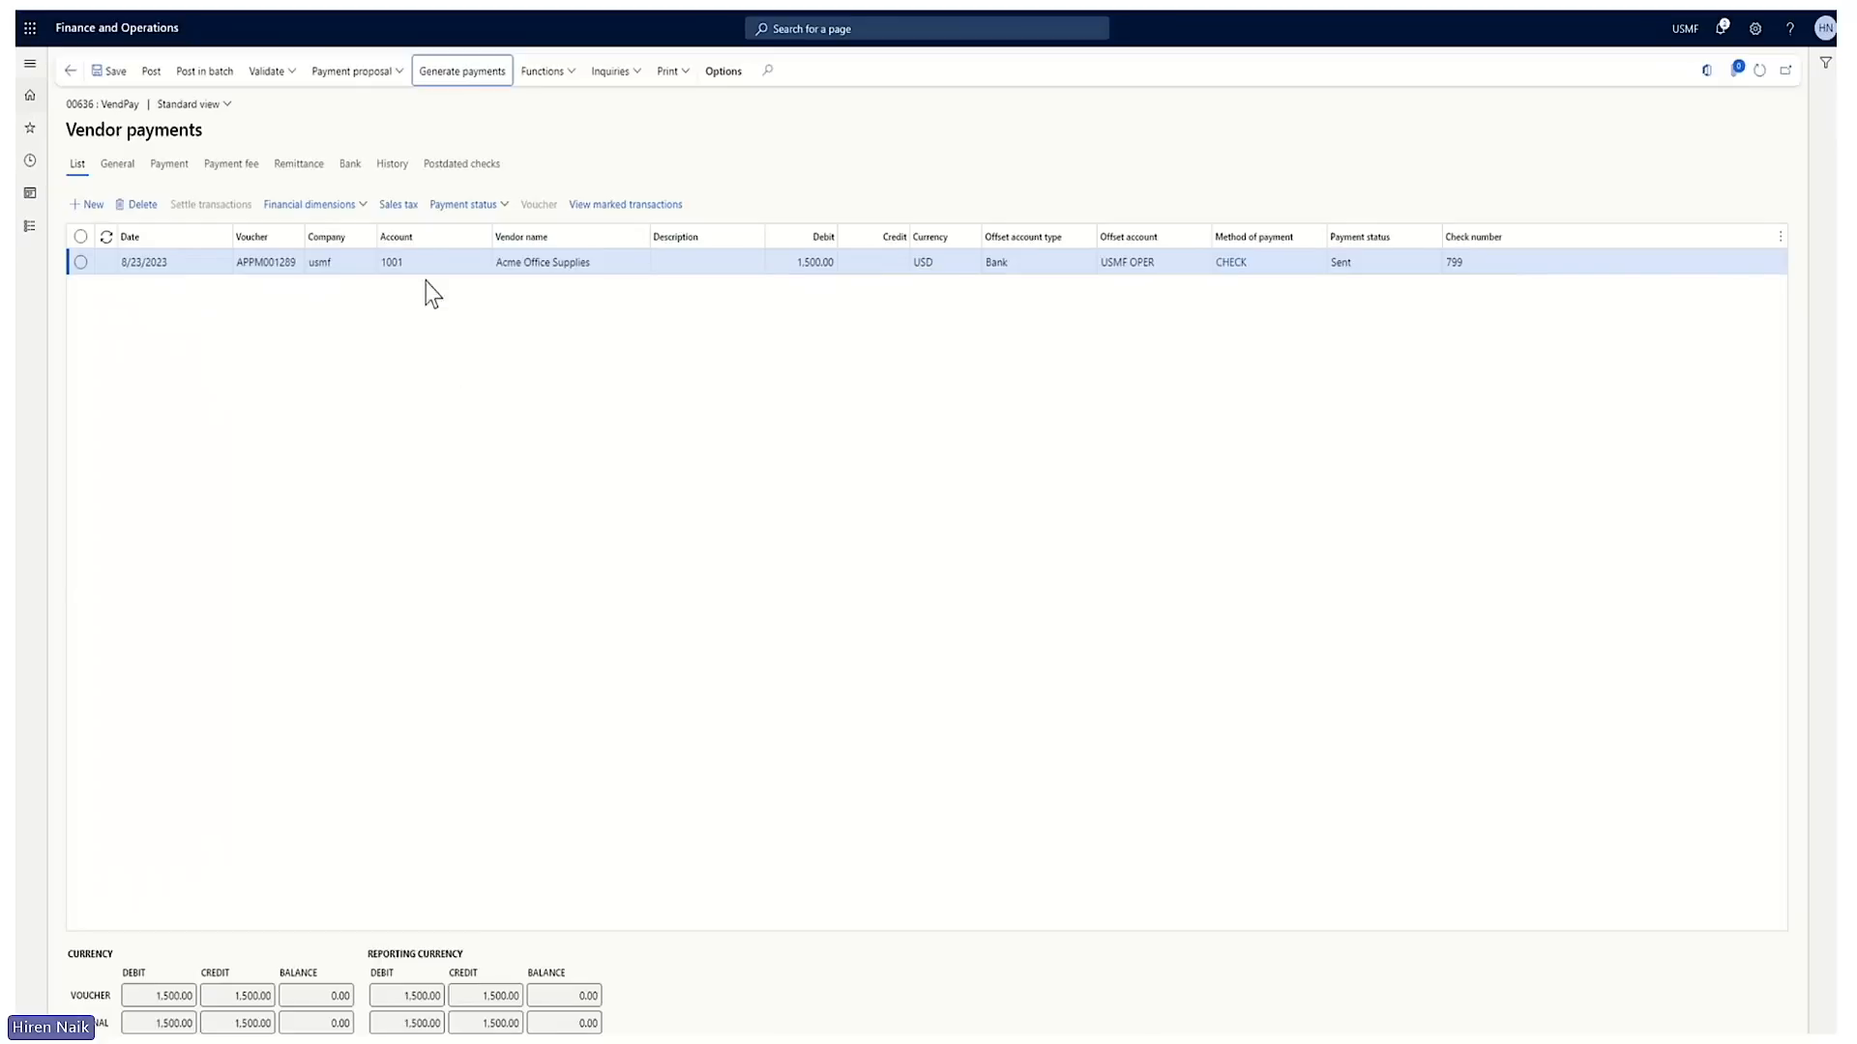
# Step: Check the payment's transactions marked for settlement and post the vendor payment journal
pyautogui.click(626, 204)
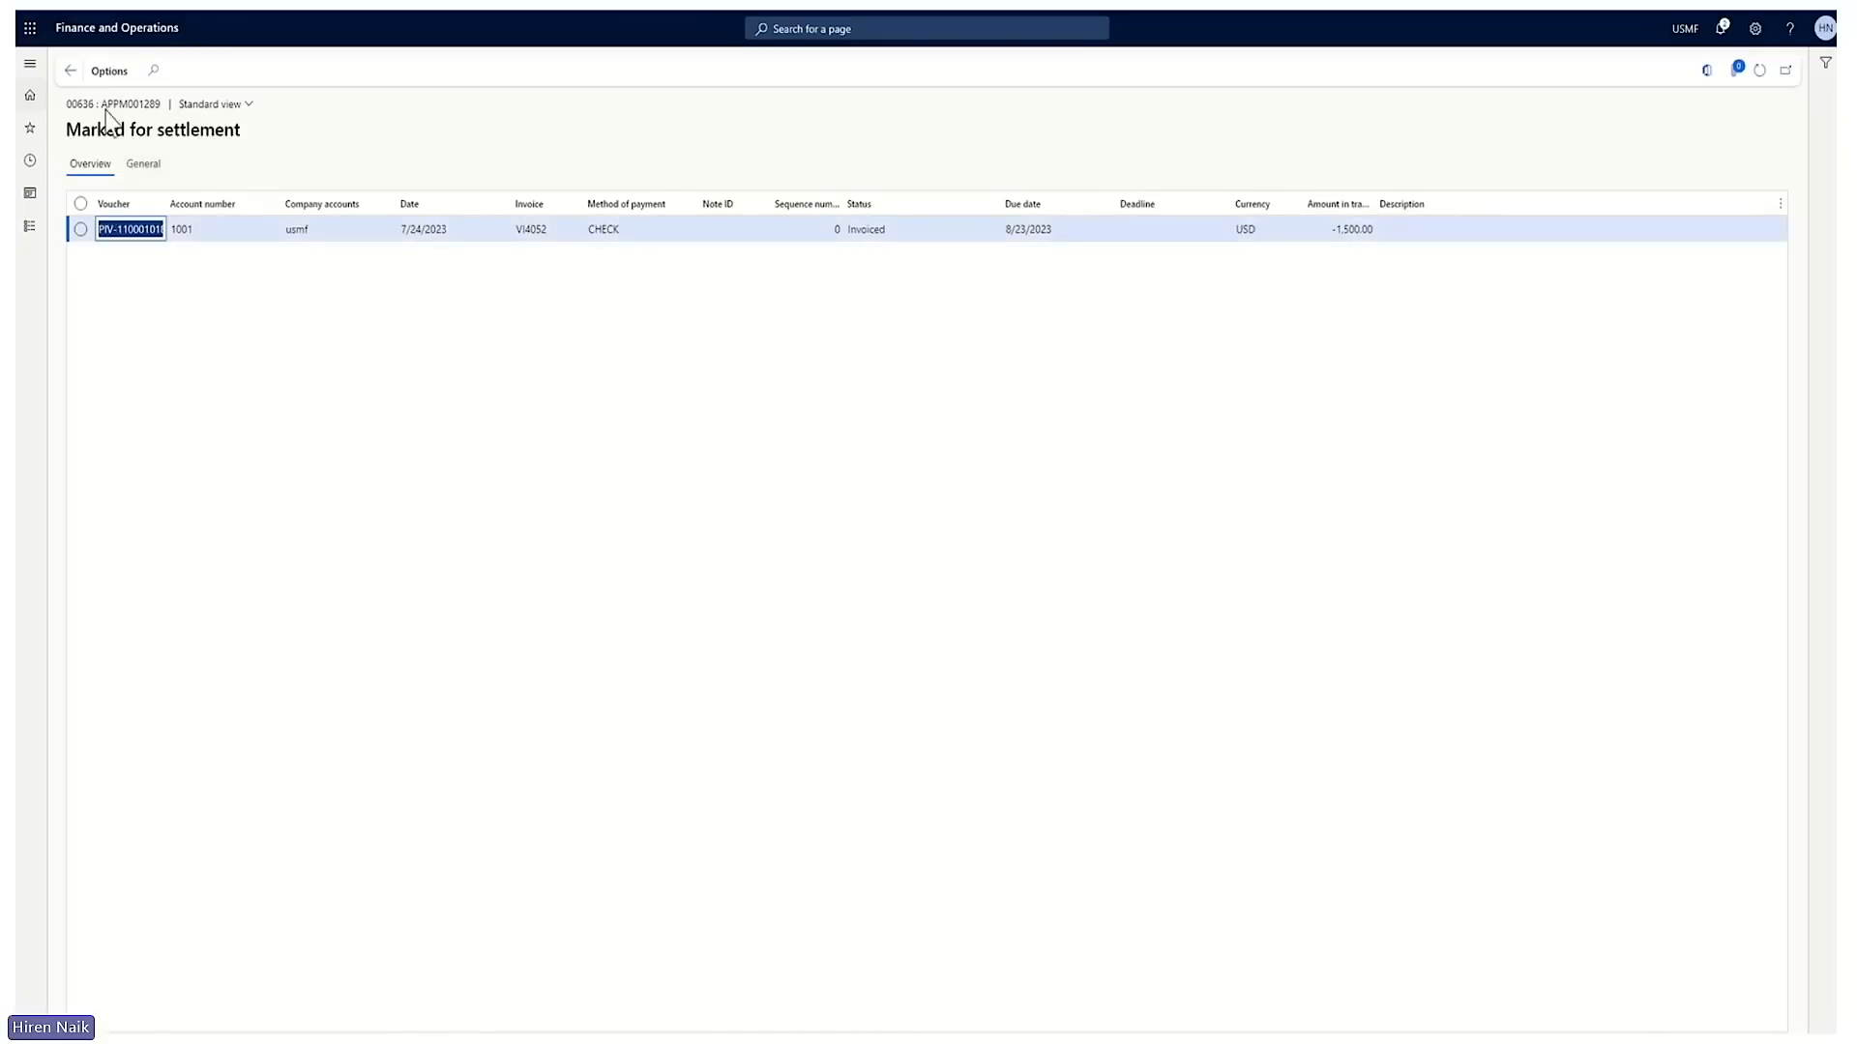
pyautogui.click(69, 74)
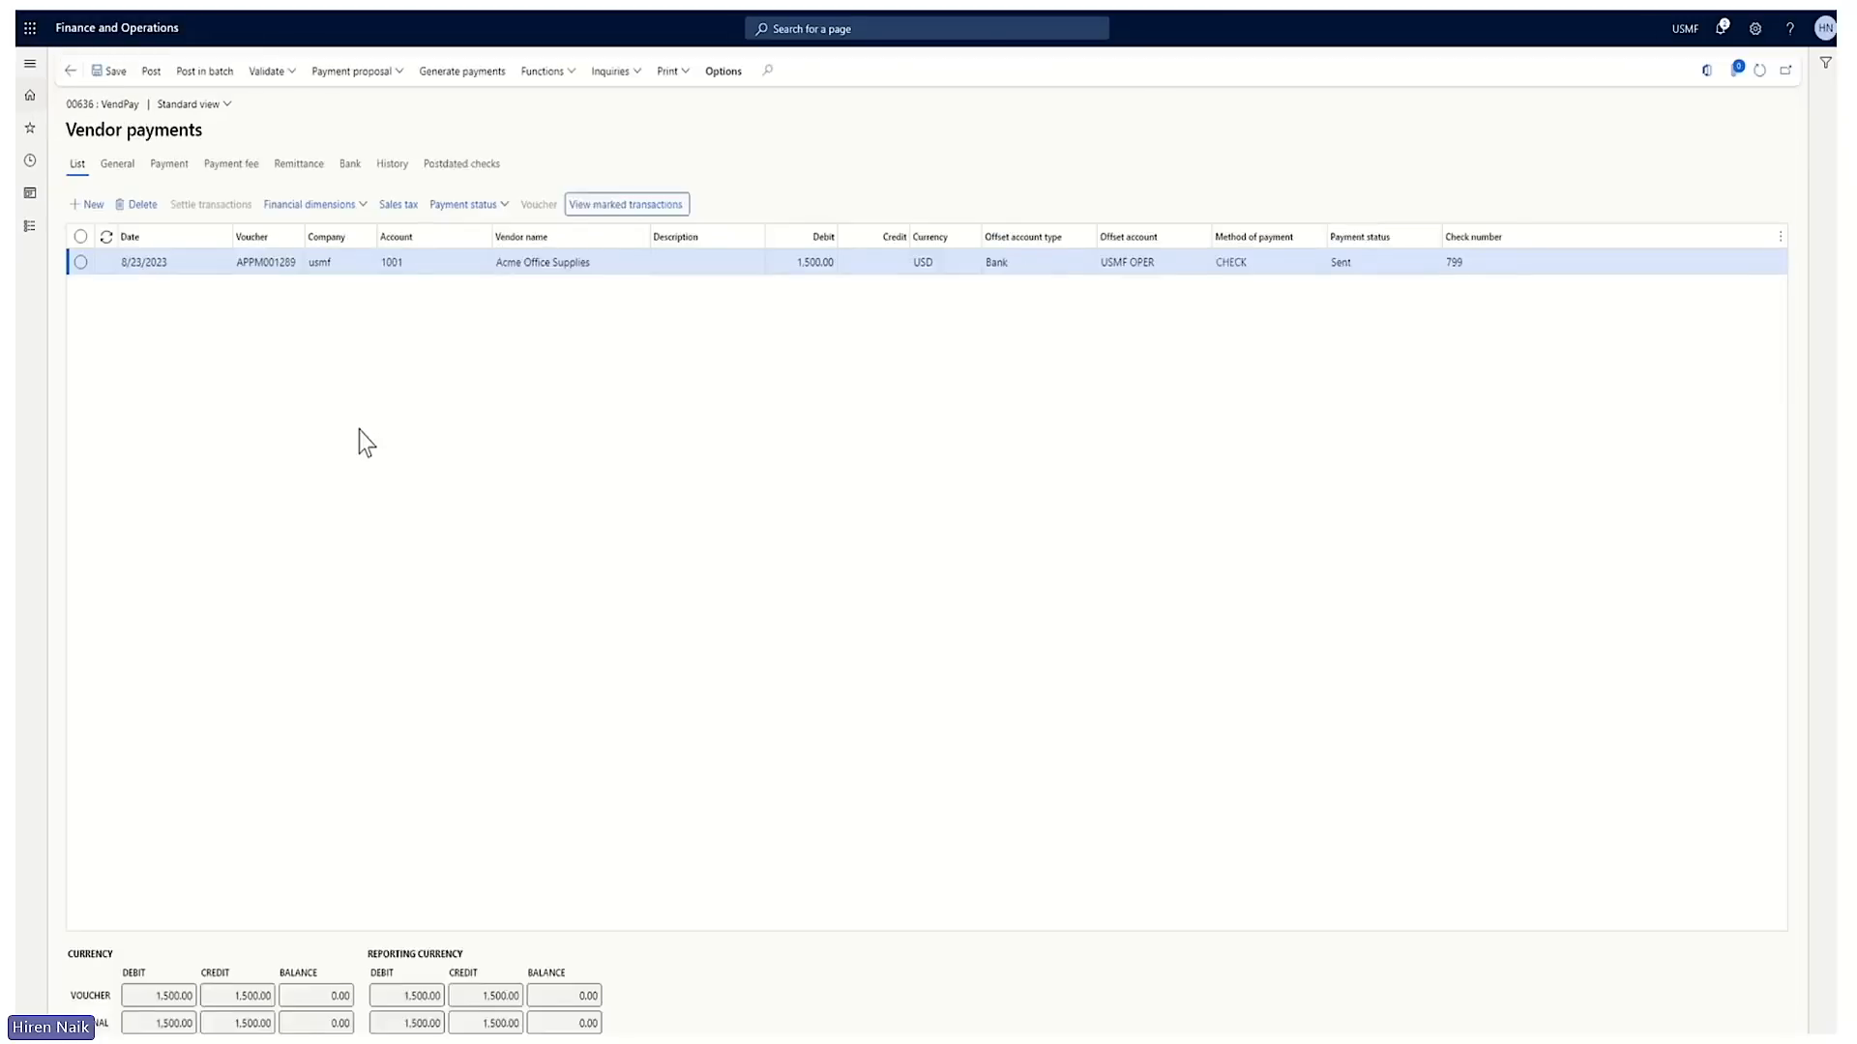
pyautogui.click(153, 78)
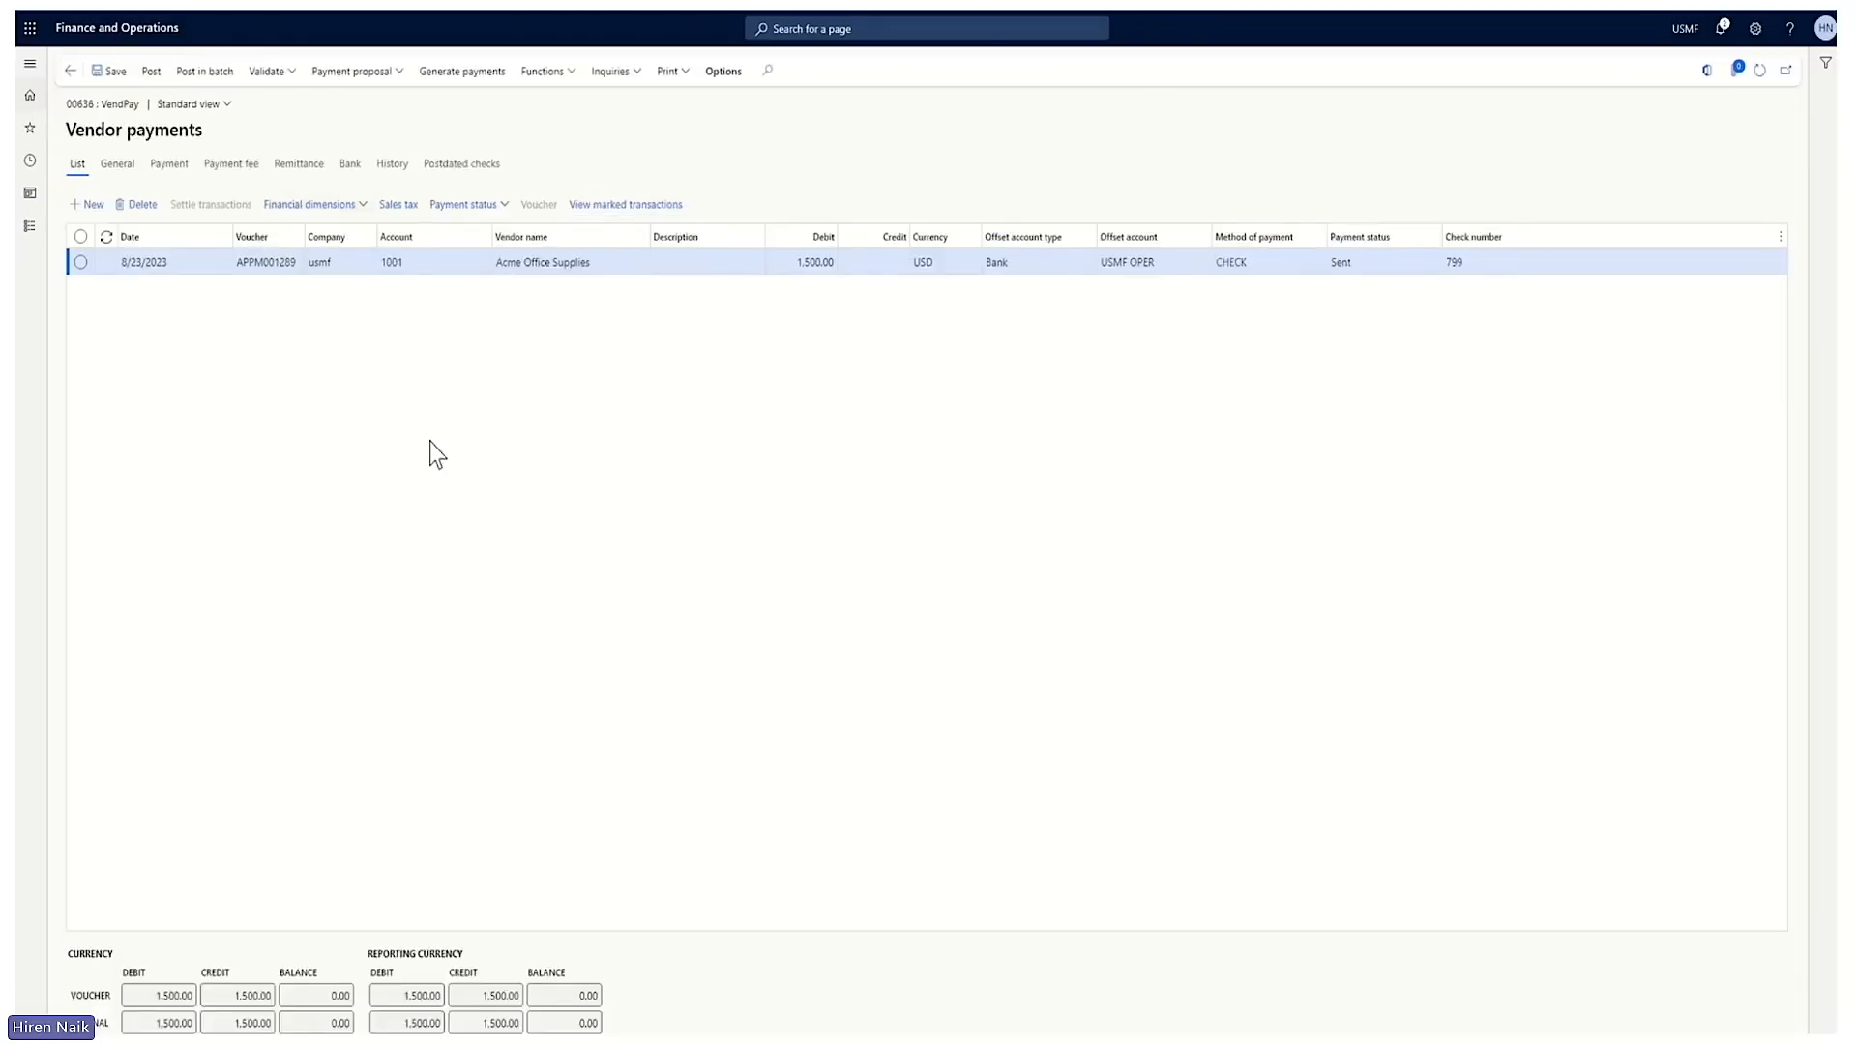